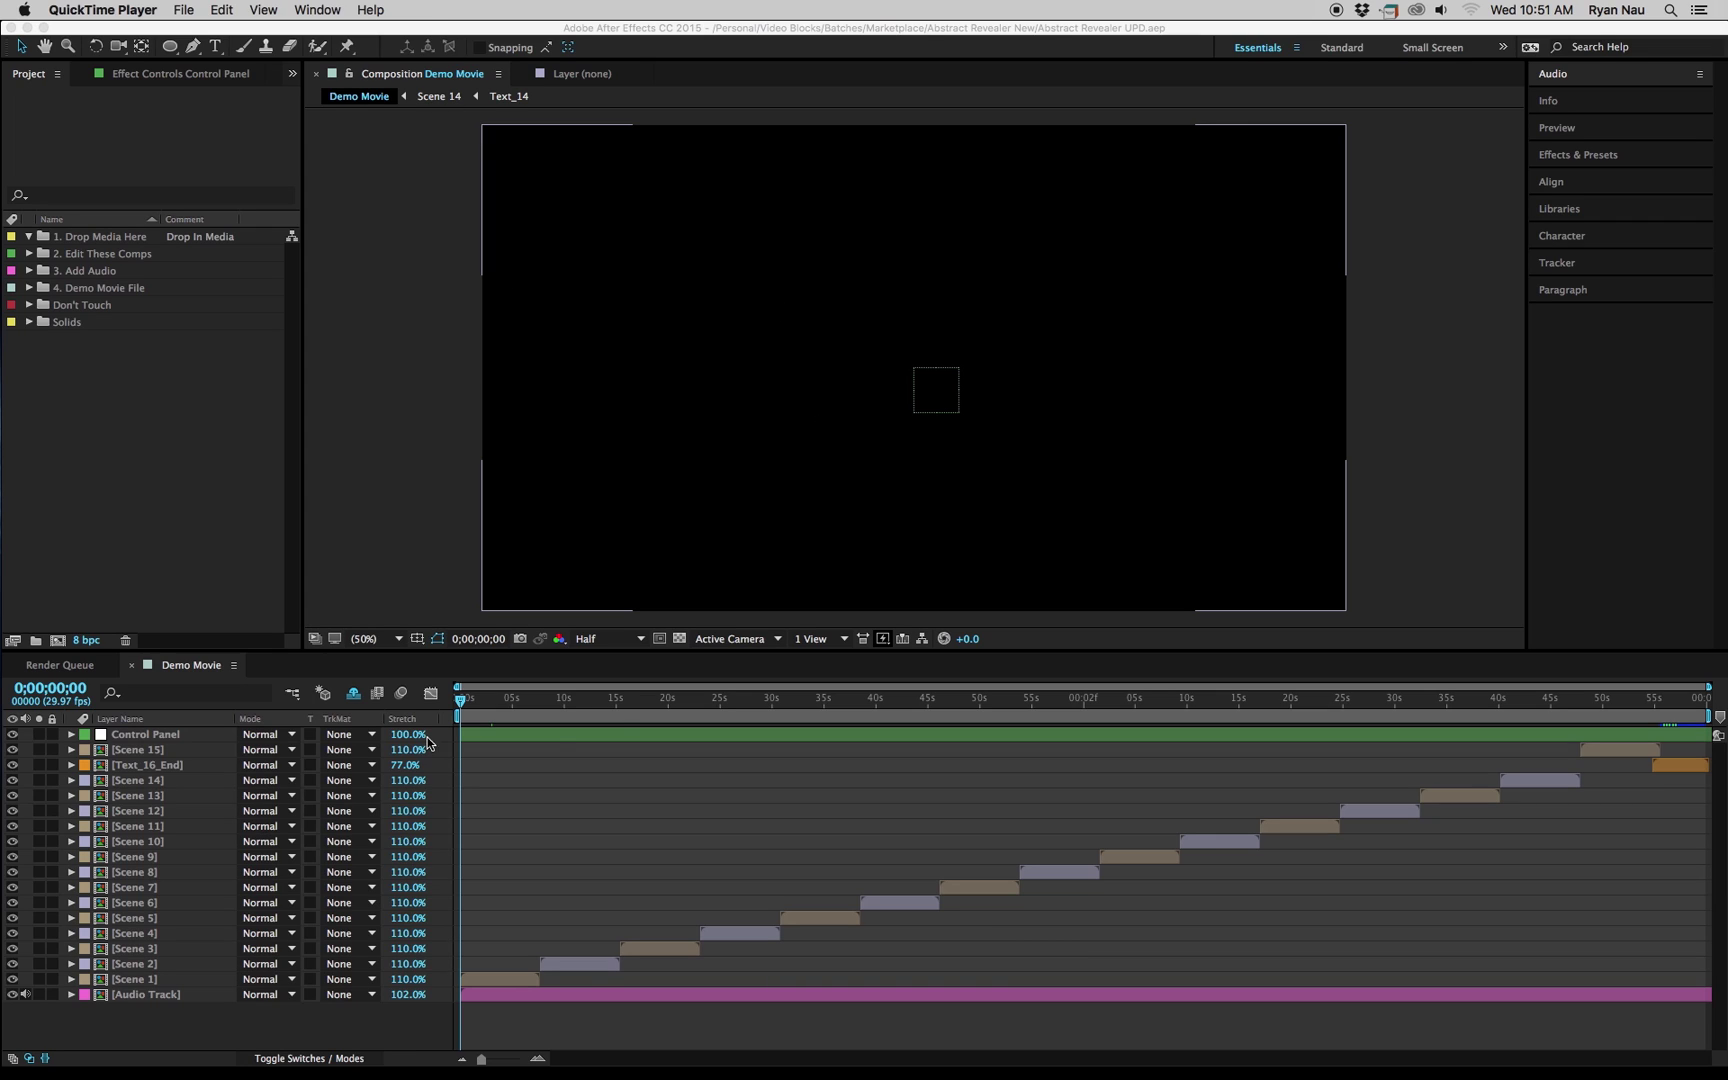
Preview the Demo Movie composition at several points along its timeline, finishing at 0;00;03;17.
{"action": "left_click", "coordinate": [472, 711]}
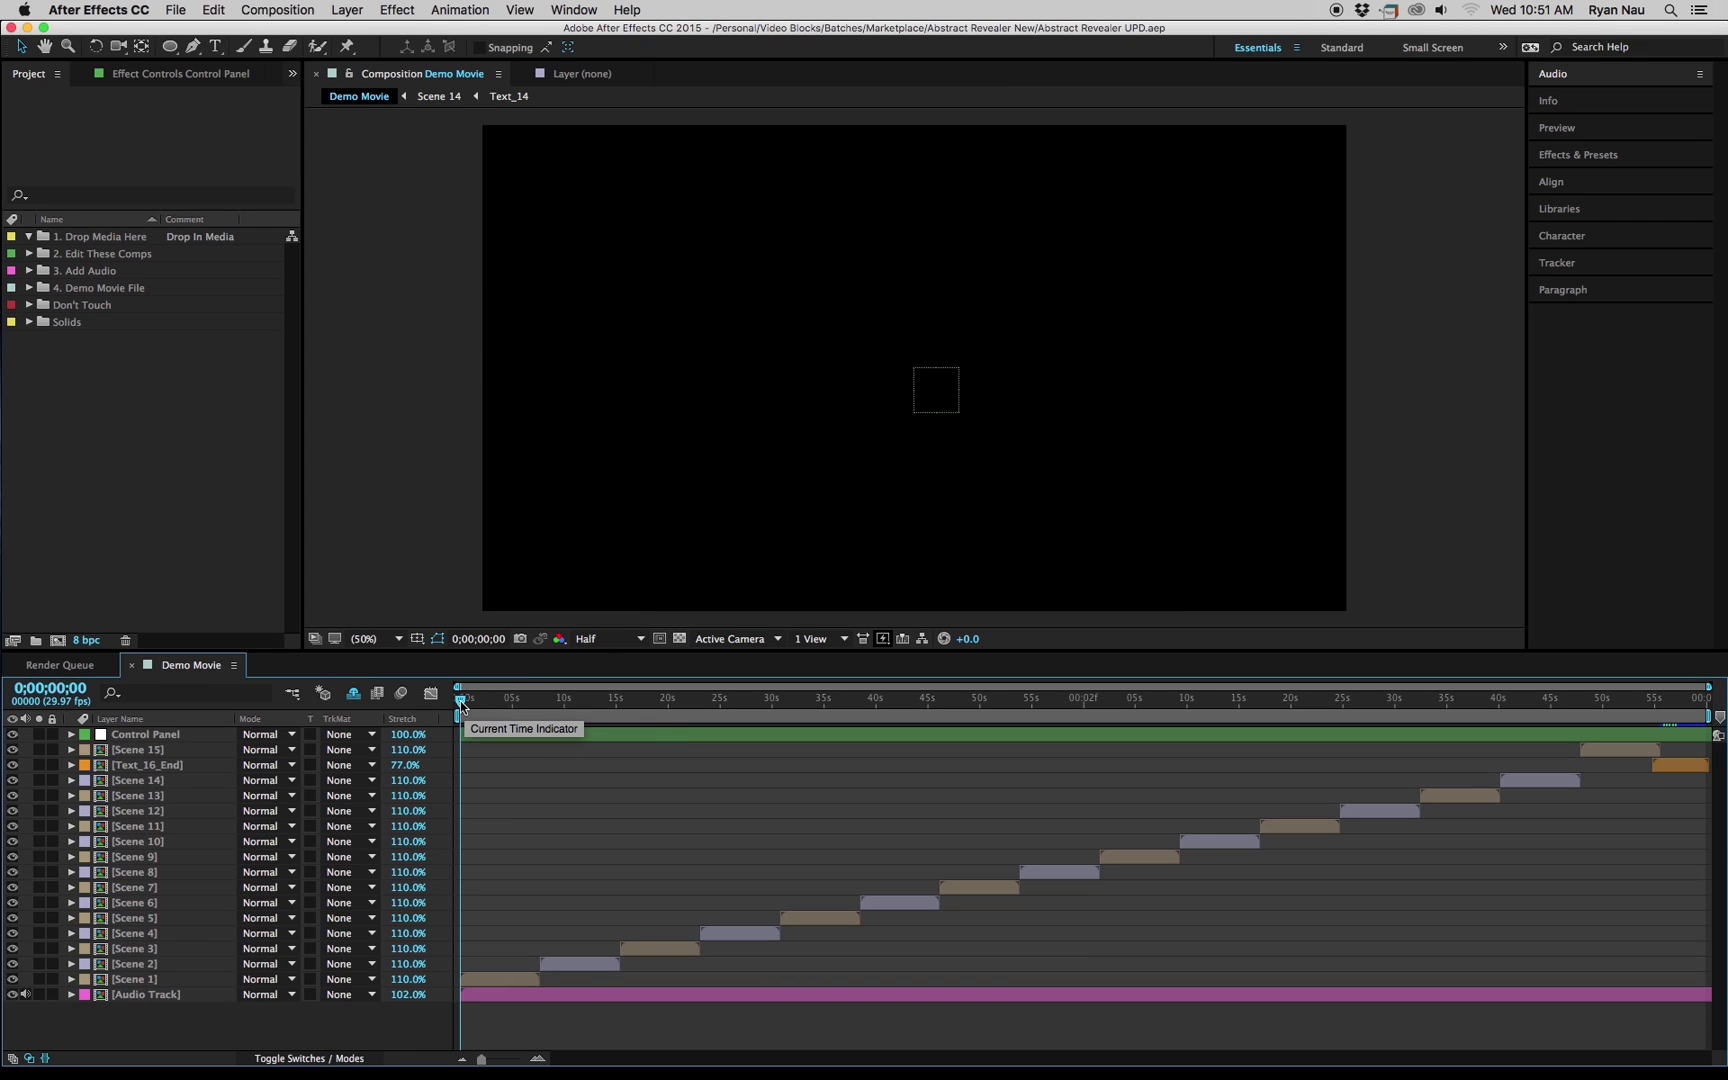
{"action": "left_click", "coordinate": [490, 702]}
{"action": "left_click_drag", "start_coordinate": [494, 705], "coordinate": [1003, 720]}
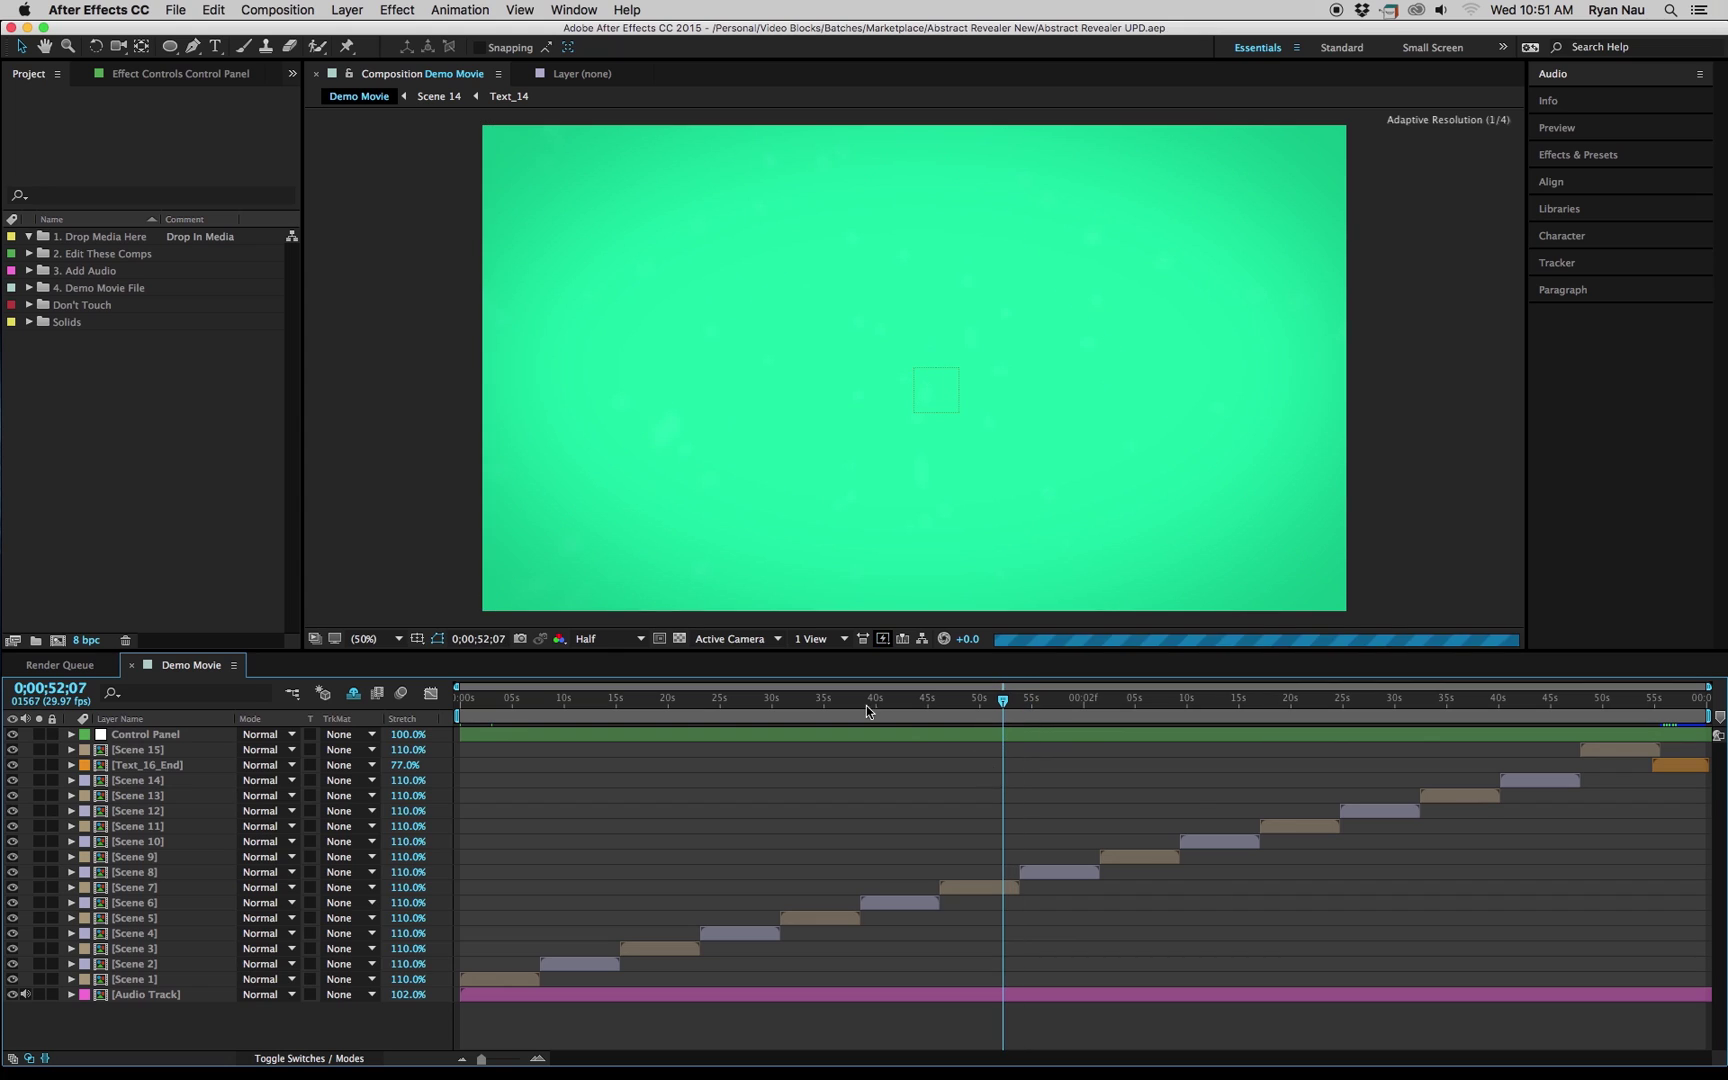
{"action": "left_click", "coordinate": [819, 710]}
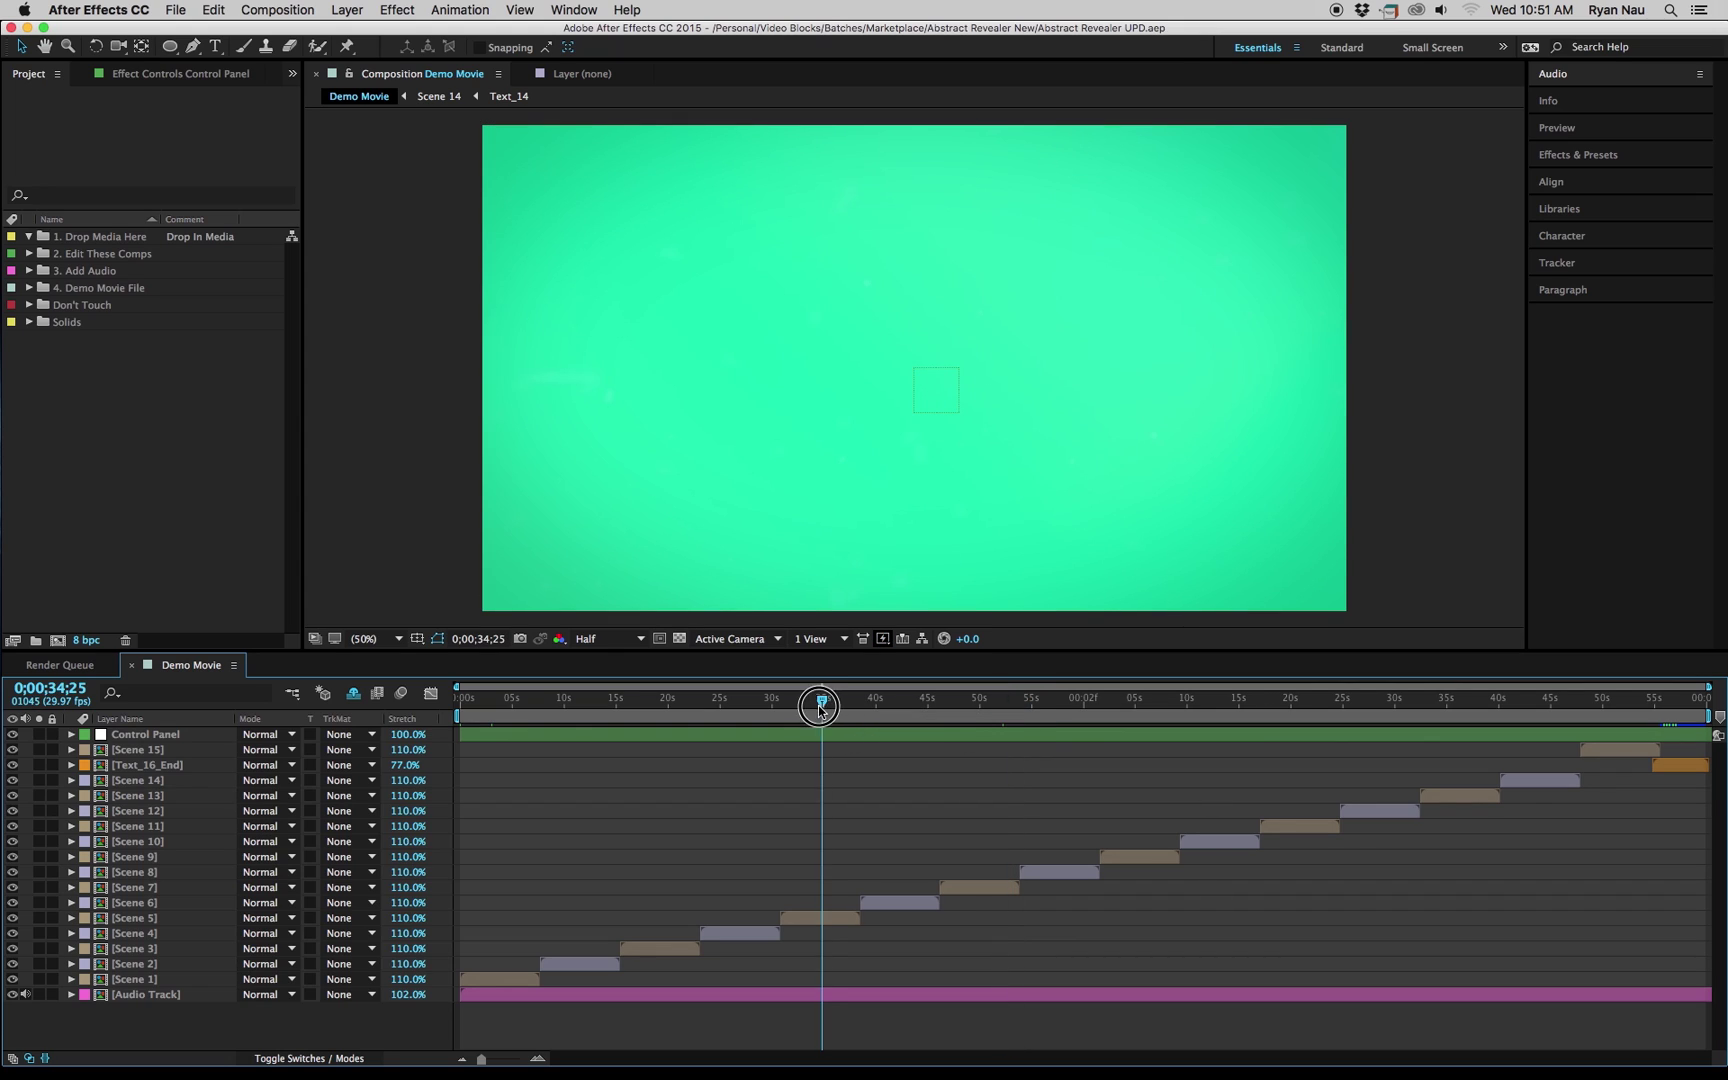
{"action": "left_click", "coordinate": [753, 701]}
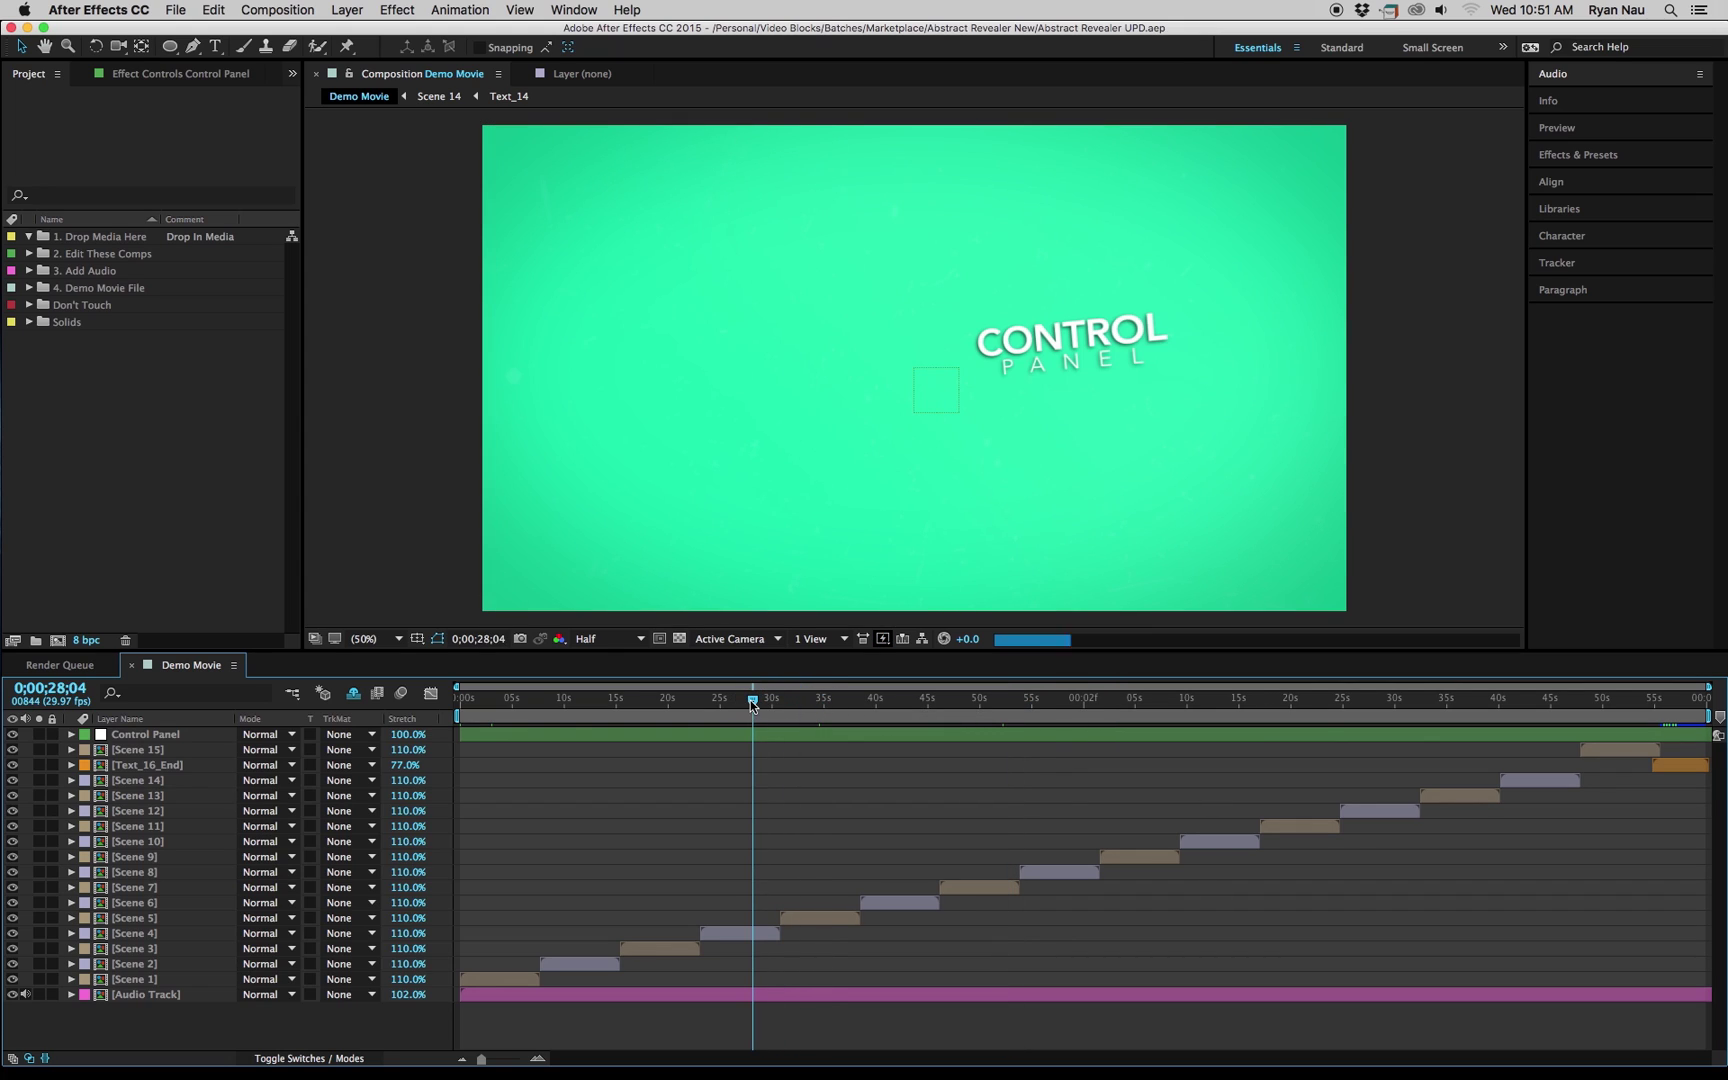
{"action": "left_click_drag", "start_coordinate": [618, 704], "coordinate": [497, 705]}
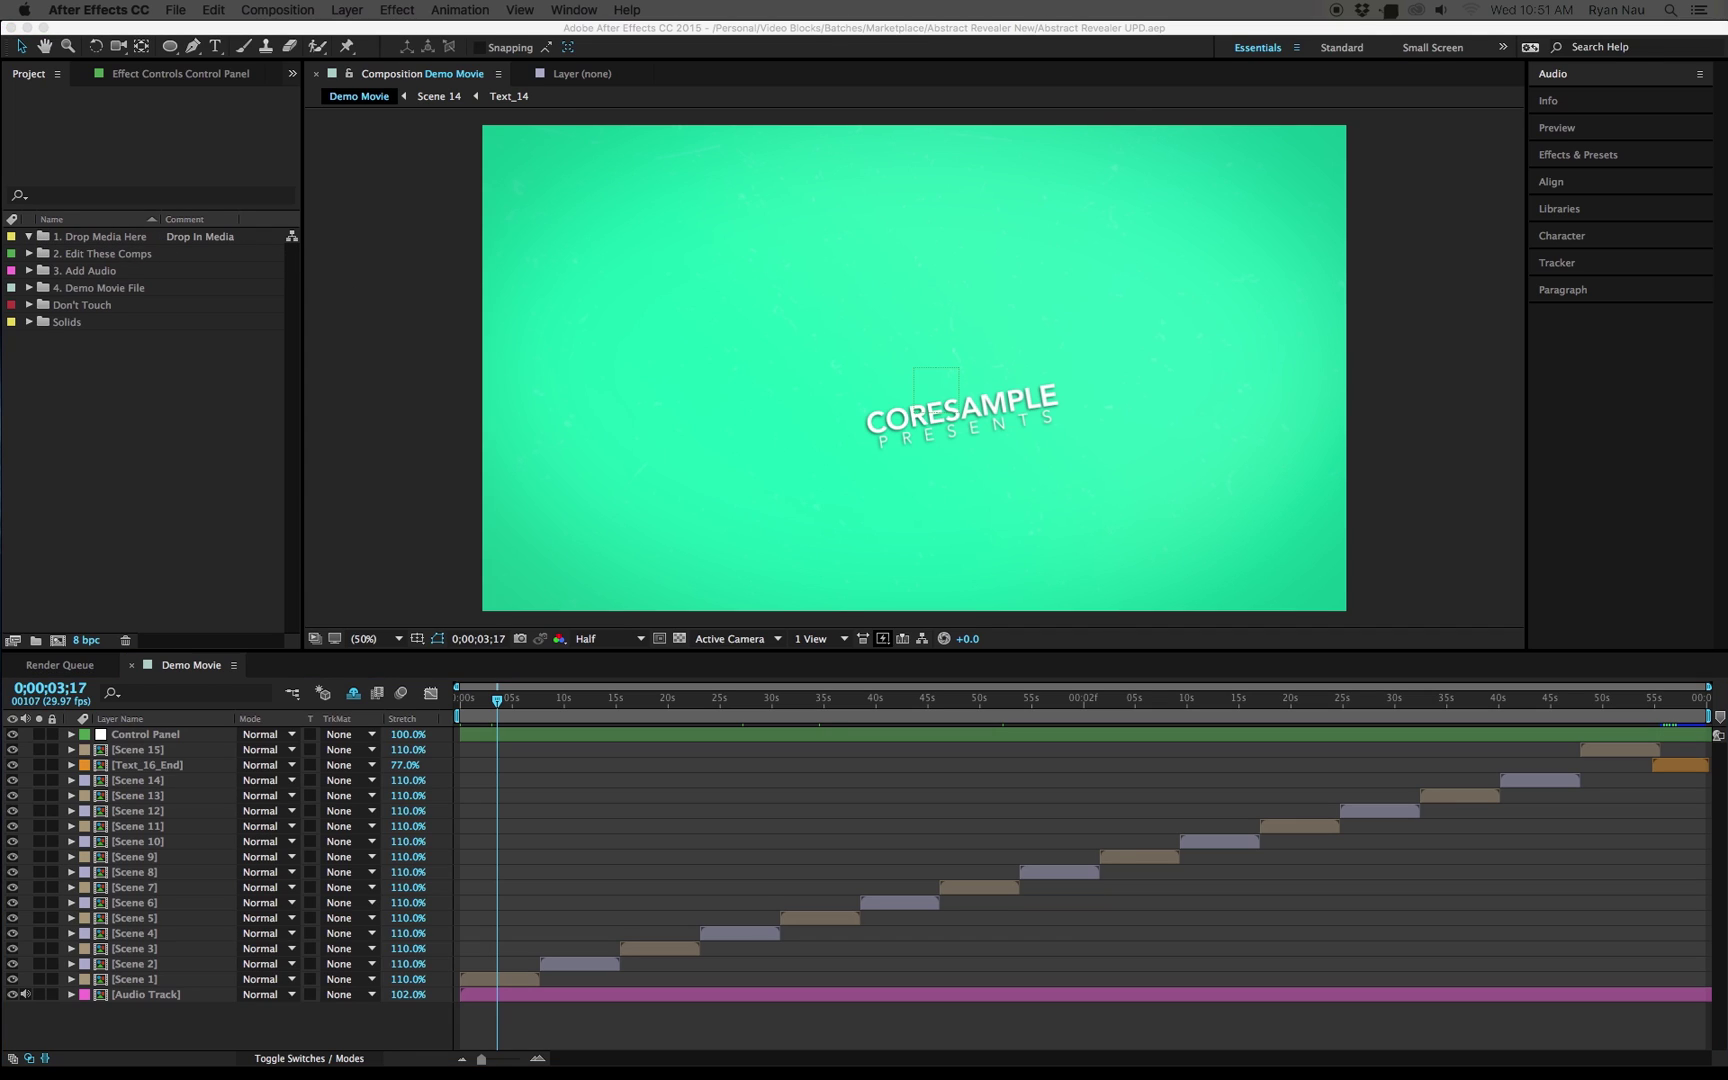
Import the polaroid camera and old door 1920x1200 images into the "1. Drop Media Here" project folder.
{"action": "left_click_drag", "start_coordinate": [1280, 545], "coordinate": [62, 236]}
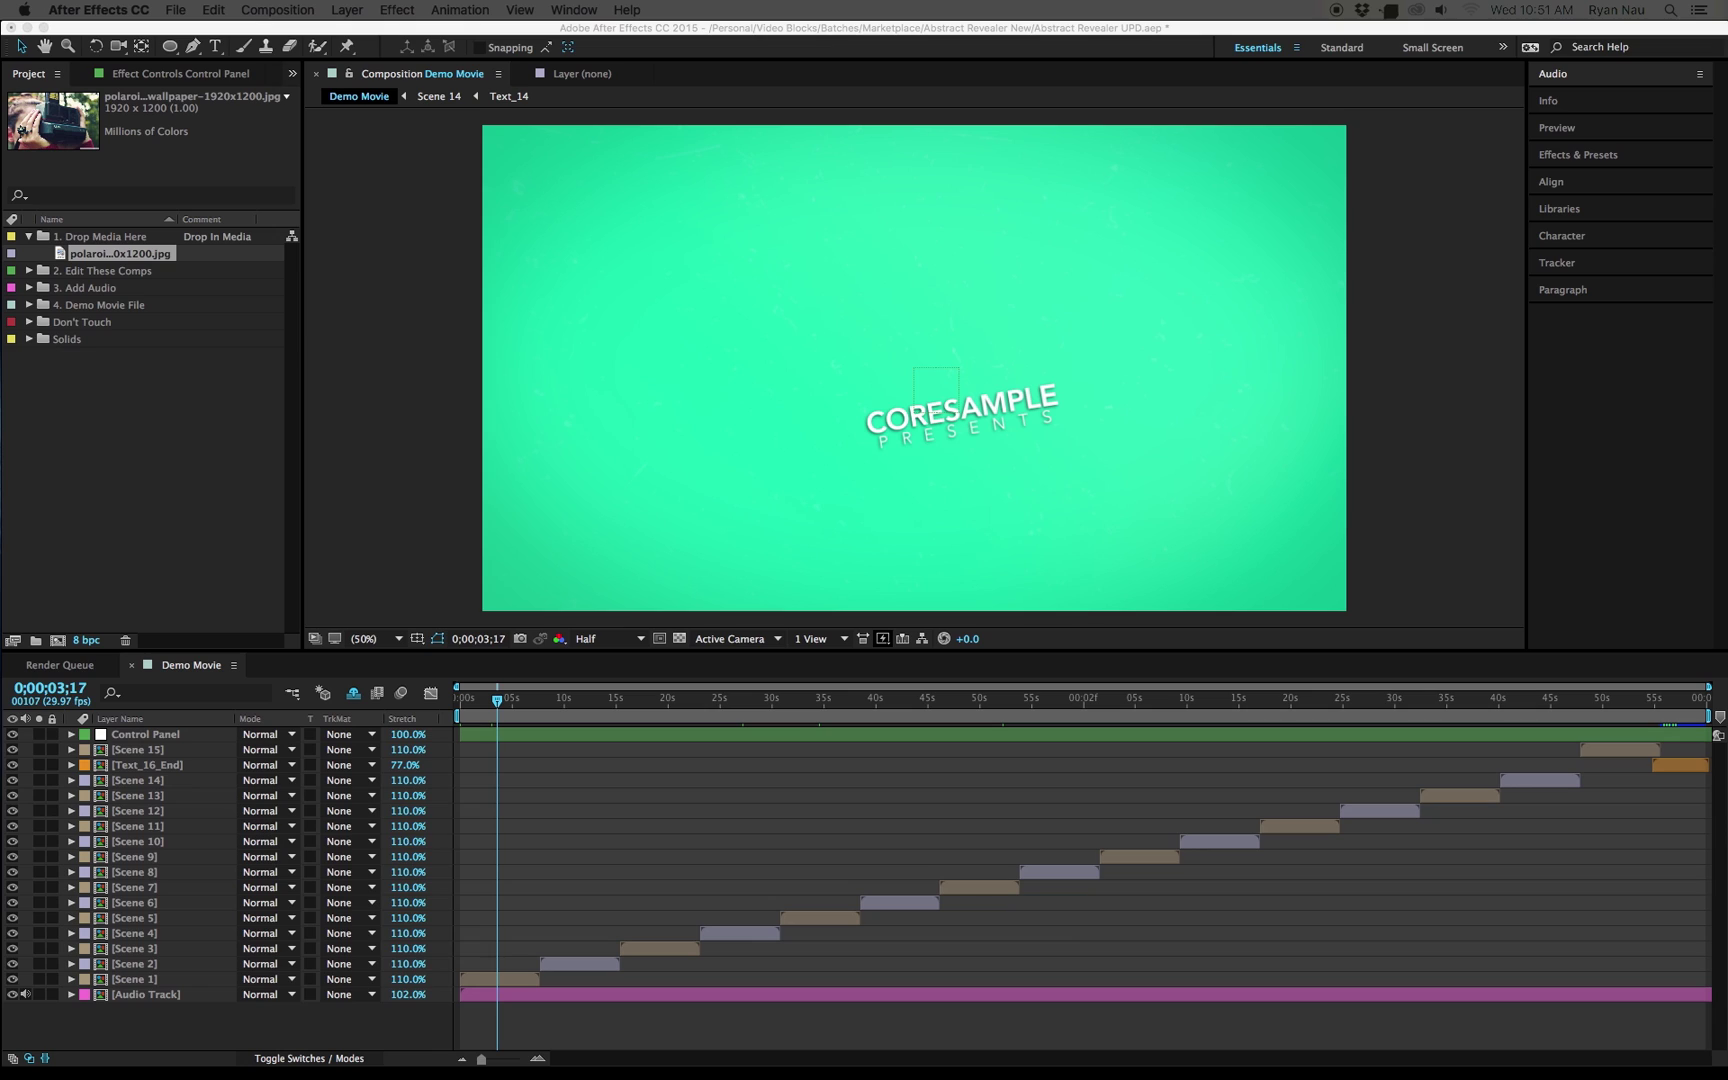
{"action": "left_click_drag", "start_coordinate": [1340, 553], "coordinate": [82, 259]}
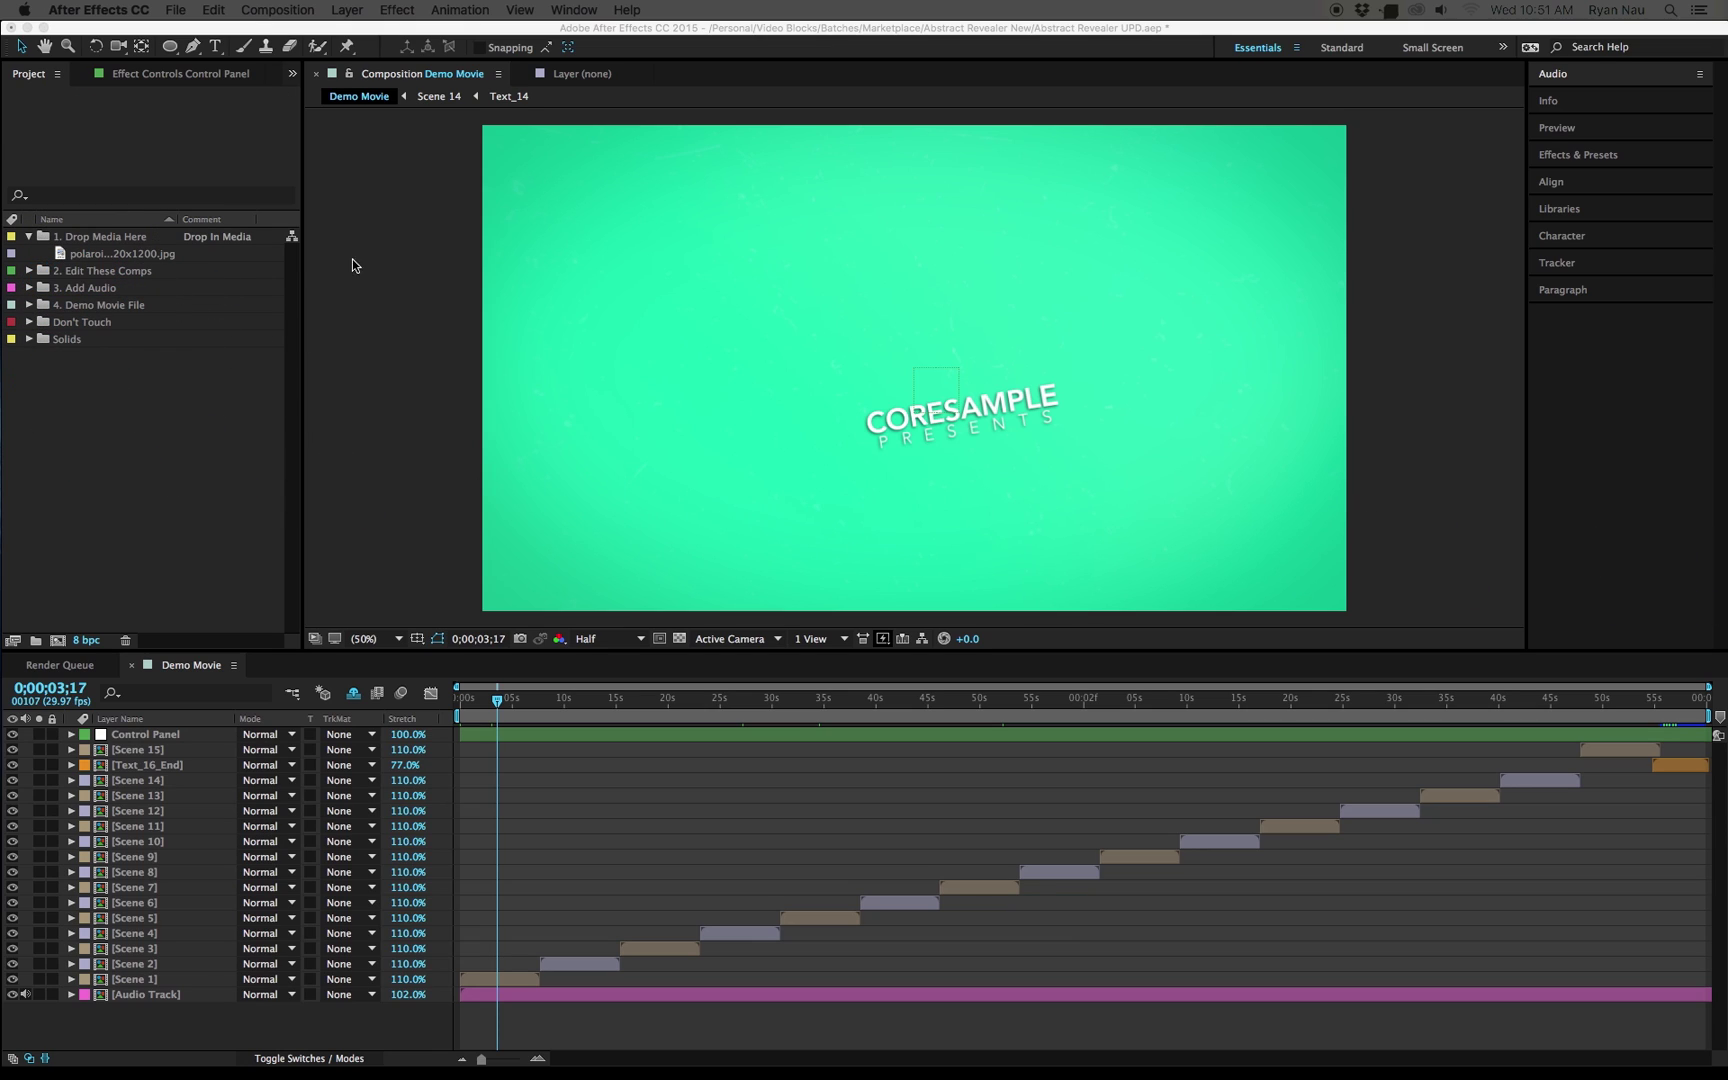
{"action": "left_click_drag", "start_coordinate": [1170, 515], "coordinate": [110, 240]}
{"action": "left_click", "coordinate": [154, 426]}
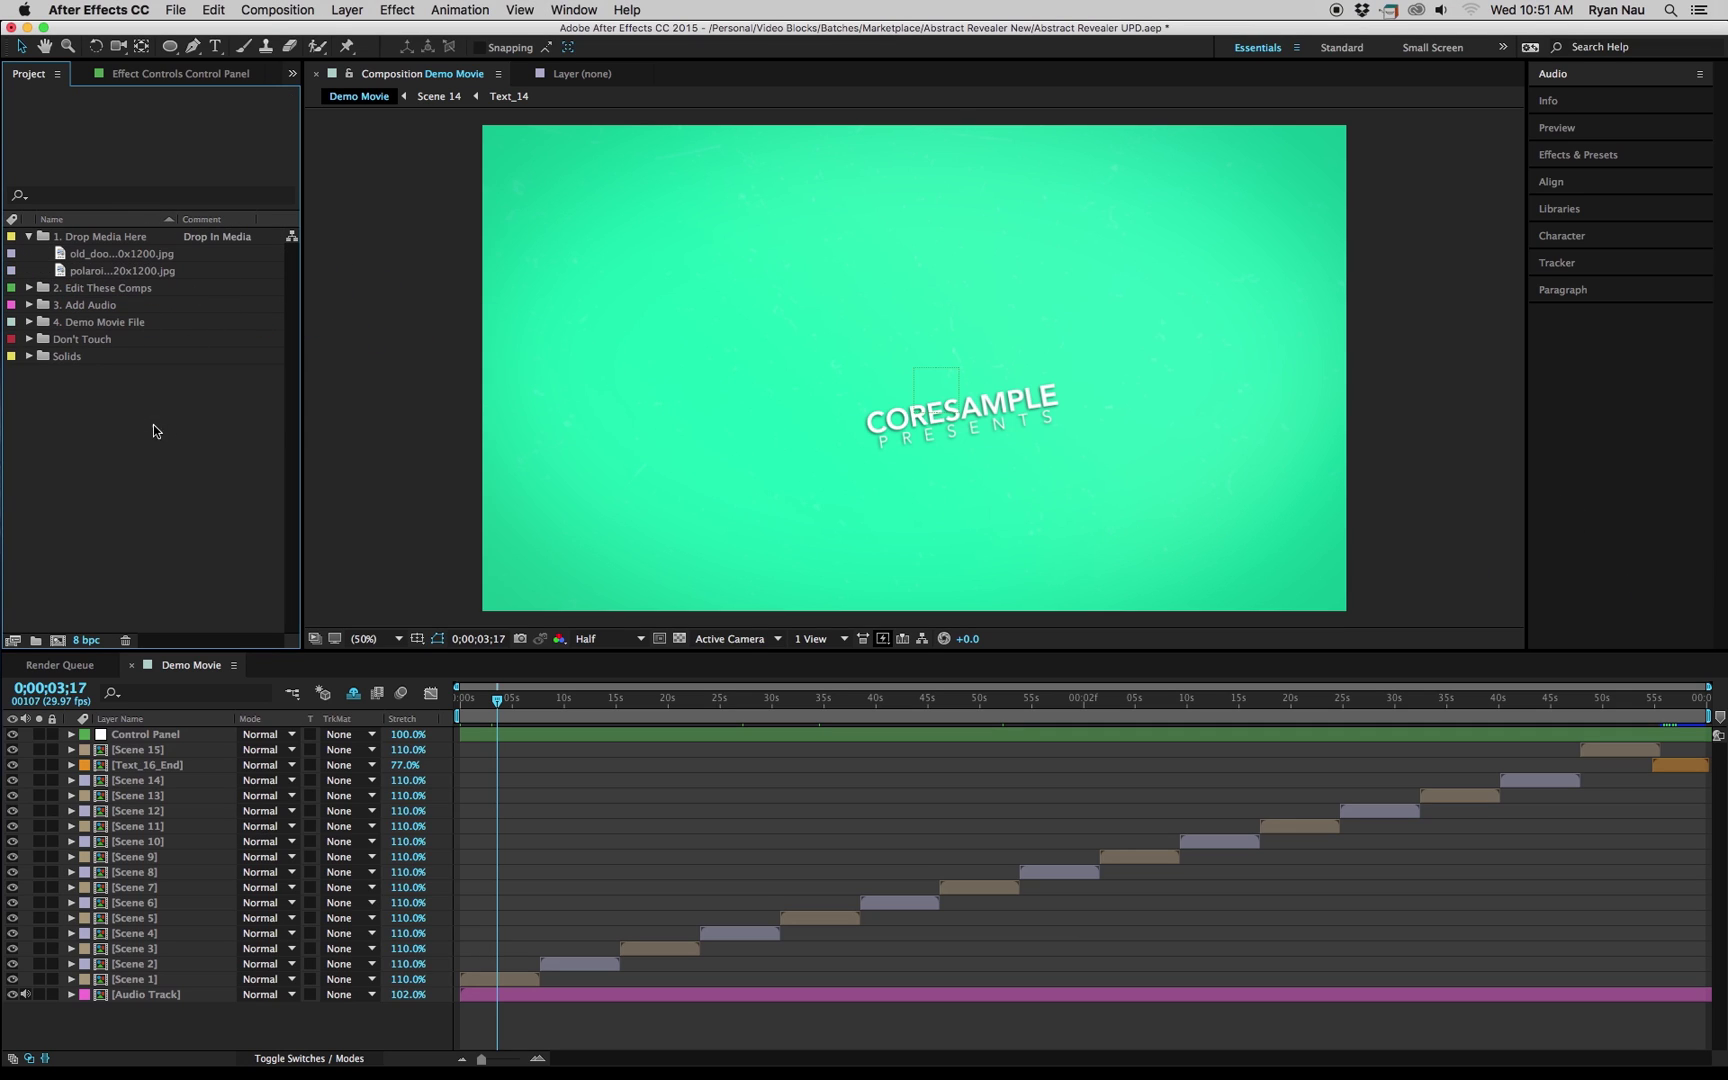
Open the Media Clip 1 composition and add the imported polaroid camera image as its media layer.
{"action": "left_click", "coordinate": [30, 237]}
{"action": "left_click", "coordinate": [30, 254]}
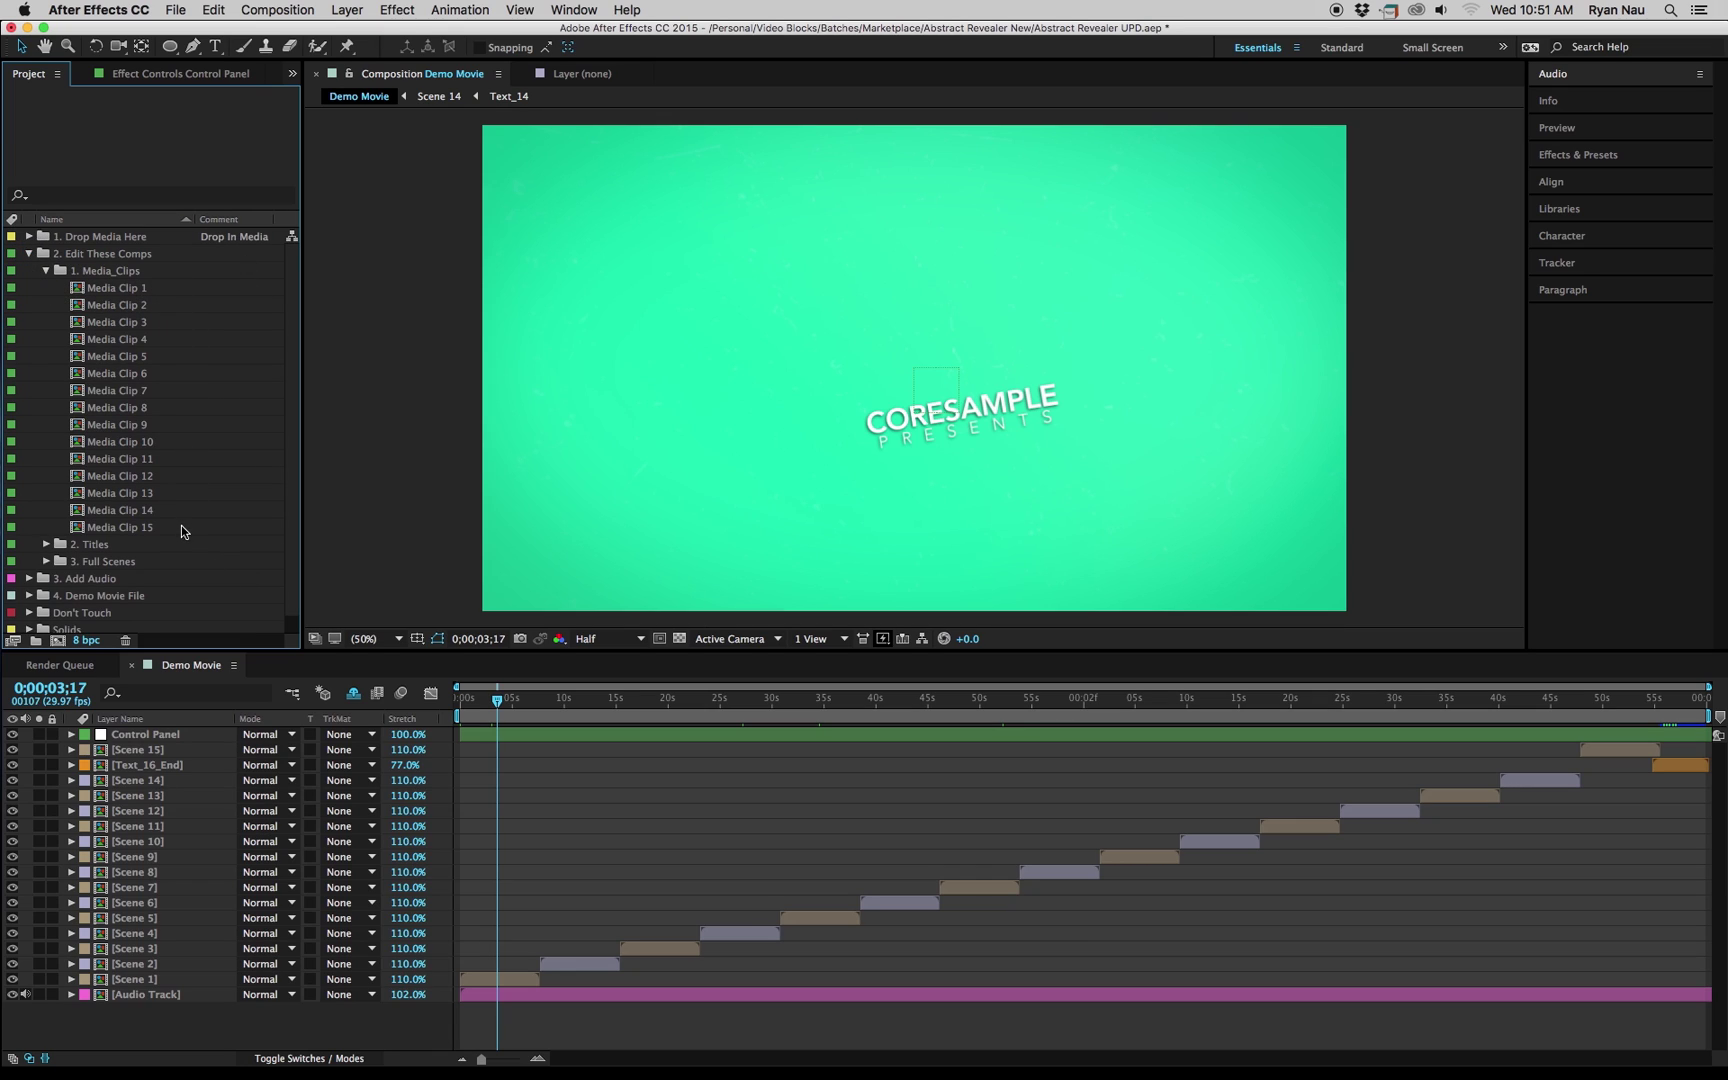
{"action": "double_click", "coordinate": [127, 290]}
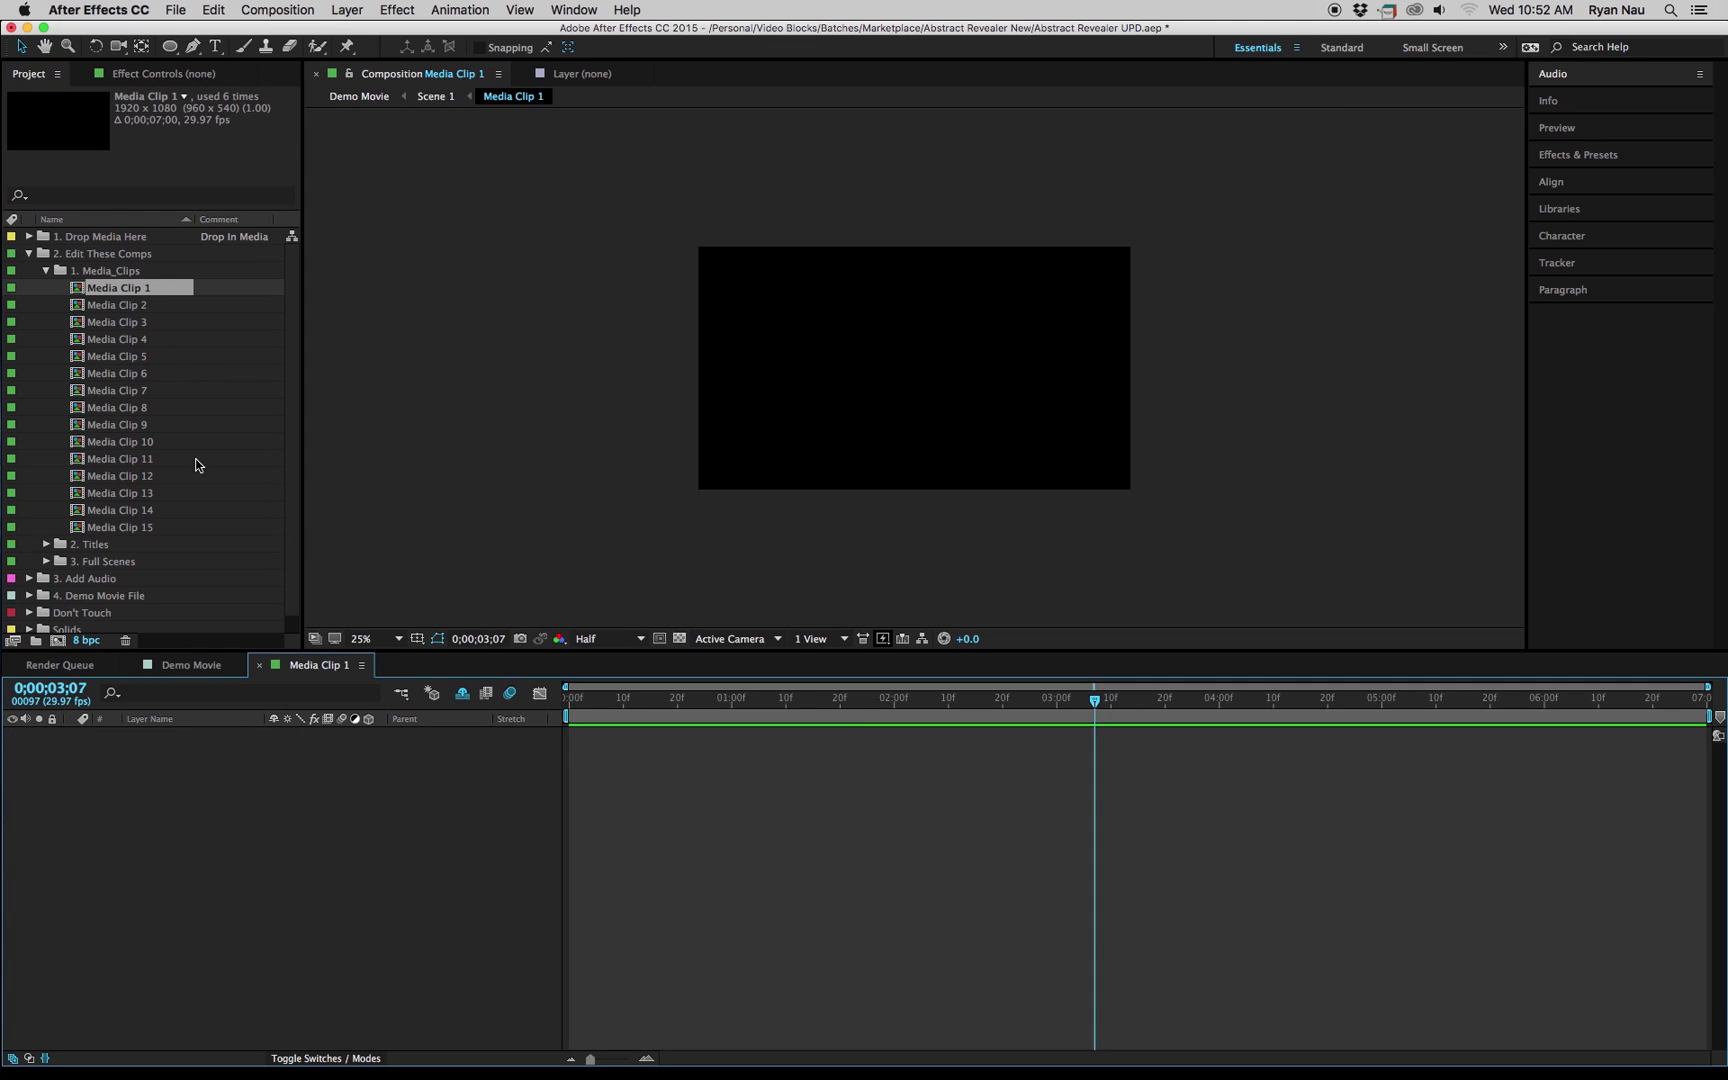
{"action": "left_click", "coordinate": [29, 236]}
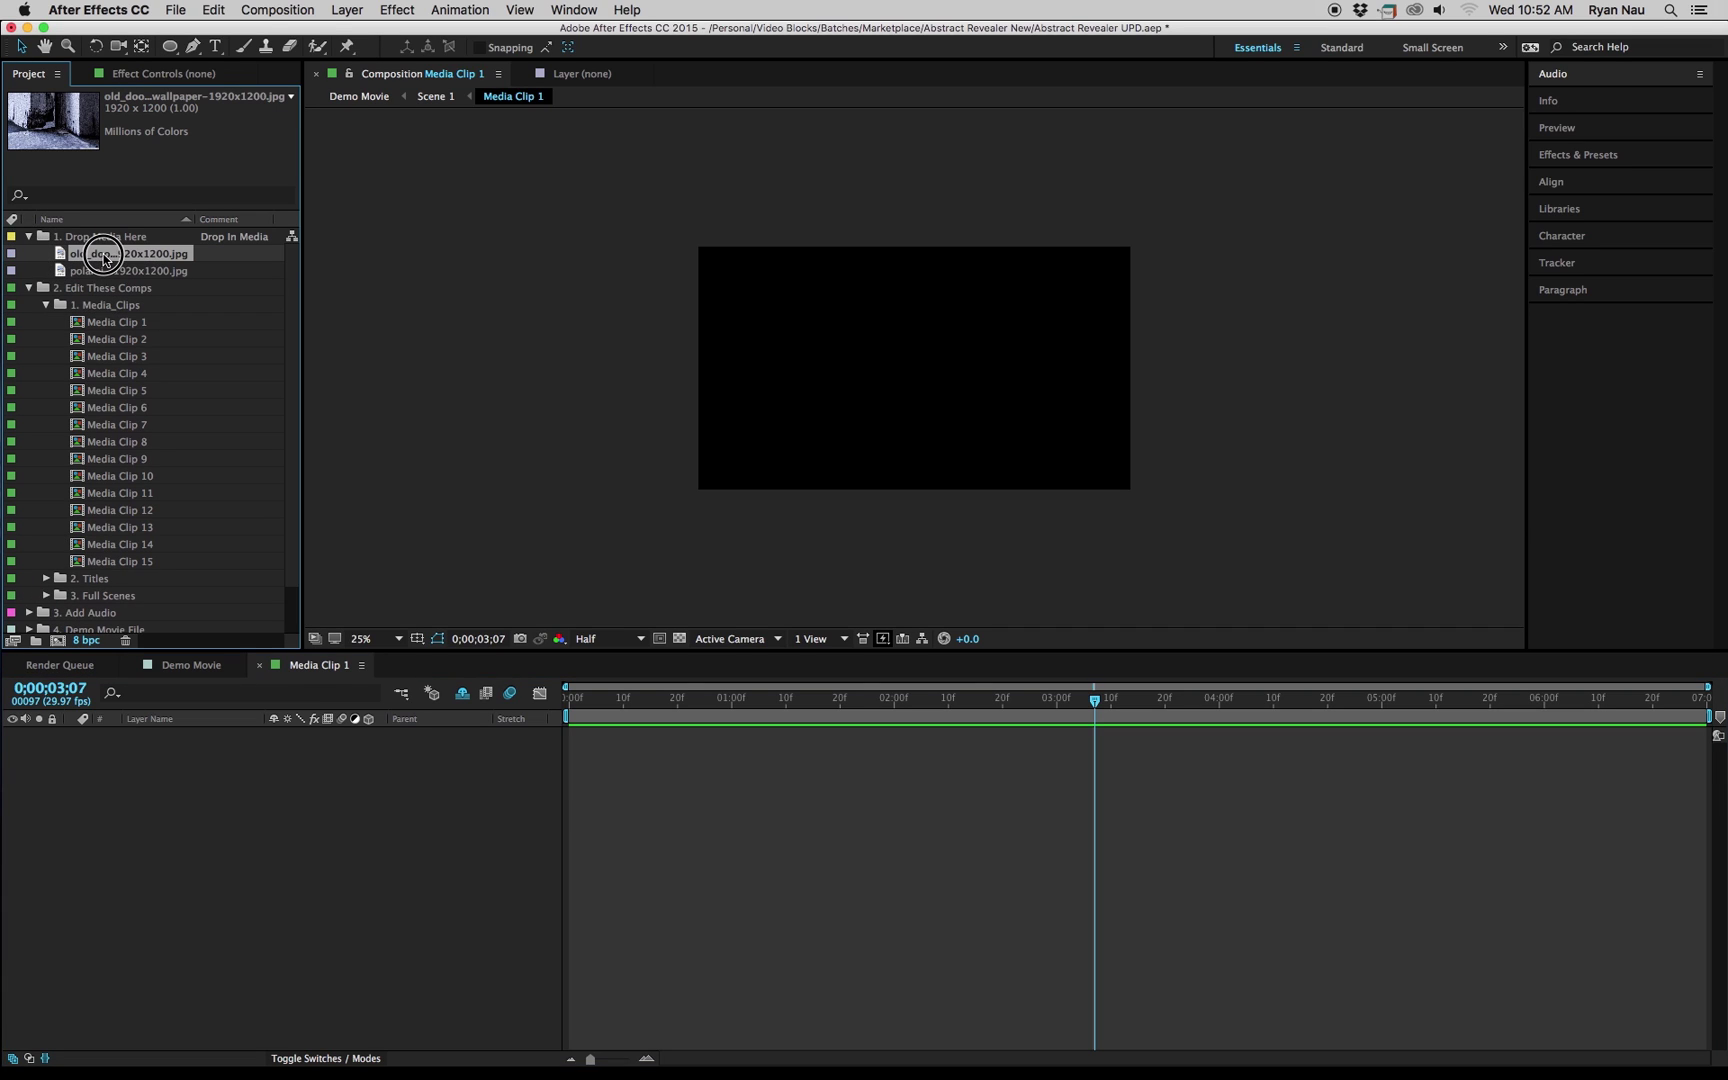
{"action": "left_click", "coordinate": [113, 255]}
{"action": "left_click_drag", "start_coordinate": [113, 270], "coordinate": [292, 985]}
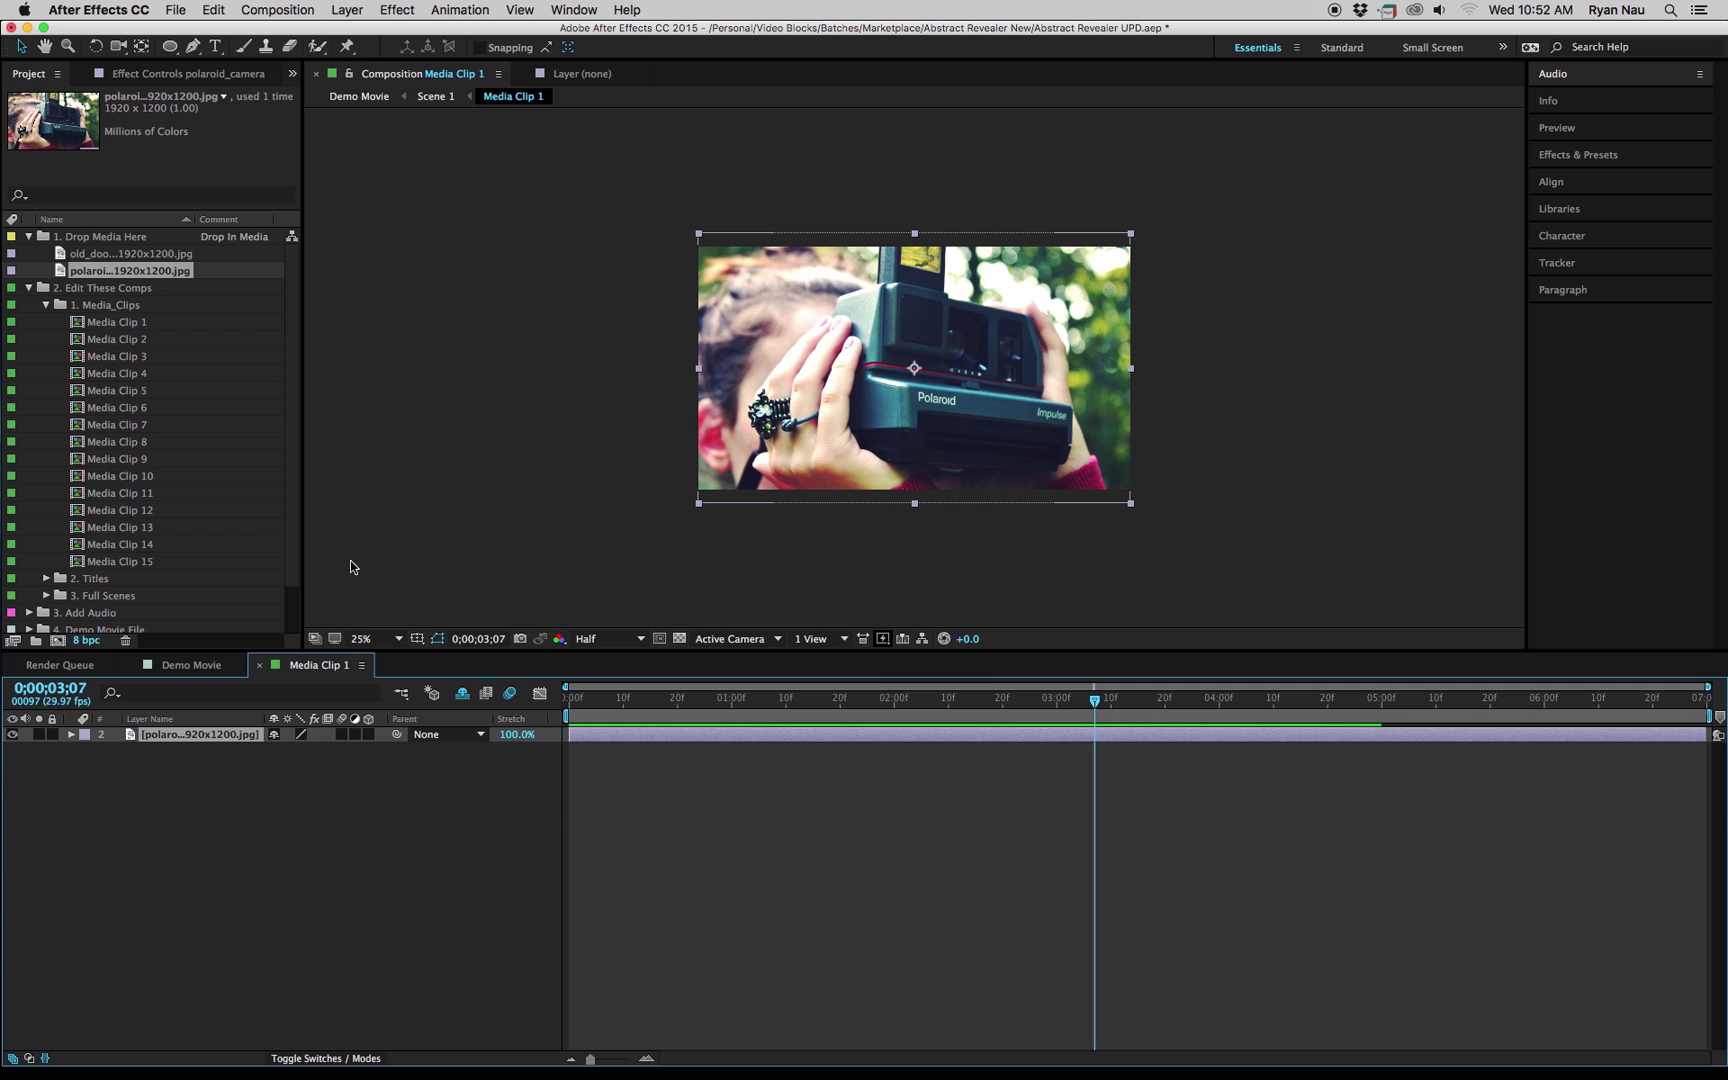
Close Media Clip 1, open Scene 1 from Demo Movie and move the current time to 0;00;03;18.
{"action": "left_click", "coordinate": [259, 668]}
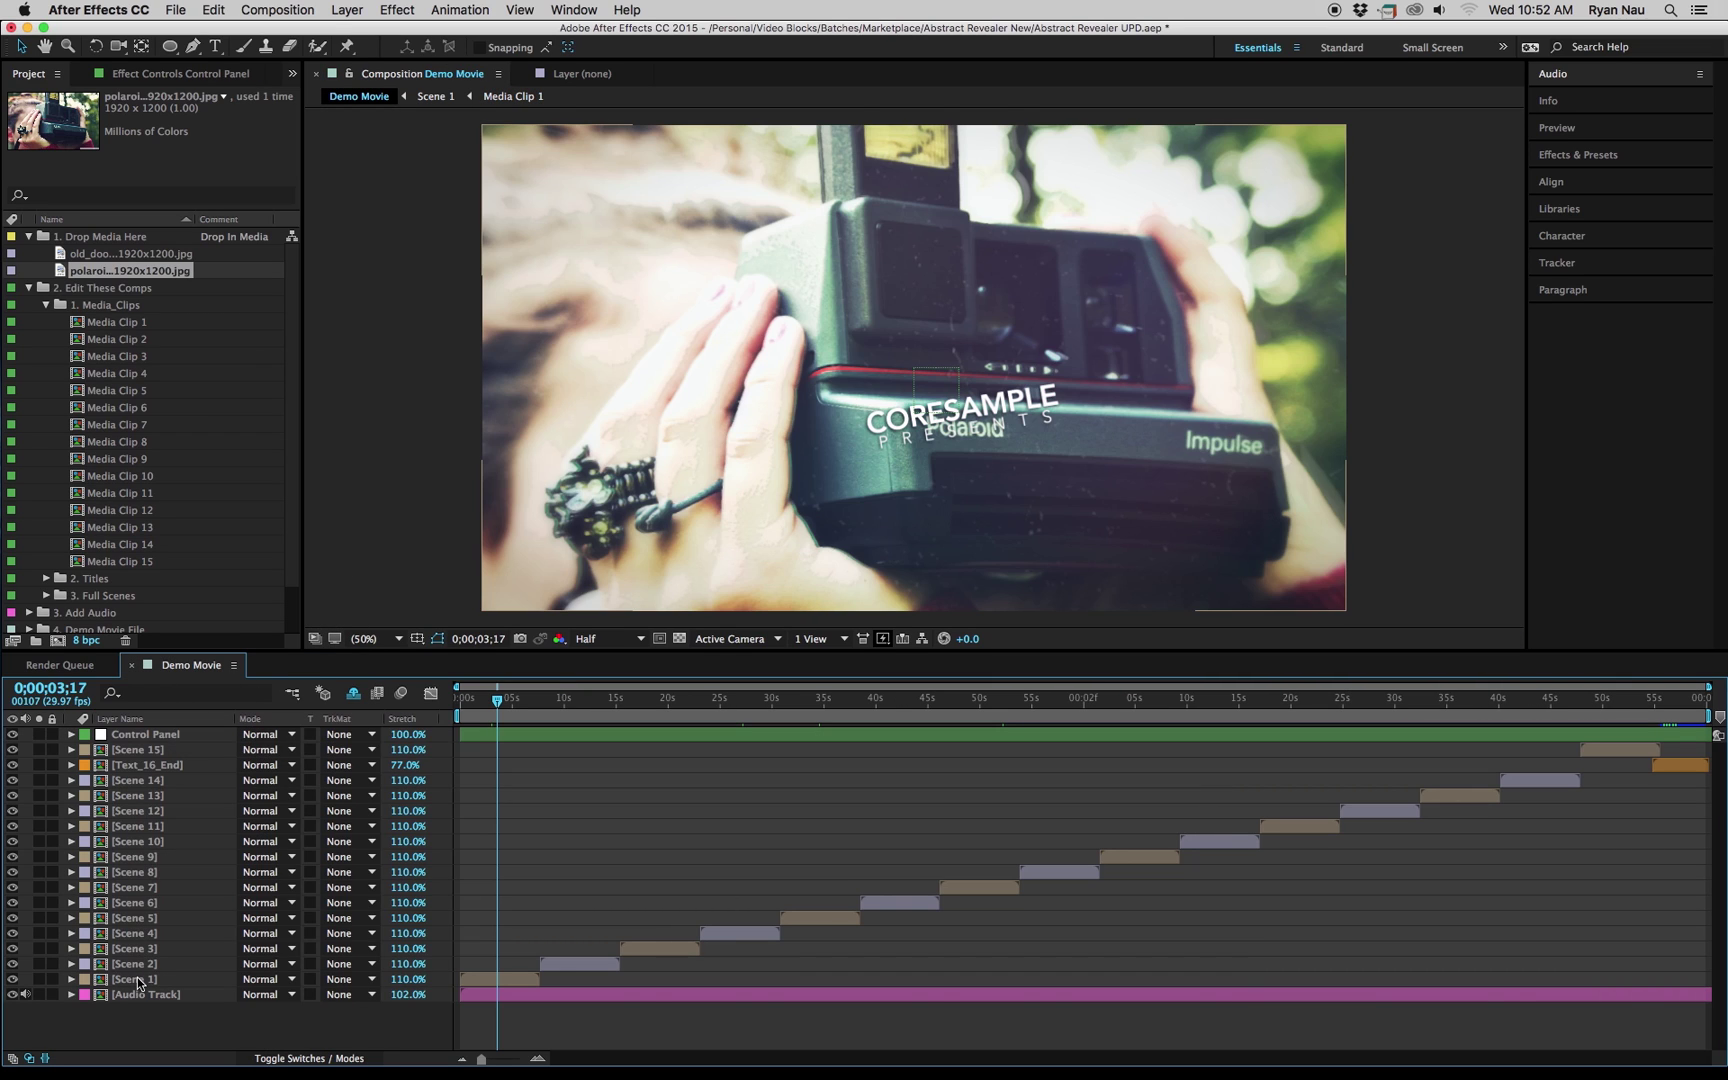
{"action": "double_click", "coordinate": [134, 979]}
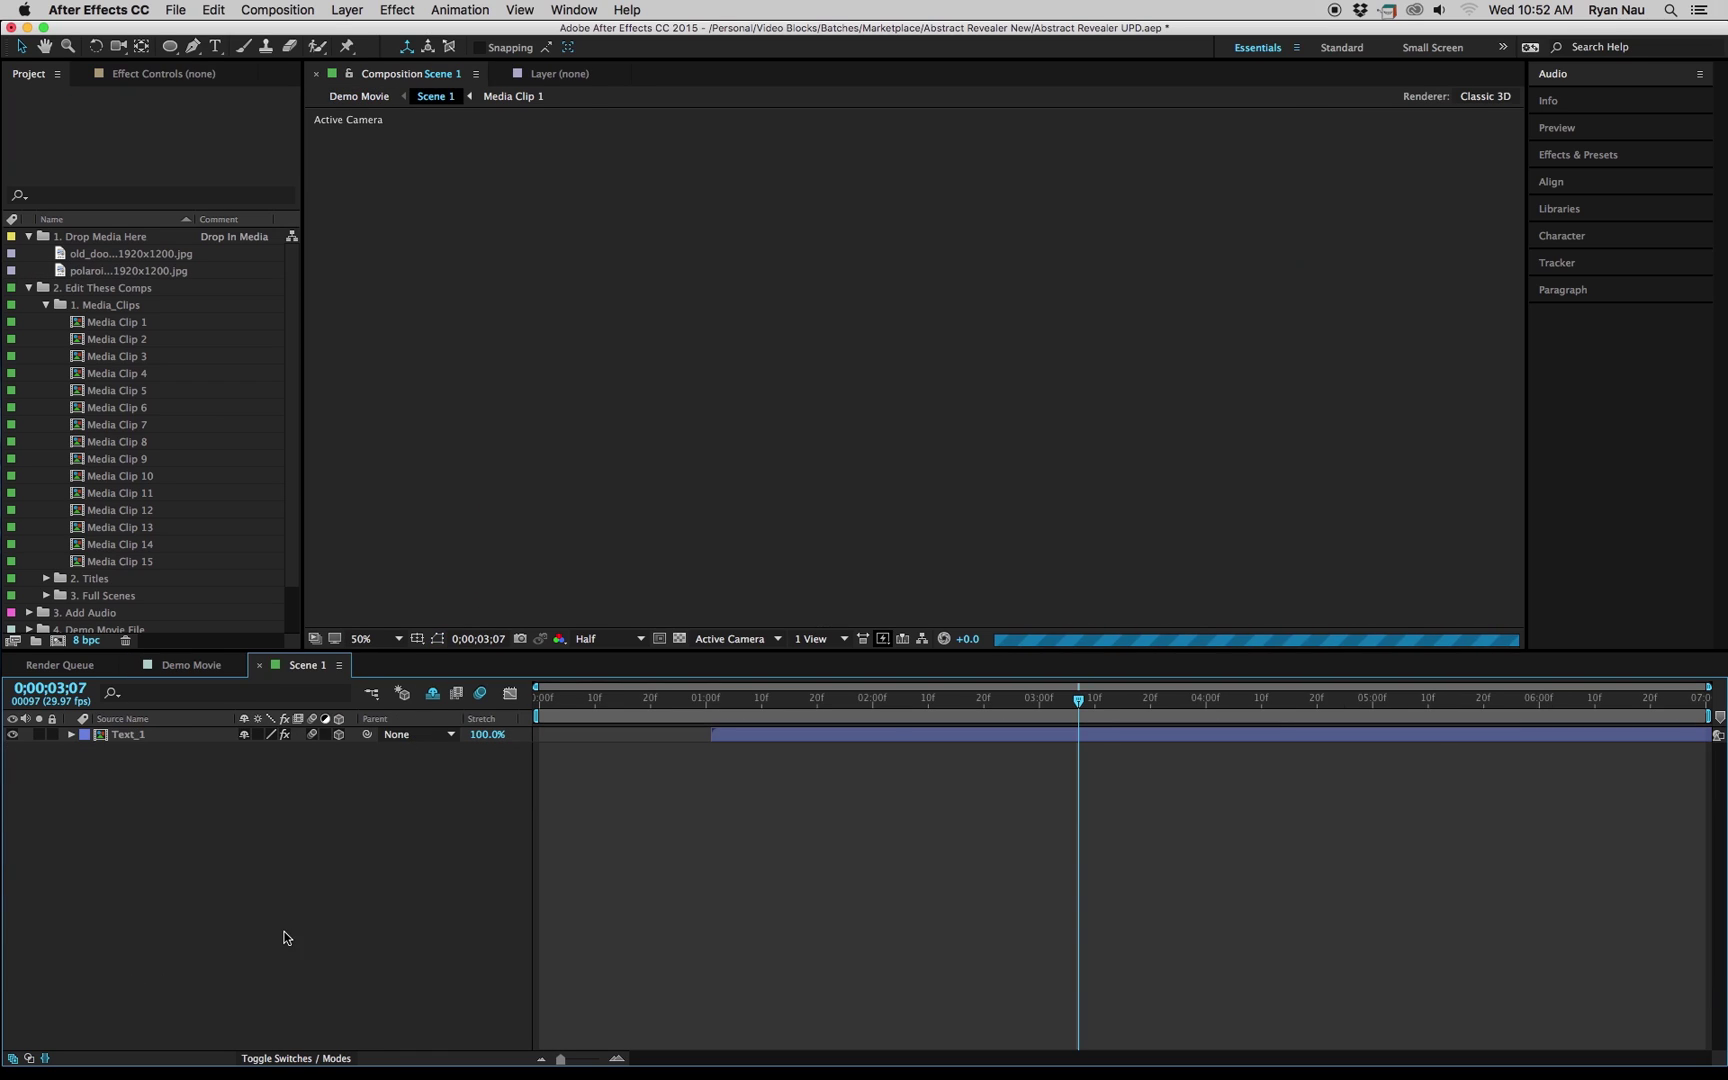
{"action": "left_click_drag", "start_coordinate": [544, 700], "coordinate": [662, 706]}
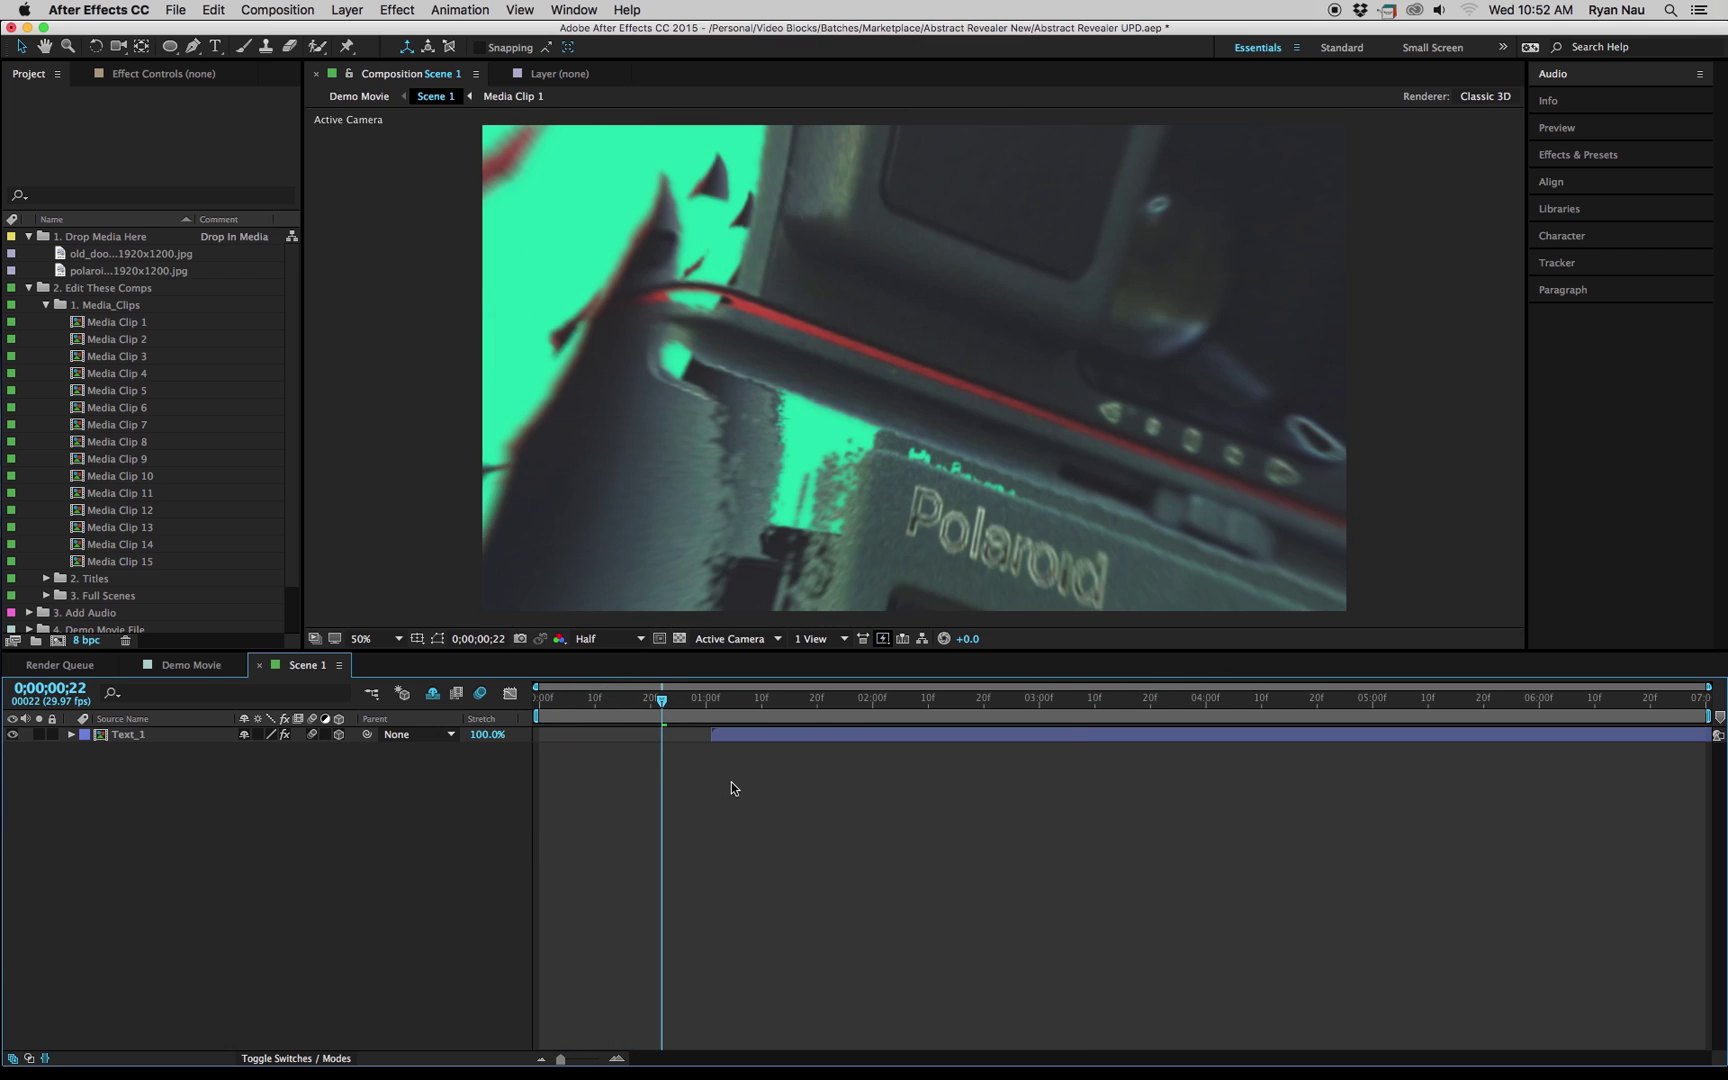
{"action": "left_click_drag", "start_coordinate": [660, 697], "coordinate": [1140, 700]}
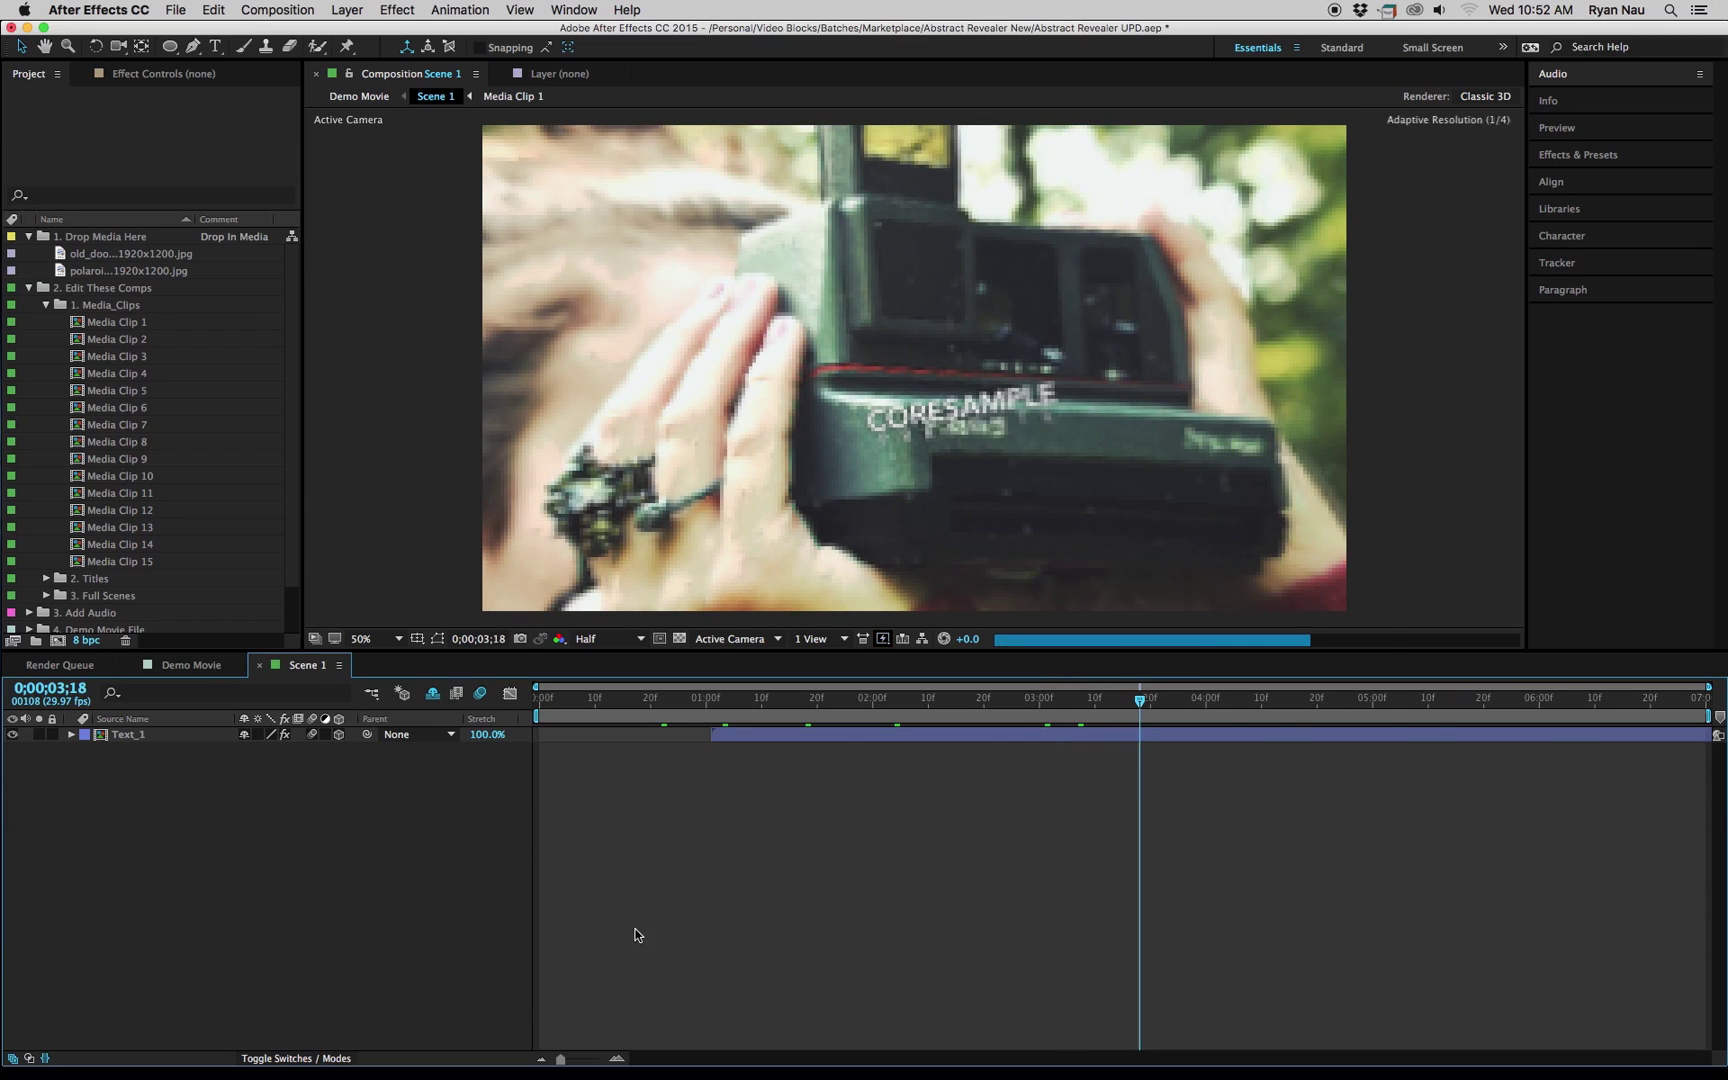
Move the Text_1 title up and to the left, onto the upper body of the camera.
{"action": "left_click", "coordinate": [170, 735]}
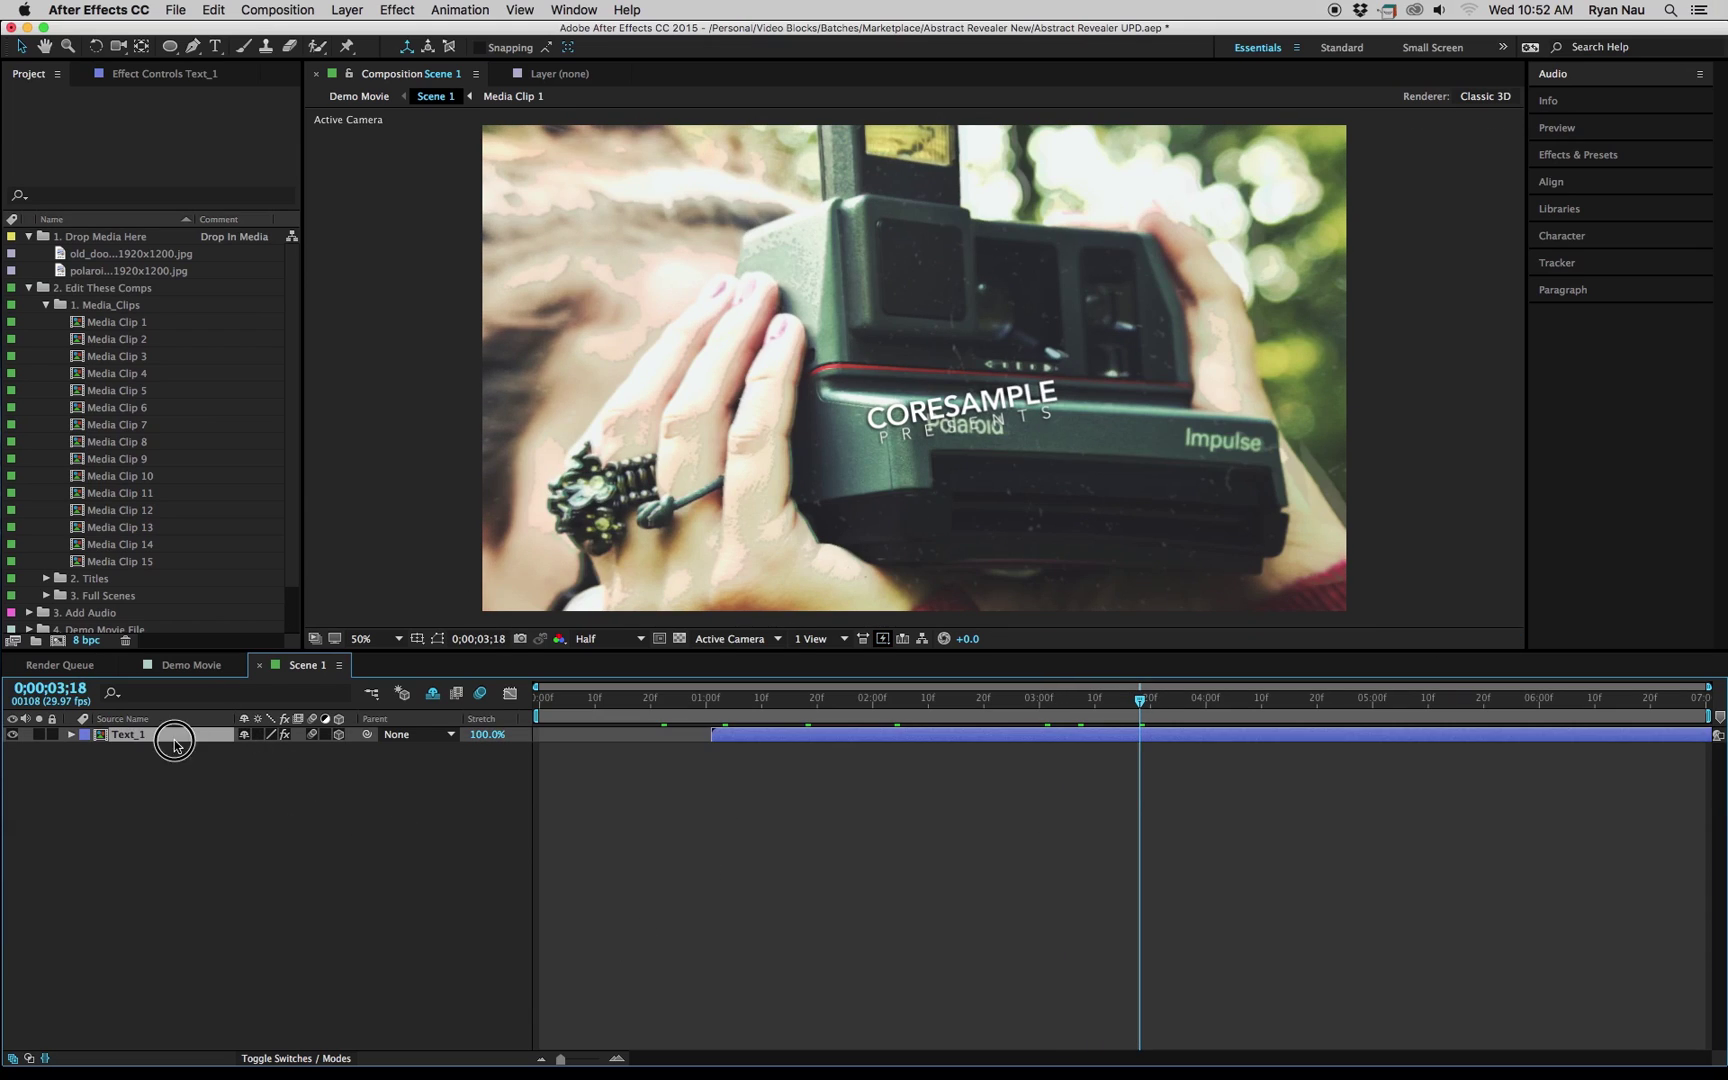
{"action": "key", "text": "c"}
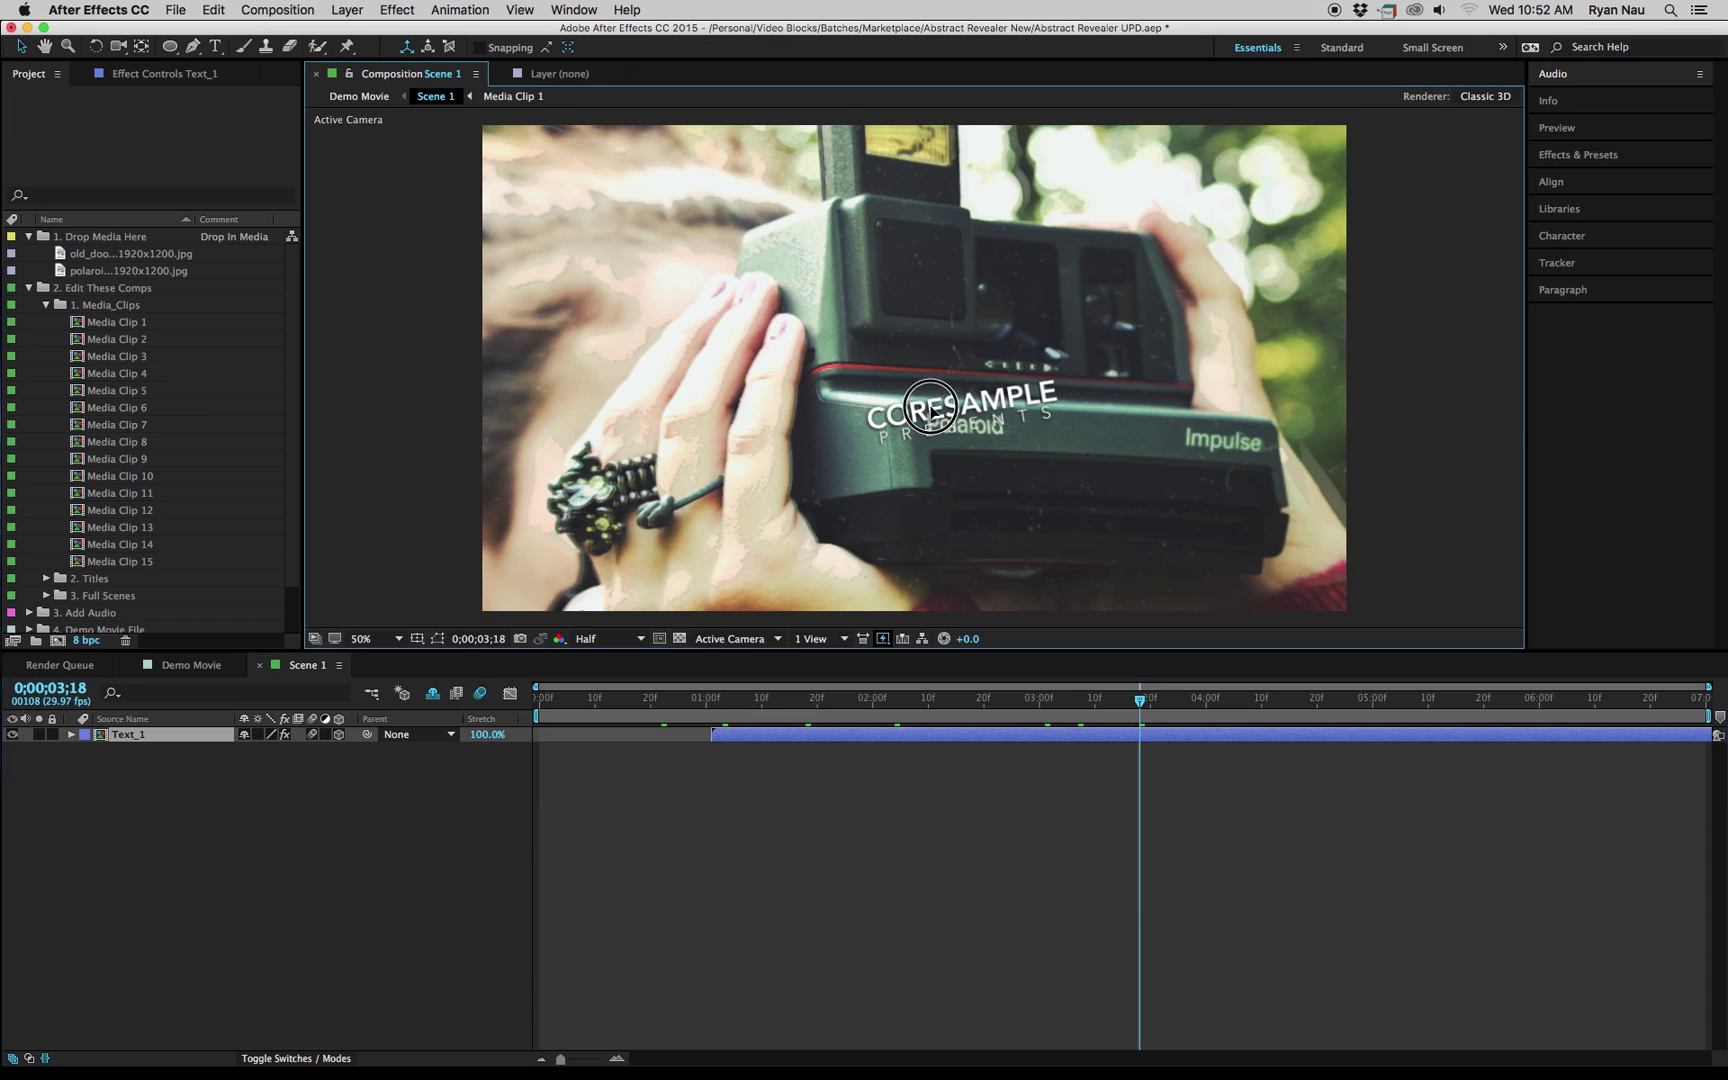
{"action": "left_click_drag", "start_coordinate": [931, 407], "coordinate": [836, 283]}
{"action": "left_click", "coordinate": [957, 468]}
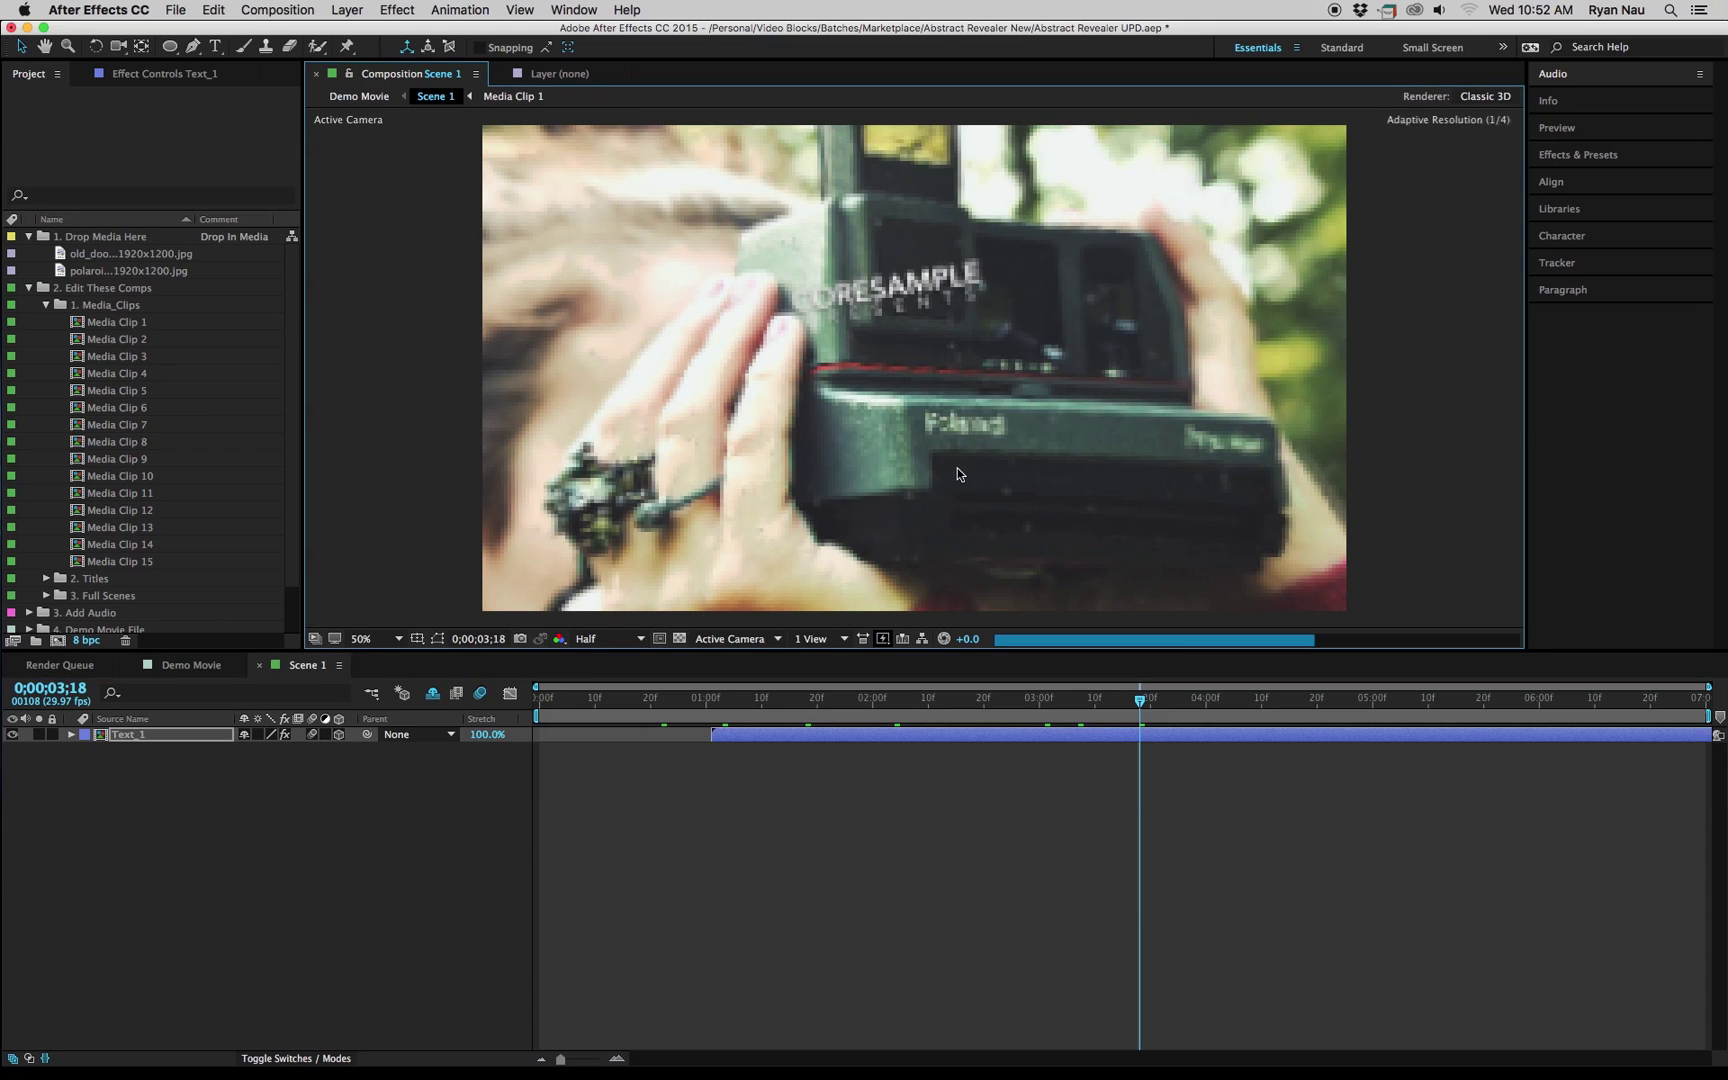
Set the Text_1 layer's scale to 20% on all axes.
{"action": "left_click", "coordinate": [192, 737]}
{"action": "key", "text": "s"}
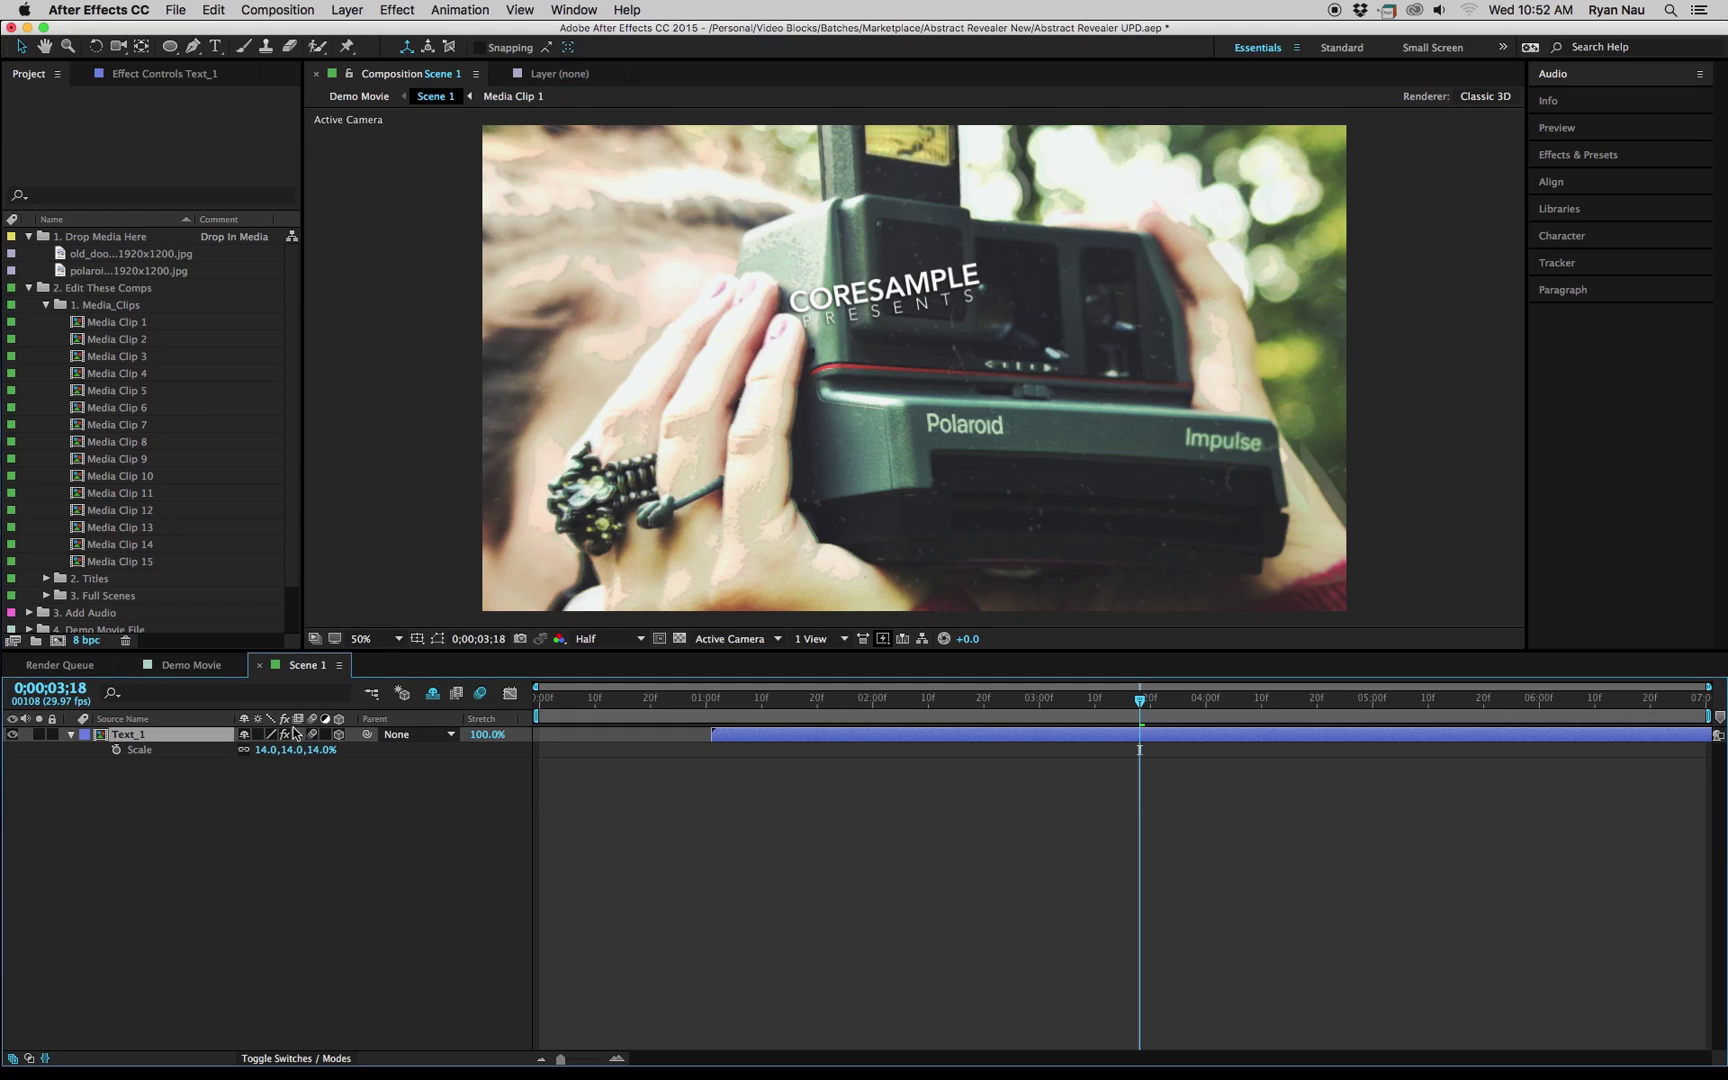
{"action": "left_click", "coordinate": [267, 750]}
{"action": "key", "text": "Return"}
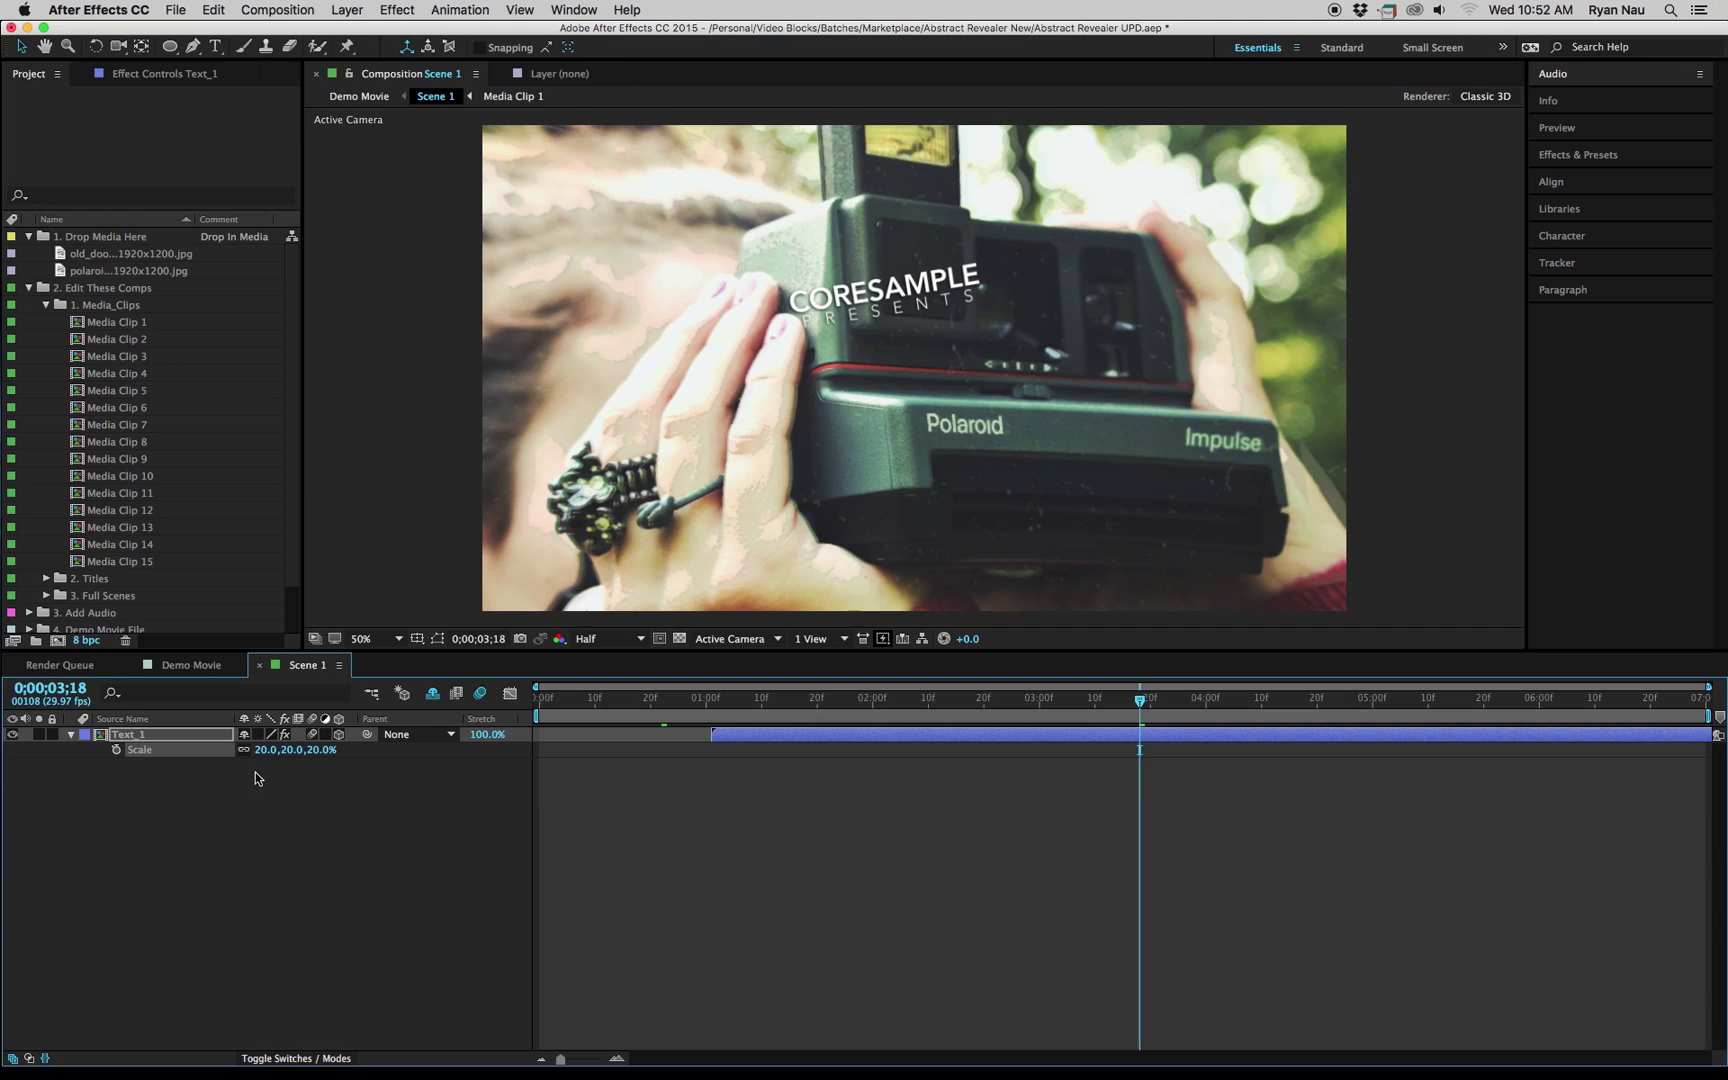
{"action": "key", "text": "Return"}
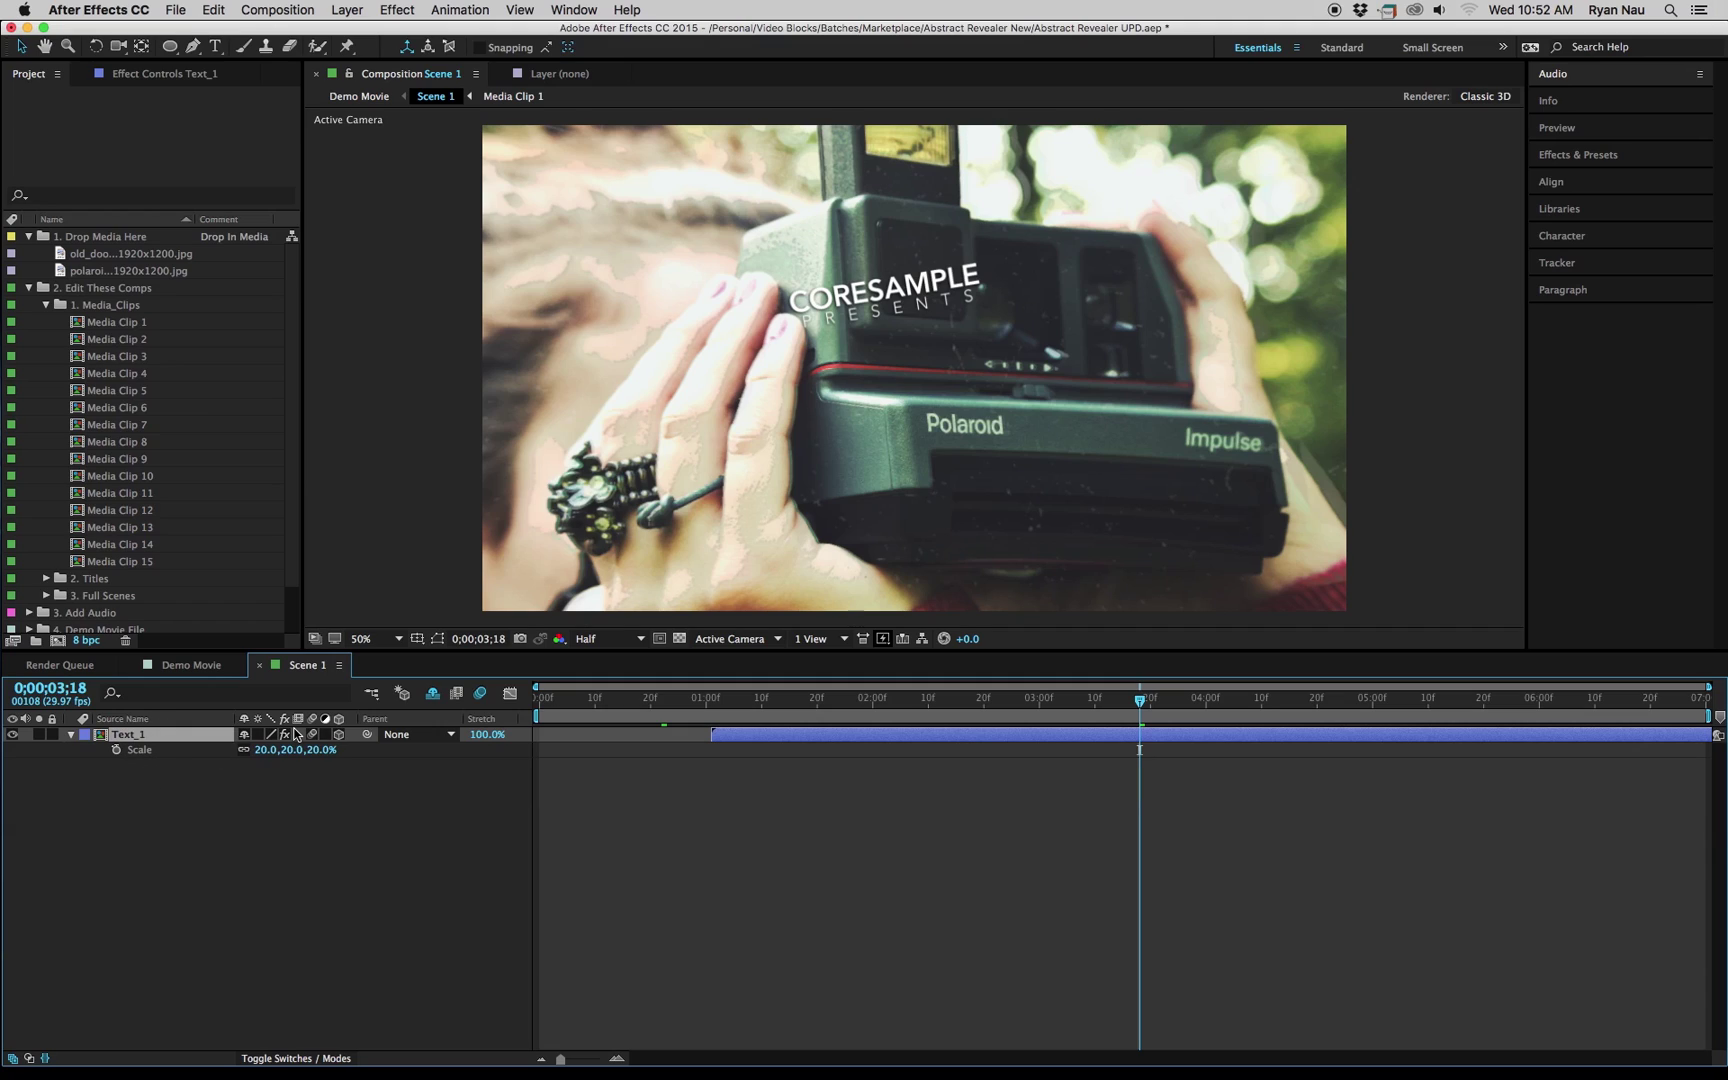
Set the Text_1 layer's Z Rotation to 0°.
{"action": "key", "text": "r"}
{"action": "left_click", "coordinate": [265, 795]}
{"action": "type", "text": "-4"}
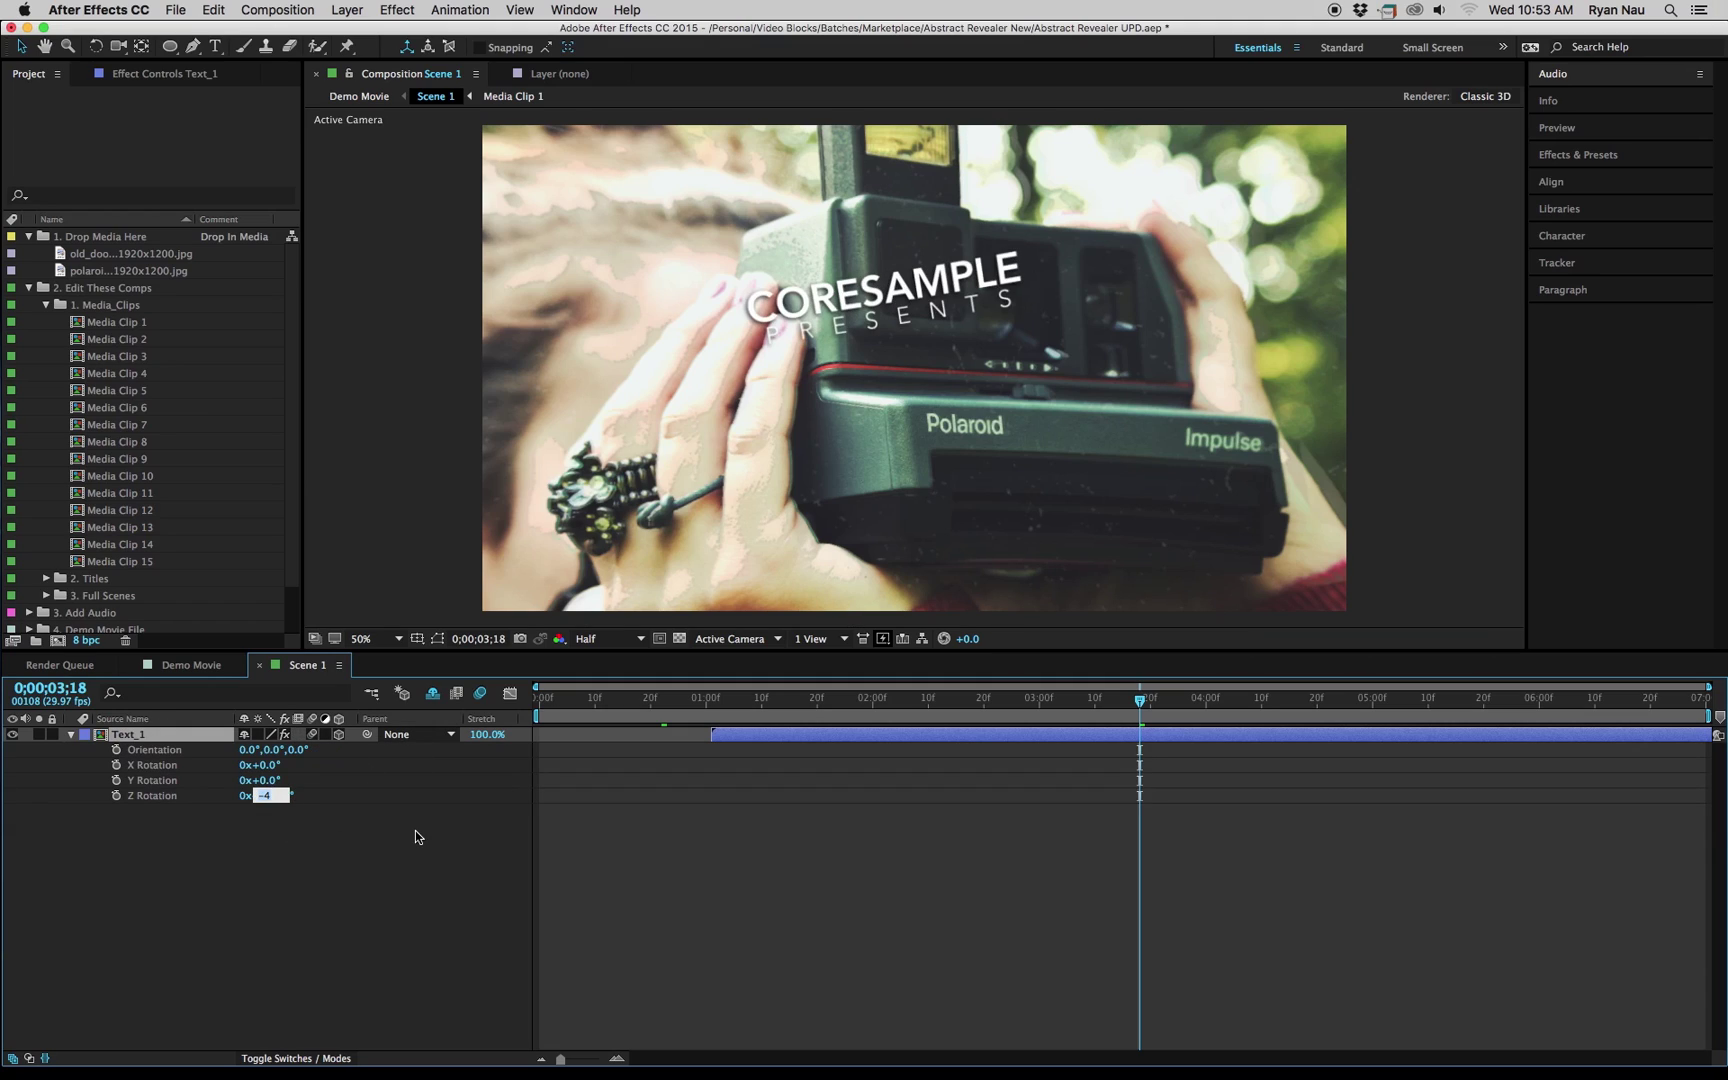
{"action": "key", "text": "Escape"}
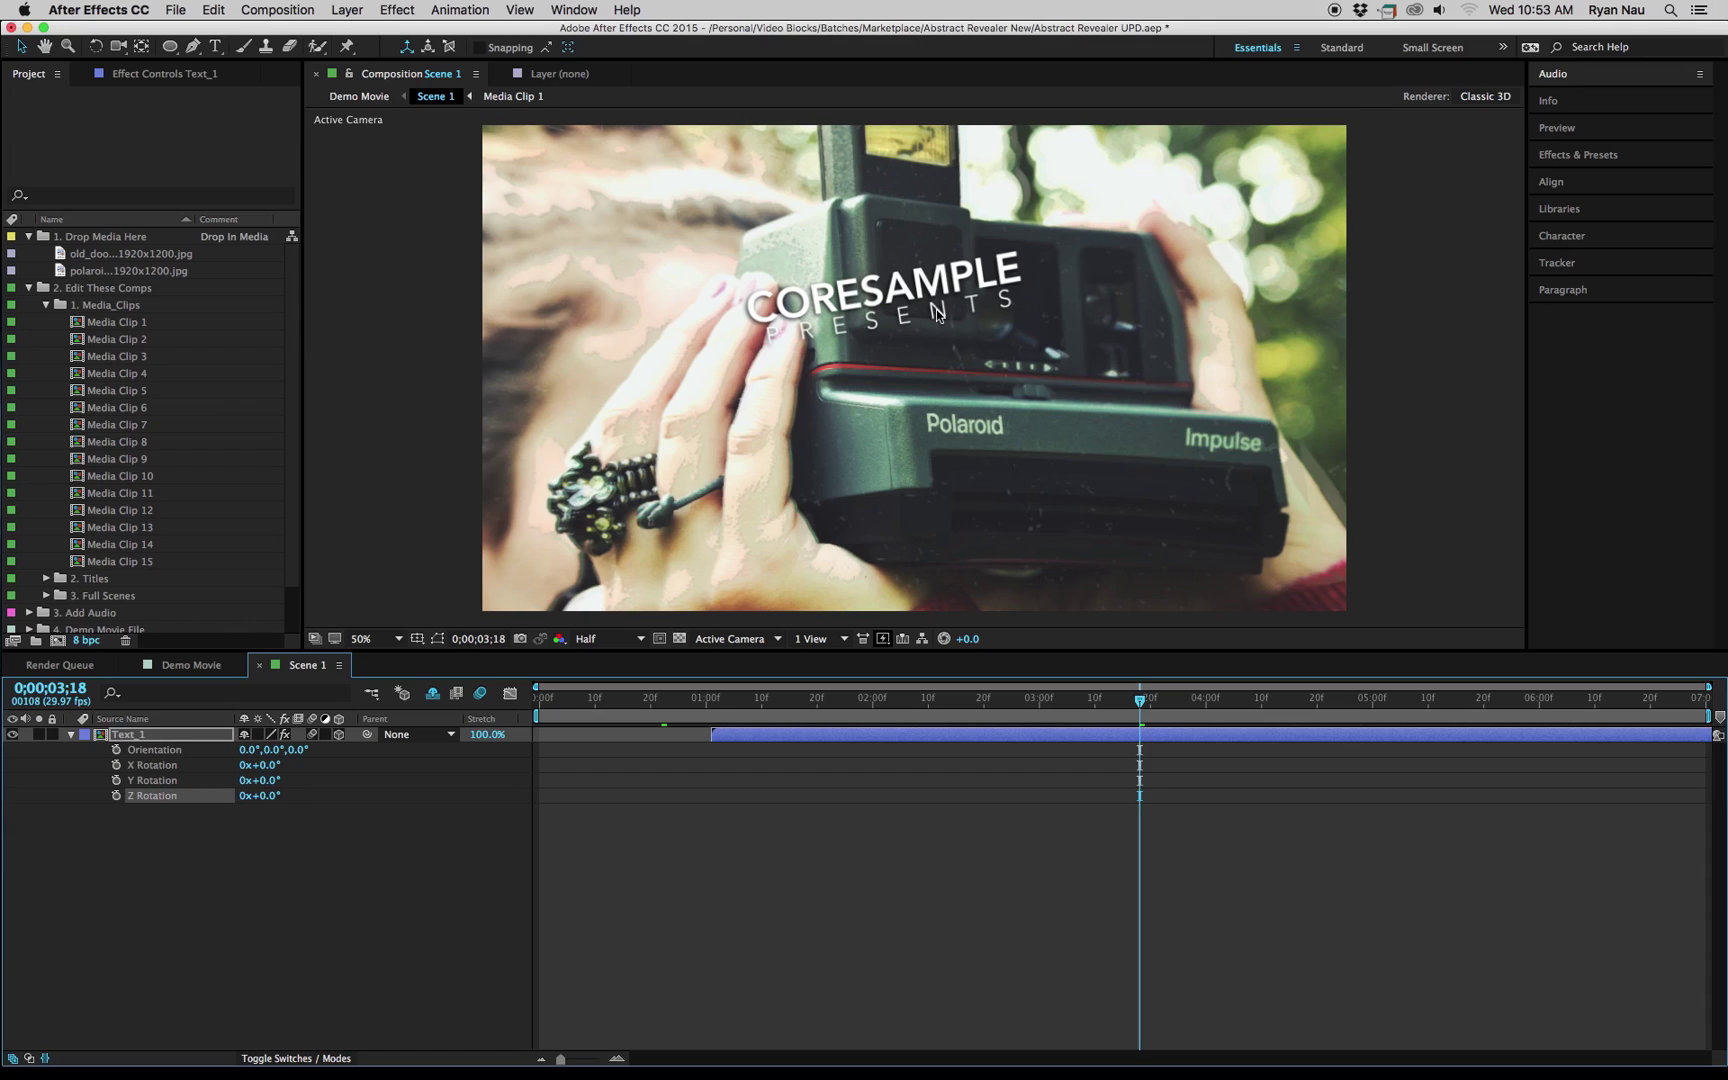
Reposition the Text_1 title right and slightly down, just above the camera's red line, and close Scene 1.
{"action": "key", "text": "c"}
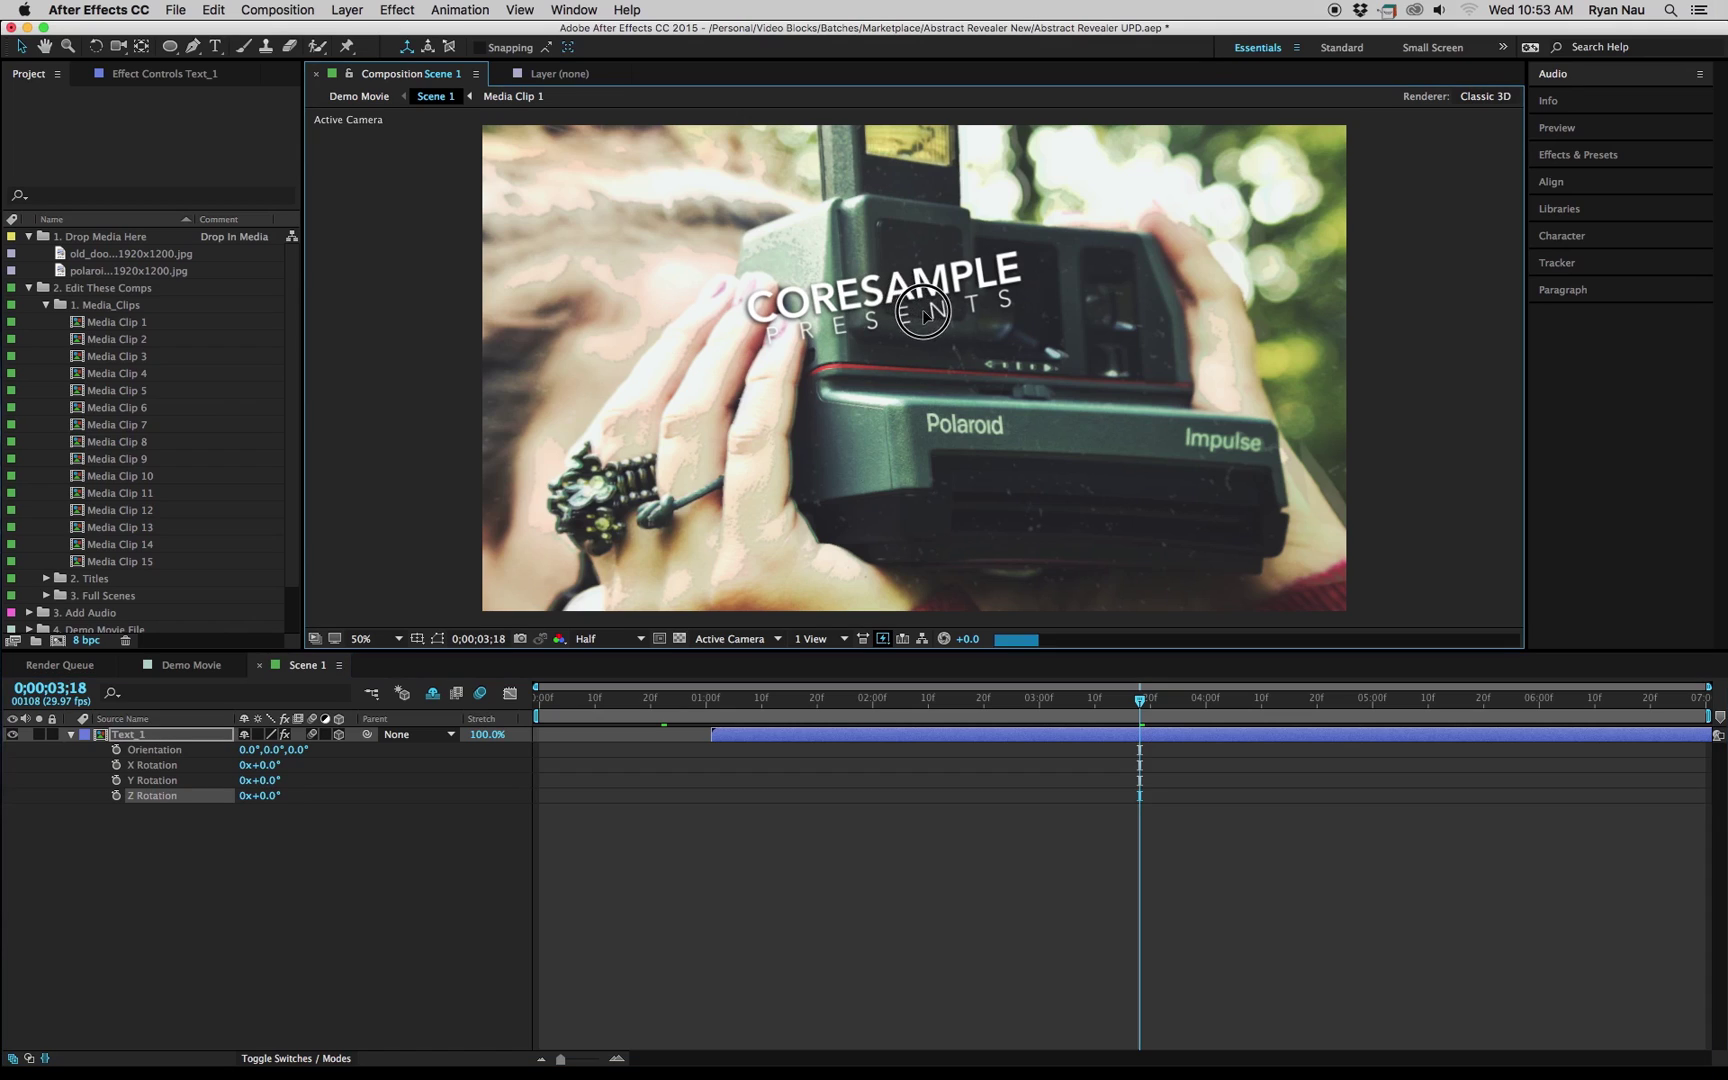
{"action": "left_click_drag", "start_coordinate": [910, 298], "coordinate": [1048, 327]}
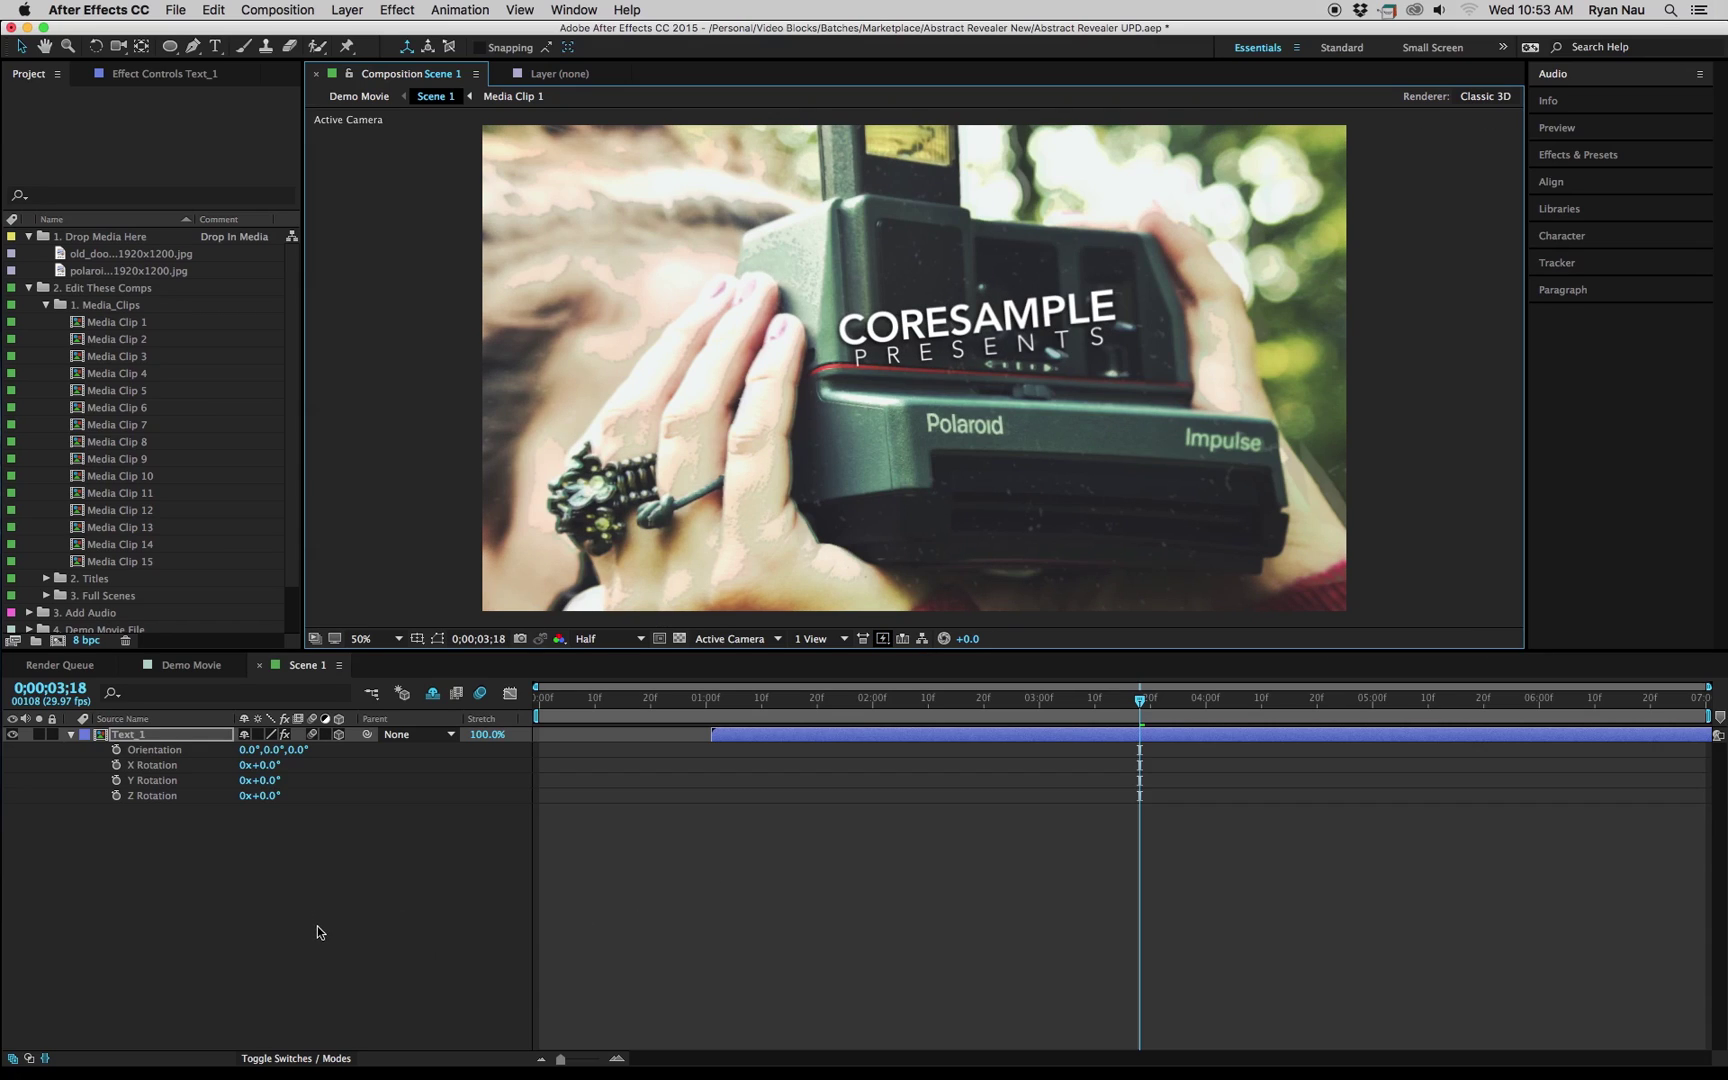
{"action": "left_click", "coordinate": [69, 736]}
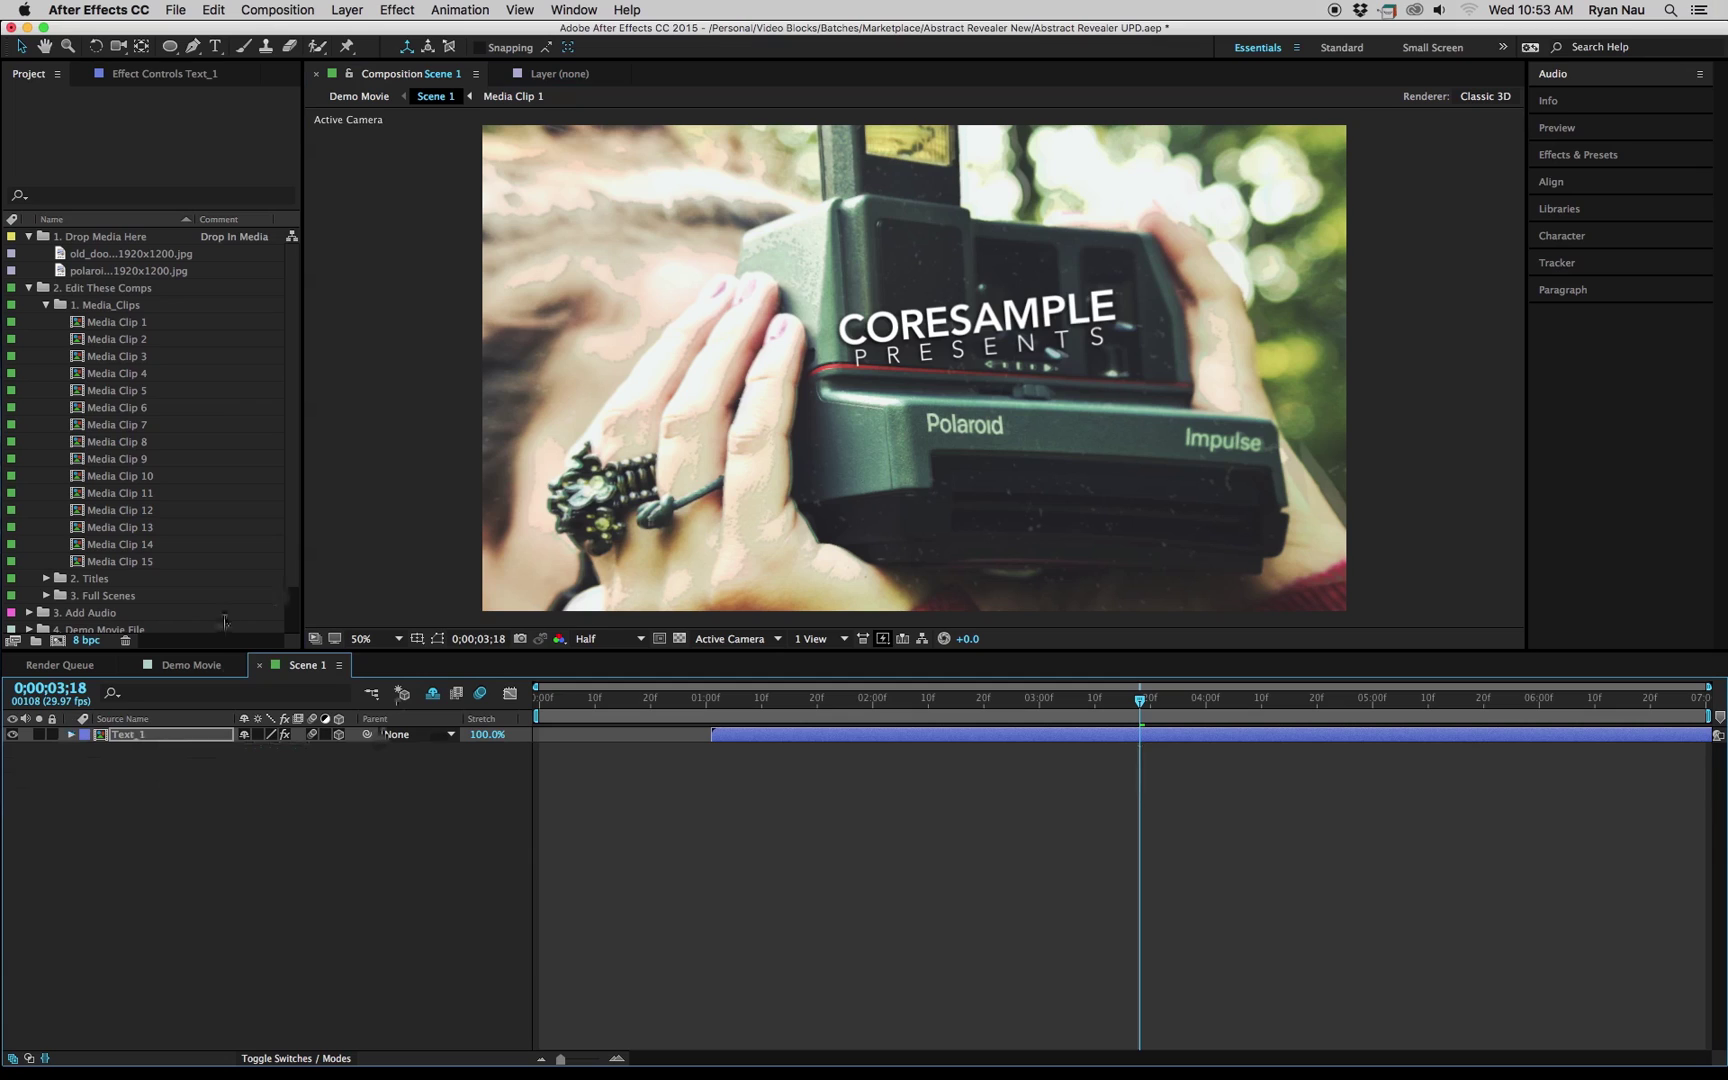
{"action": "left_click", "coordinate": [259, 665]}
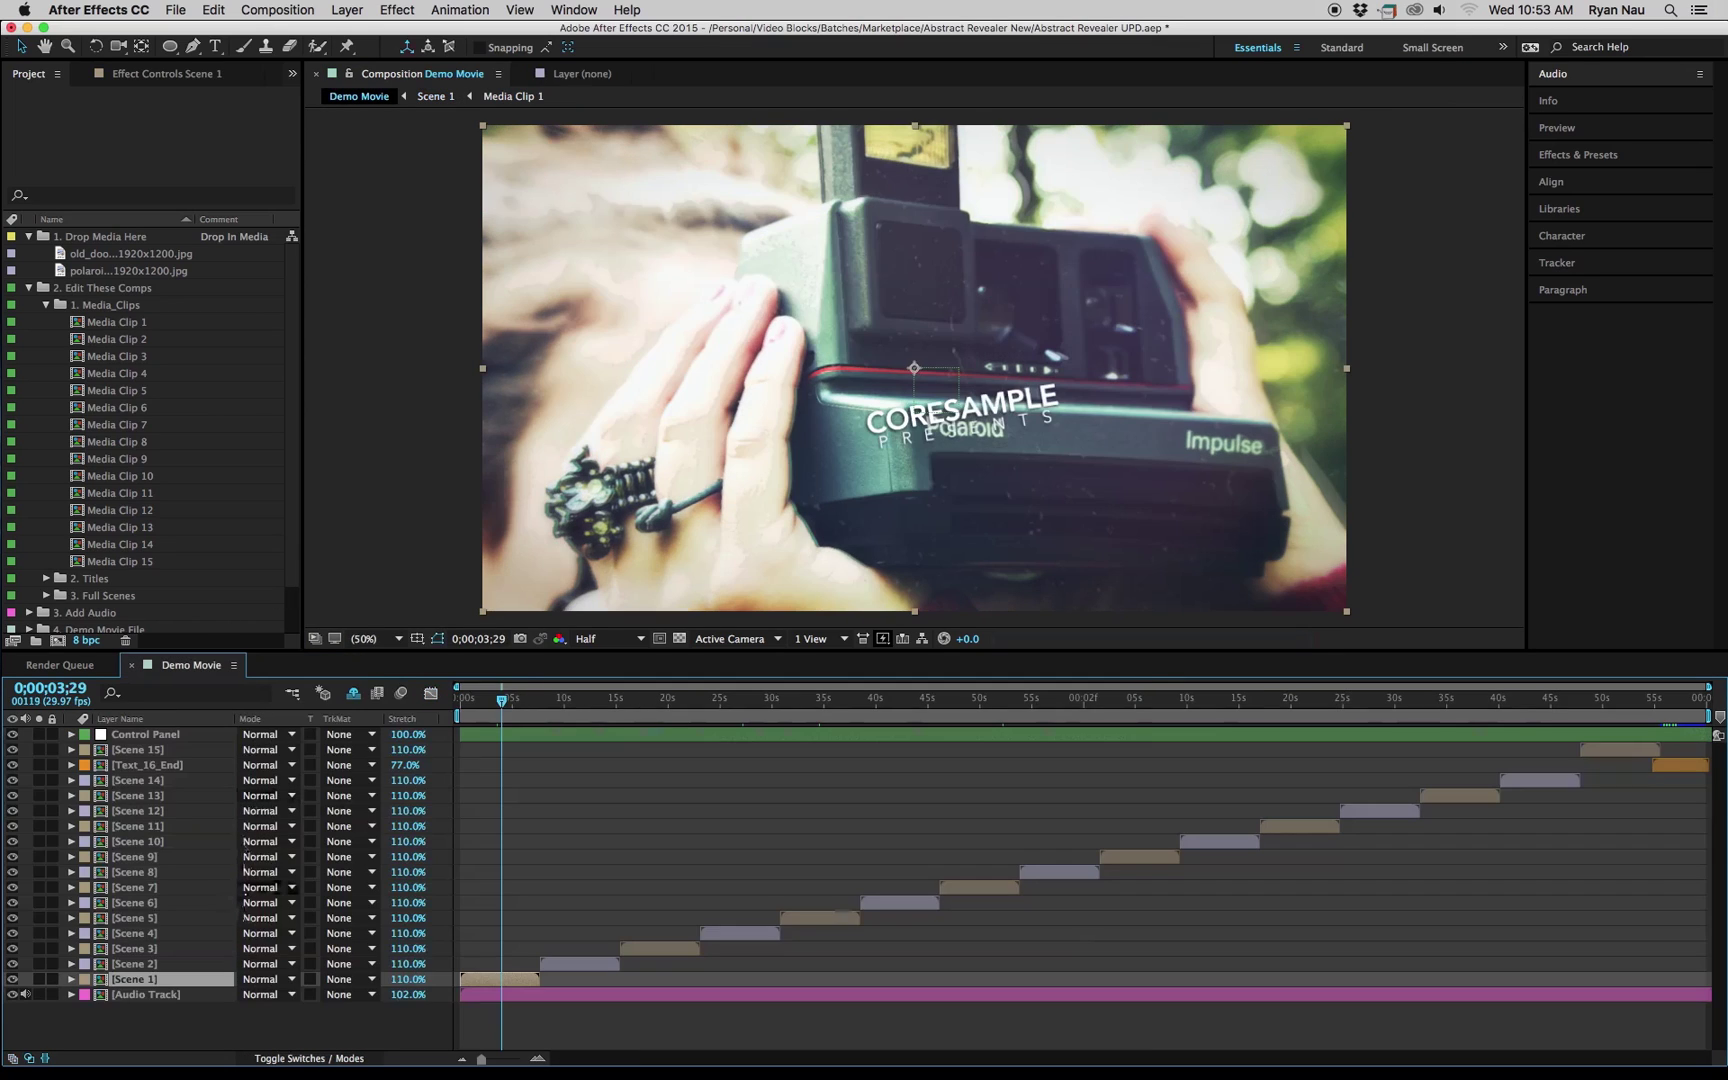
Open the Media Clip 2 composition, add the old door image as its layer and view it at 25%.
{"action": "double_click", "coordinate": [108, 341]}
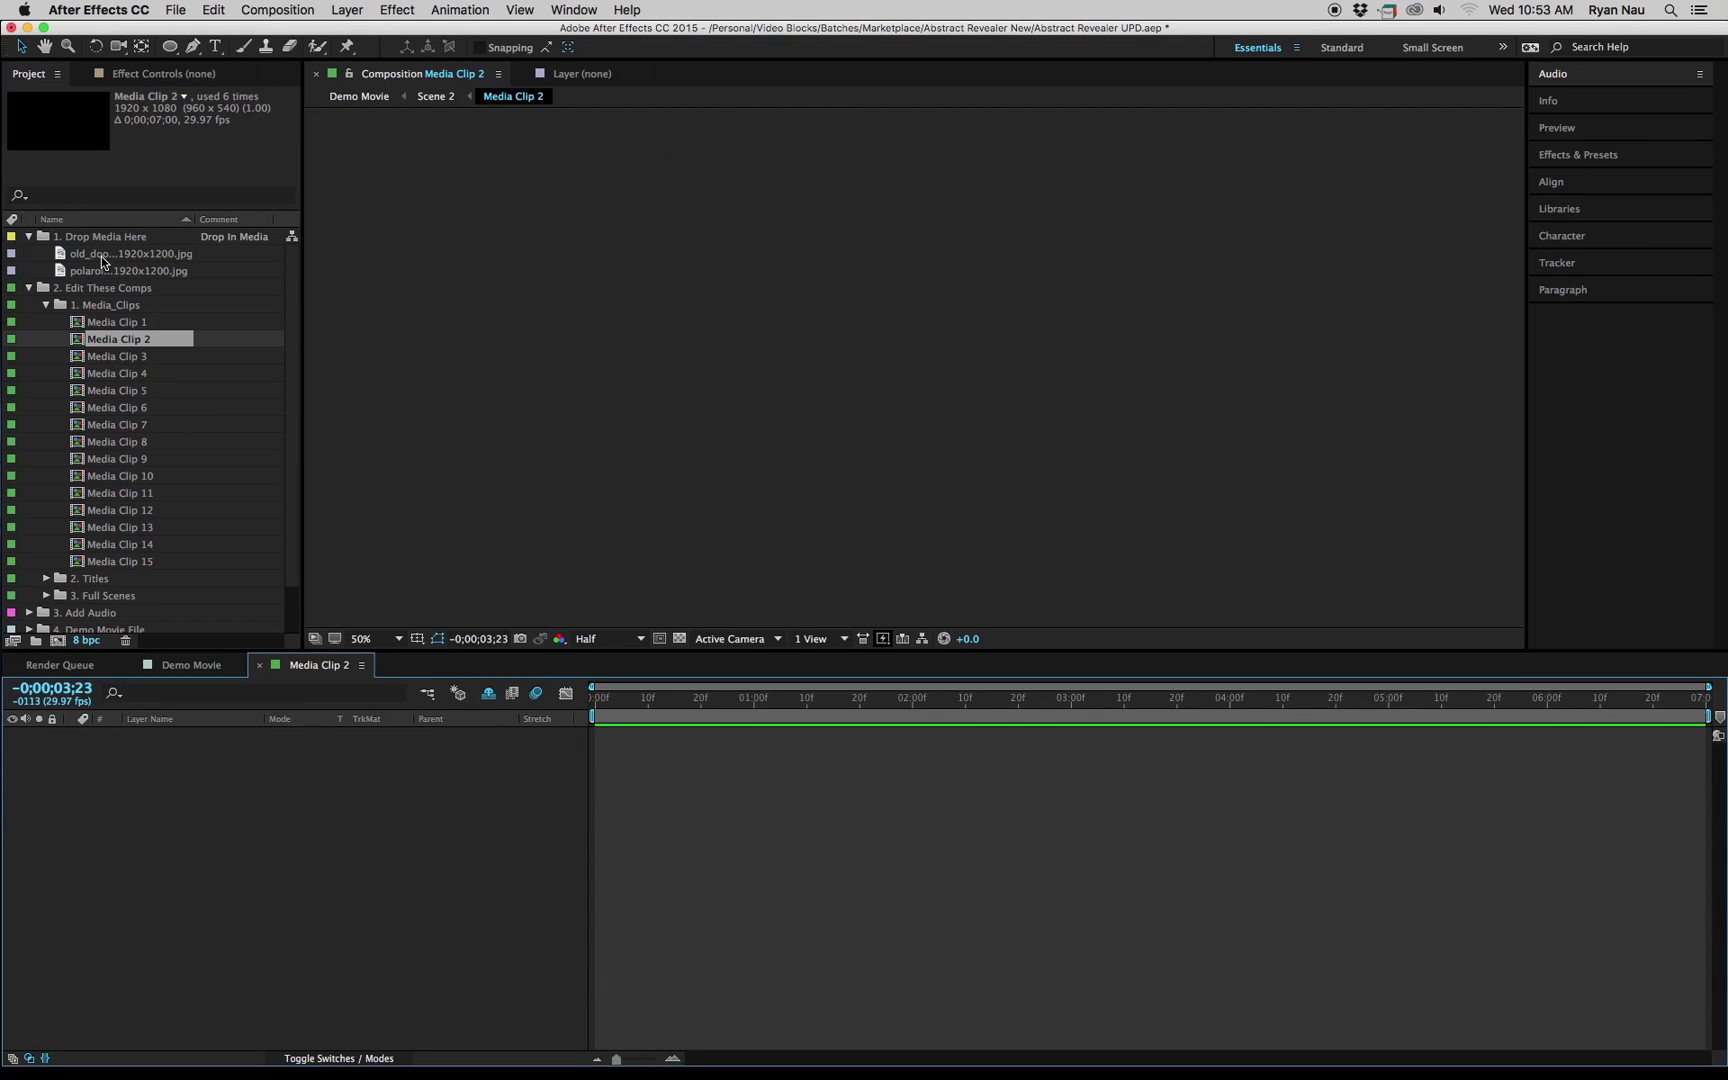
{"action": "left_click_drag", "start_coordinate": [103, 260], "coordinate": [230, 795]}
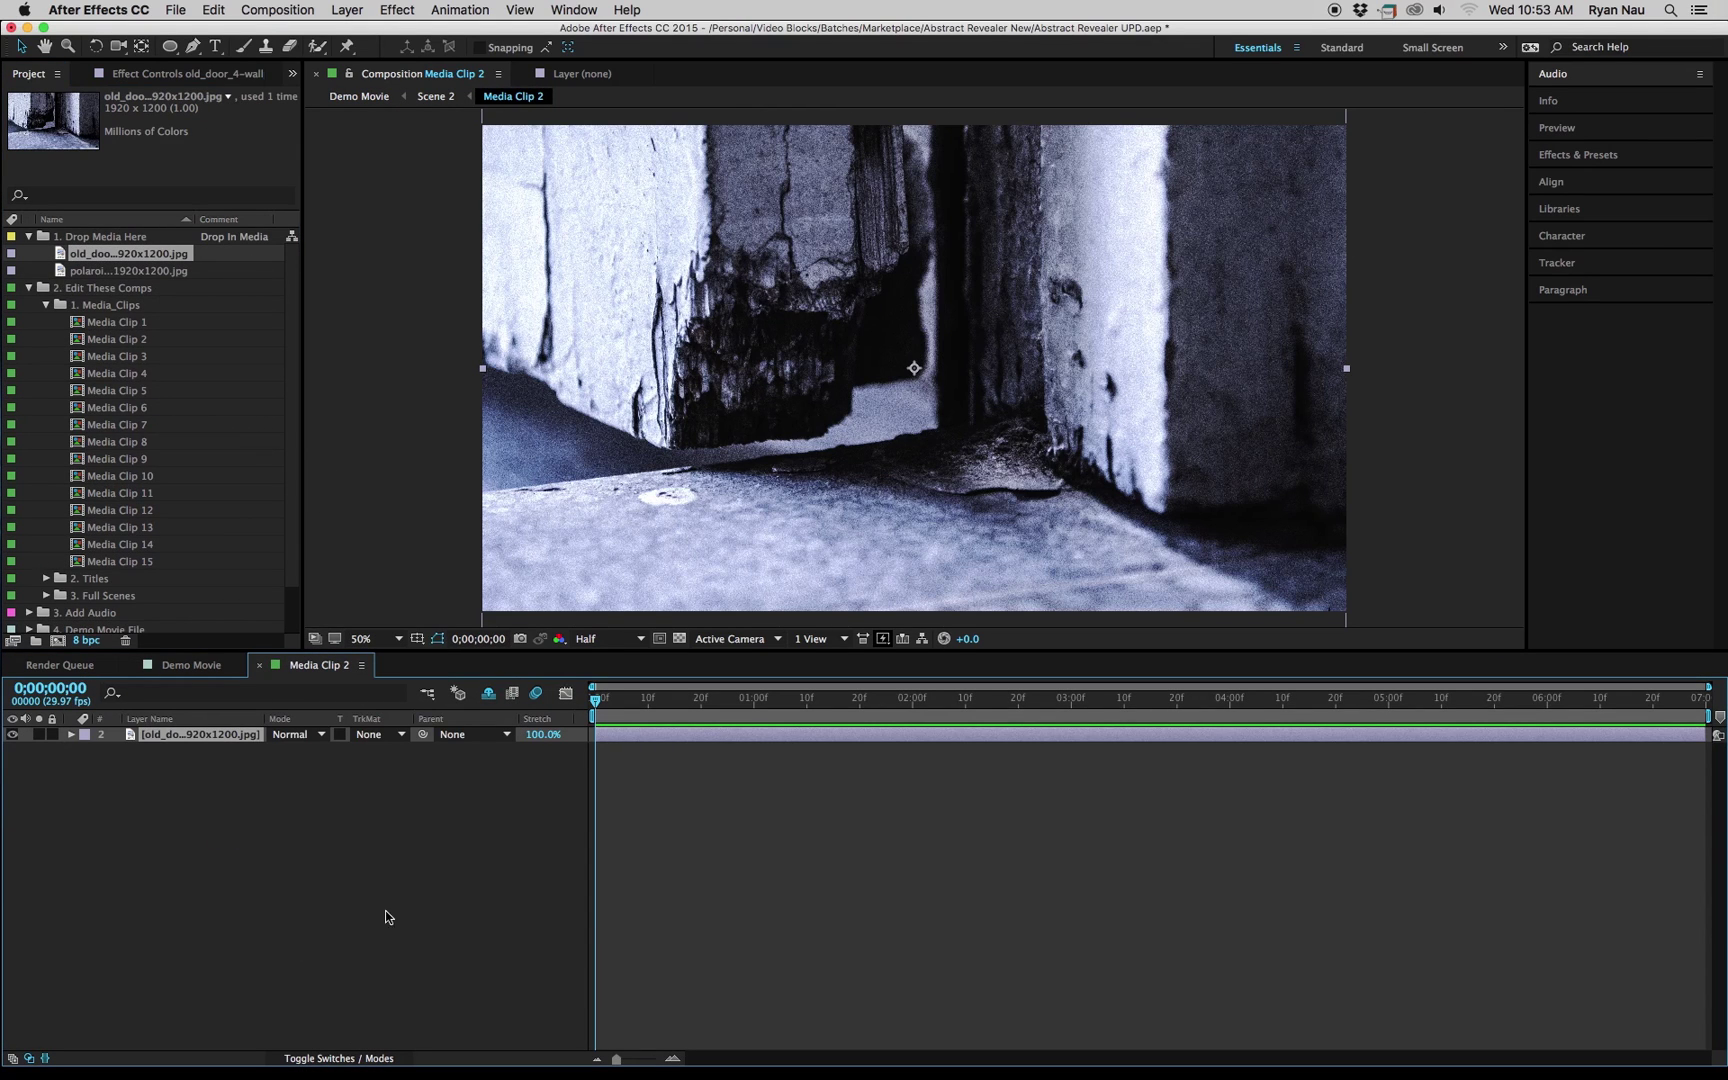
{"action": "key", "text": "comma"}
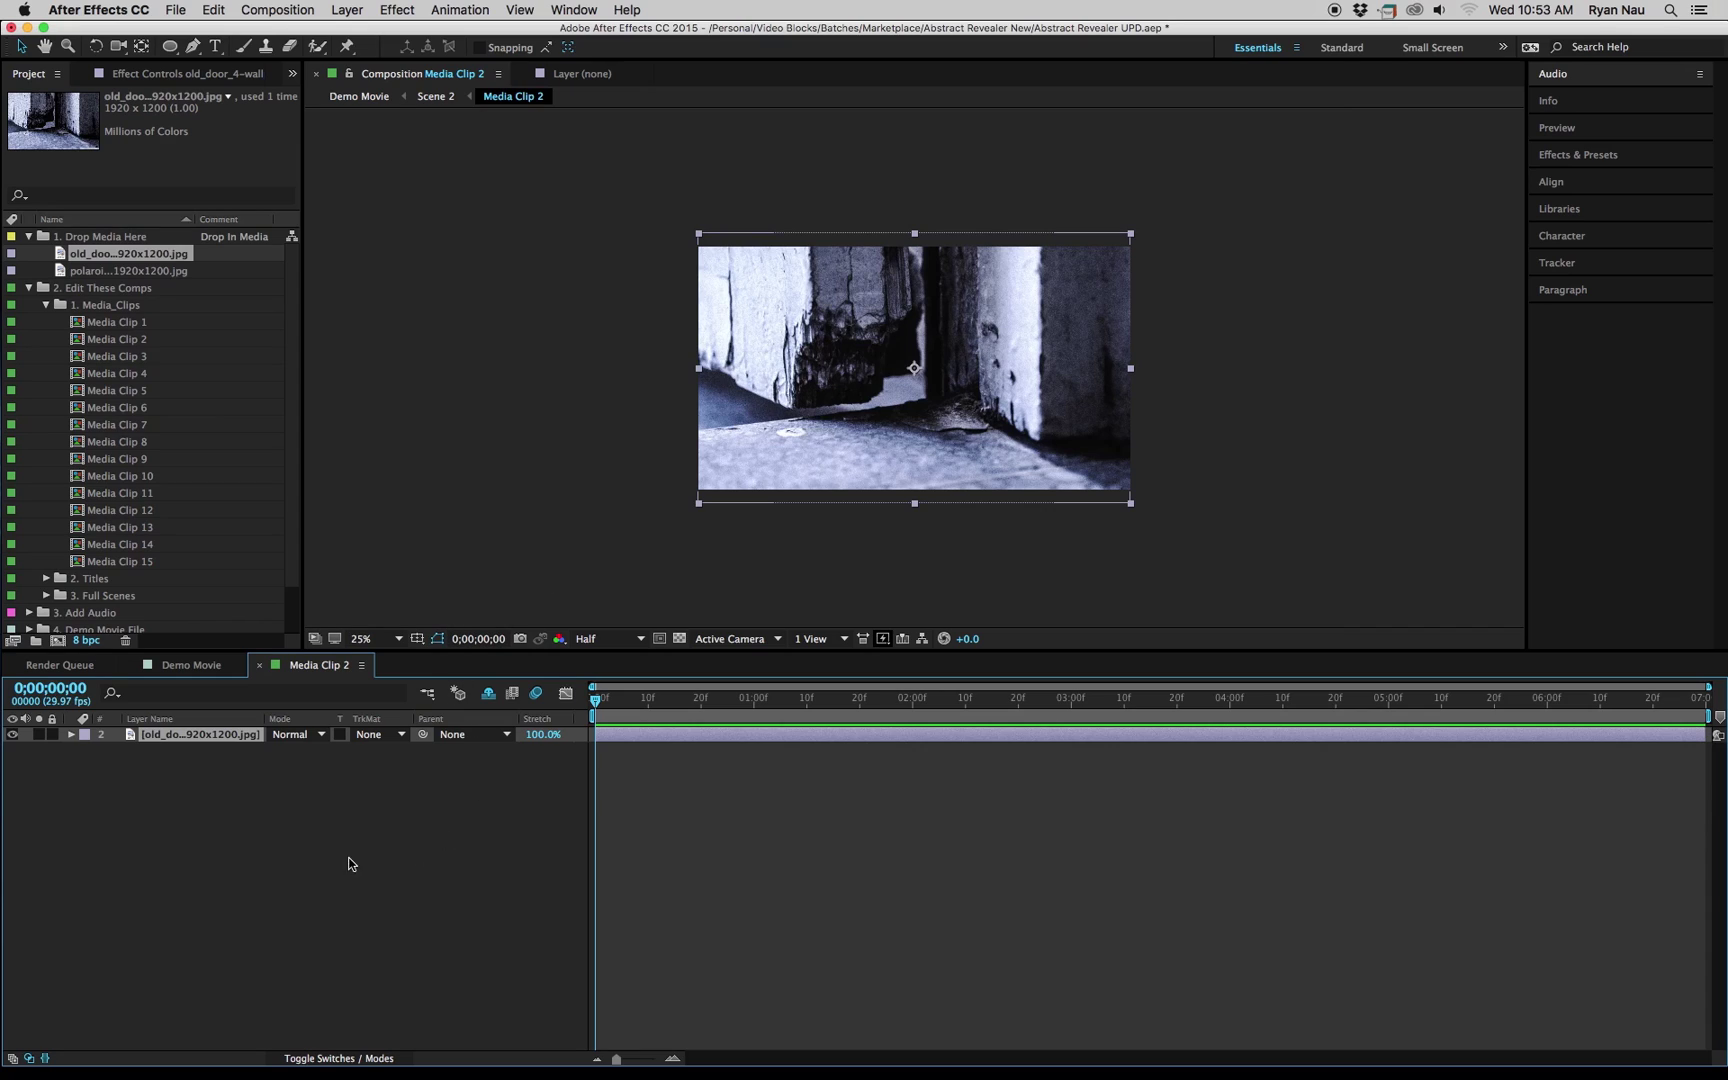
Check the door image in Demo Movie at 0;00;08;15, then open Scene 2 and move the current time to 0;00;03;19.
{"action": "left_click", "coordinate": [188, 664]}
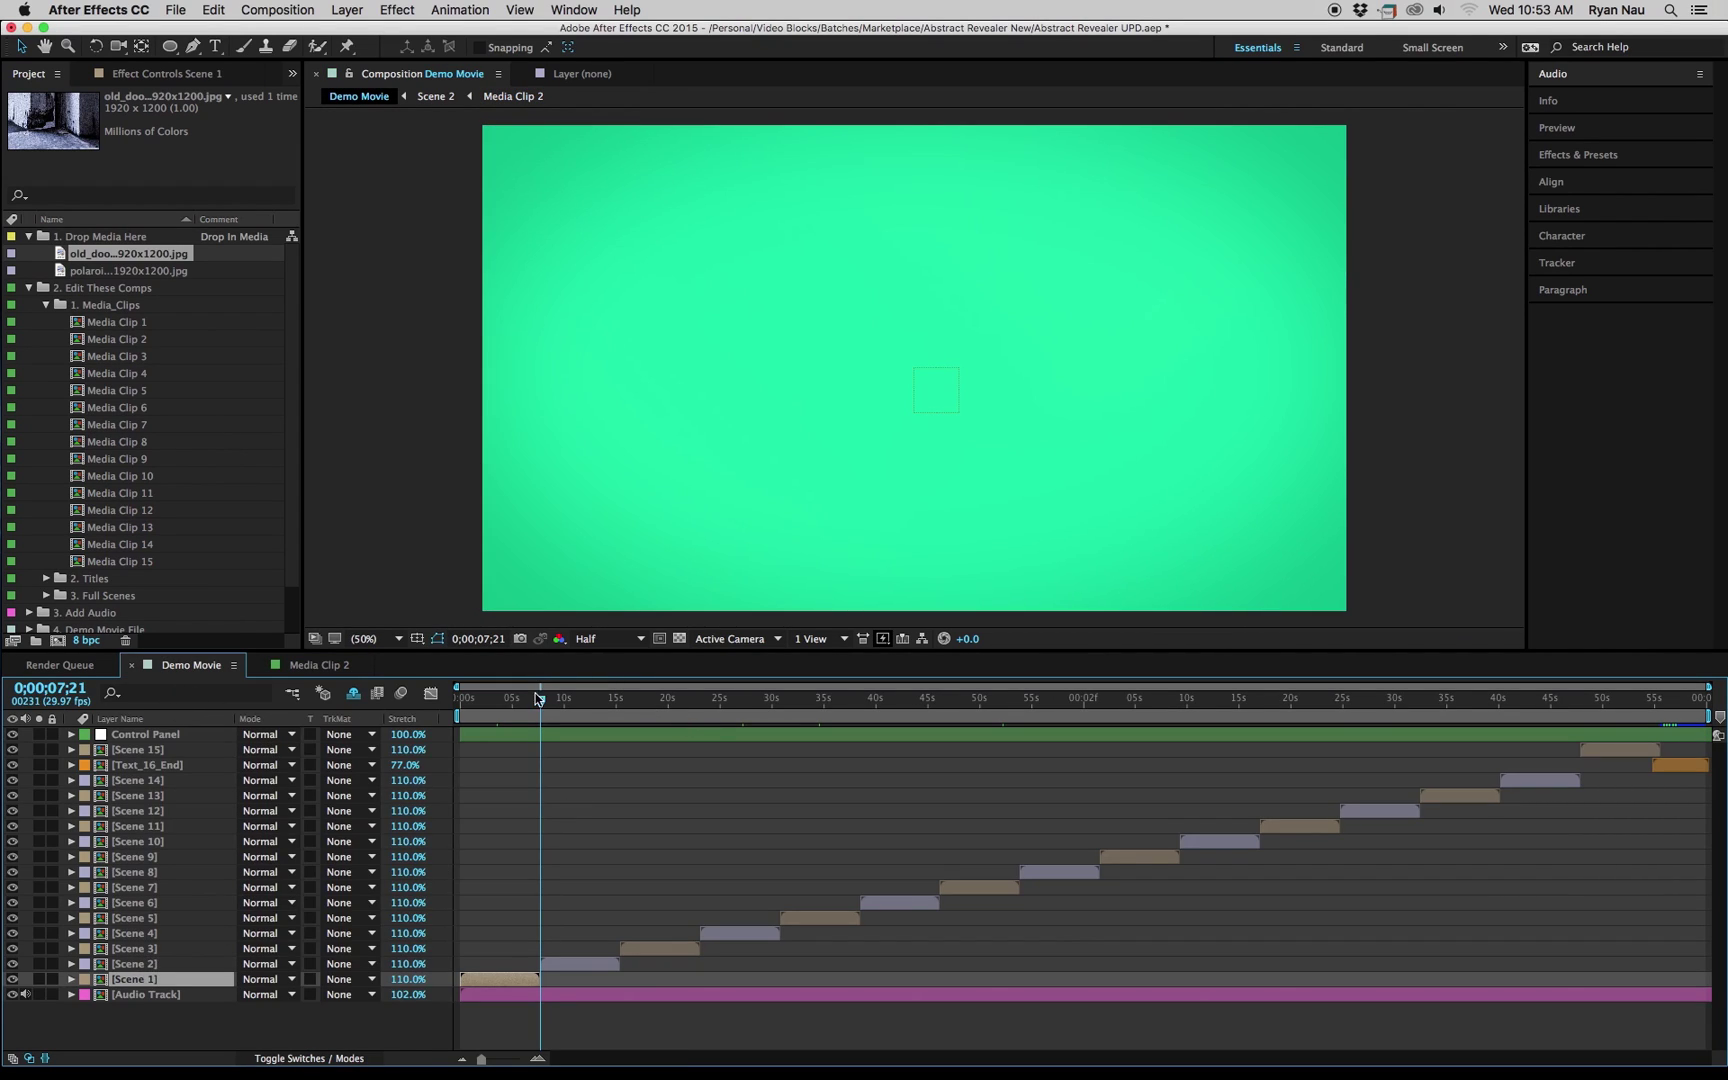
{"action": "left_click_drag", "start_coordinate": [540, 700], "coordinate": [548, 700]}
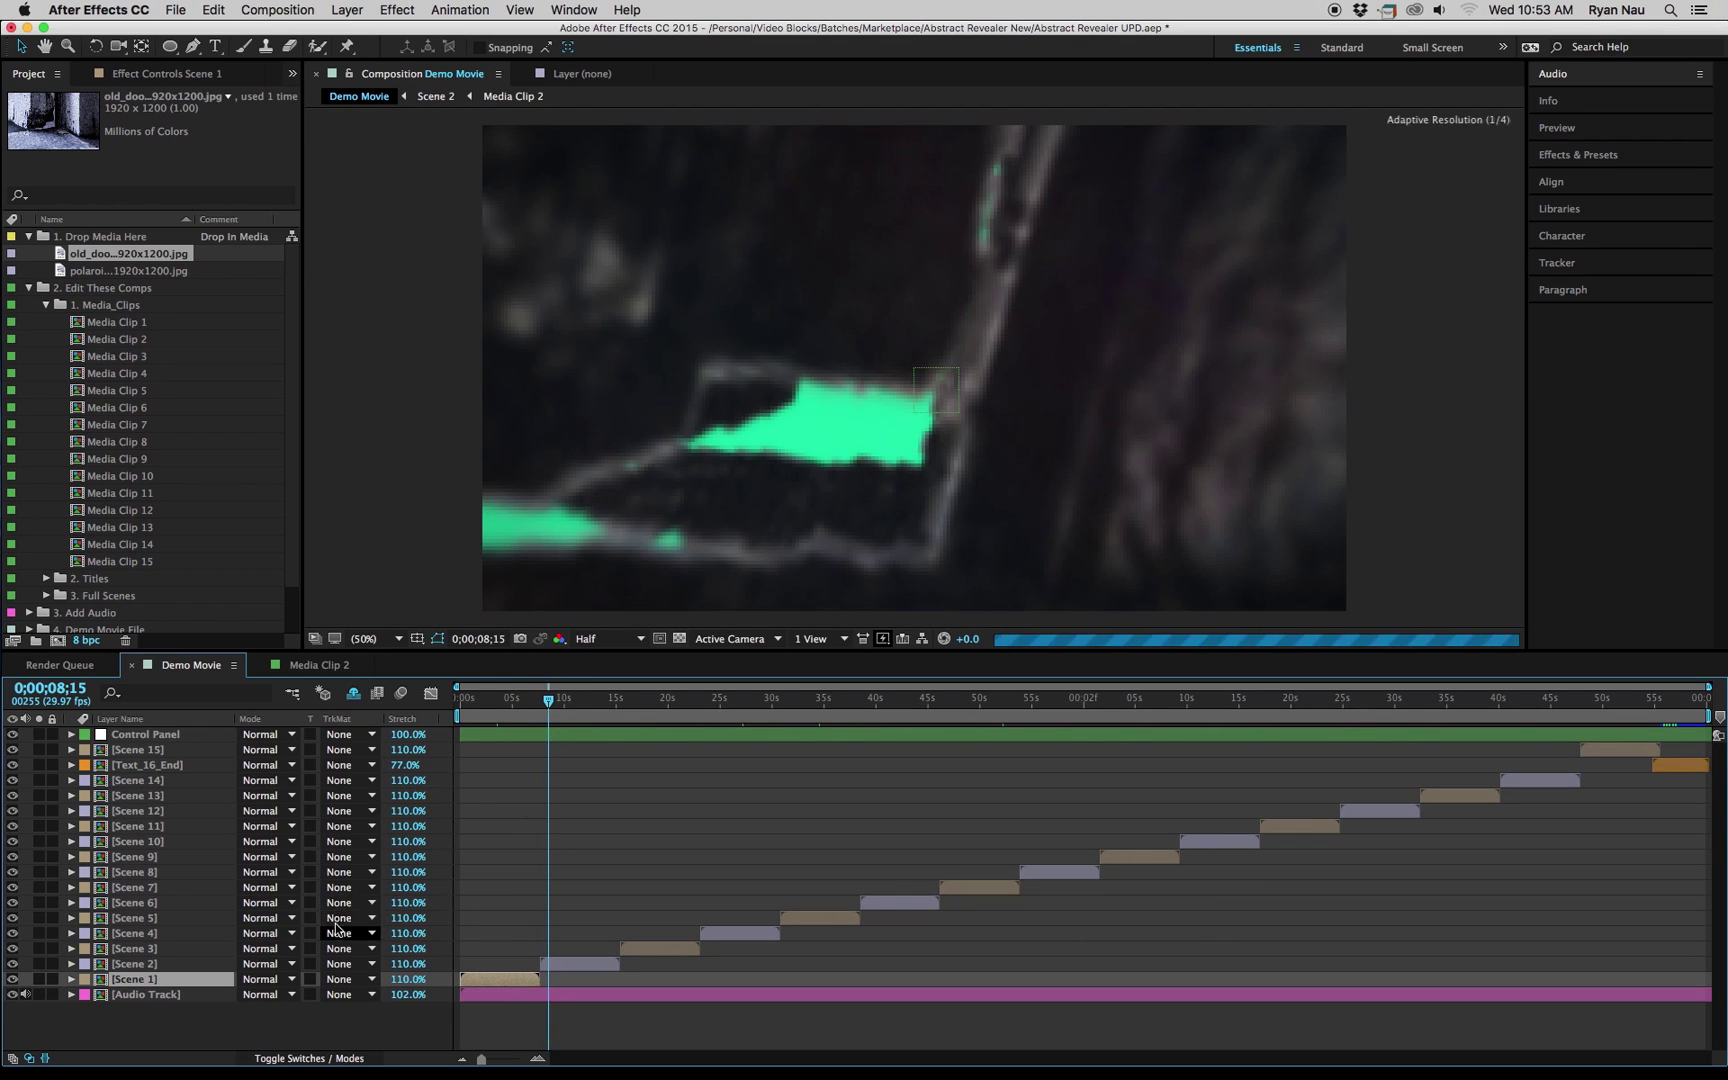
{"action": "left_click", "coordinate": [156, 966]}
{"action": "double_click", "coordinate": [156, 964]}
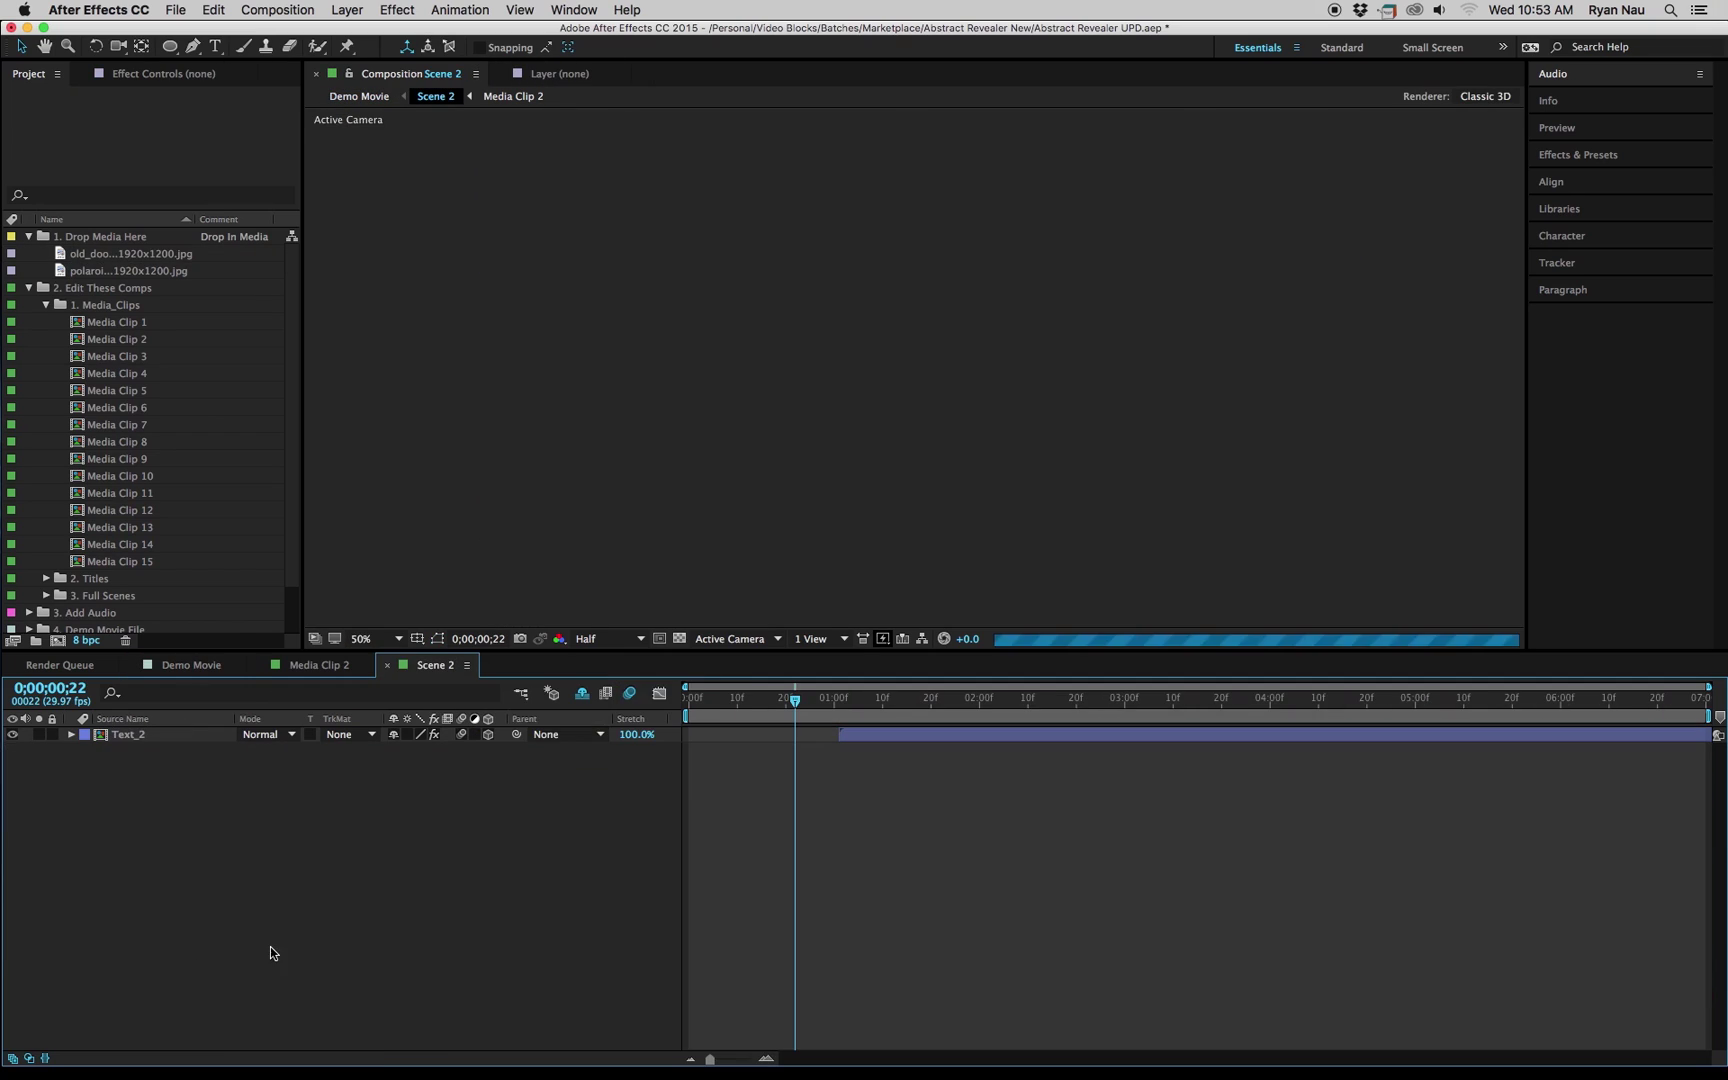
{"action": "left_click", "coordinate": [800, 702]}
{"action": "left_click_drag", "start_coordinate": [801, 705], "coordinate": [1215, 750]}
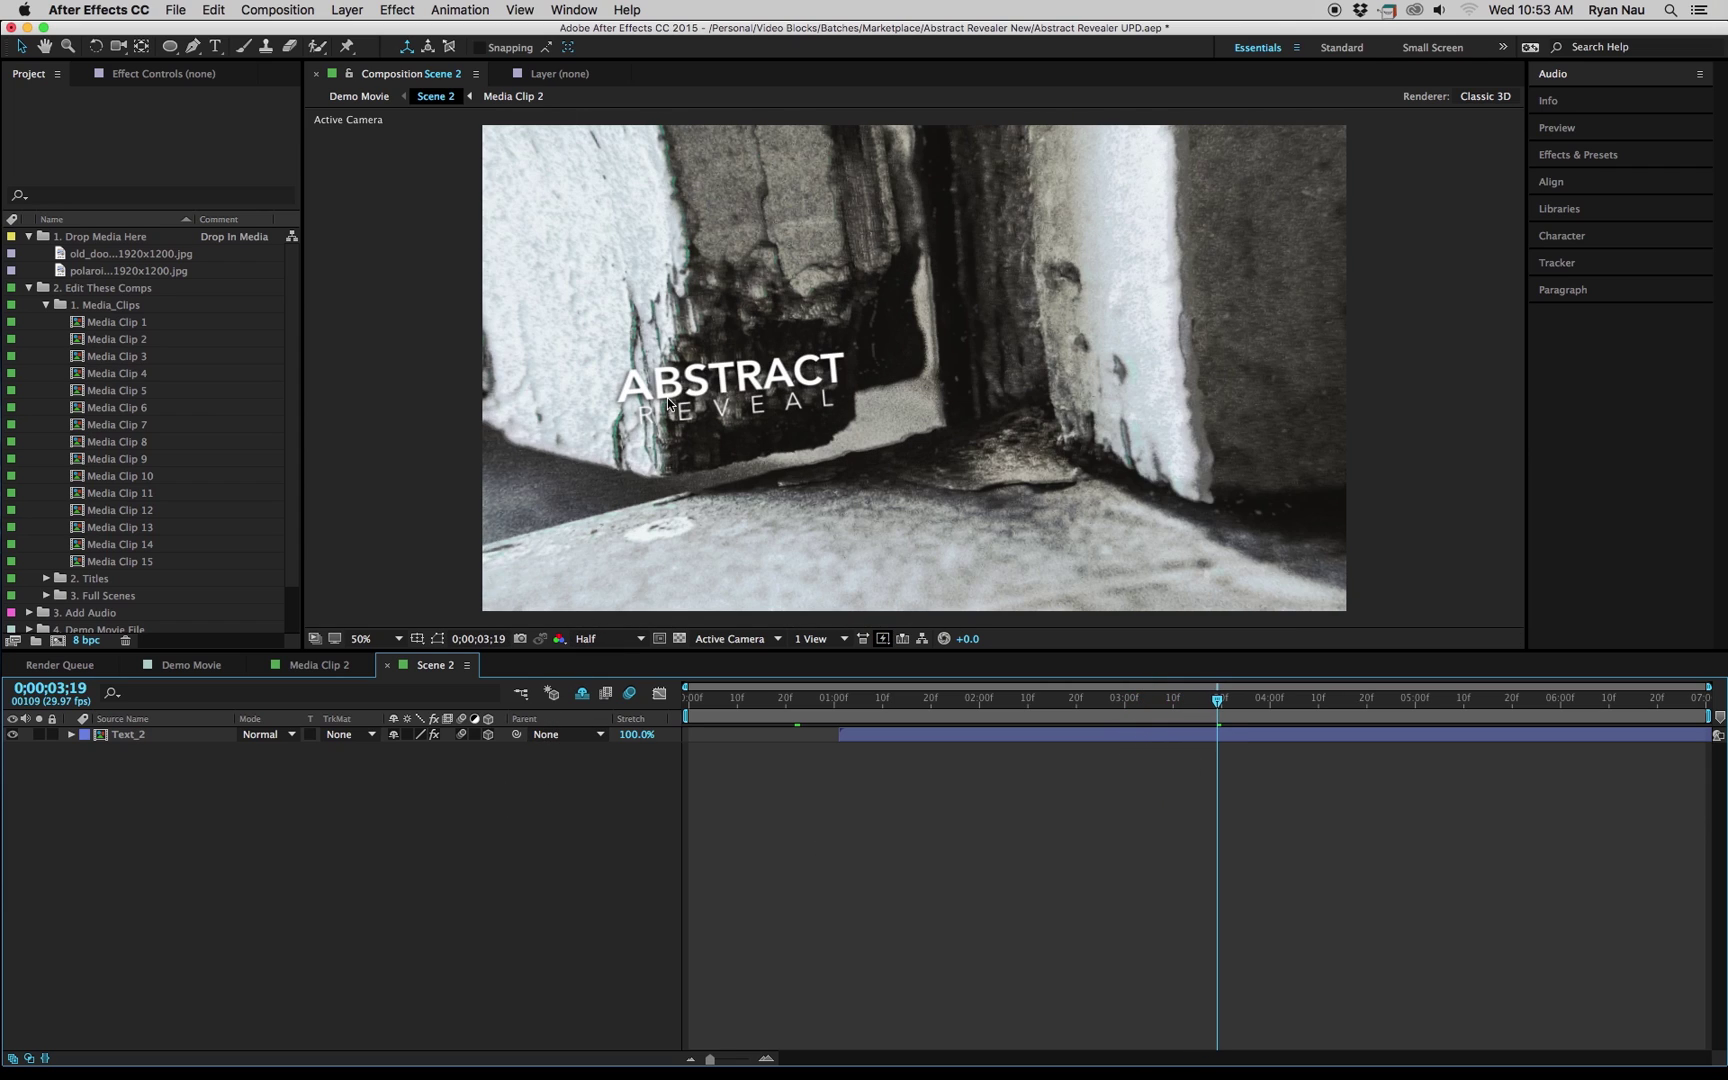
Reposition the Text_2 title right and slightly up, onto the dark area of the door image.
{"action": "left_click", "coordinate": [198, 738]}
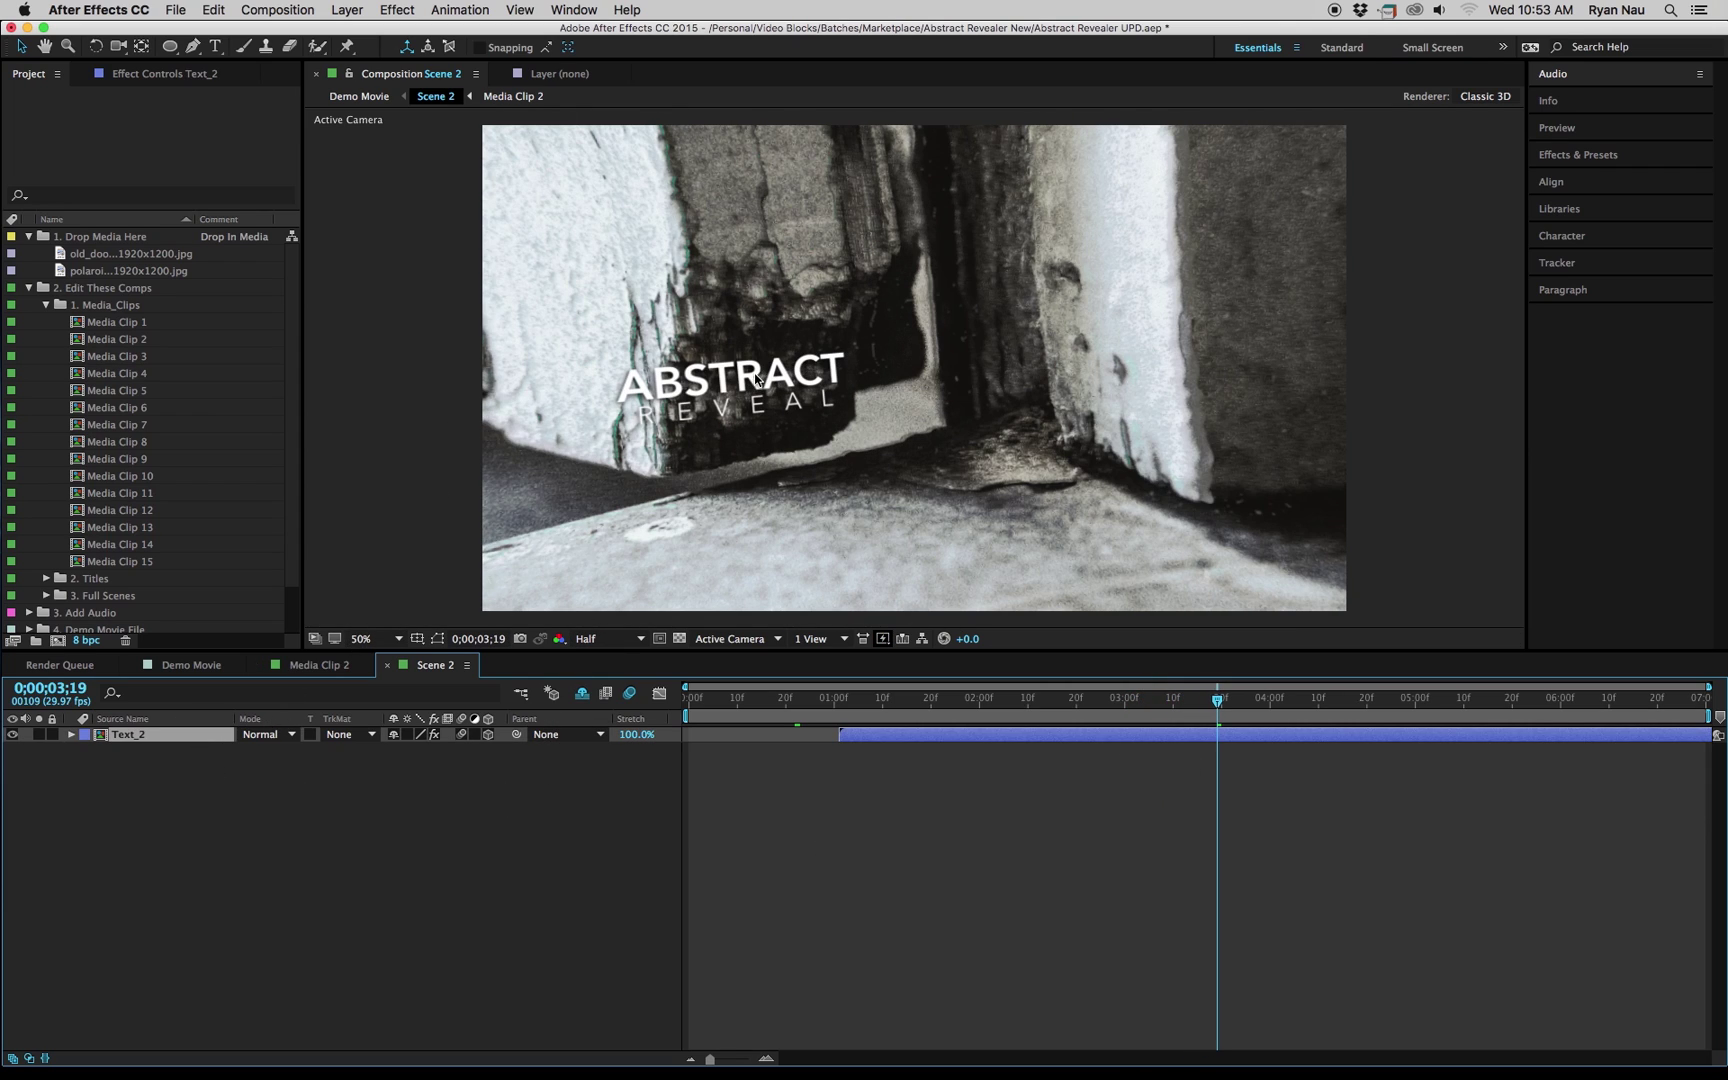
{"action": "scroll", "coordinate": [757, 380], "scroll_direction": "up", "scroll_amount": 5}
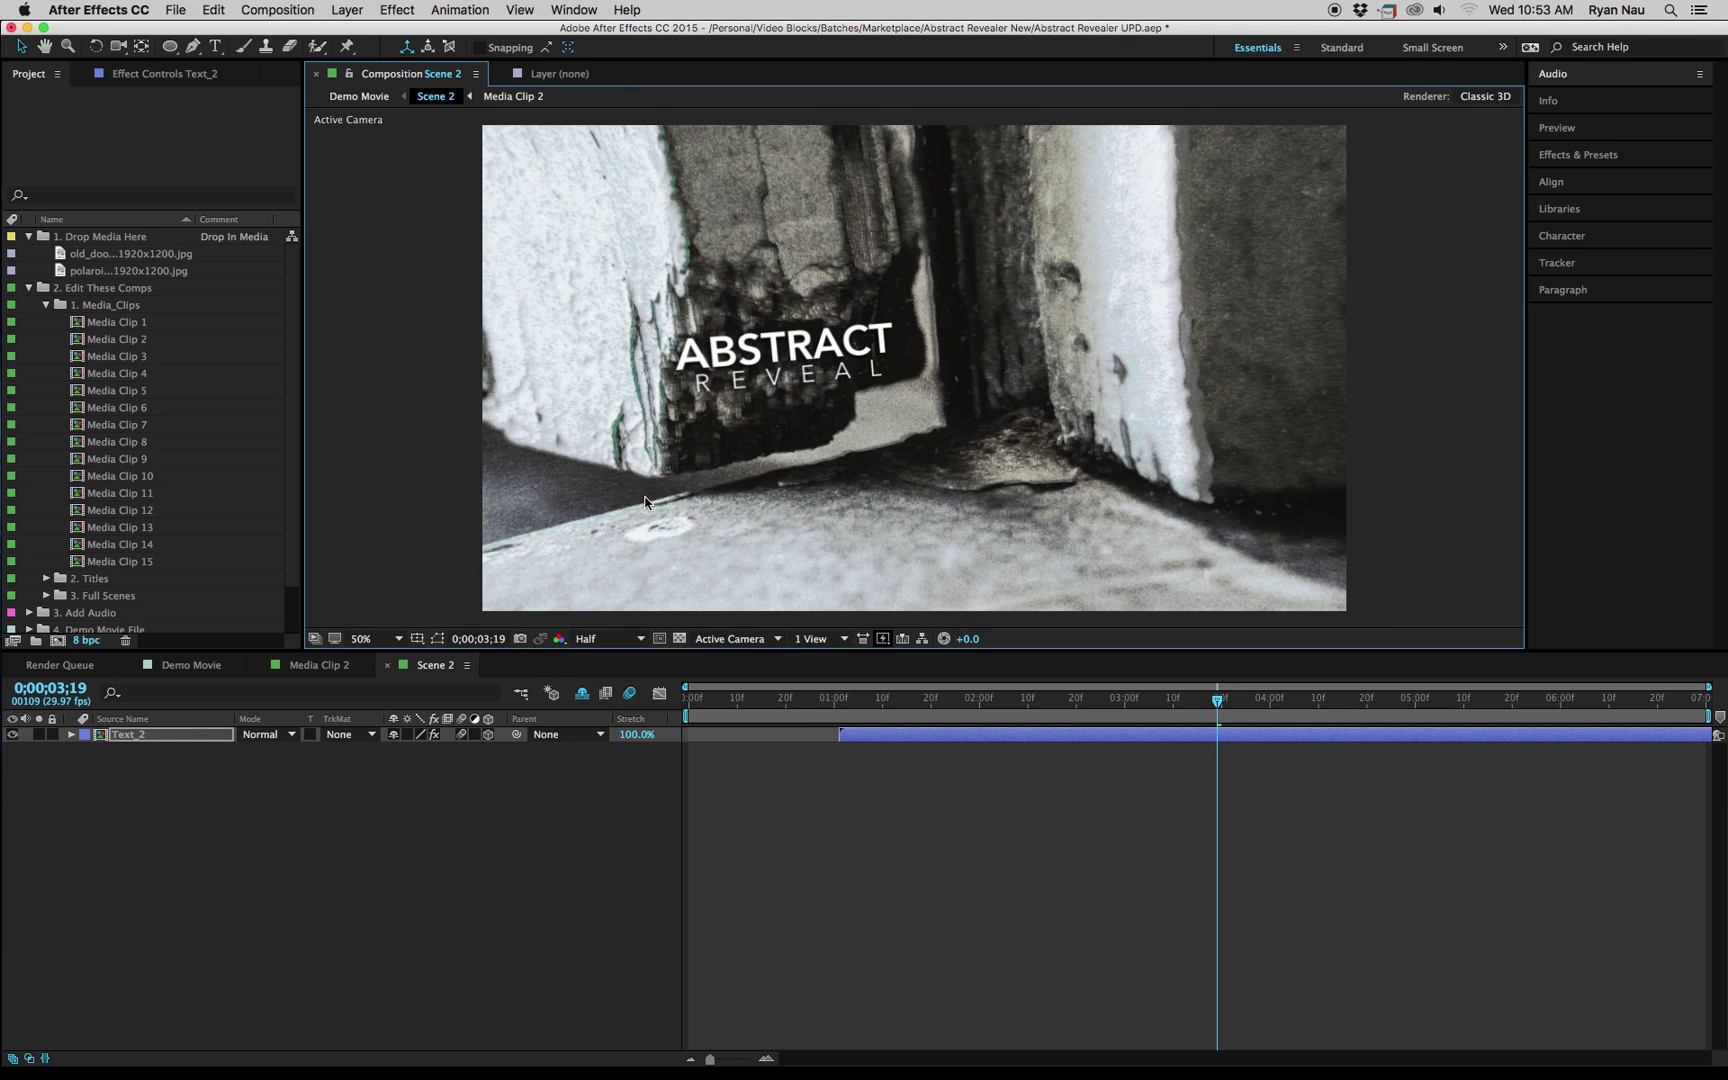
{"action": "scroll", "coordinate": [785, 355], "scroll_direction": "up", "scroll_amount": 3}
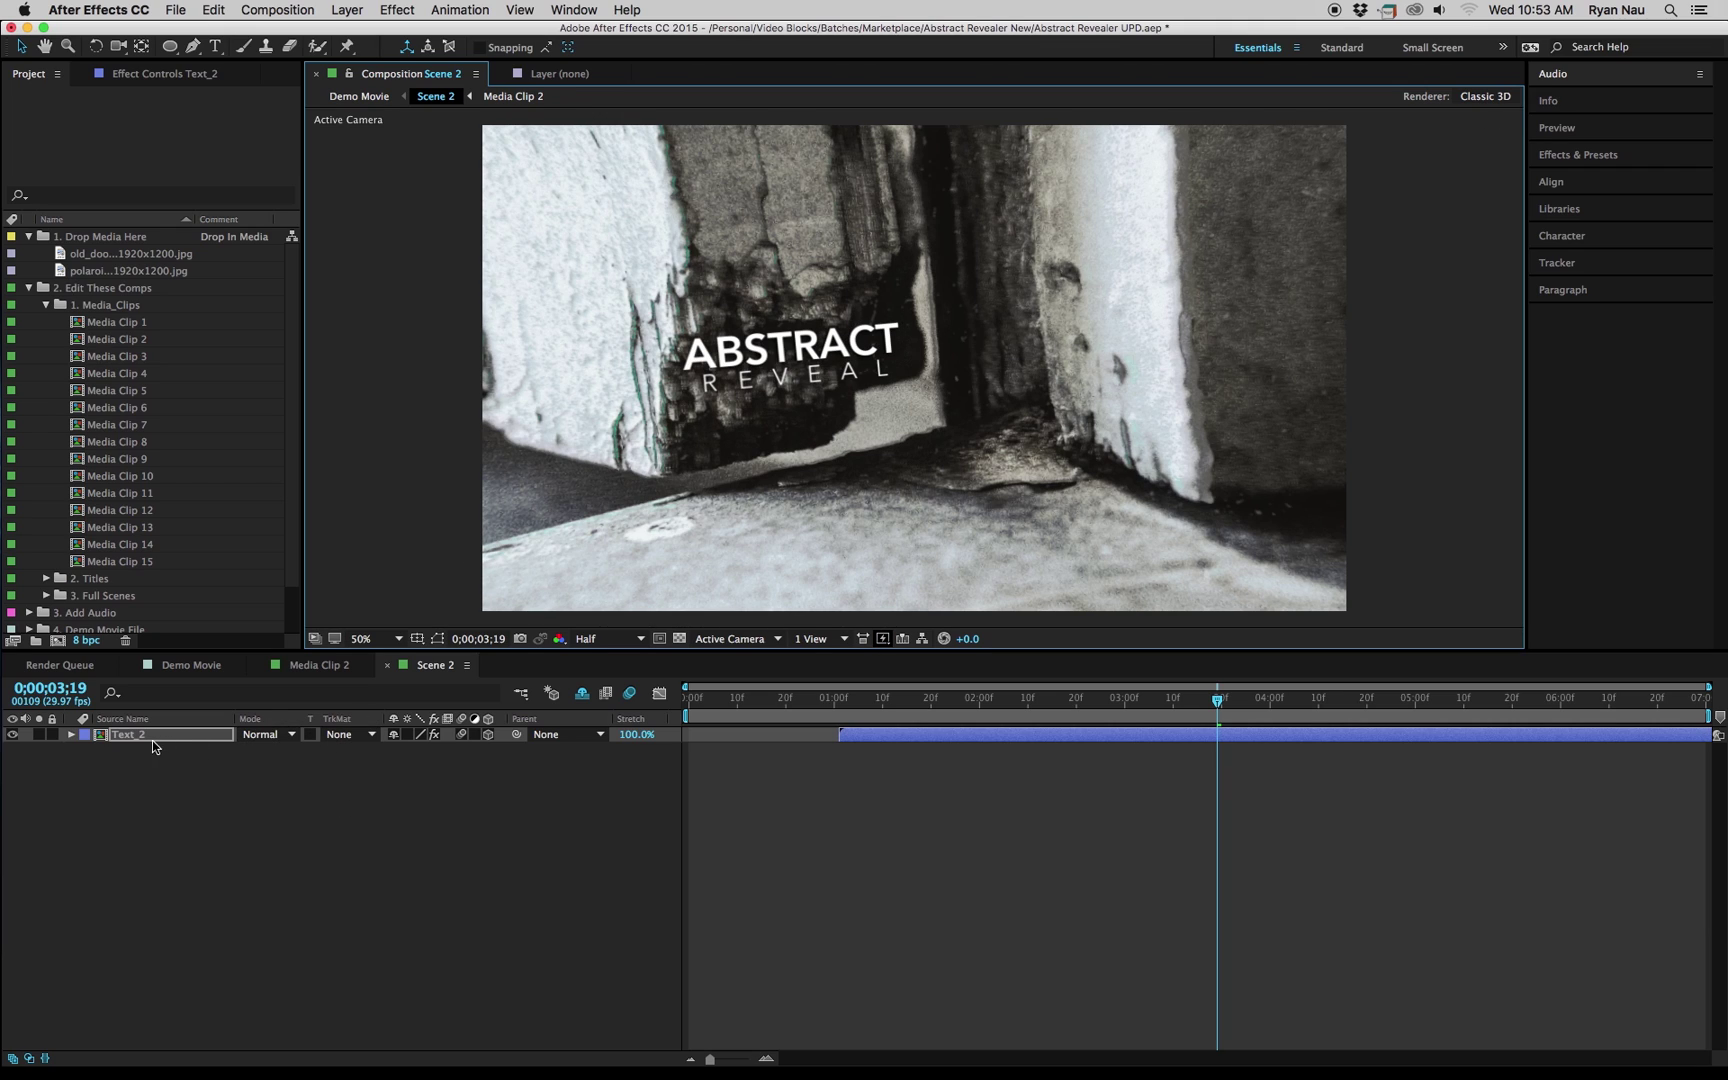
Open the Text_2 composition and replace the "abstract" text with "change".
{"action": "double_click", "coordinate": [127, 734]}
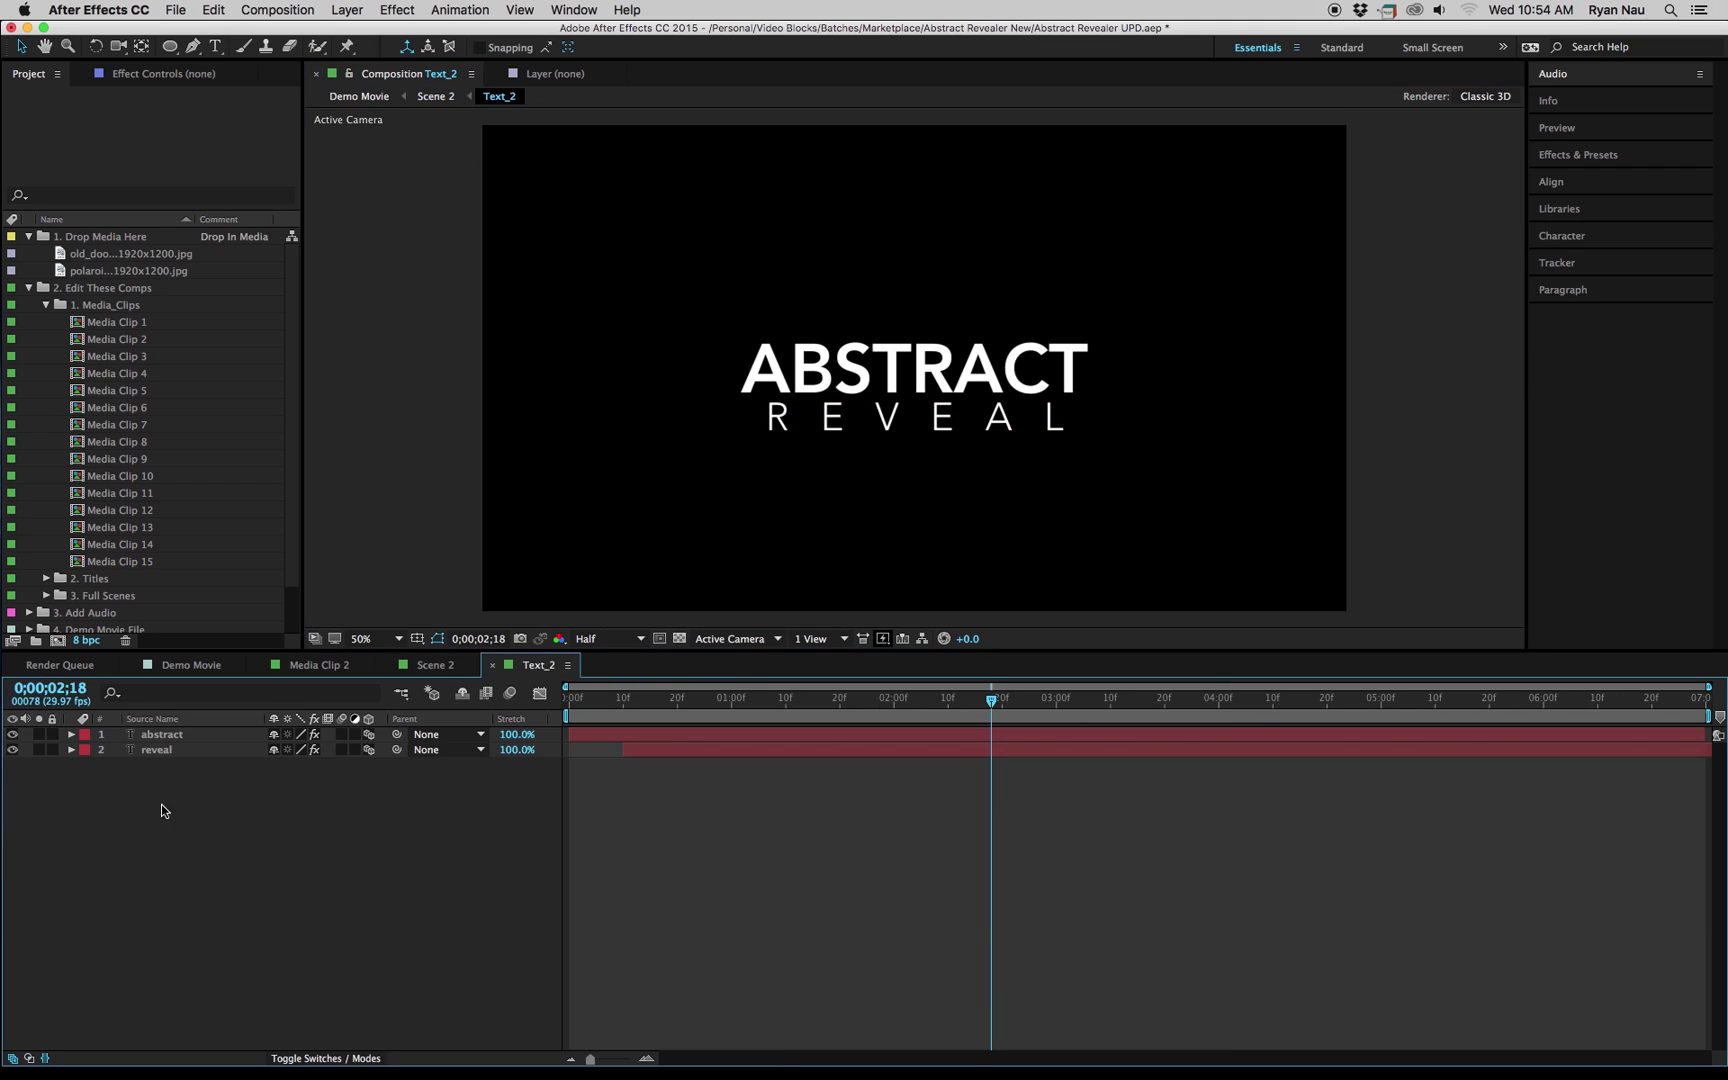
{"action": "left_click", "coordinate": [172, 738]}
{"action": "left_click", "coordinate": [172, 738]}
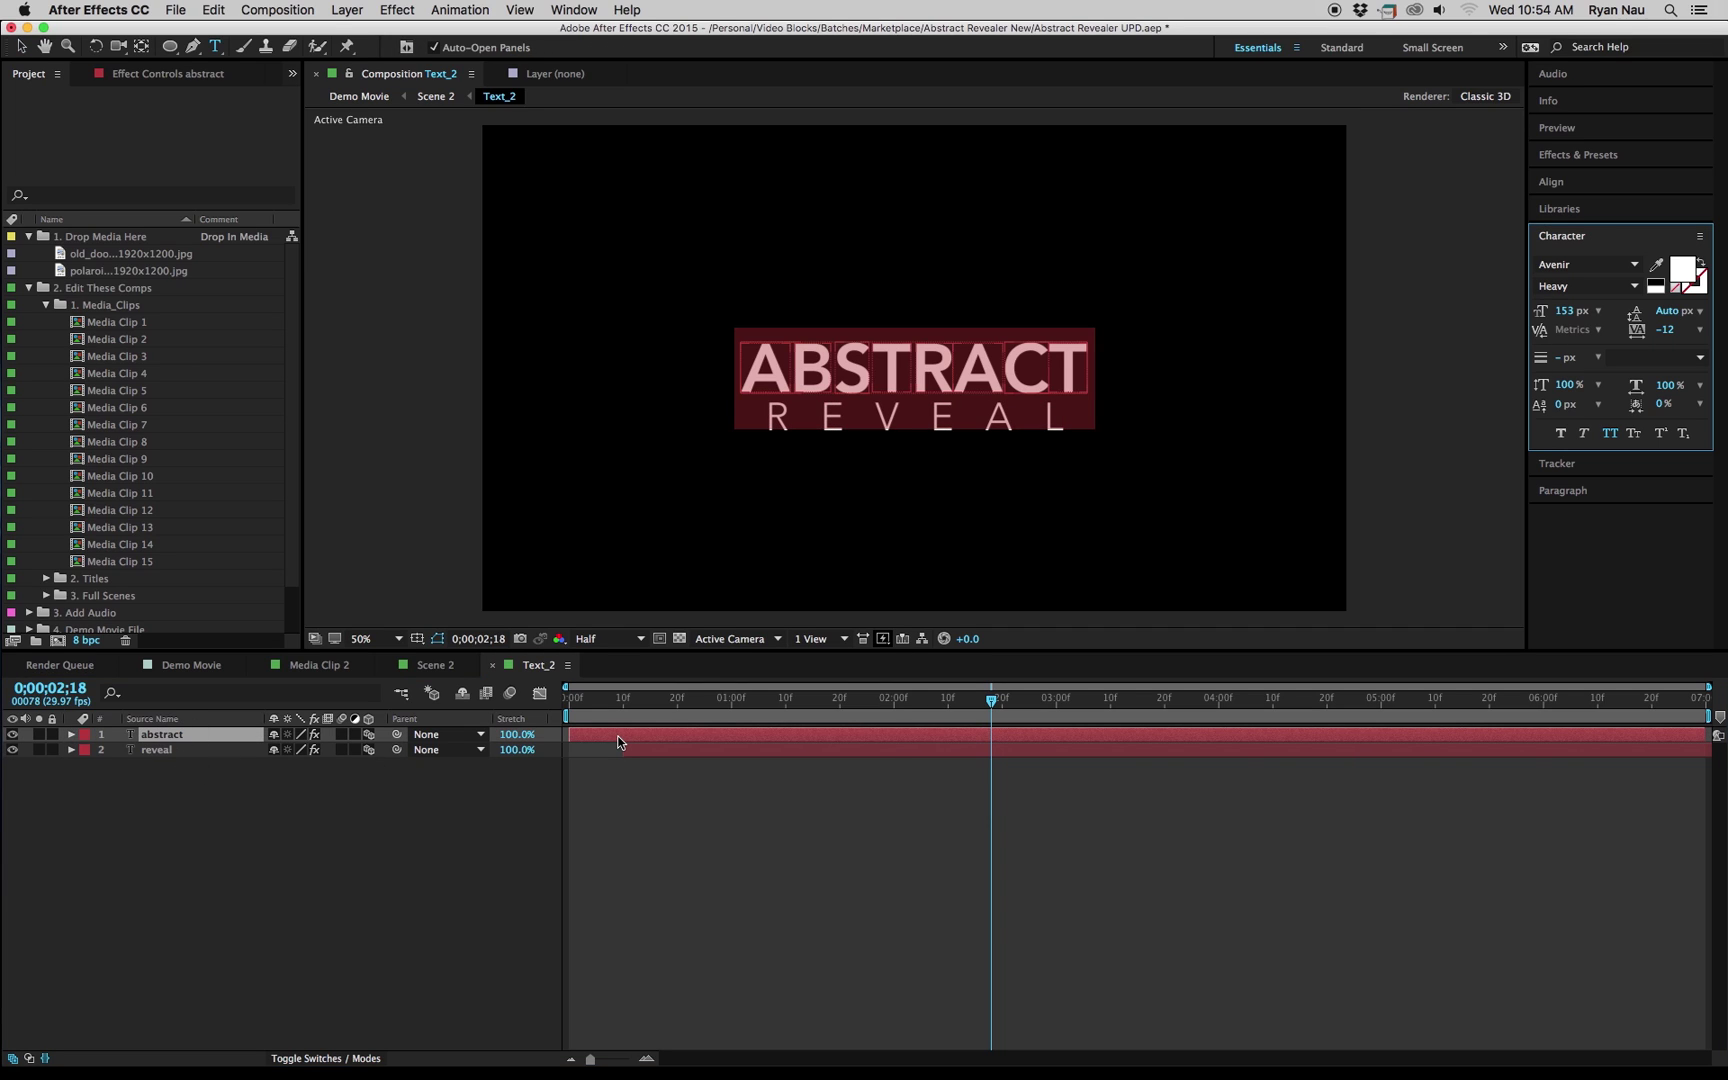
{"action": "type", "text": "hange"}
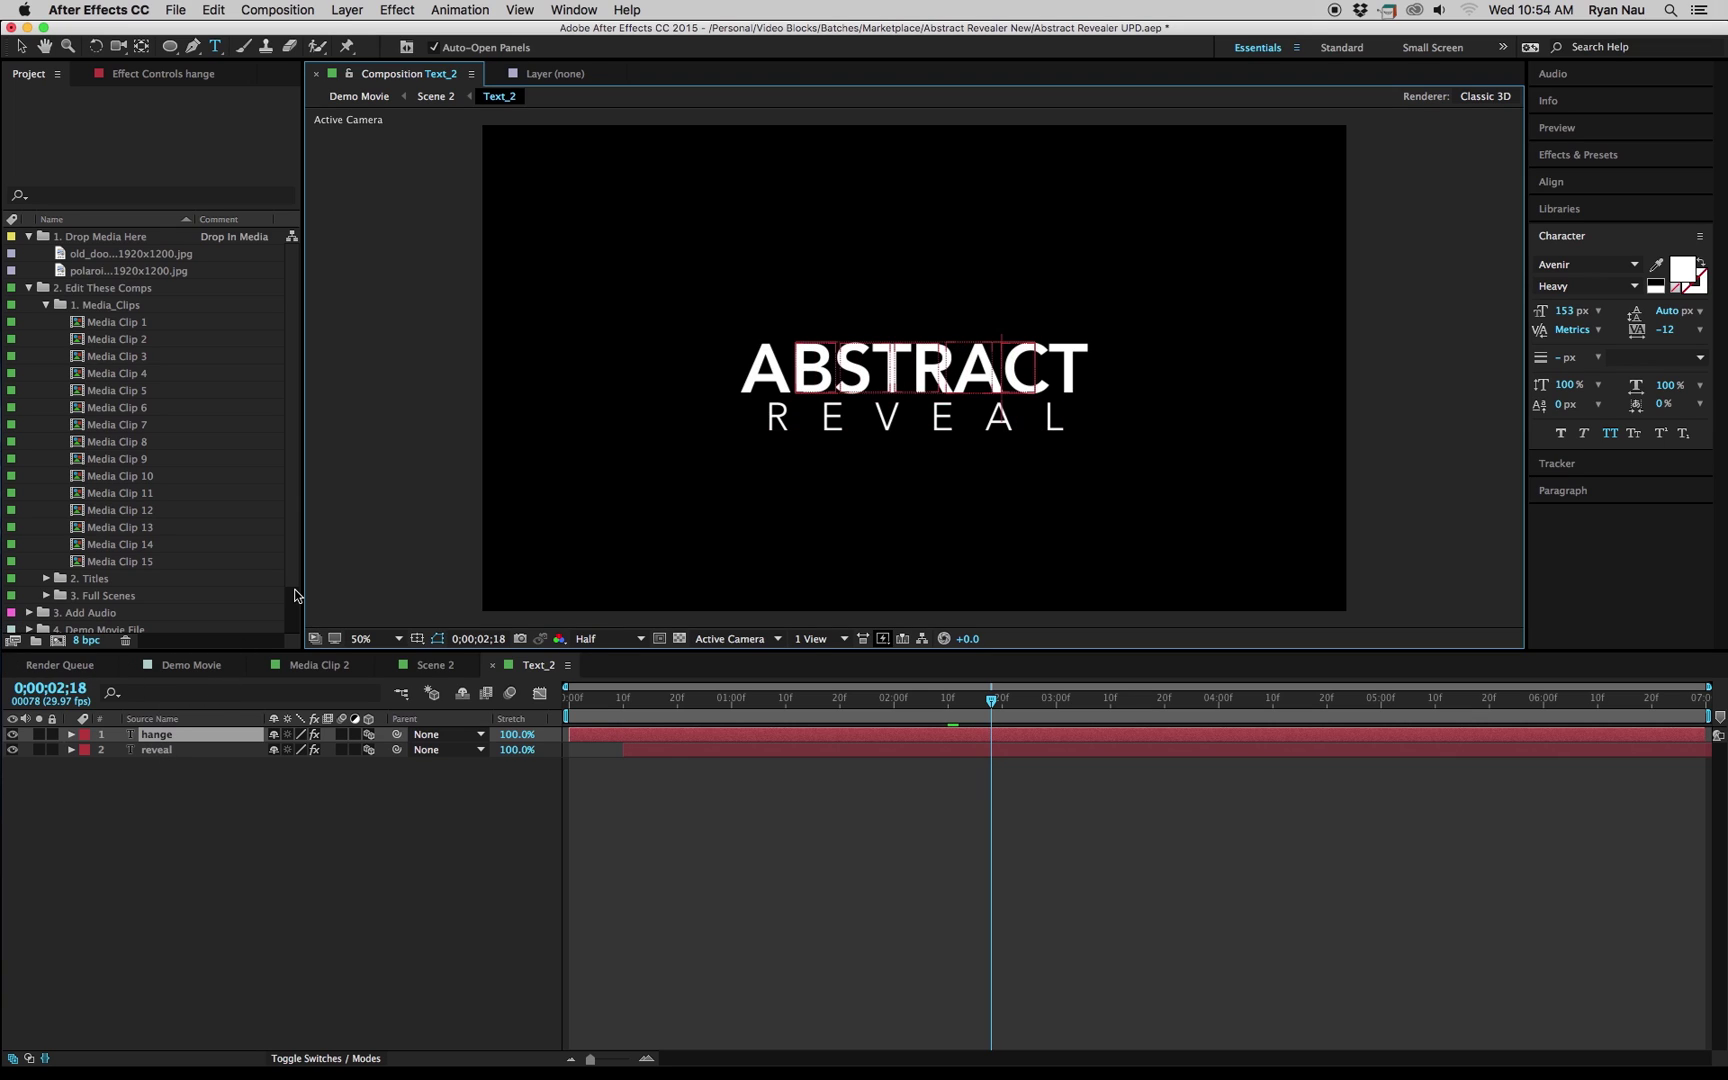
{"action": "type", "text": "c"}
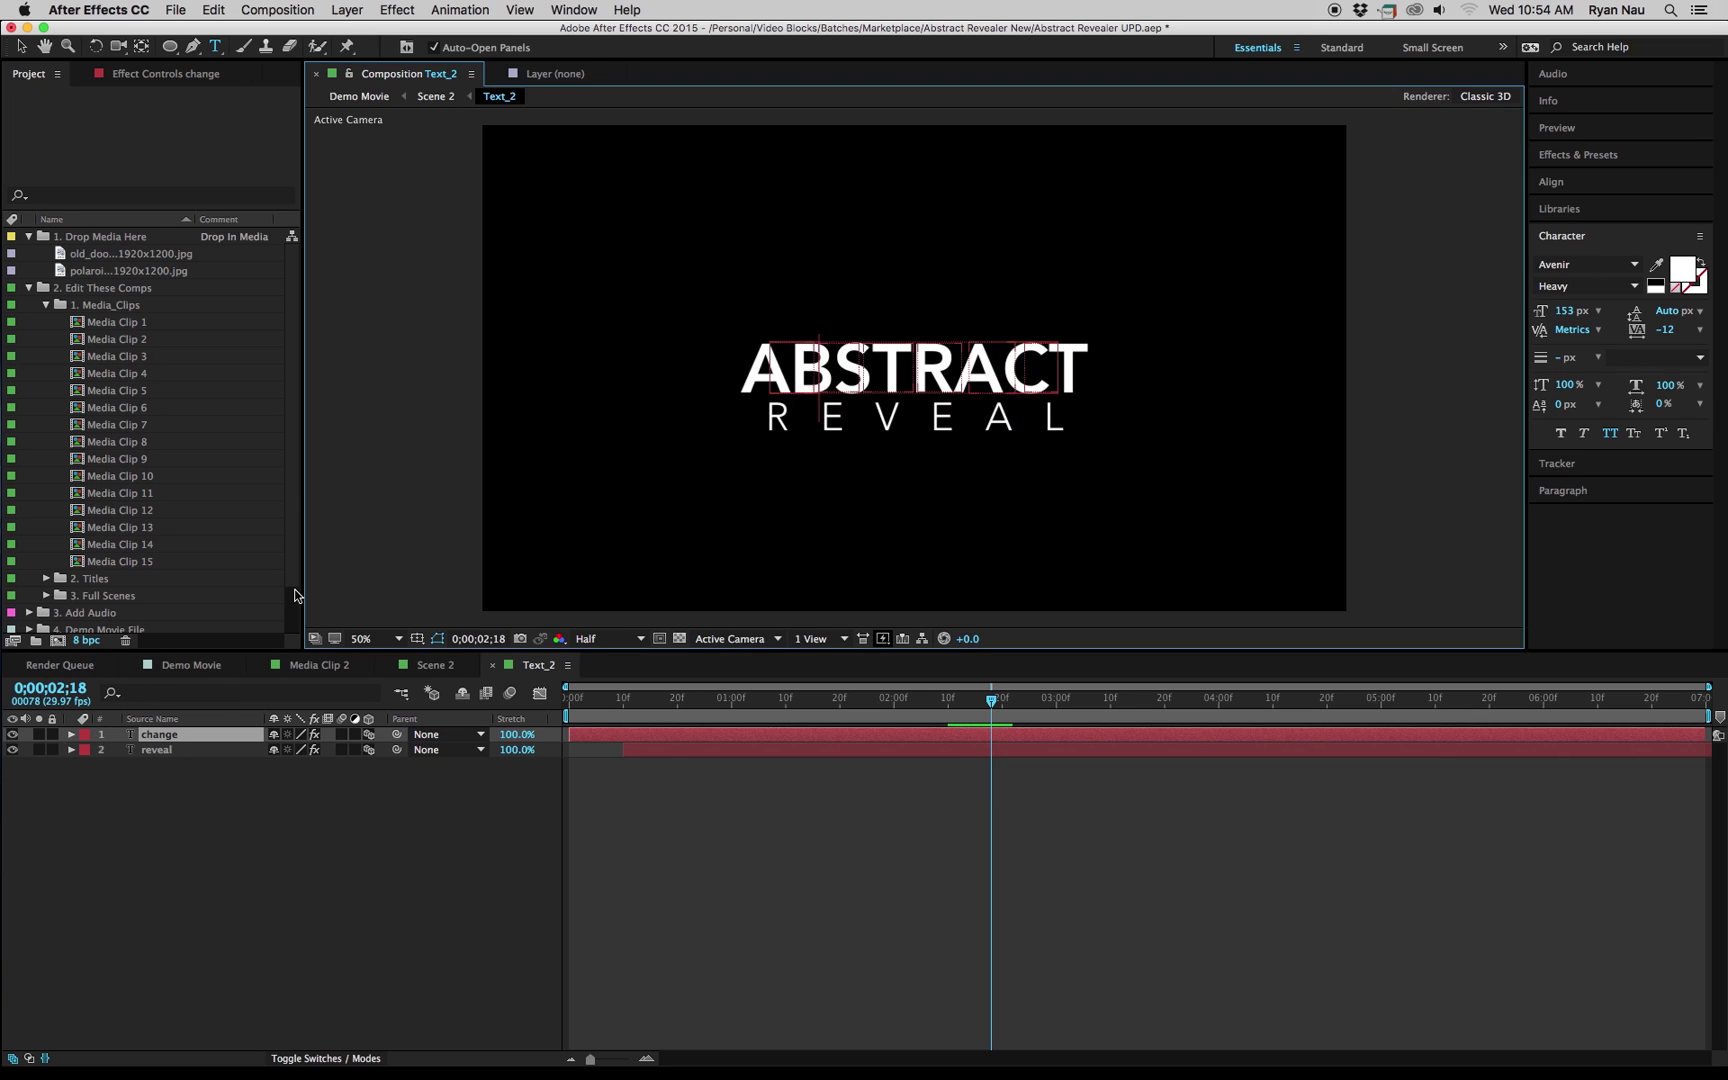
{"action": "left_click", "coordinate": [194, 828]}
Replace the "reveal" text with "titles" and close the Text_2 composition to return to Scene 2.
{"action": "left_click", "coordinate": [157, 751]}
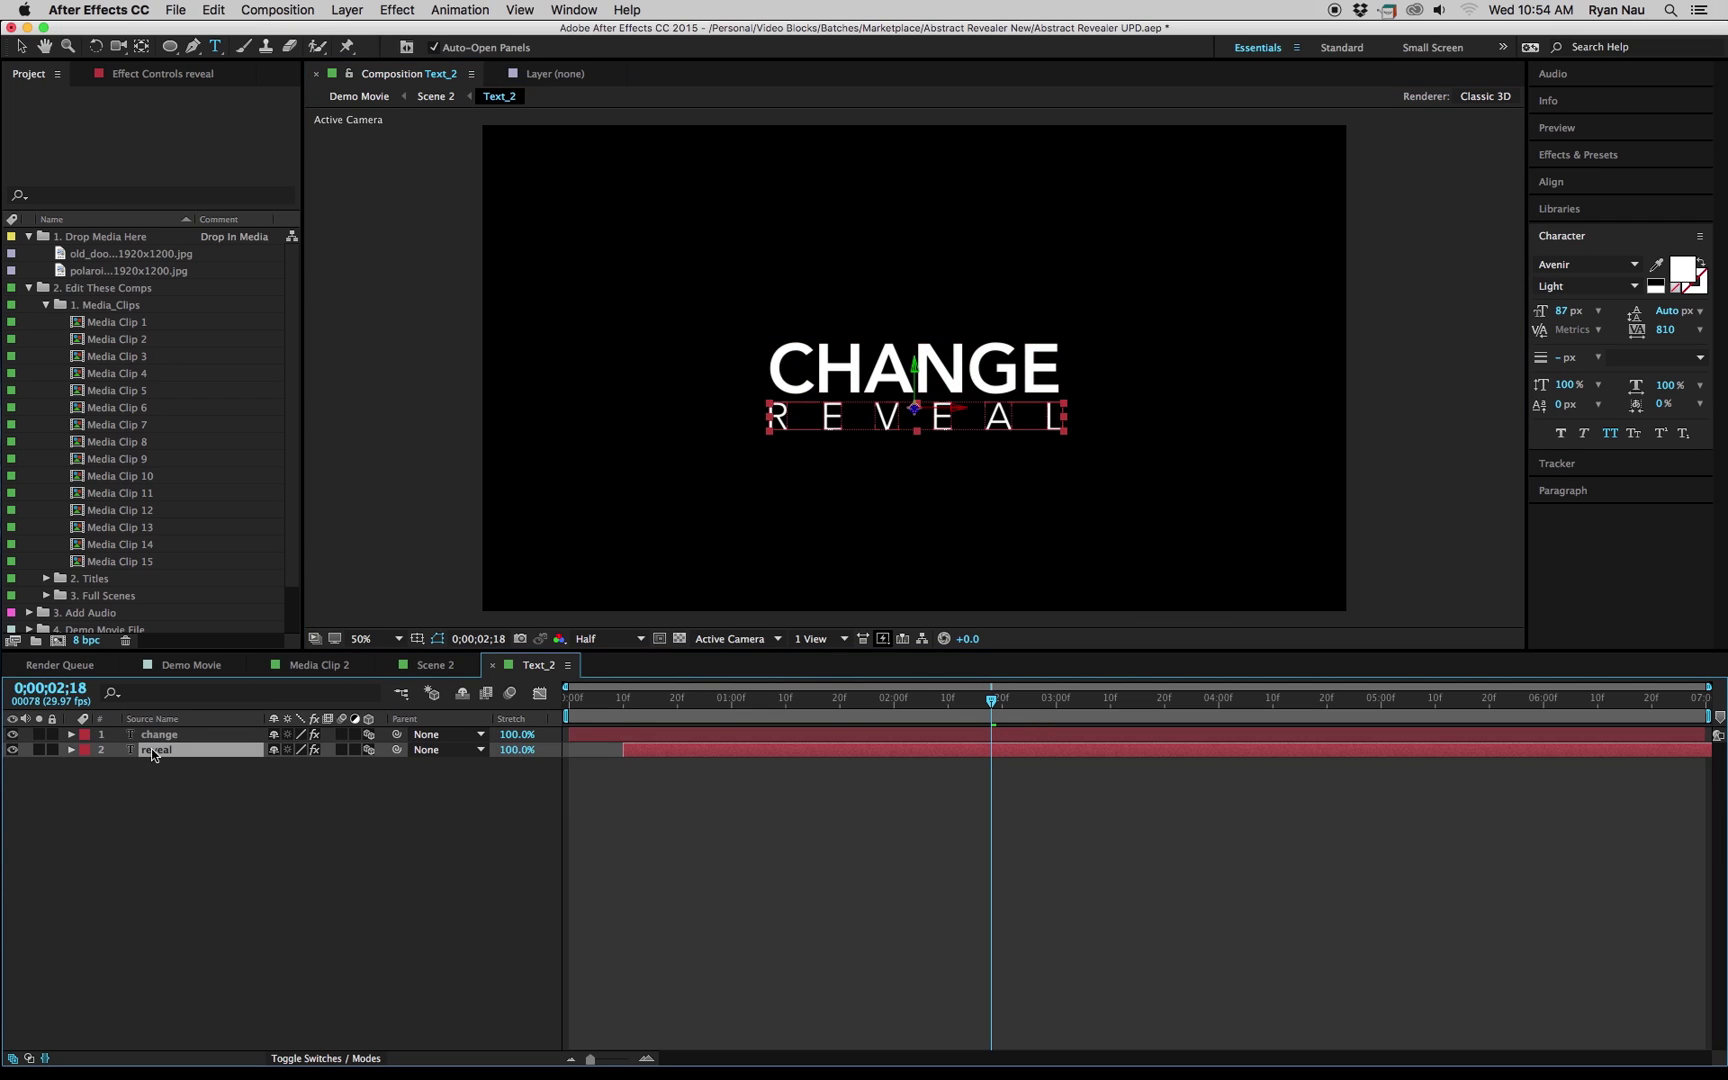
{"action": "double_click", "coordinate": [154, 752]}
{"action": "type", "text": "tit"}
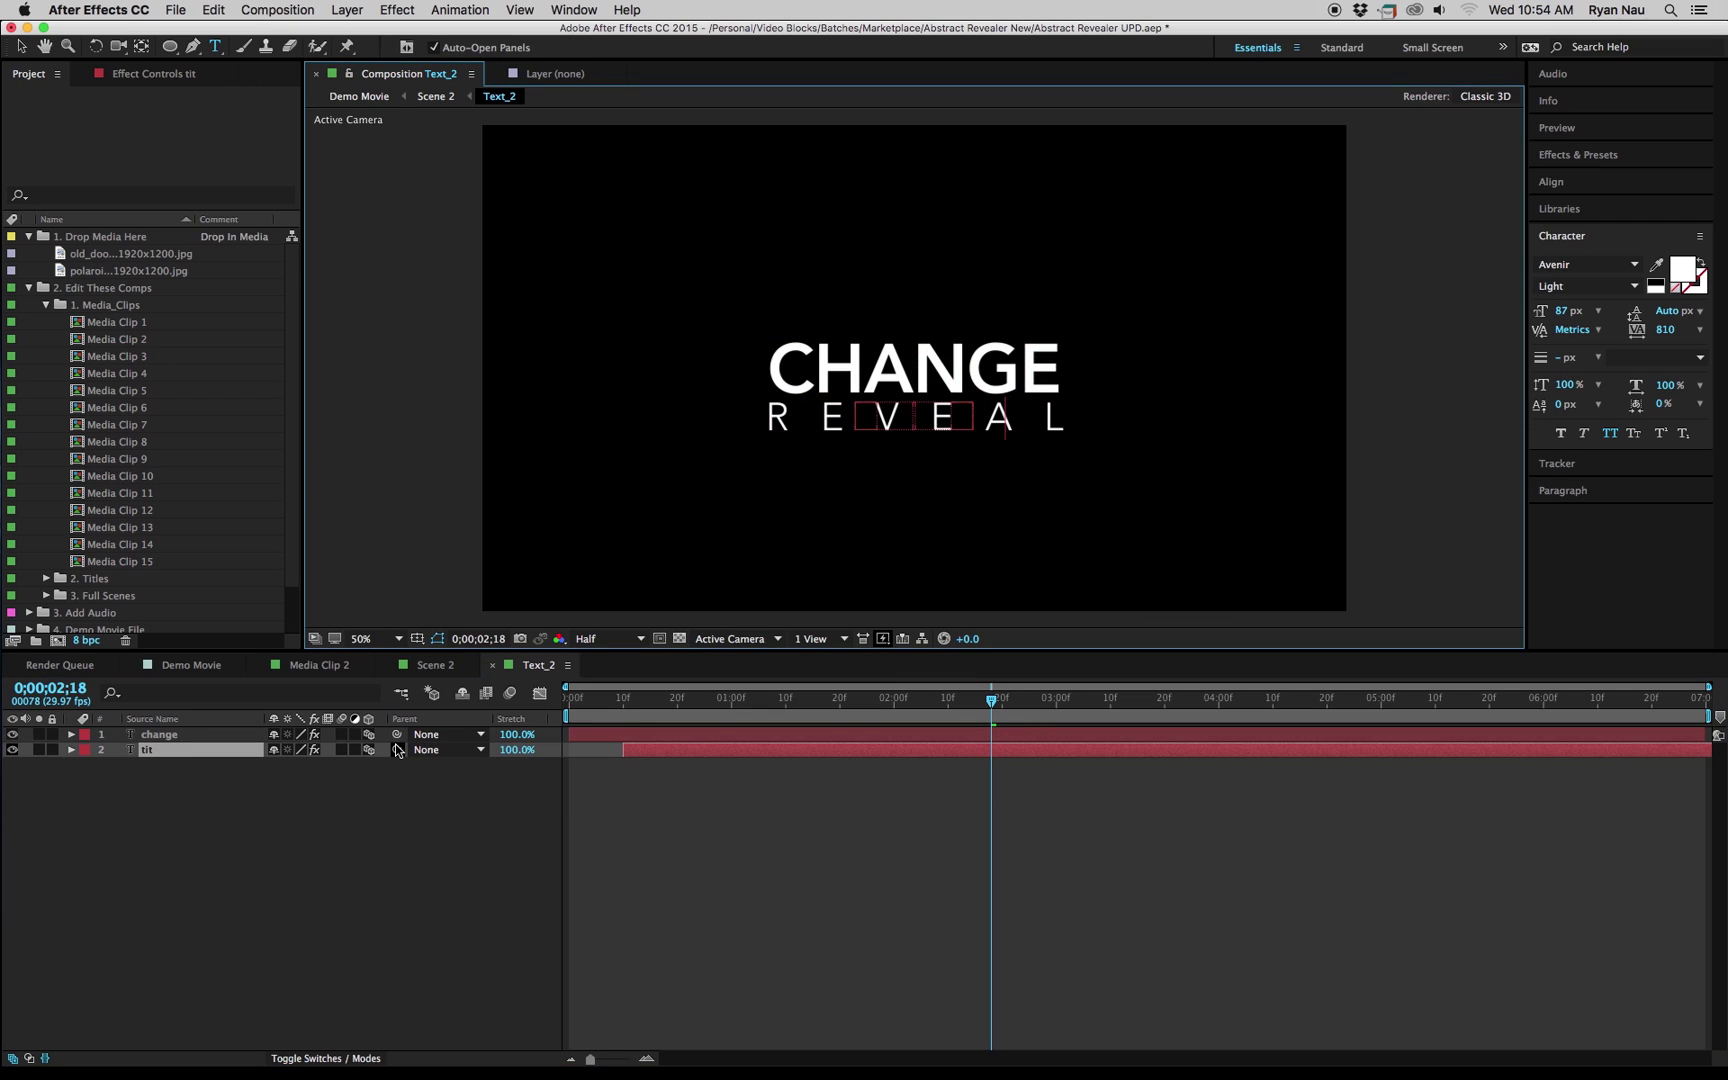
{"action": "type", "text": "les"}
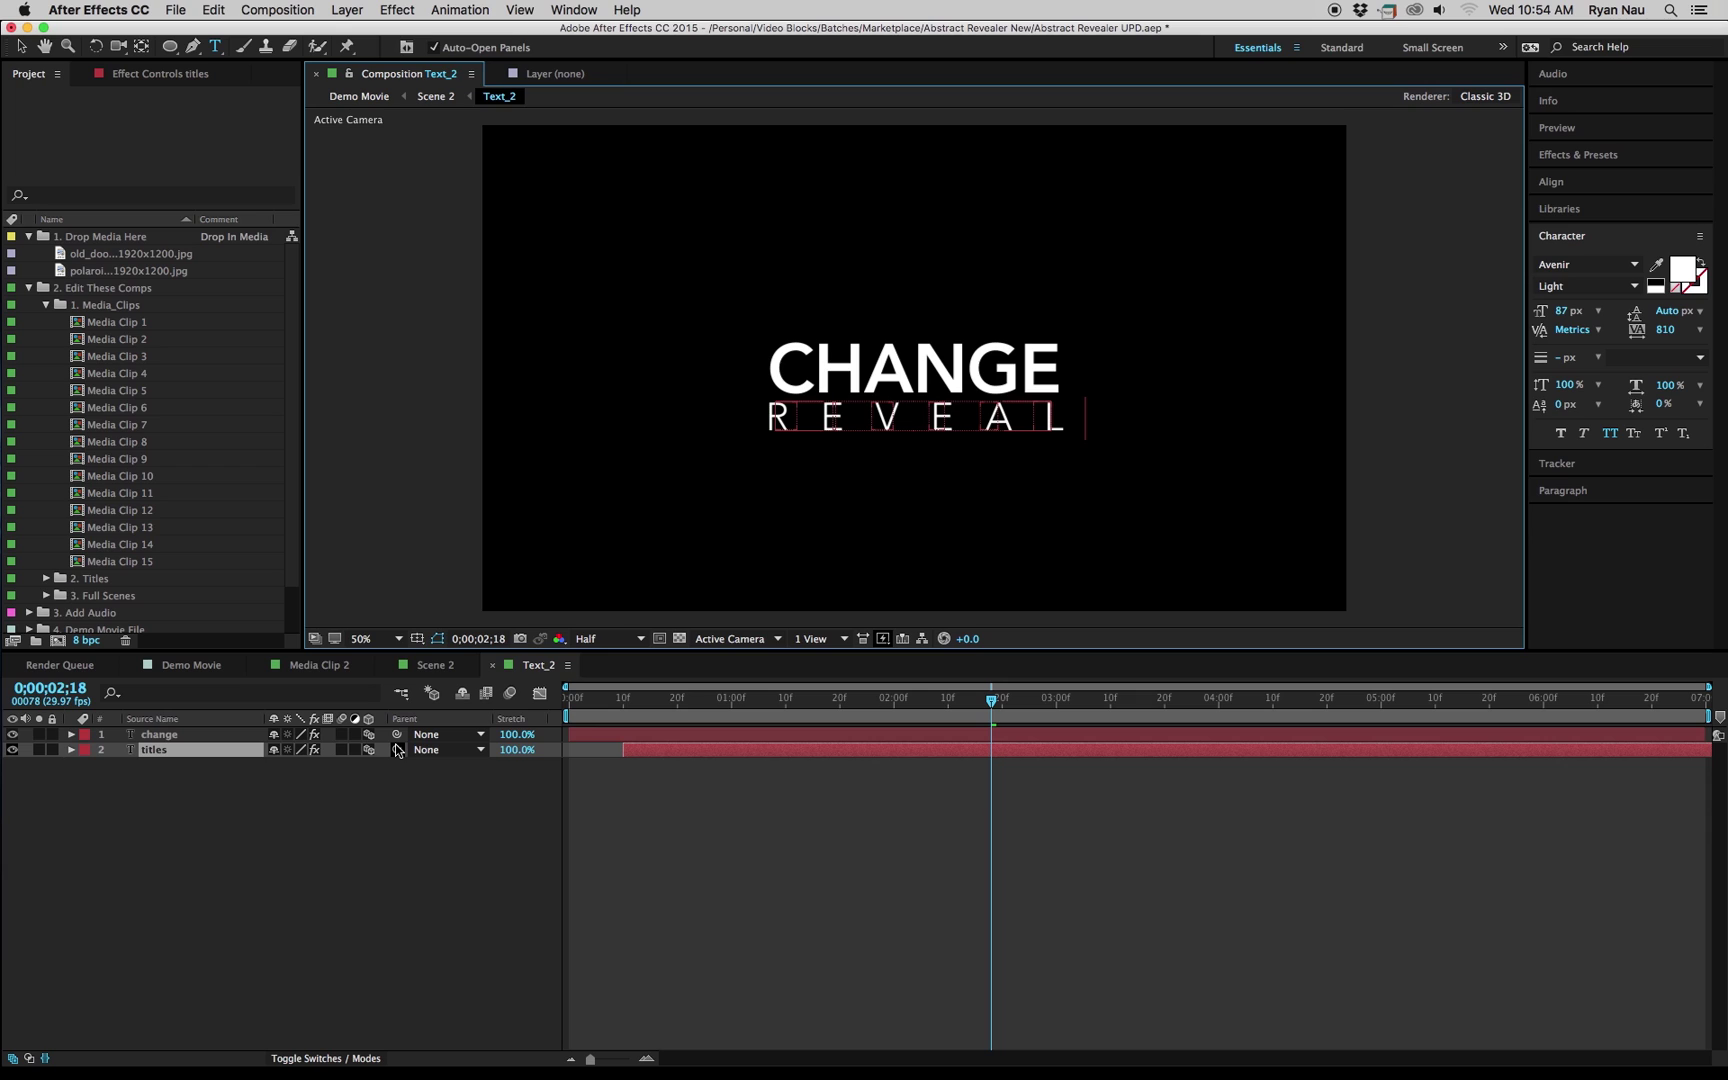
{"action": "left_click", "coordinate": [216, 863]}
{"action": "left_click", "coordinate": [494, 665]}
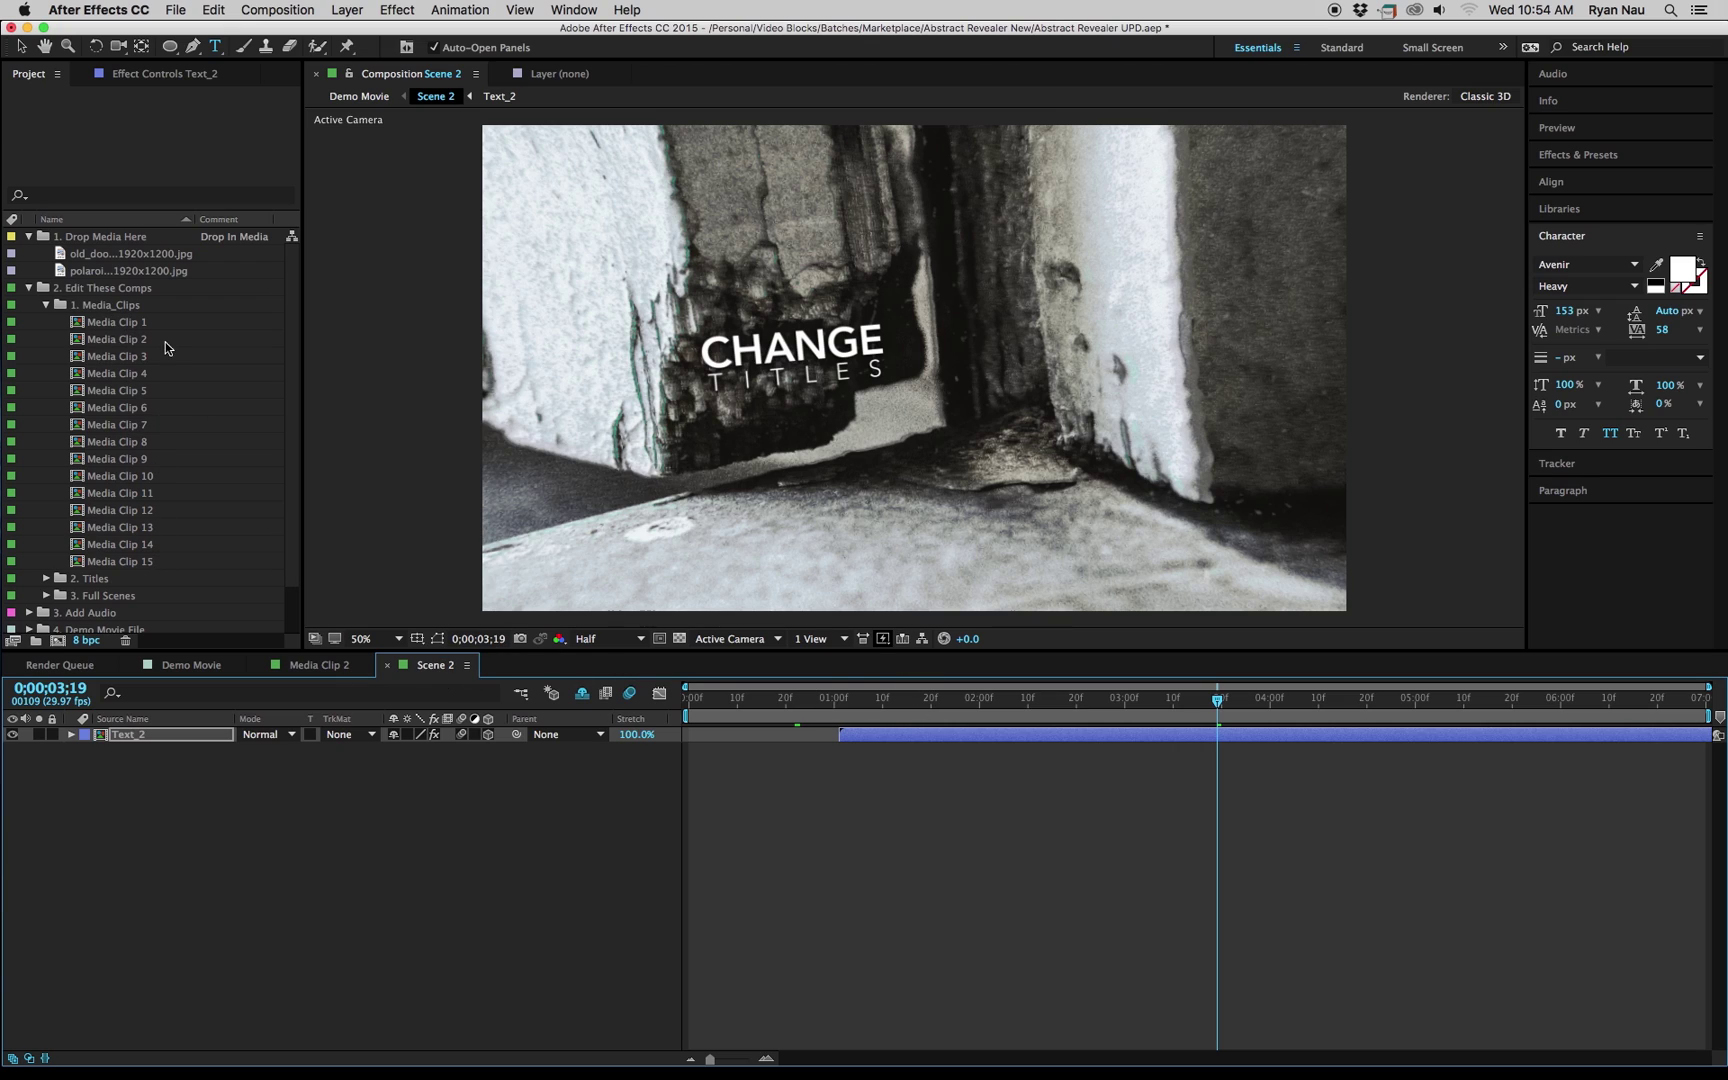
Check the Full Scenes folder, leave it and Media_Clips collapsed, and return to the Demo Movie composition.
{"action": "left_click", "coordinate": [46, 305]}
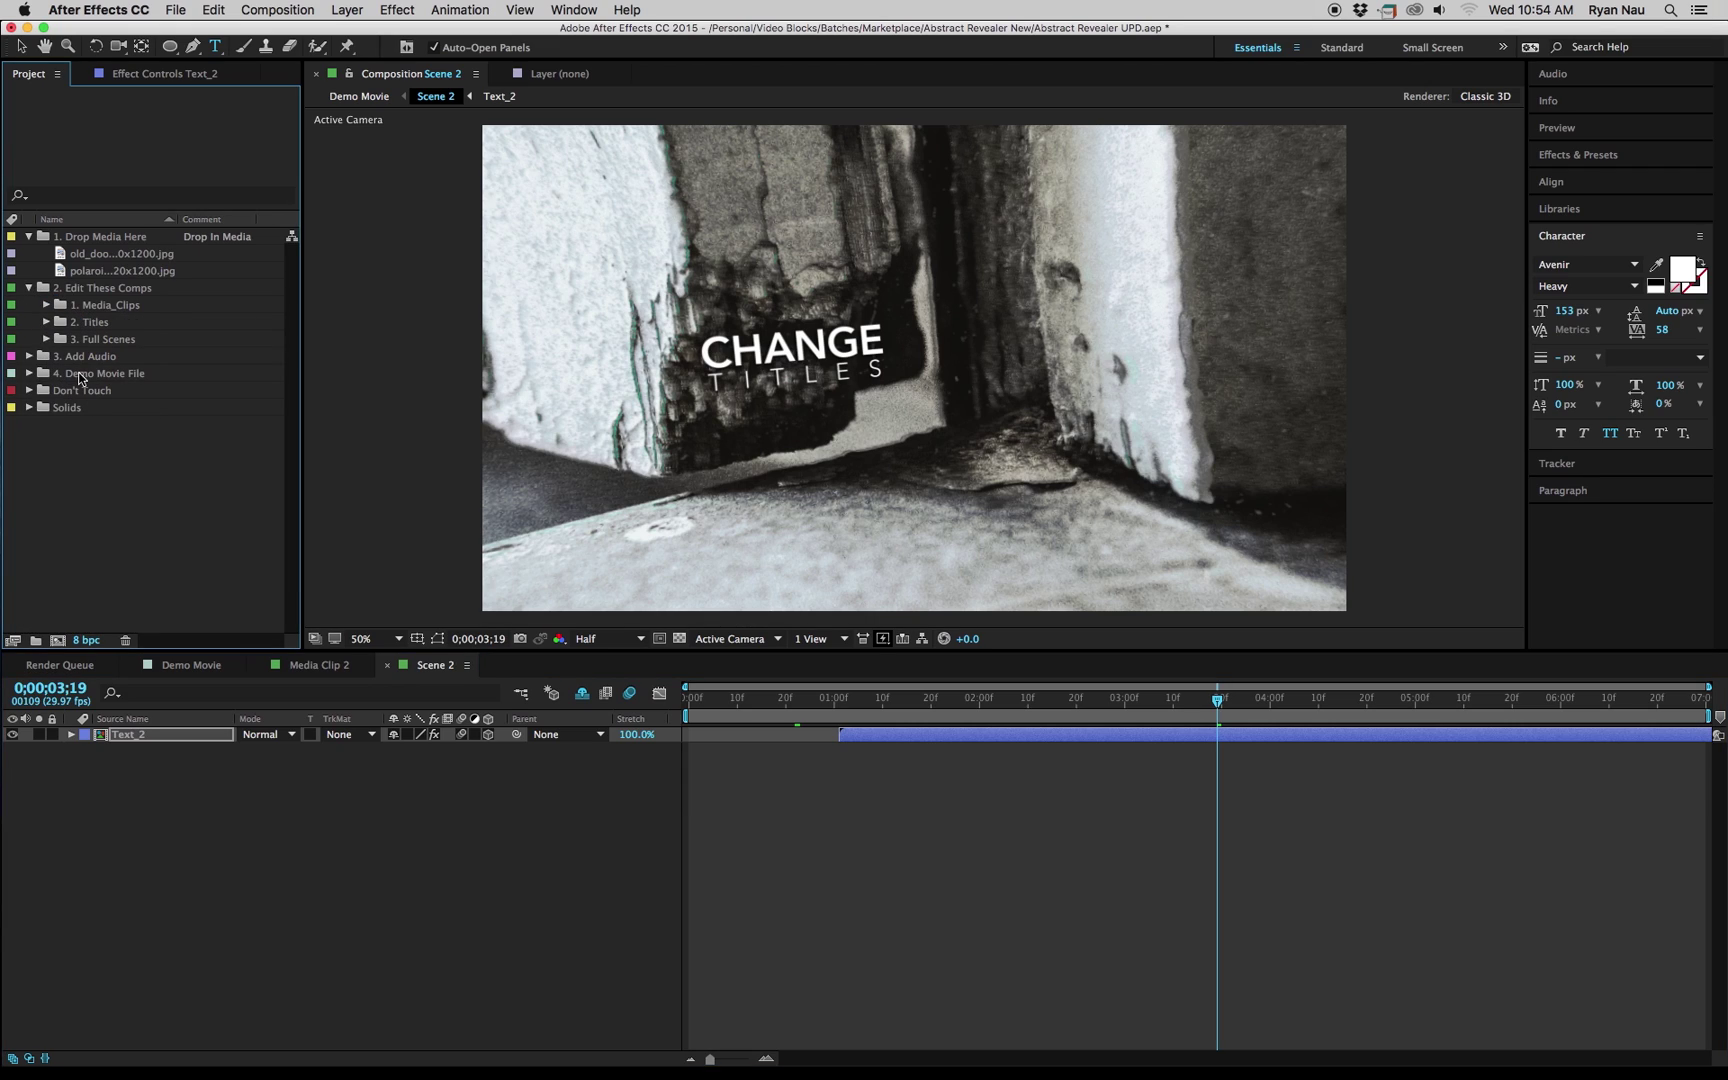
{"action": "left_click", "coordinate": [46, 340]}
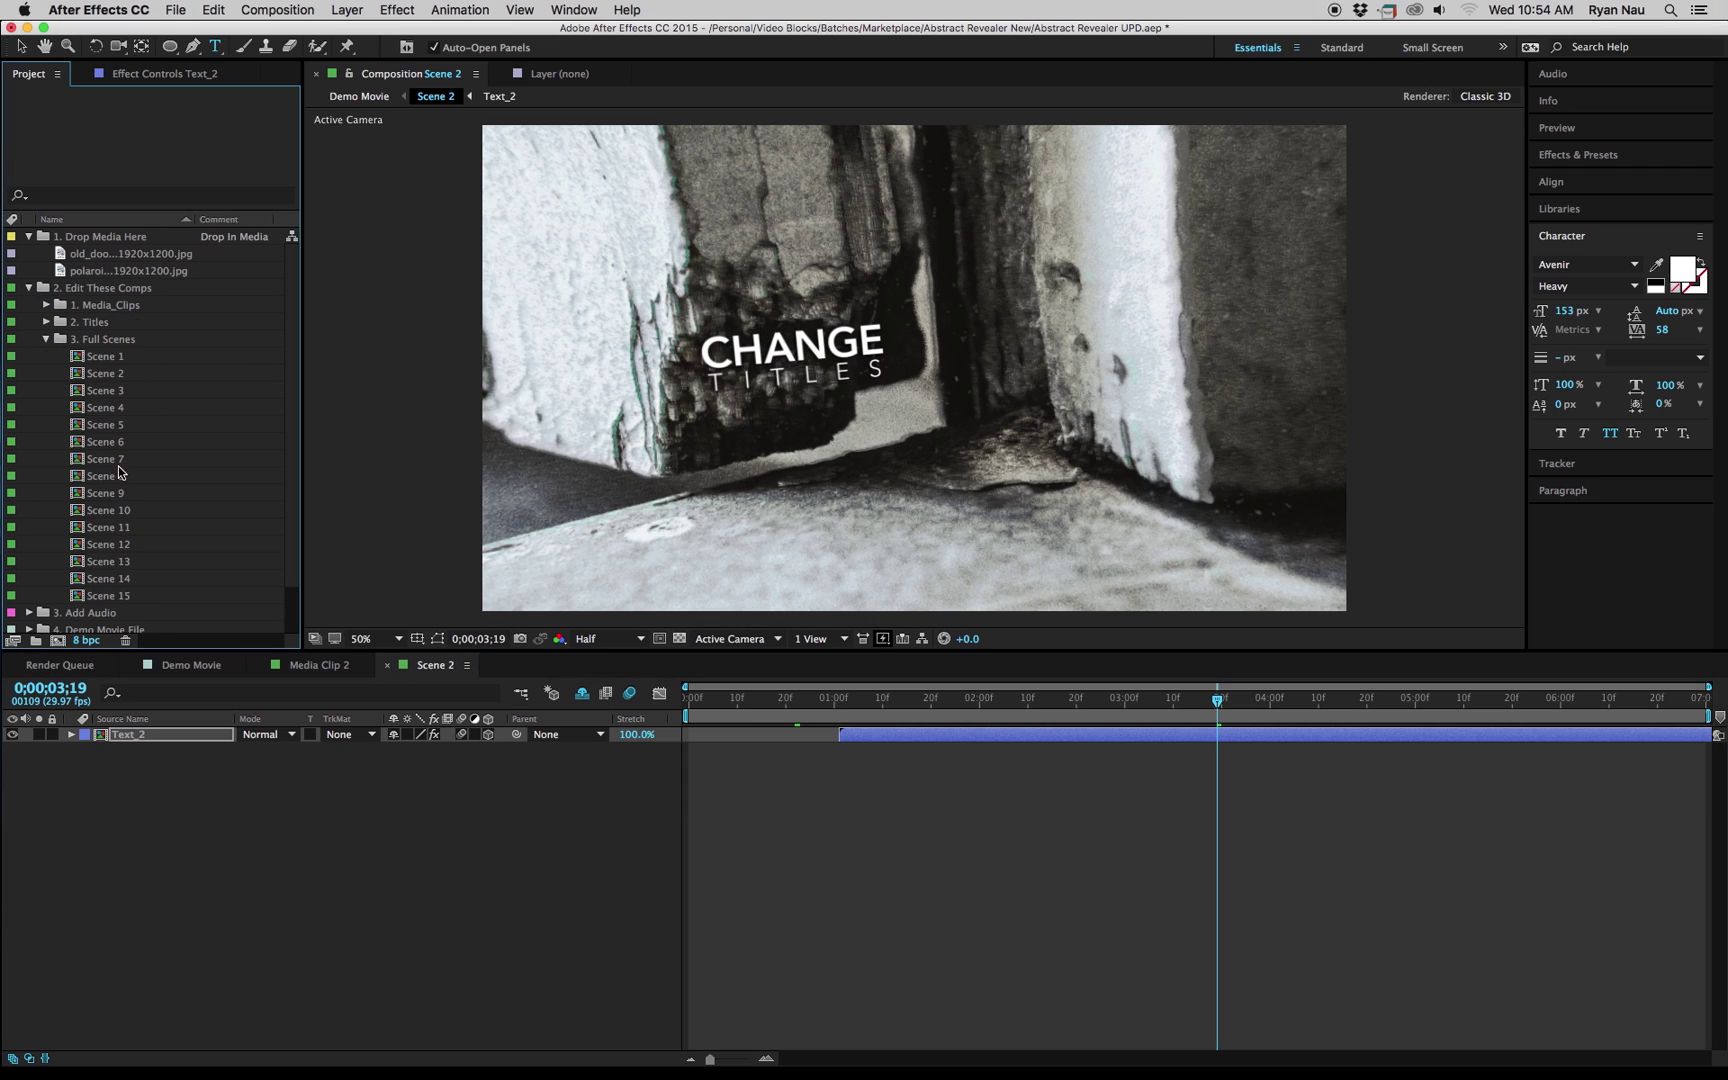
{"action": "left_click", "coordinate": [47, 340]}
{"action": "left_click", "coordinate": [186, 669]}
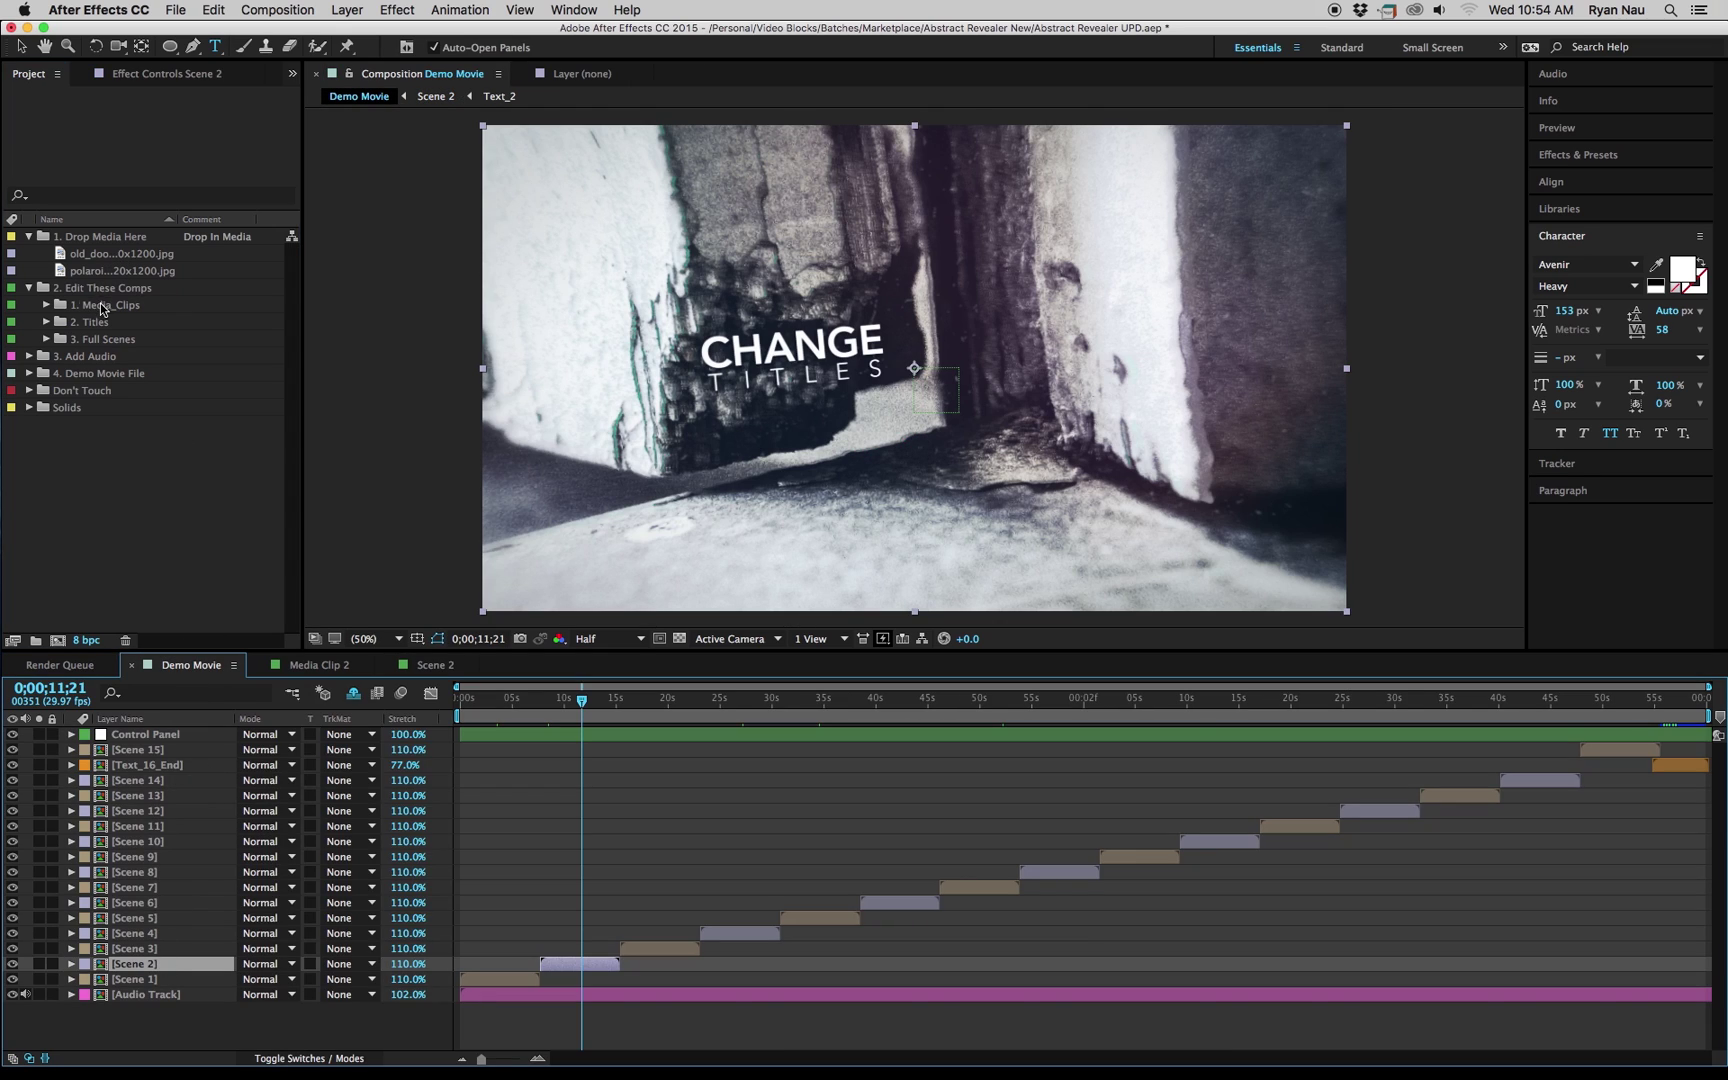
{"action": "left_click", "coordinate": [101, 306]}
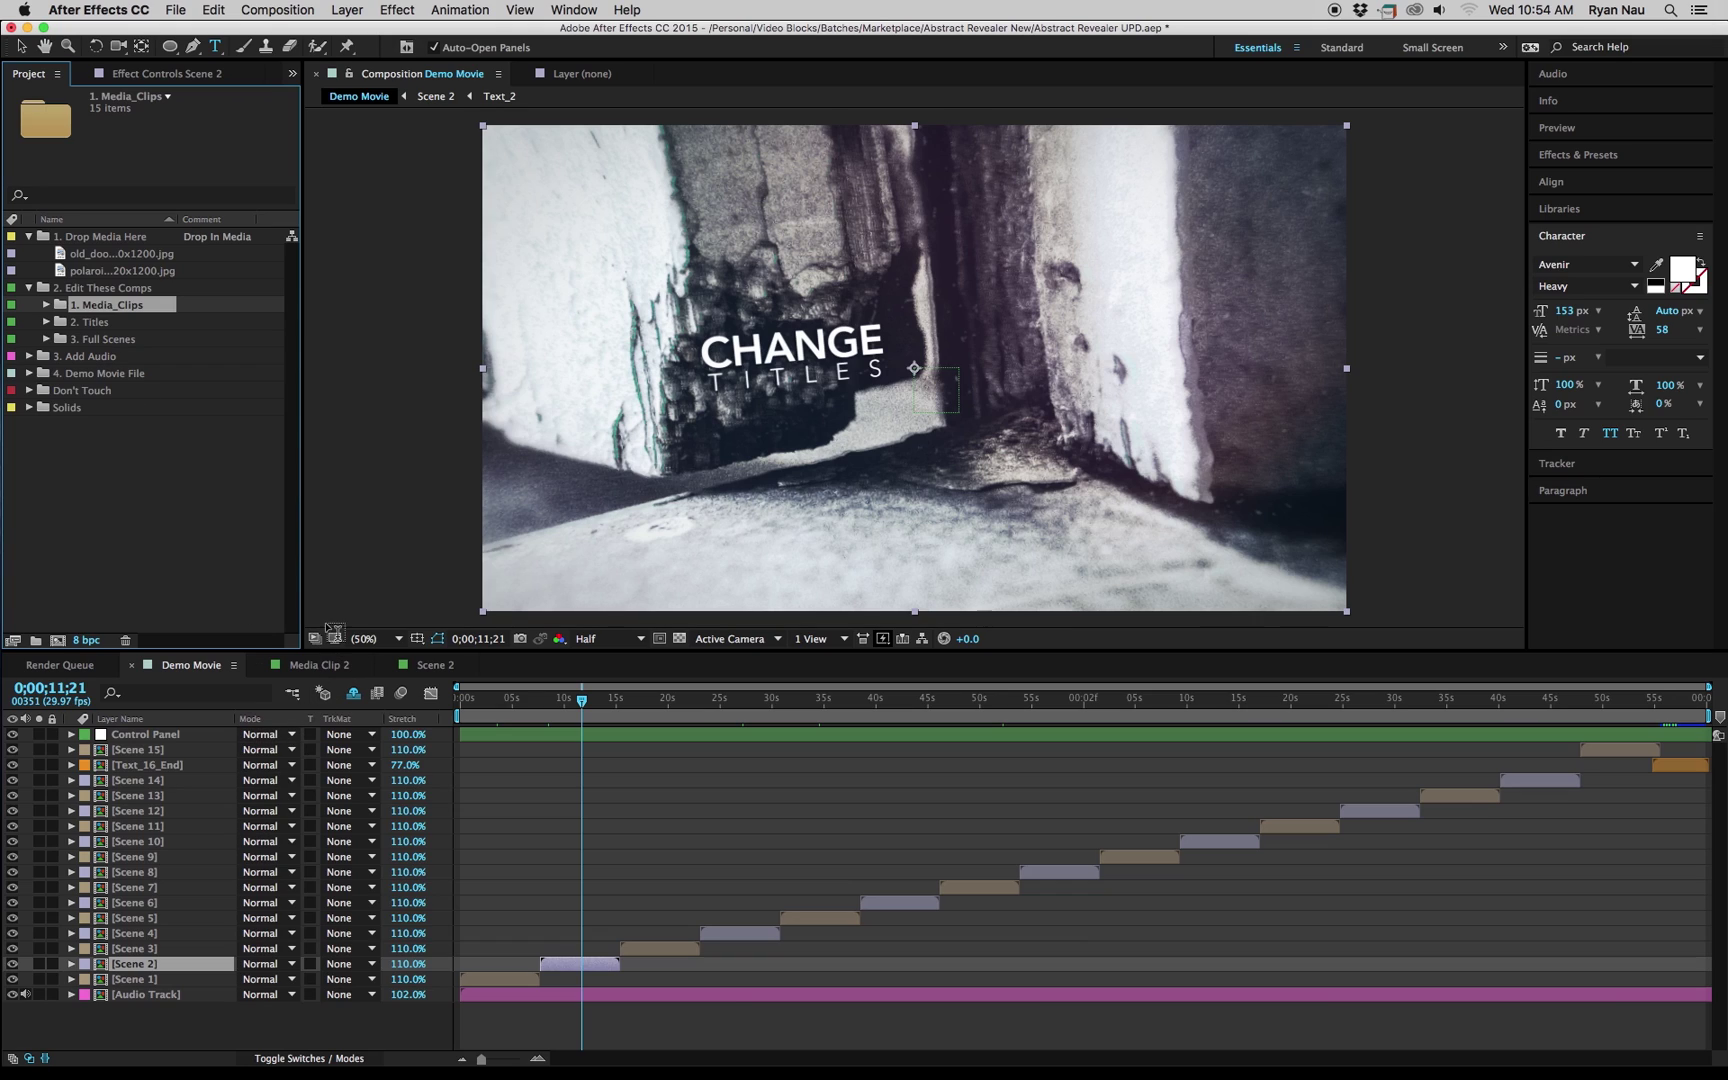
{"action": "left_click", "coordinate": [204, 672]}
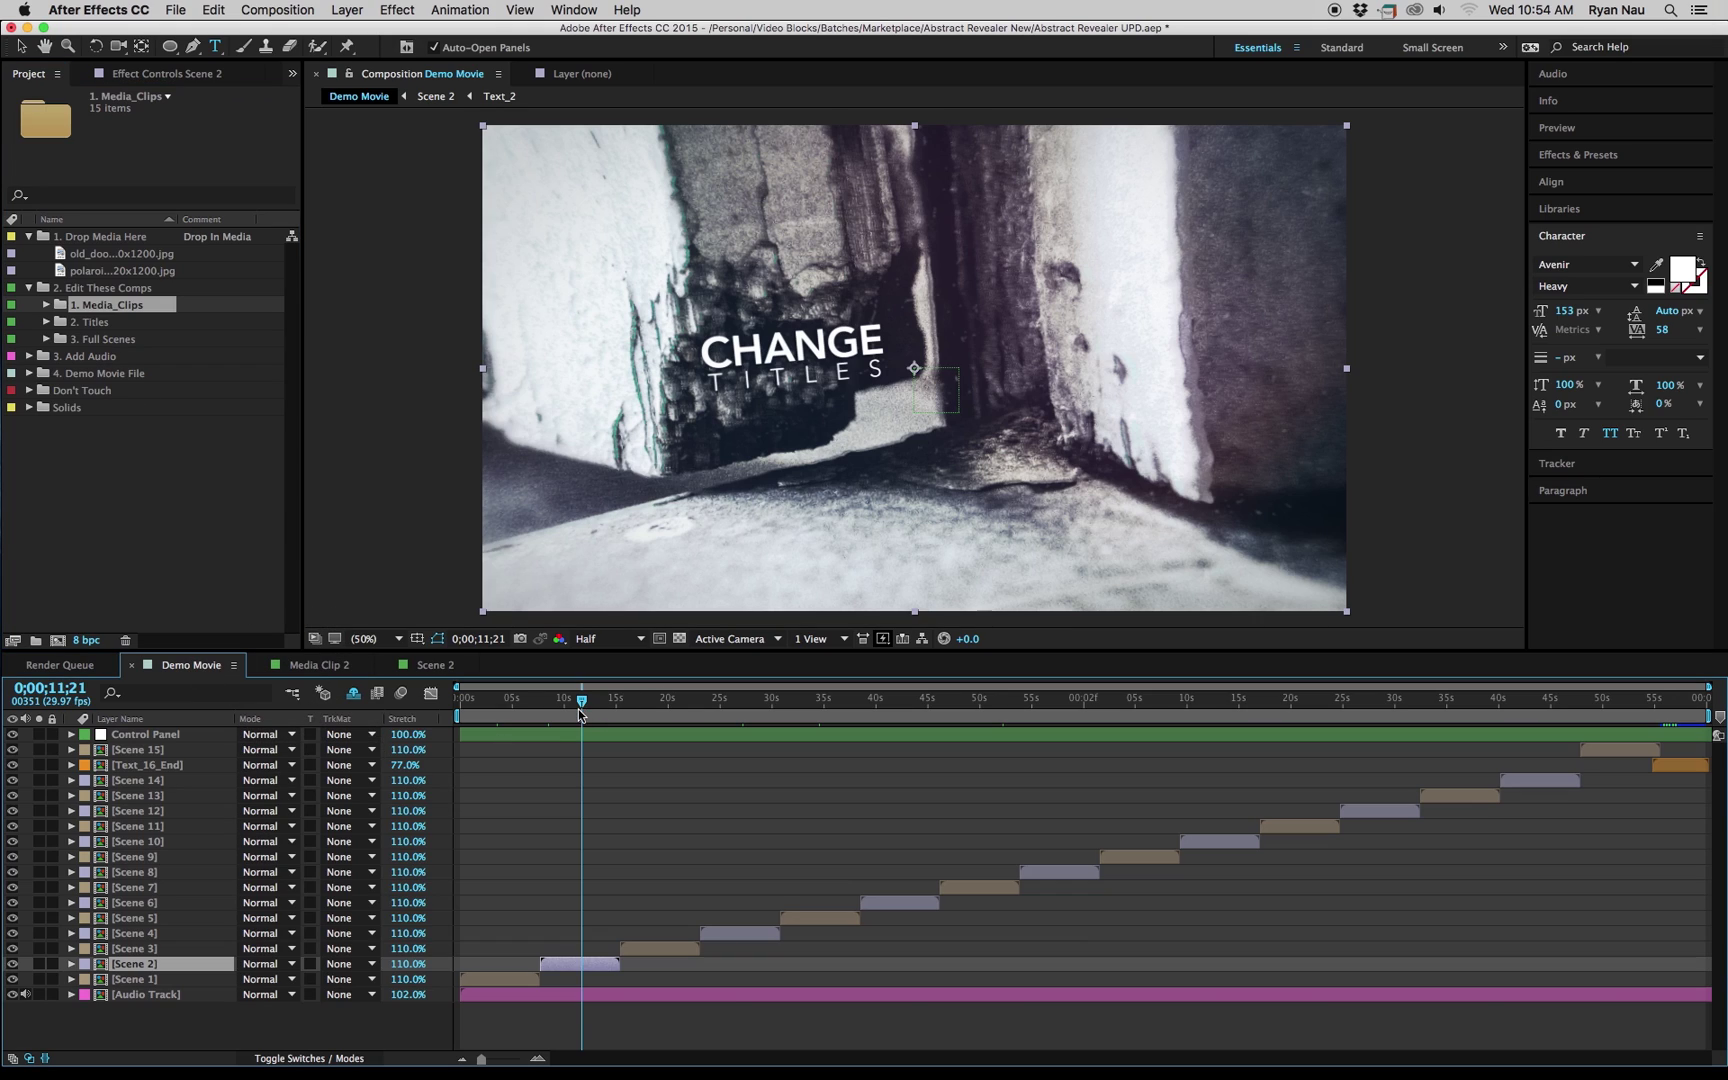
Move Demo Movie's current time to 0;00;00;29 and show the Control Panel layer's effect controls.
{"action": "left_click_drag", "start_coordinate": [575, 706], "coordinate": [555, 703]}
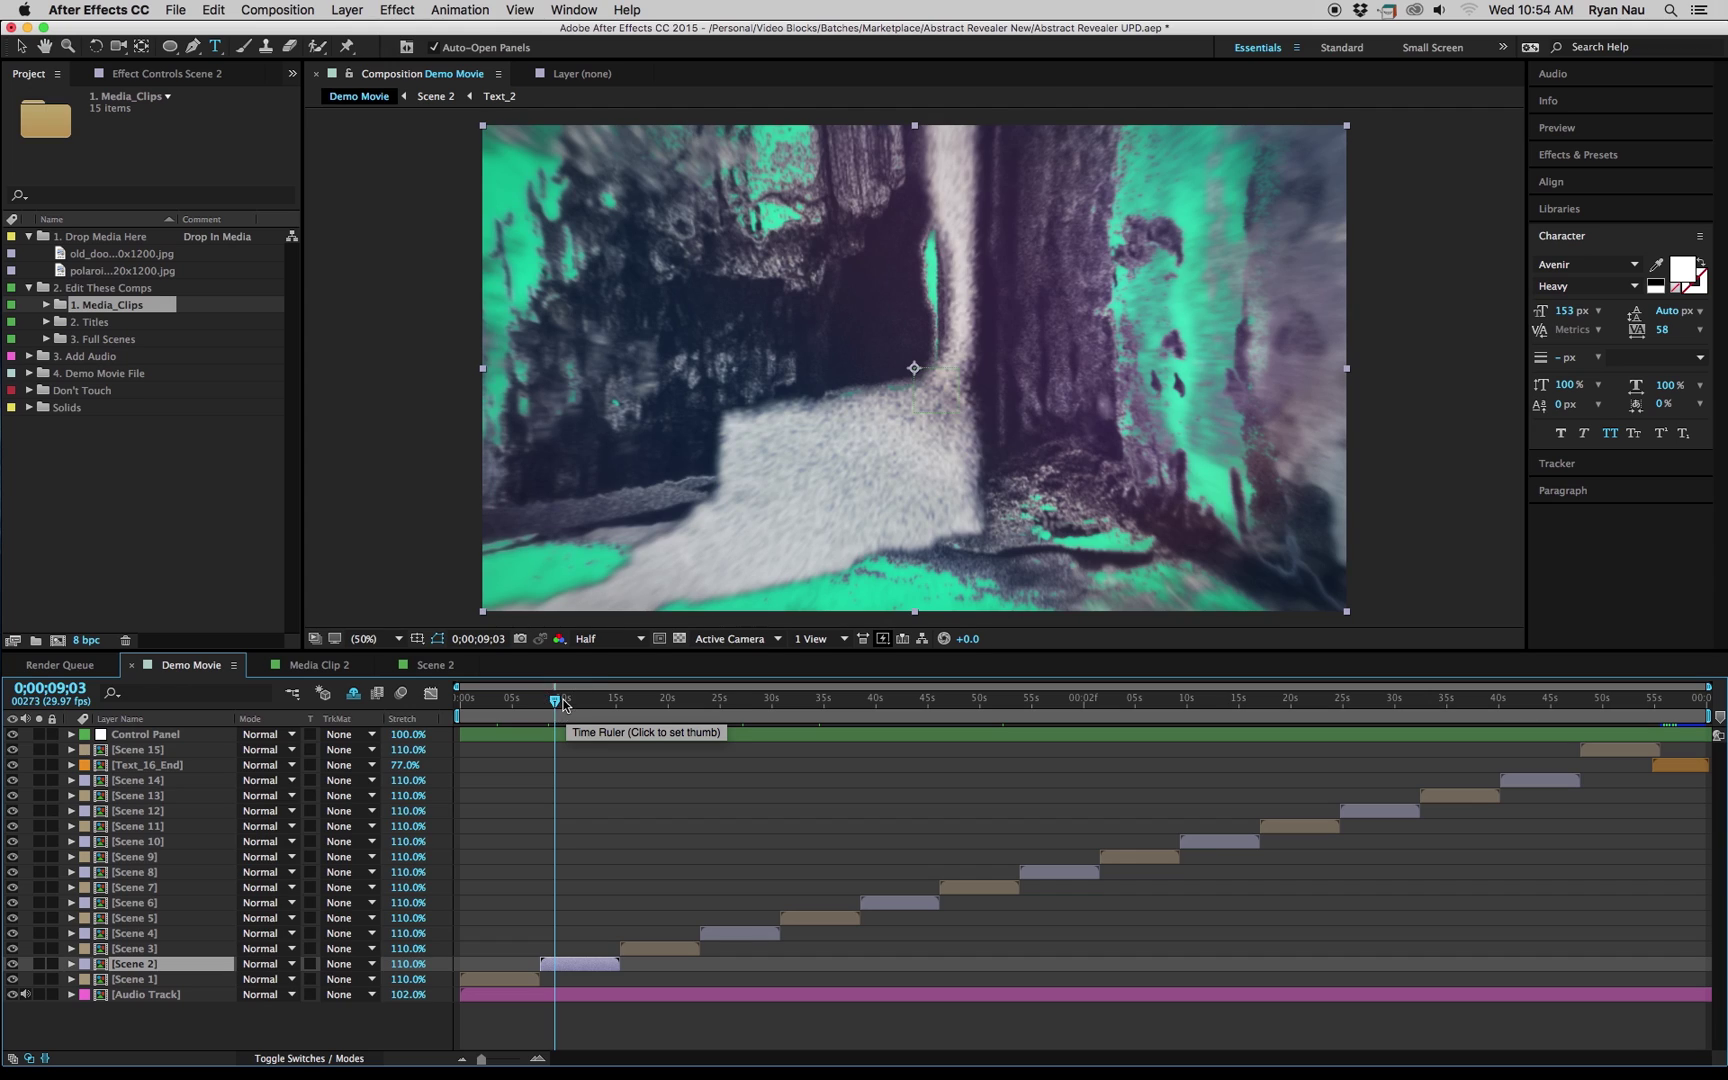
{"action": "left_click", "coordinate": [518, 704]}
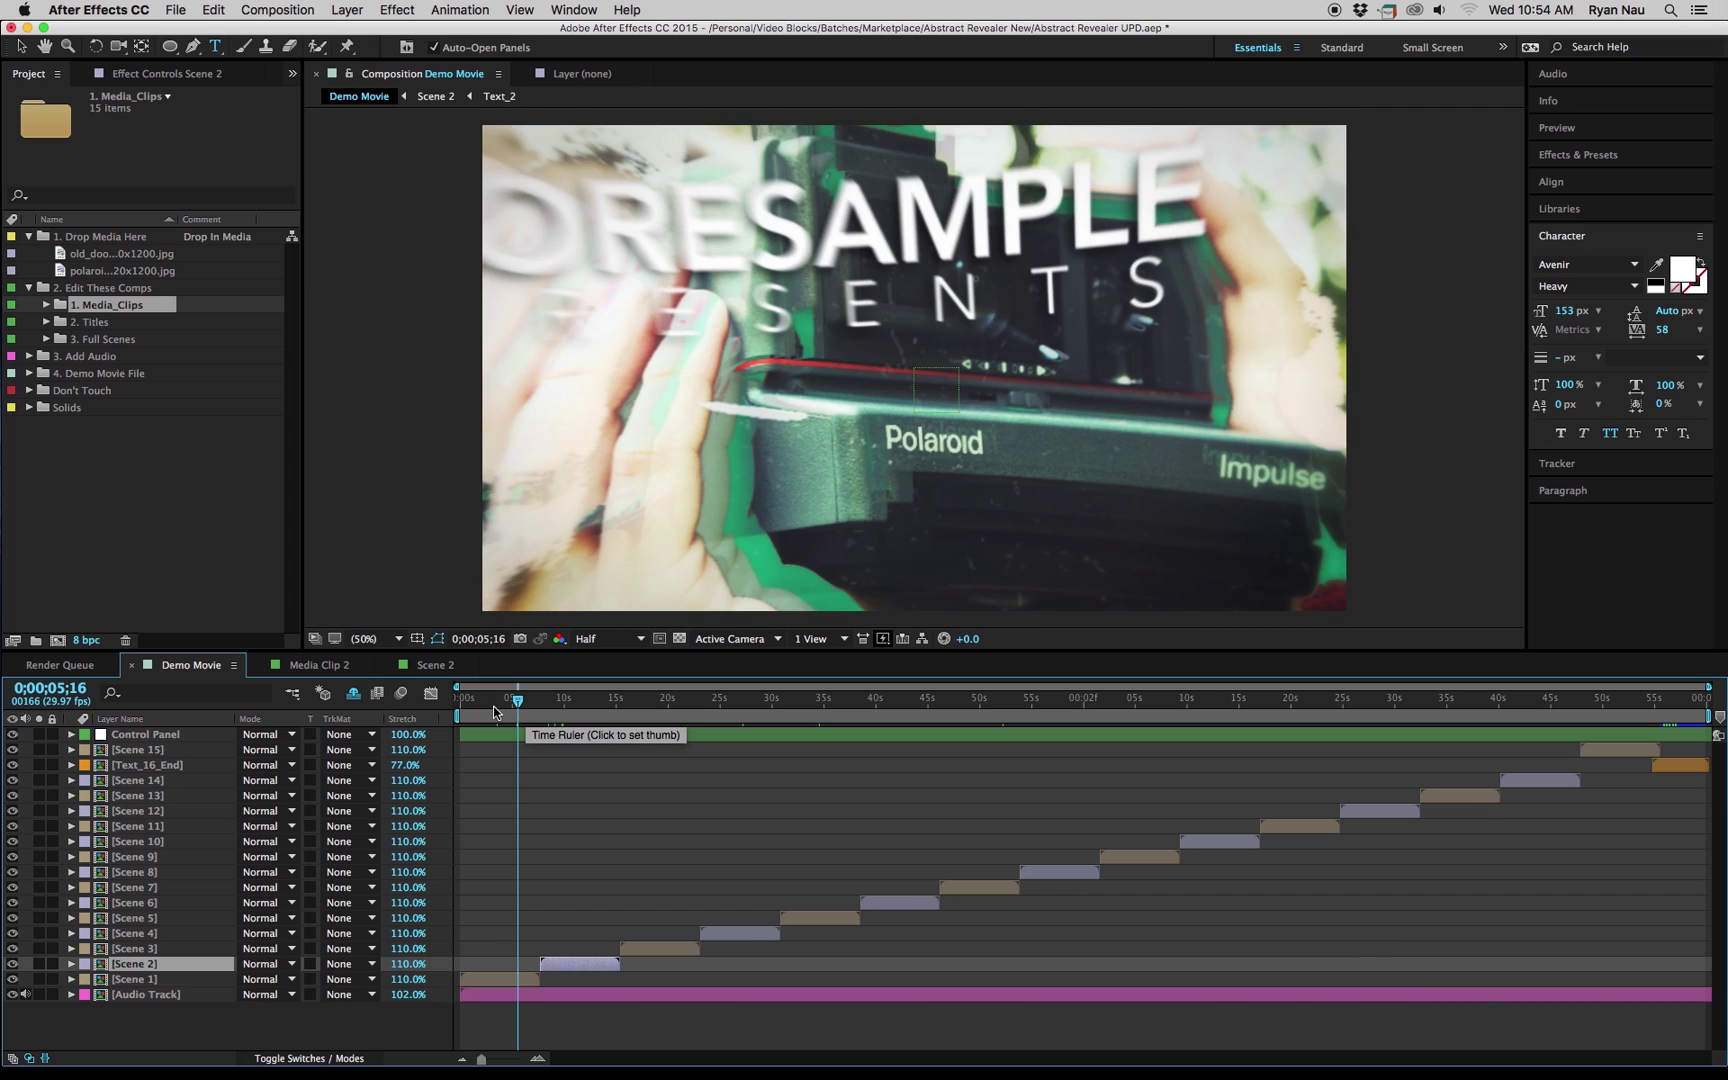
{"action": "left_click_drag", "start_coordinate": [513, 706], "coordinate": [477, 707]}
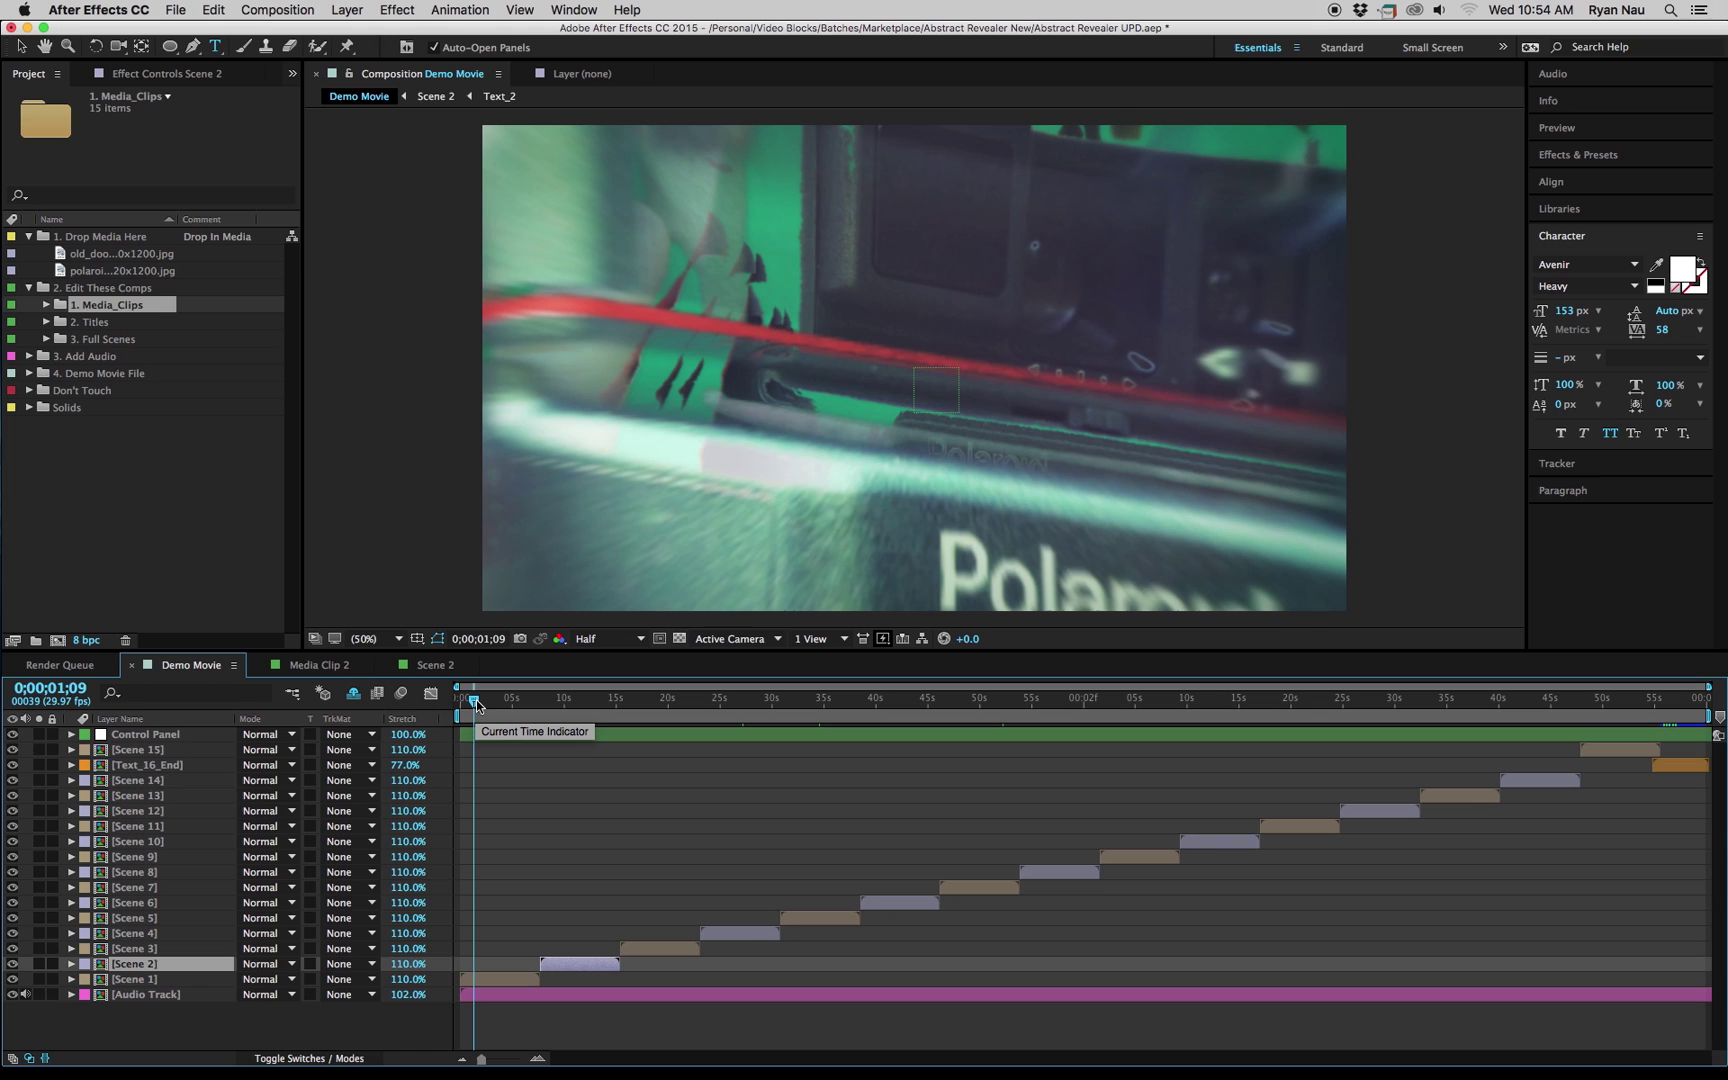
{"action": "left_click_drag", "start_coordinate": [474, 703], "coordinate": [470, 706]}
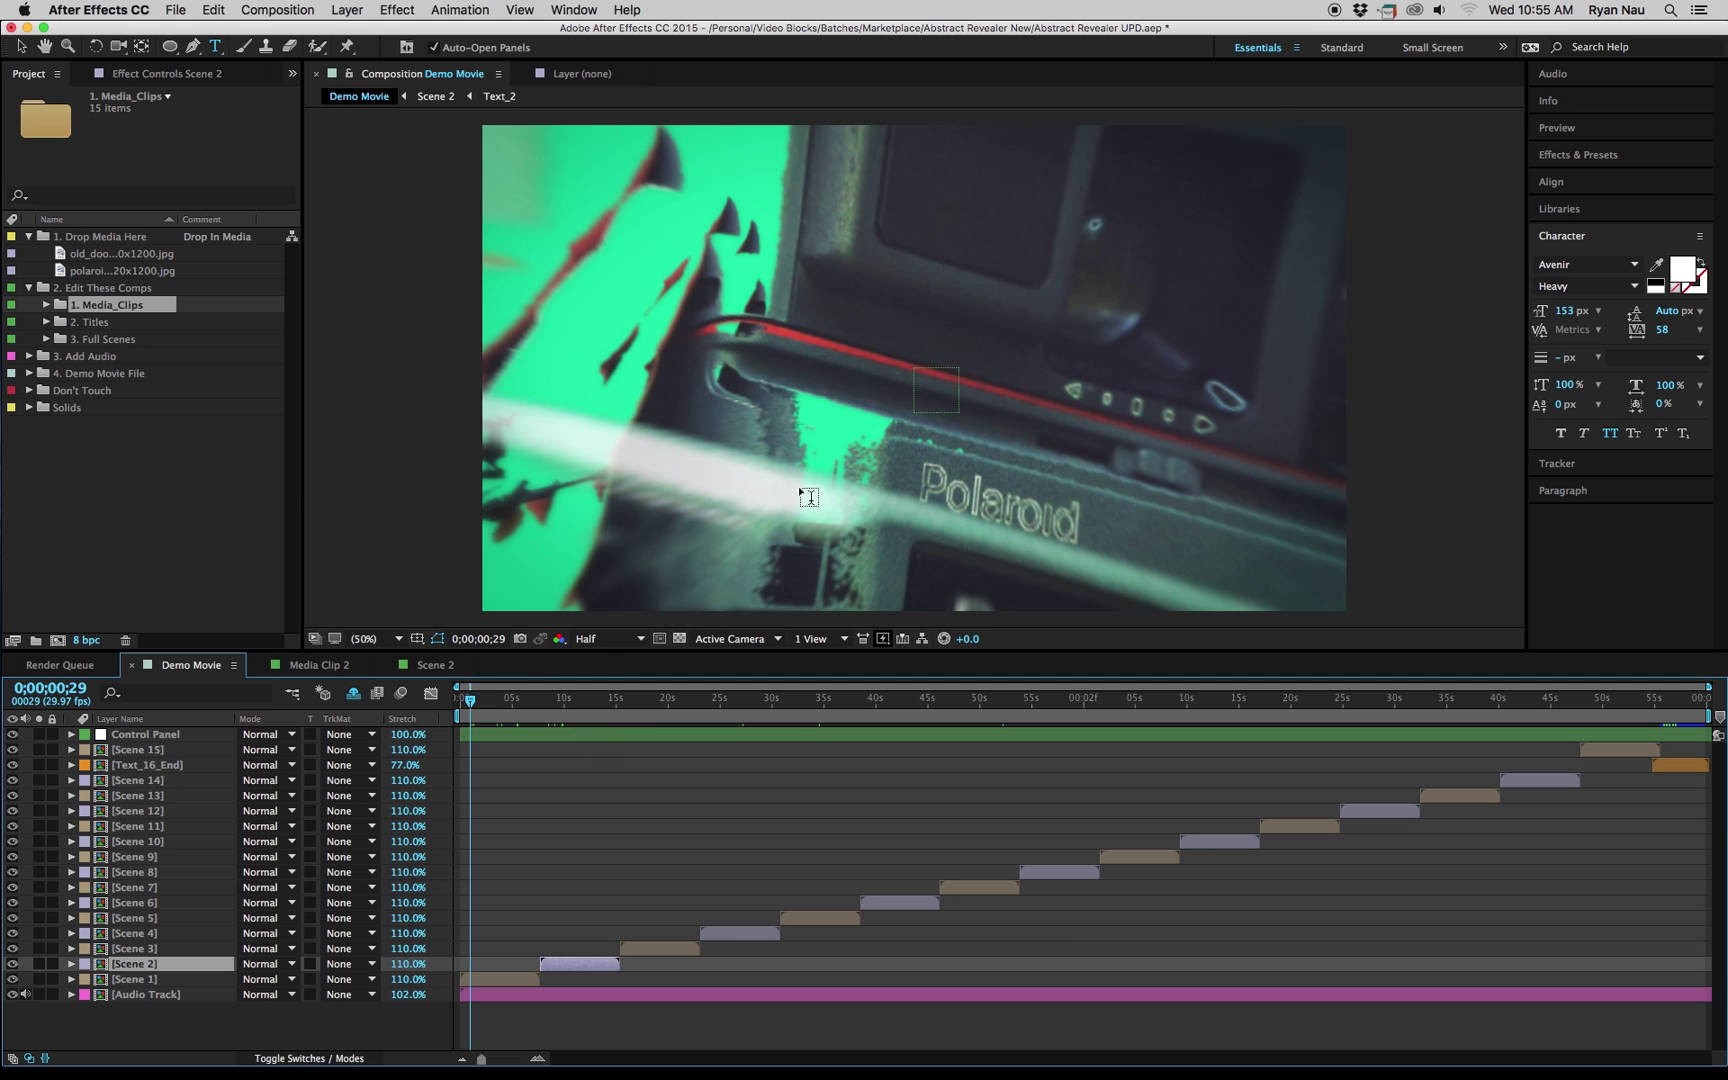
{"action": "left_click", "coordinate": [145, 736]}
{"action": "left_click", "coordinate": [147, 73]}
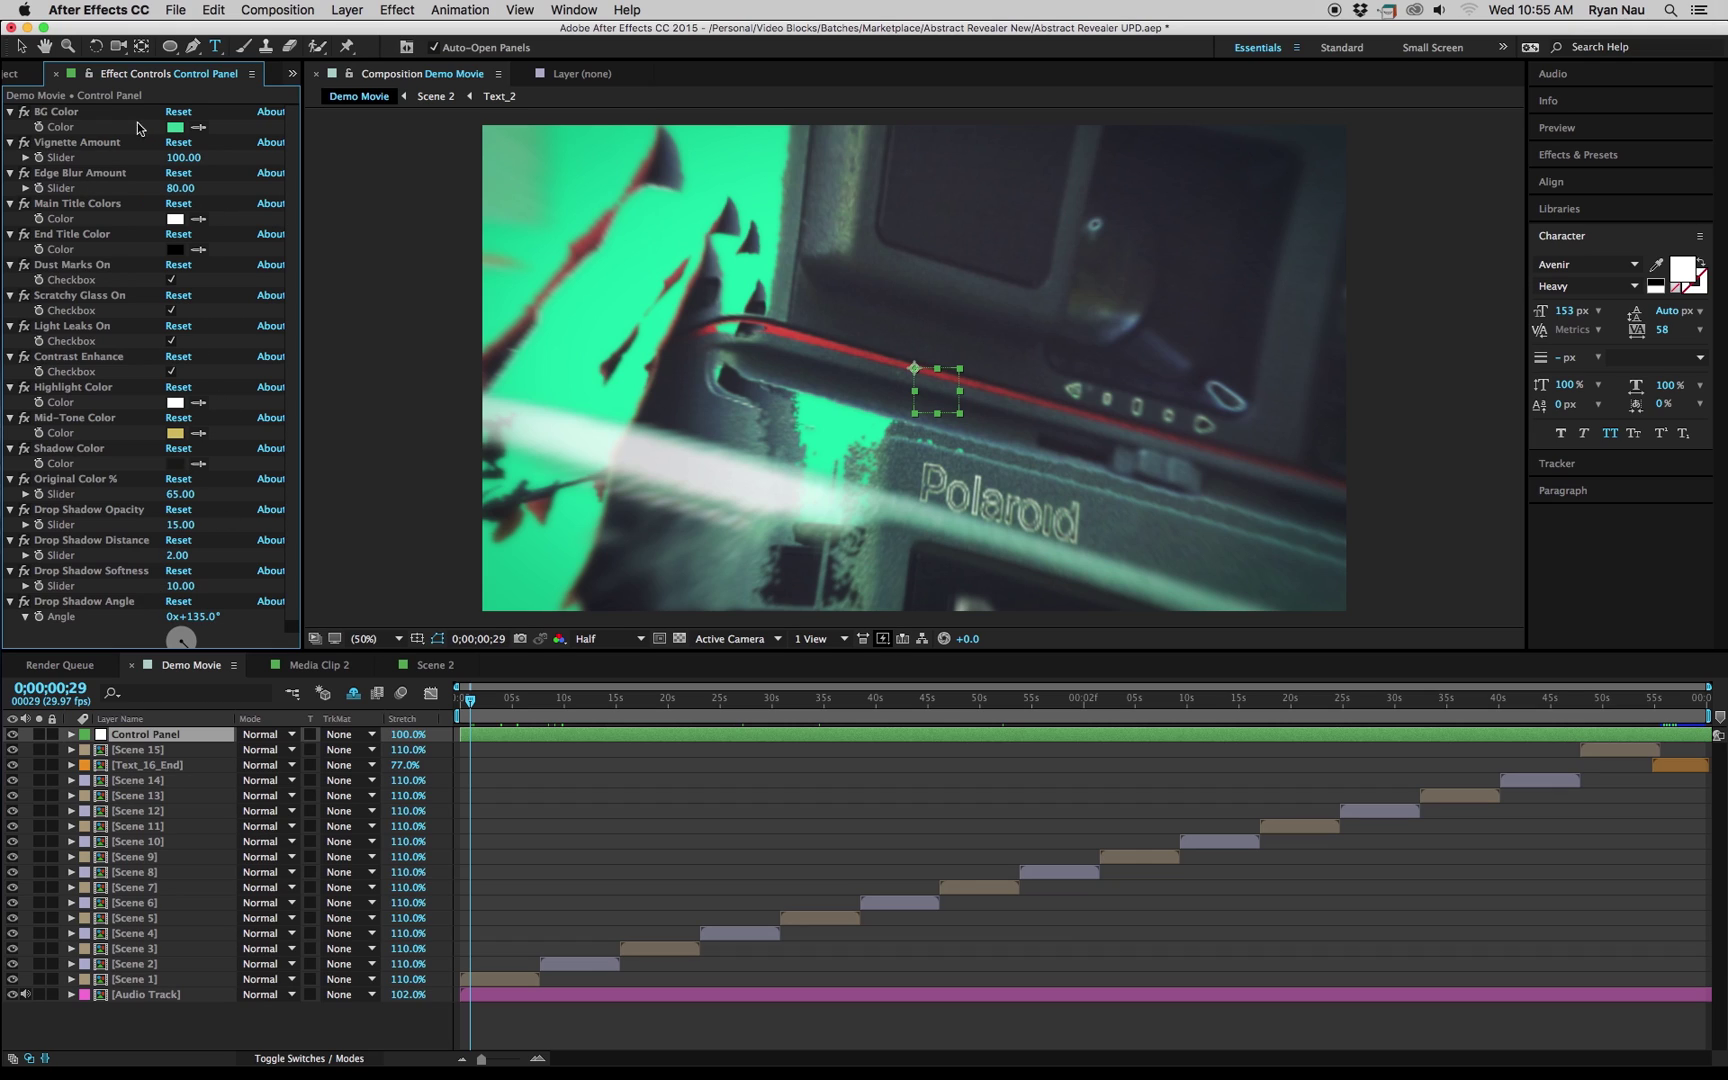
Try other hues such as crimson D02351 for the Control Panel's BG Color and cancel the color change.
{"action": "left_click", "coordinate": [176, 128]}
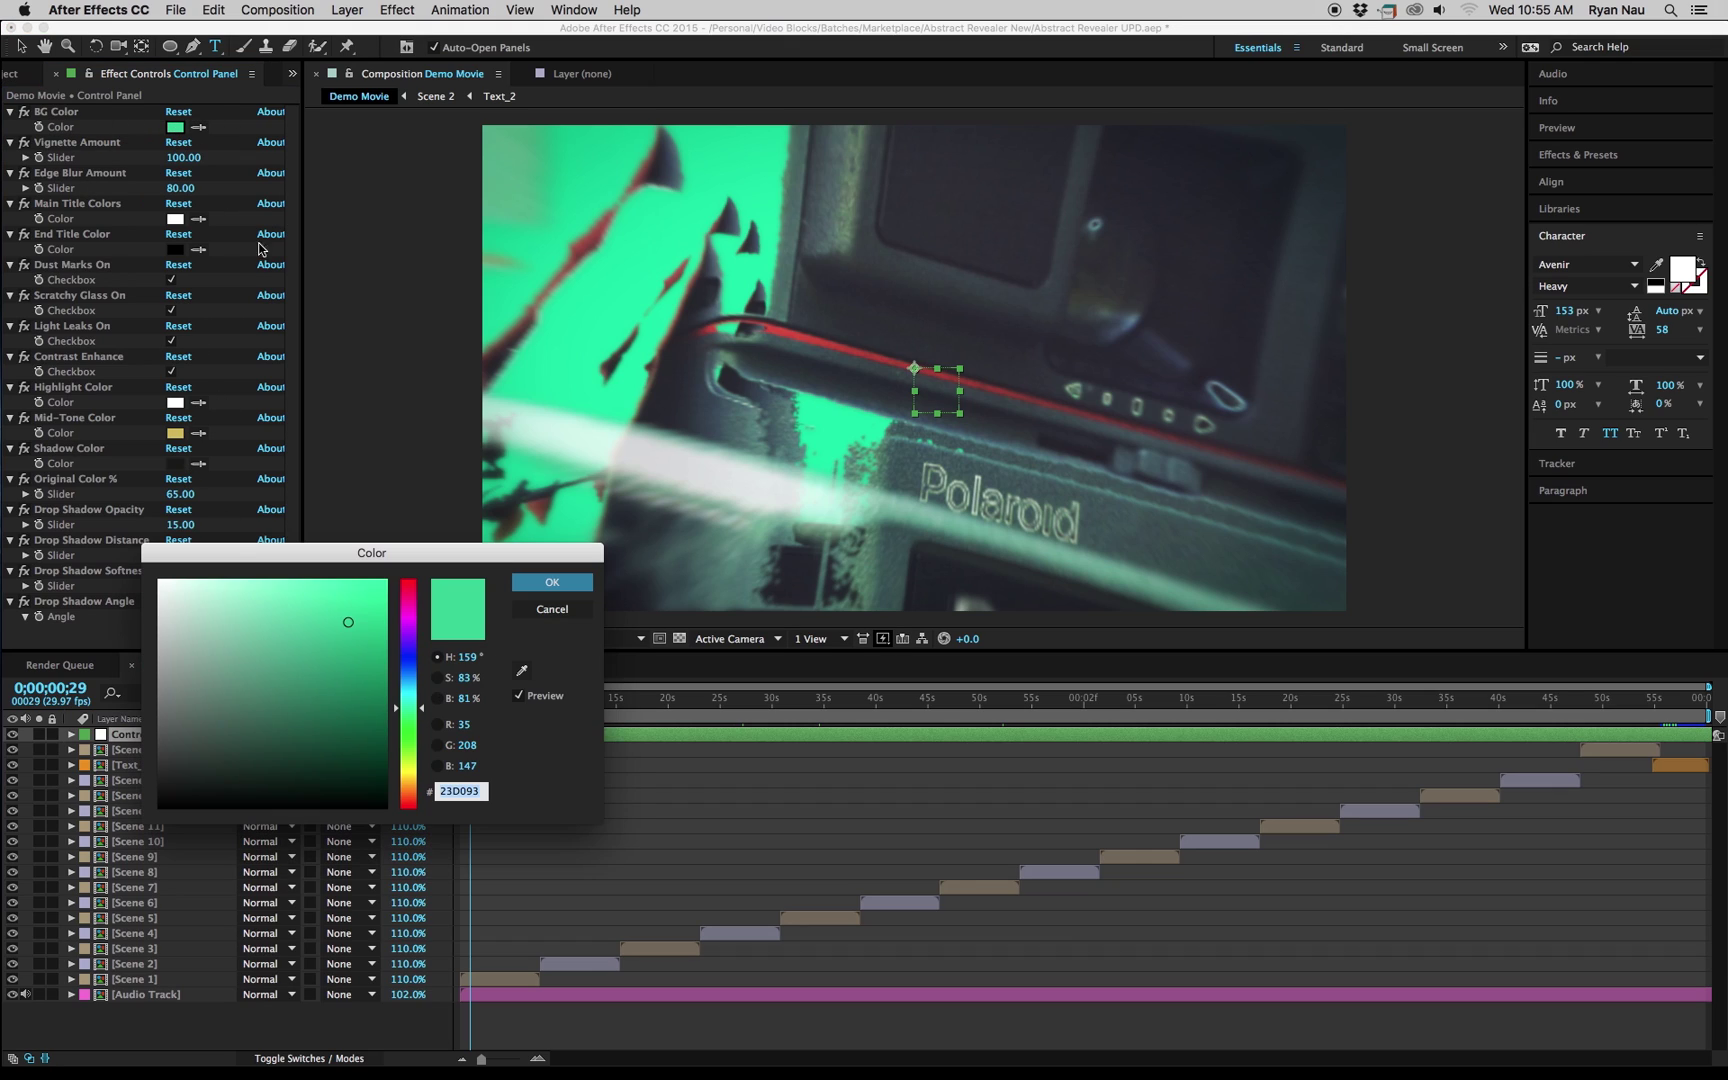
{"action": "left_click", "coordinate": [410, 591]}
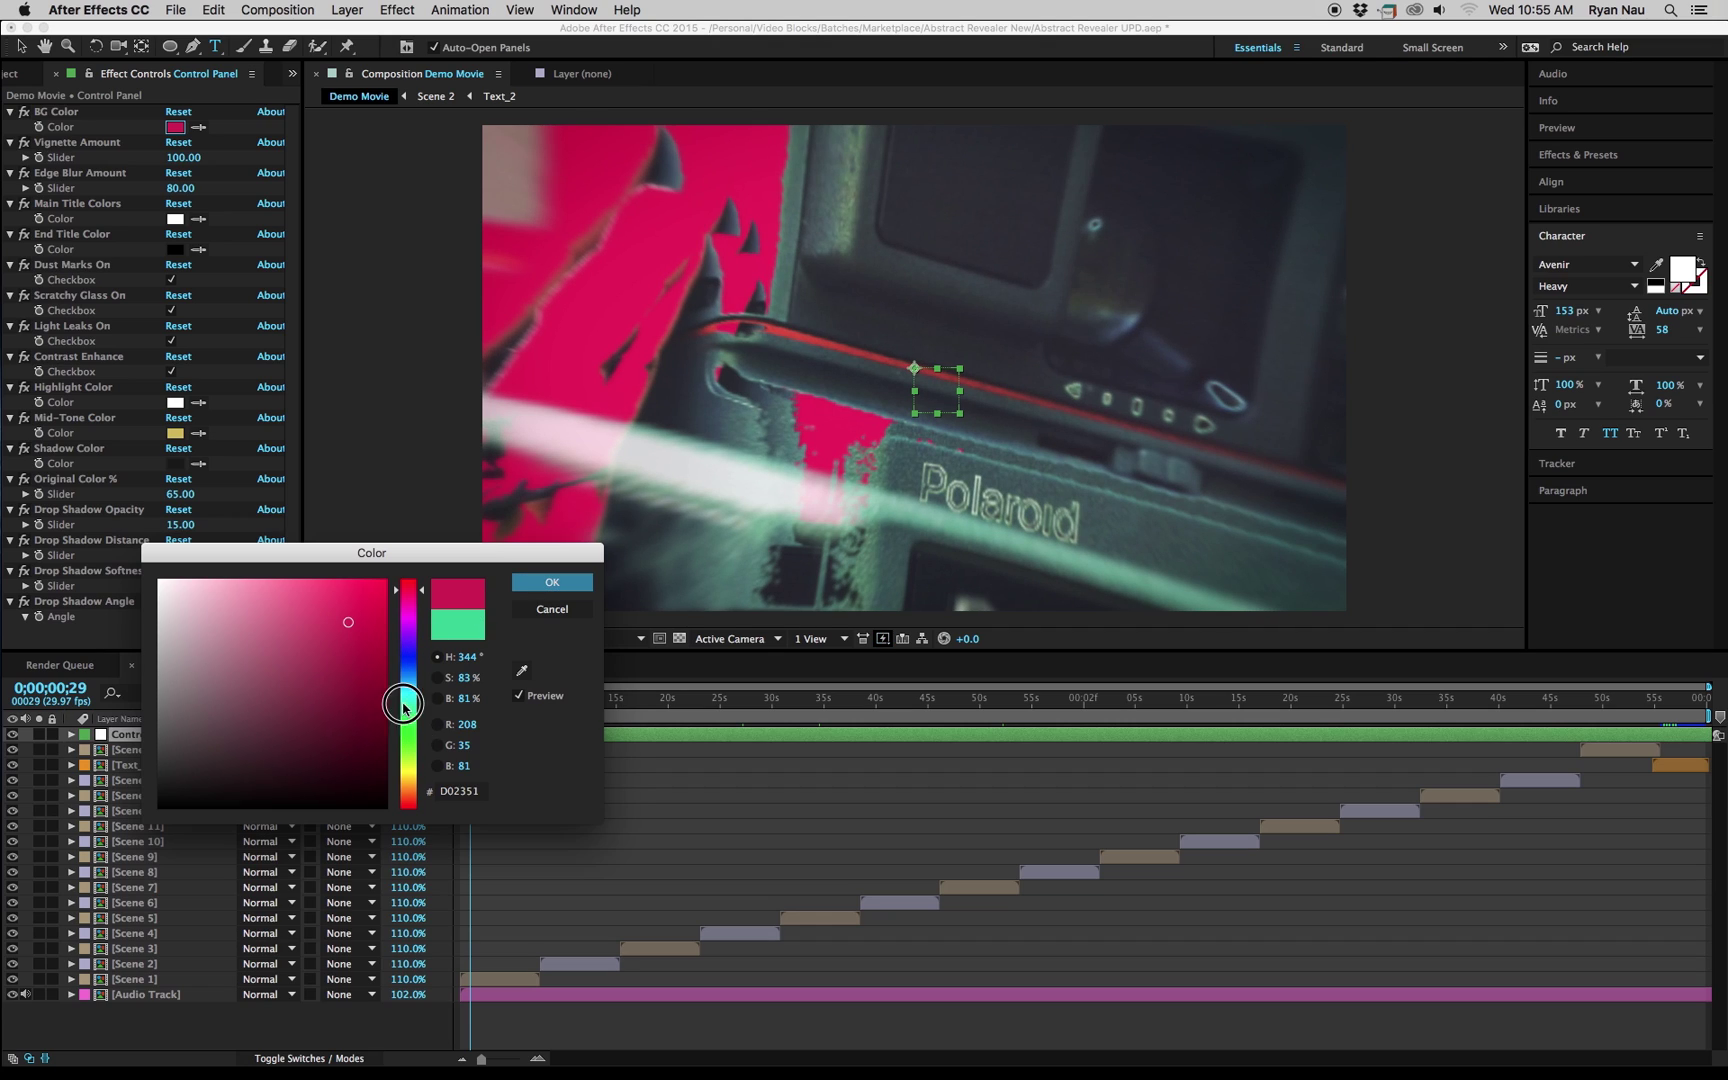
{"action": "left_click", "coordinate": [408, 677]}
{"action": "left_click", "coordinate": [552, 609]}
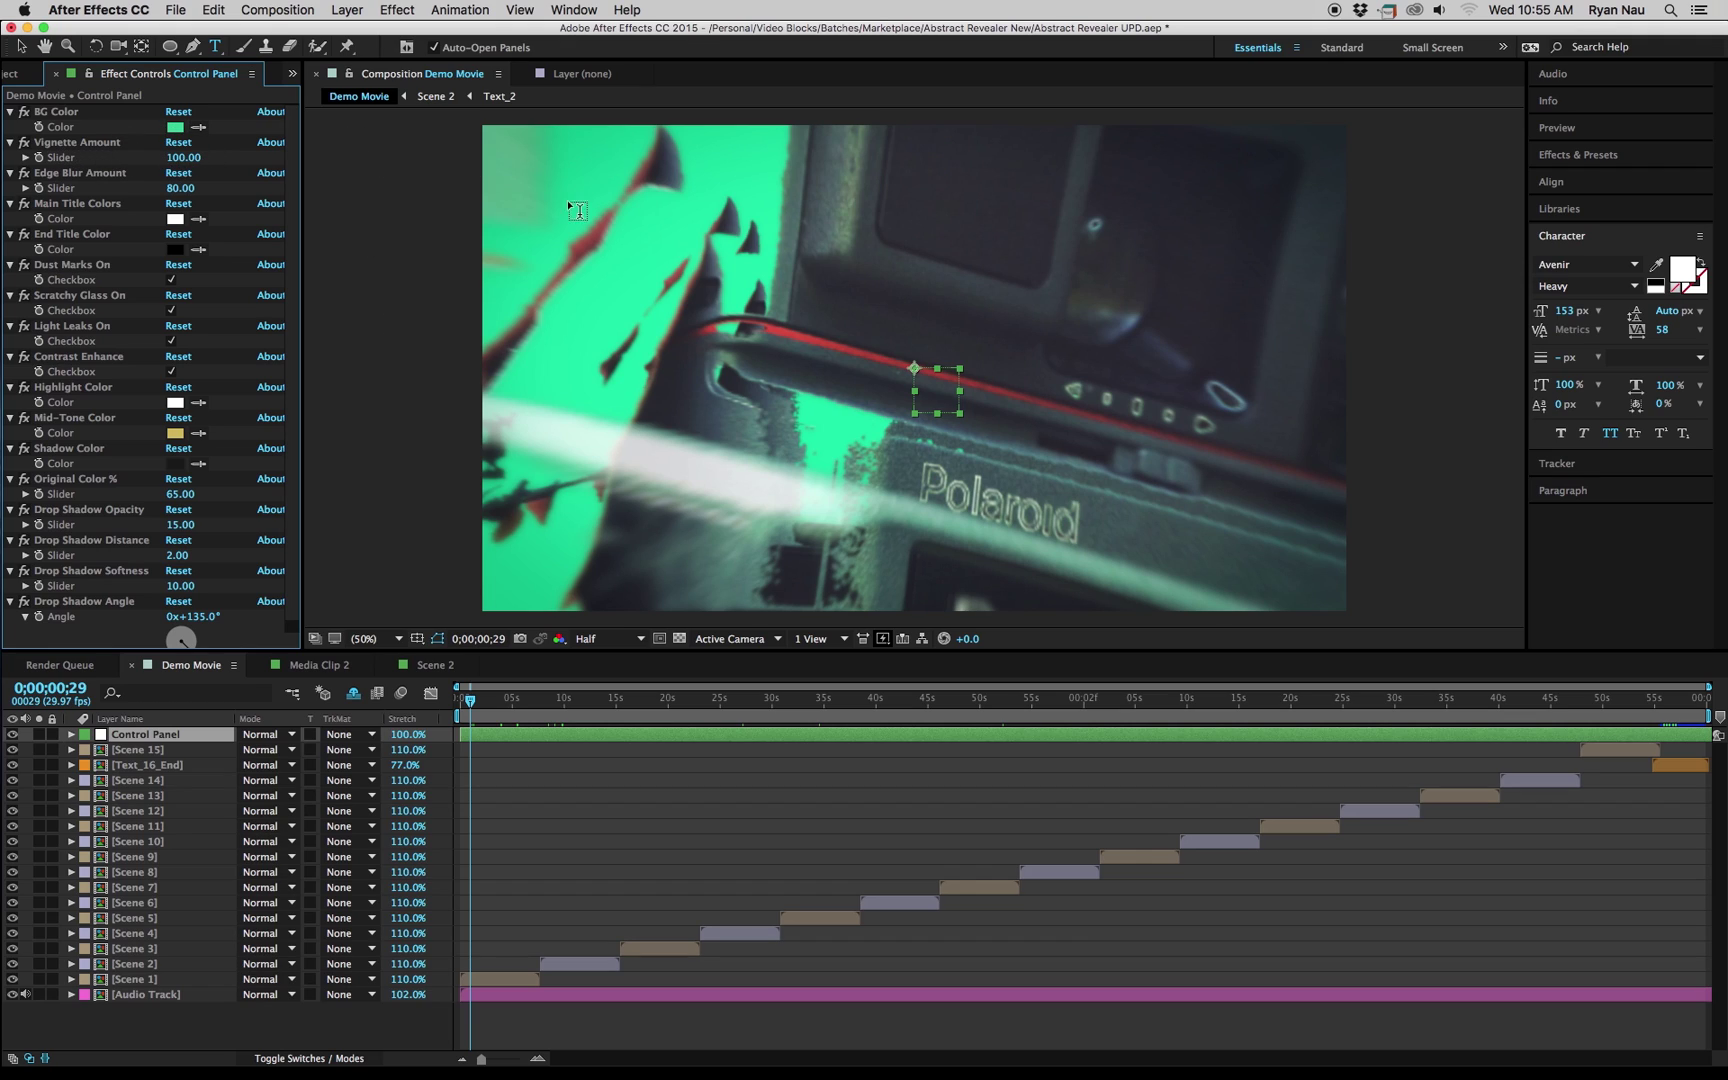
Try a Vignette Amount of 0 on the Control Panel and restore it to 100.
{"action": "left_click", "coordinate": [182, 157]}
{"action": "type", "text": "0"}
{"action": "key", "text": "Return"}
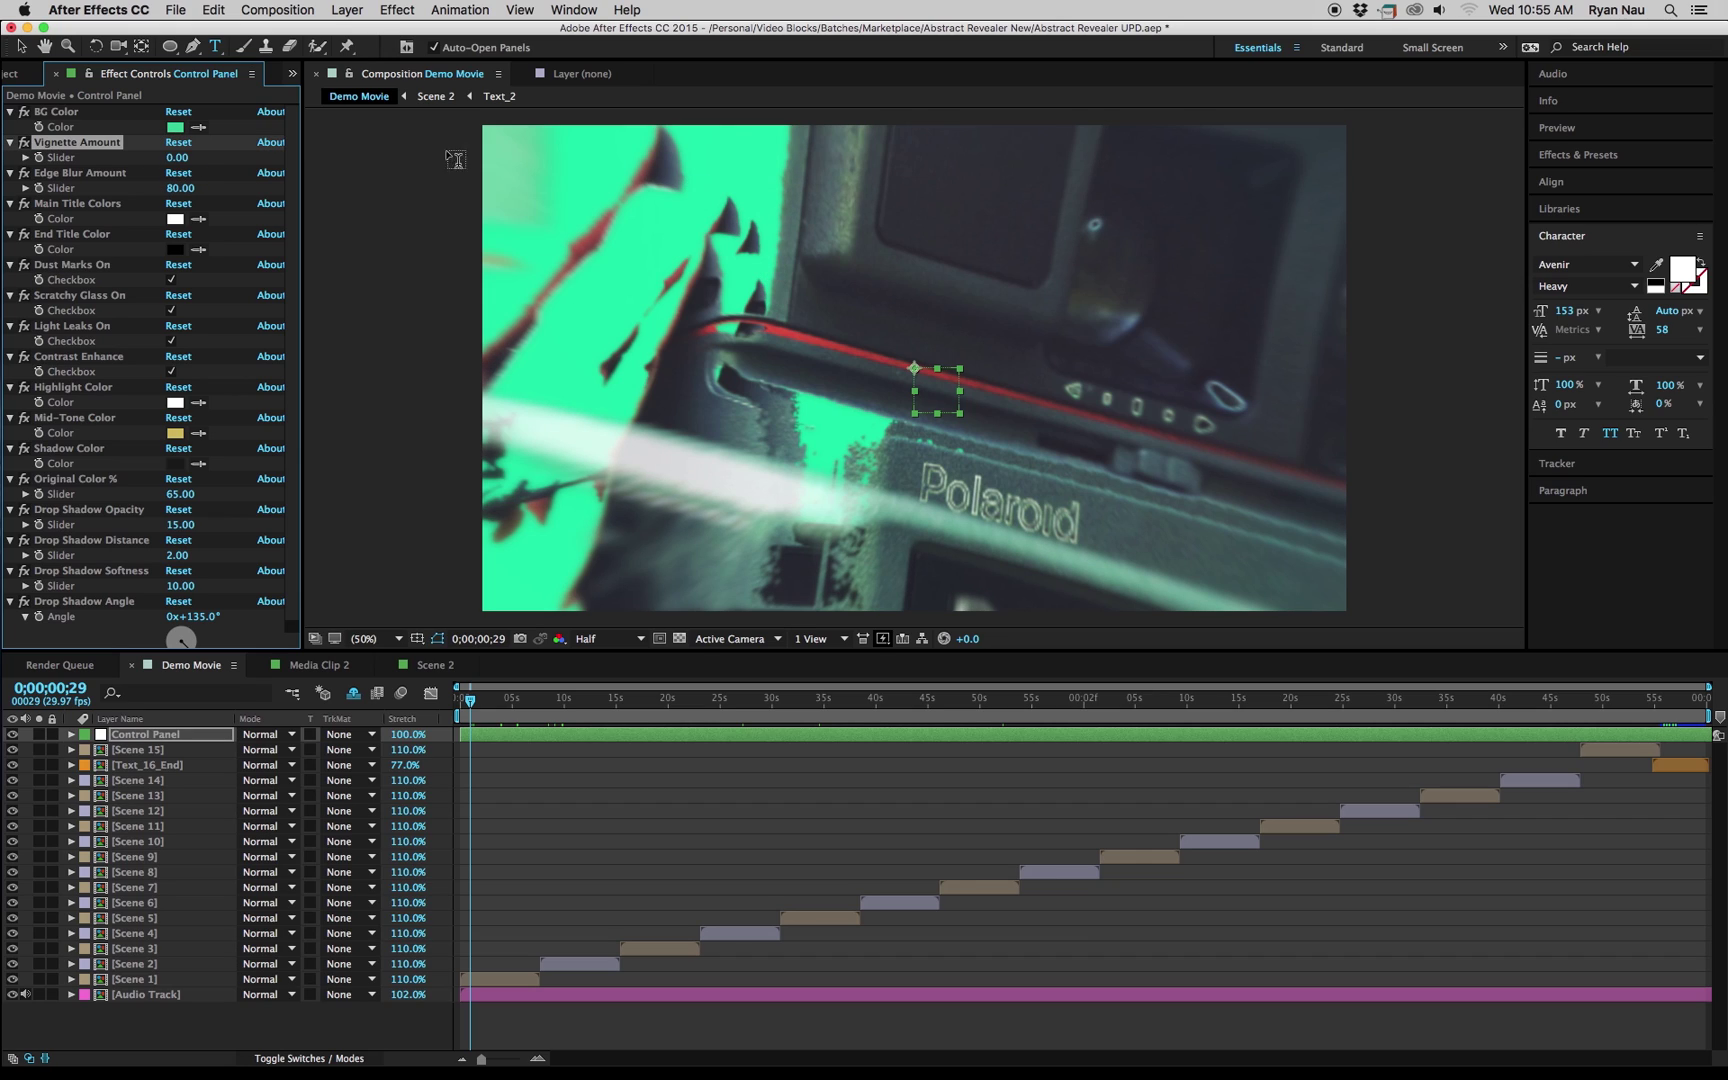
{"action": "mouse_move", "coordinate": [178, 158]}
{"action": "left_mouse_down"}
{"action": "mouse_move", "coordinate": [210, 160]}
{"action": "mouse_move", "coordinate": [178, 160]}
{"action": "left_mouse_up"}
{"action": "left_click", "coordinate": [177, 158]}
{"action": "type", "text": "28"}
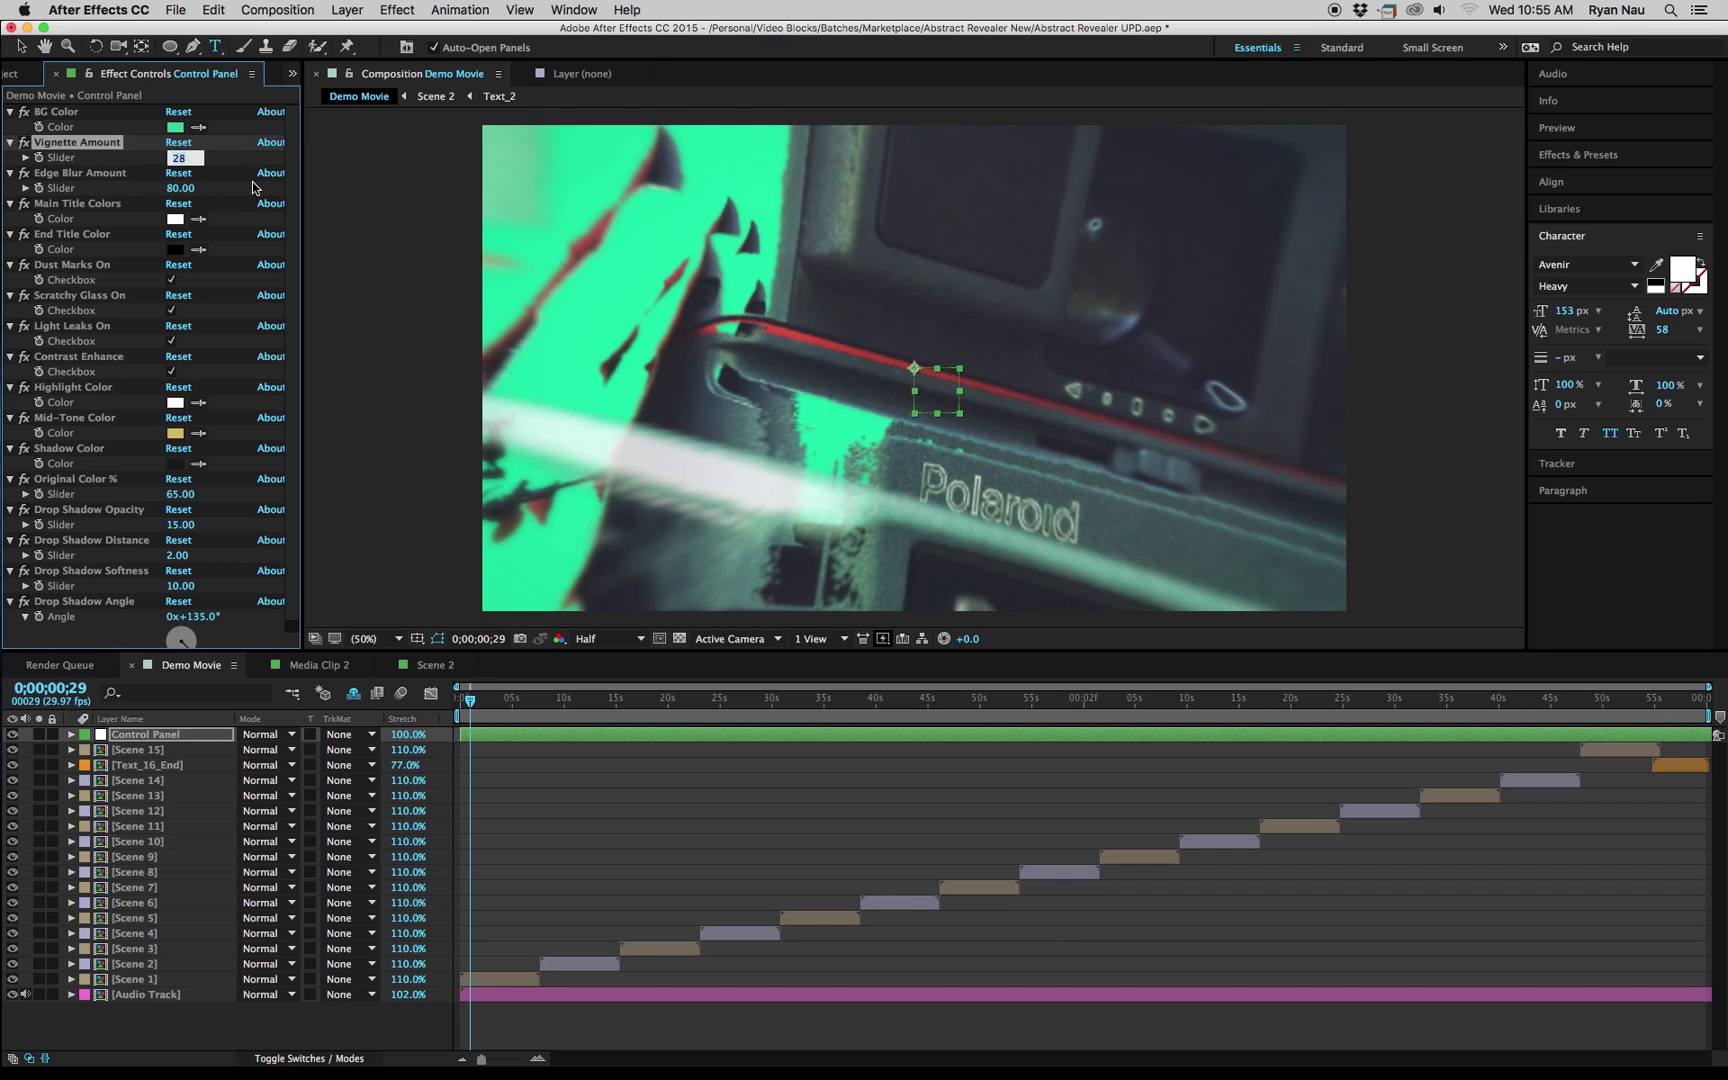
{"action": "type", "text": "0"}
{"action": "key", "text": "Return"}
Set the Edge Blur Amount to 0 and the composition preview resolution to Full.
{"action": "left_click", "coordinate": [118, 173]}
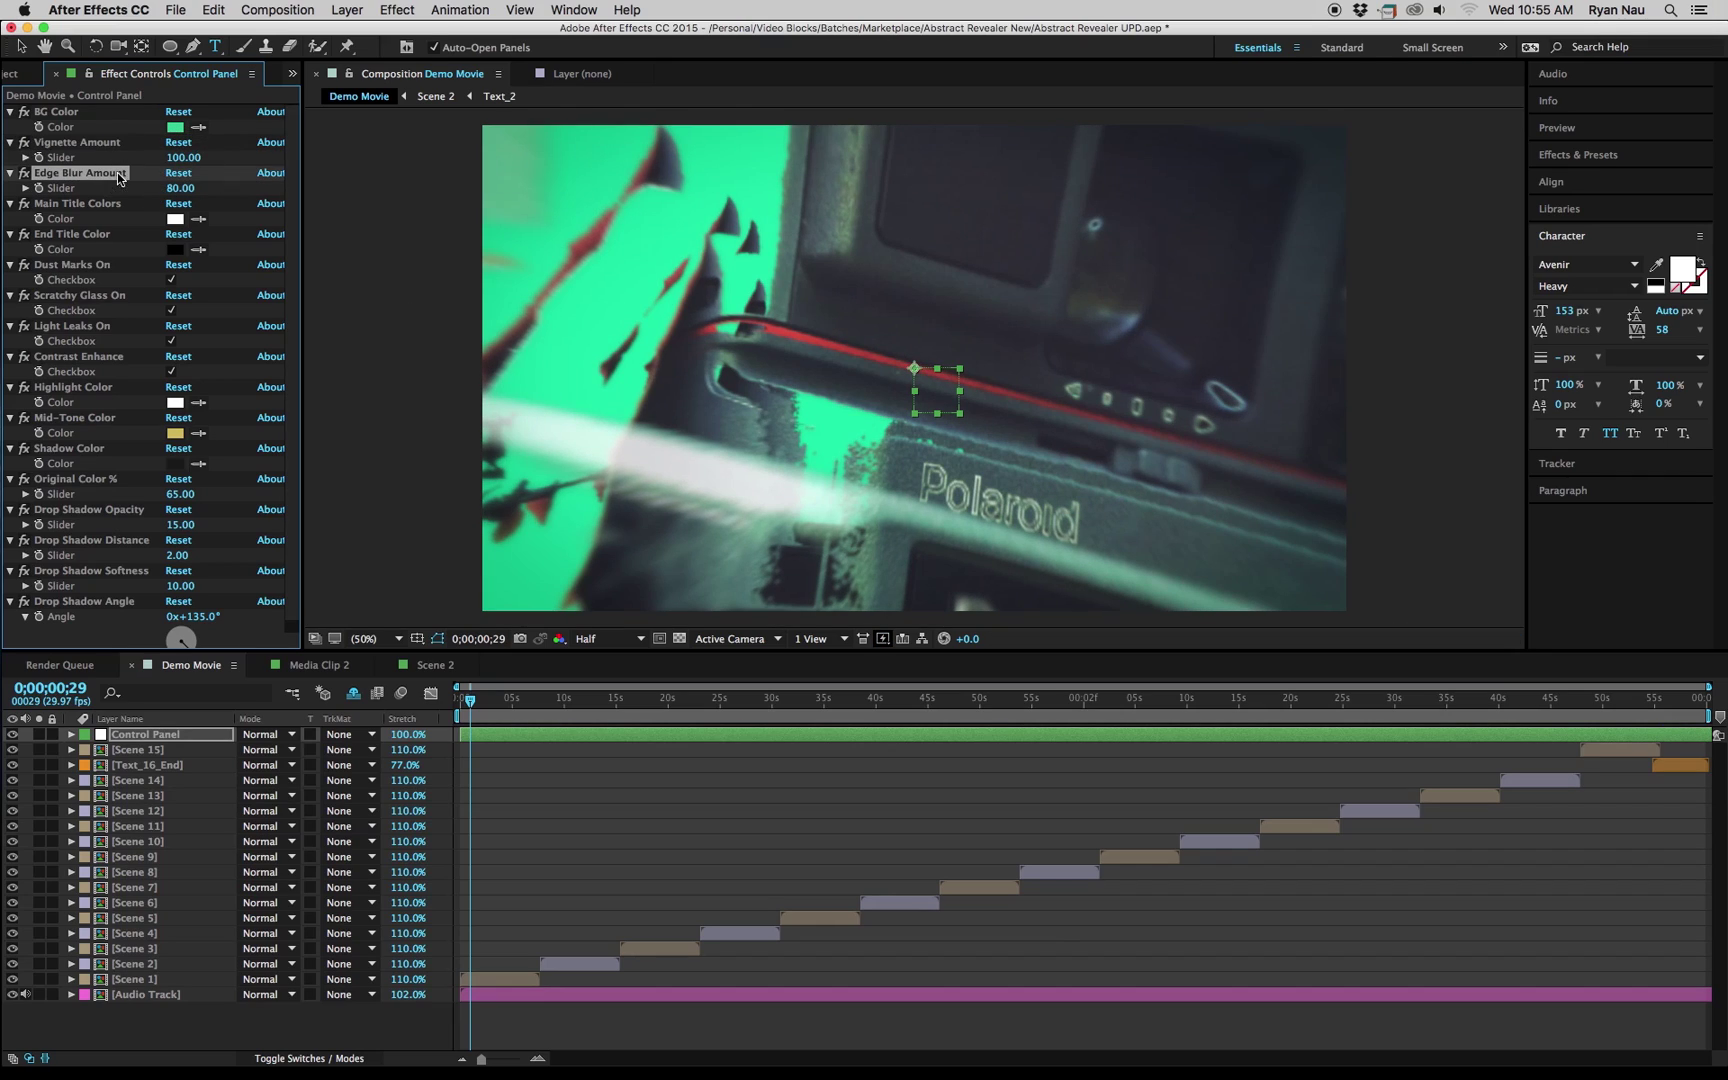
{"action": "left_click", "coordinate": [180, 188]}
{"action": "type", "text": "0"}
{"action": "key", "text": "Return"}
{"action": "left_click", "coordinate": [608, 639]}
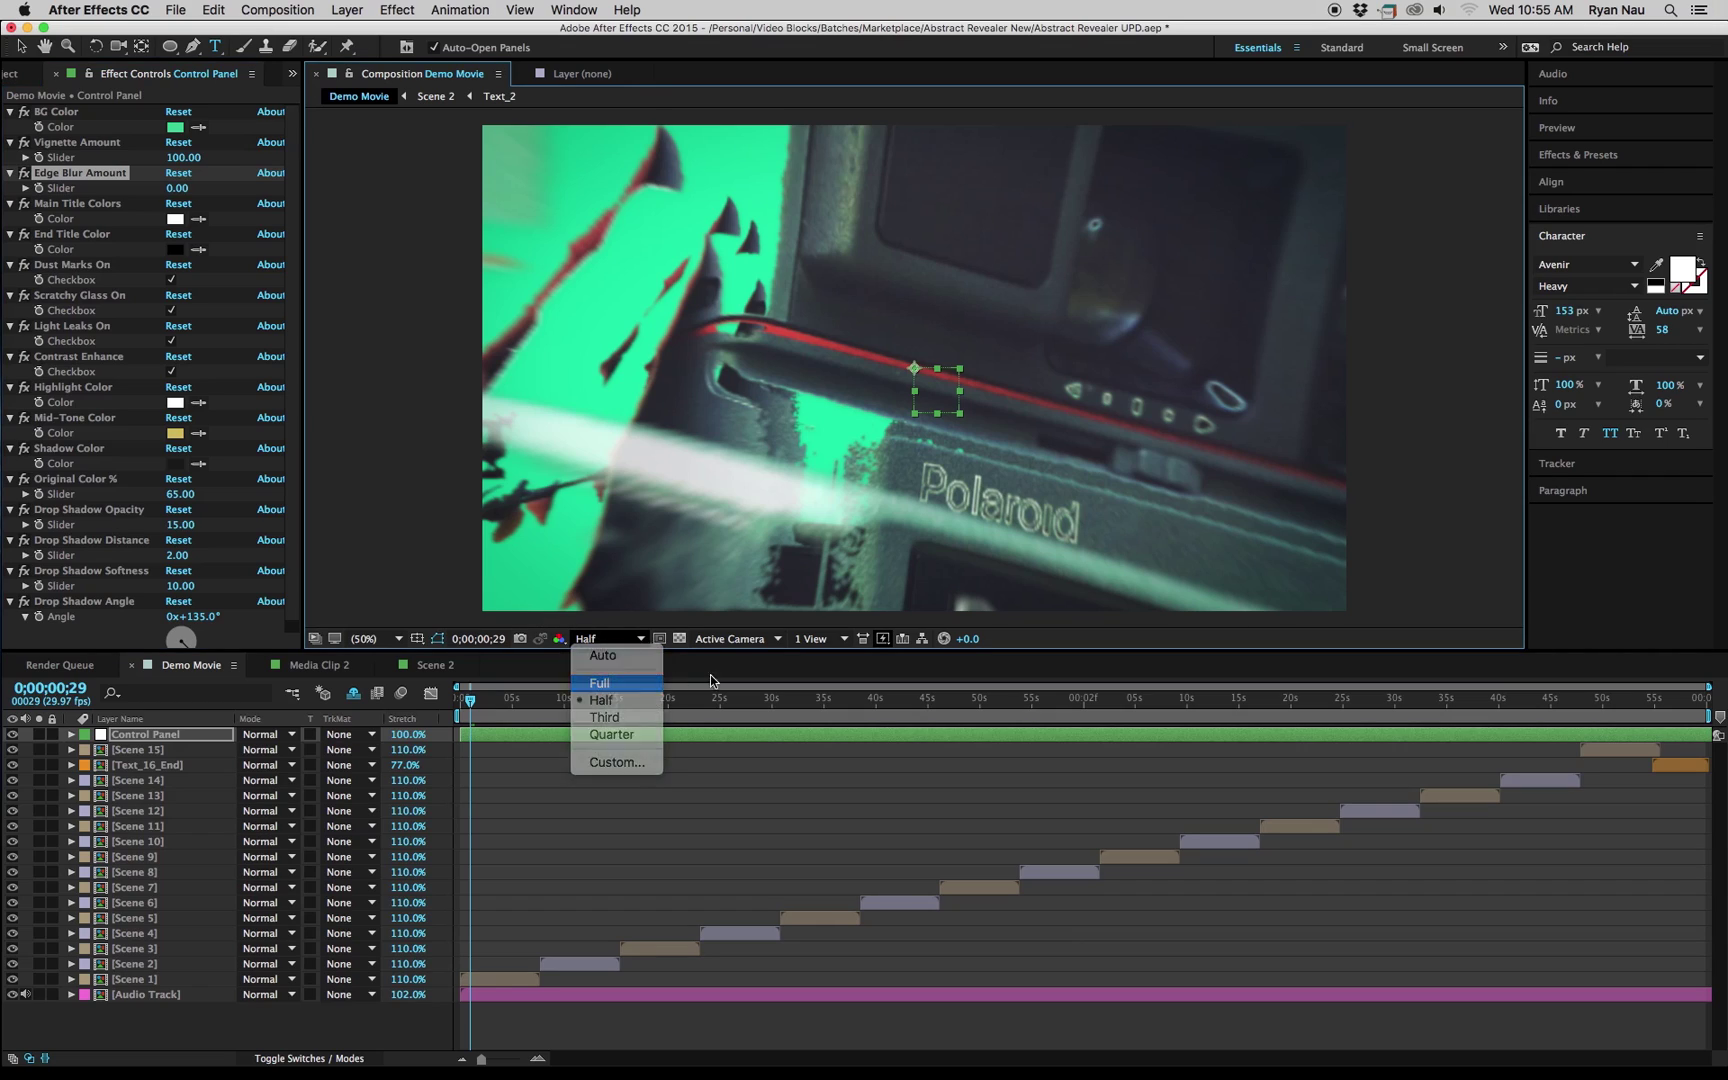
{"action": "left_click", "coordinate": [600, 683]}
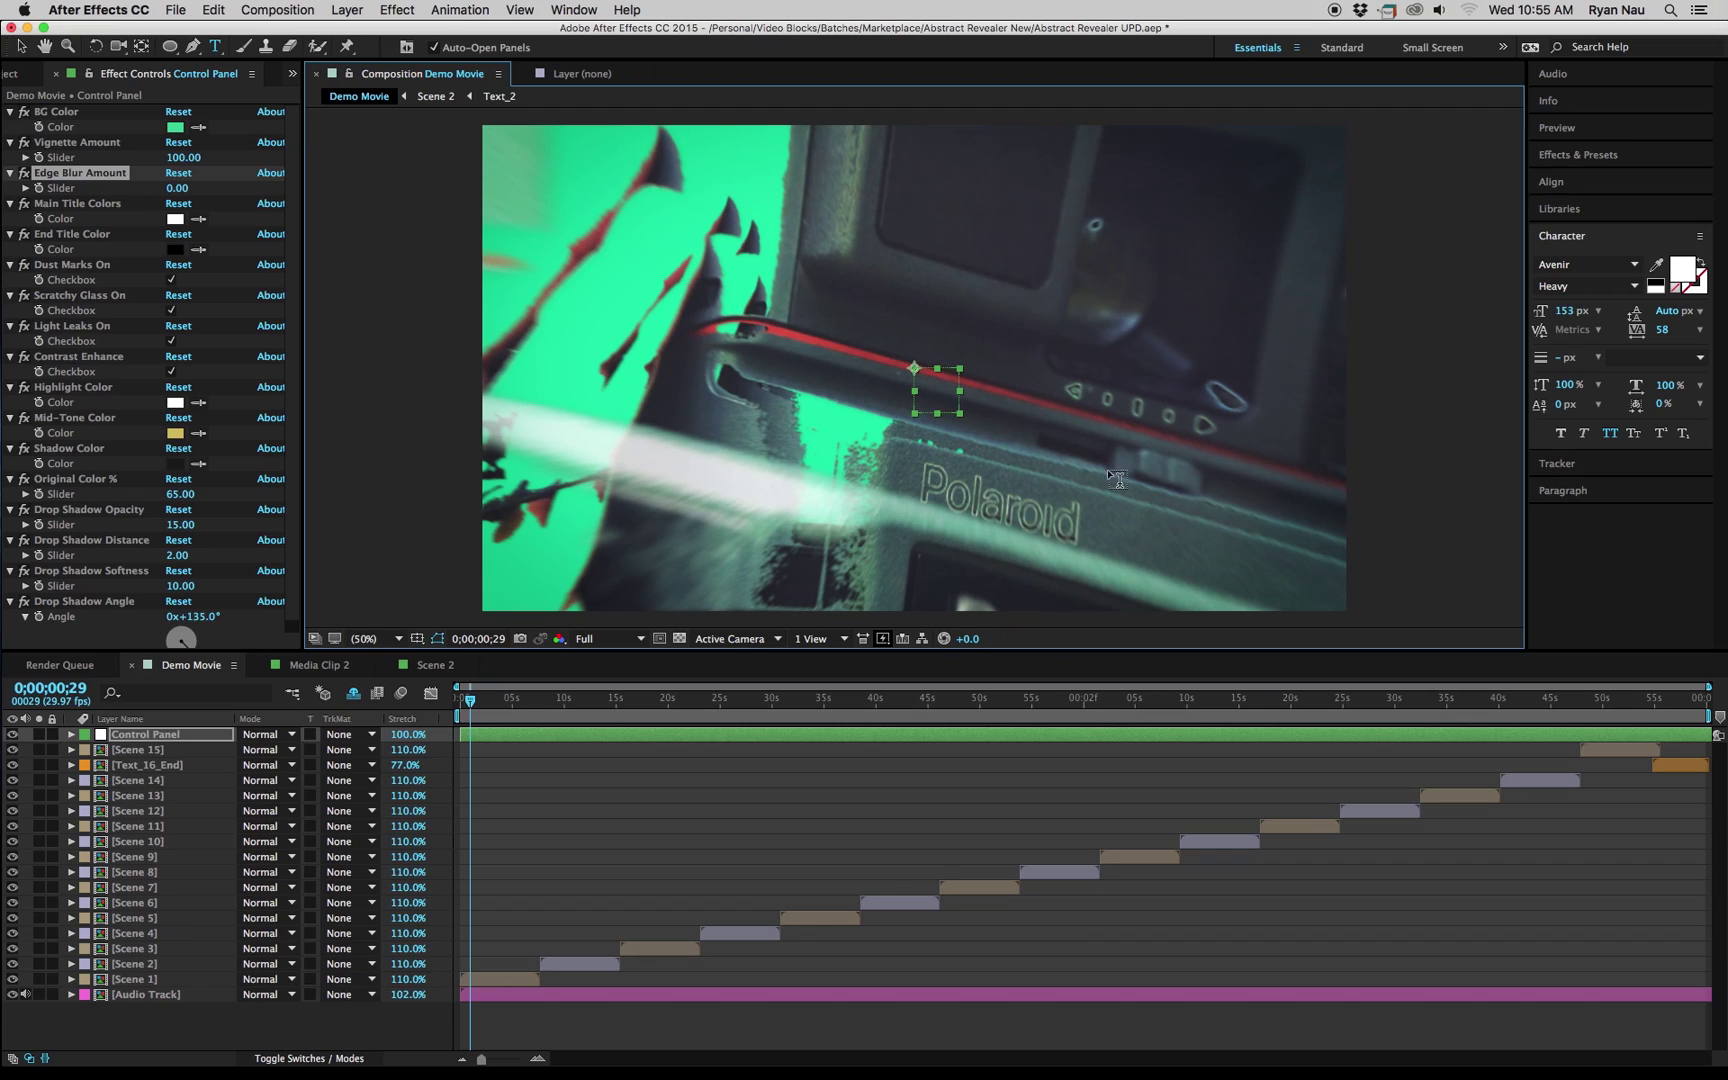
Try an Edge Blur Amount of 100 and set it back to 80.
{"action": "left_click", "coordinate": [177, 188]}
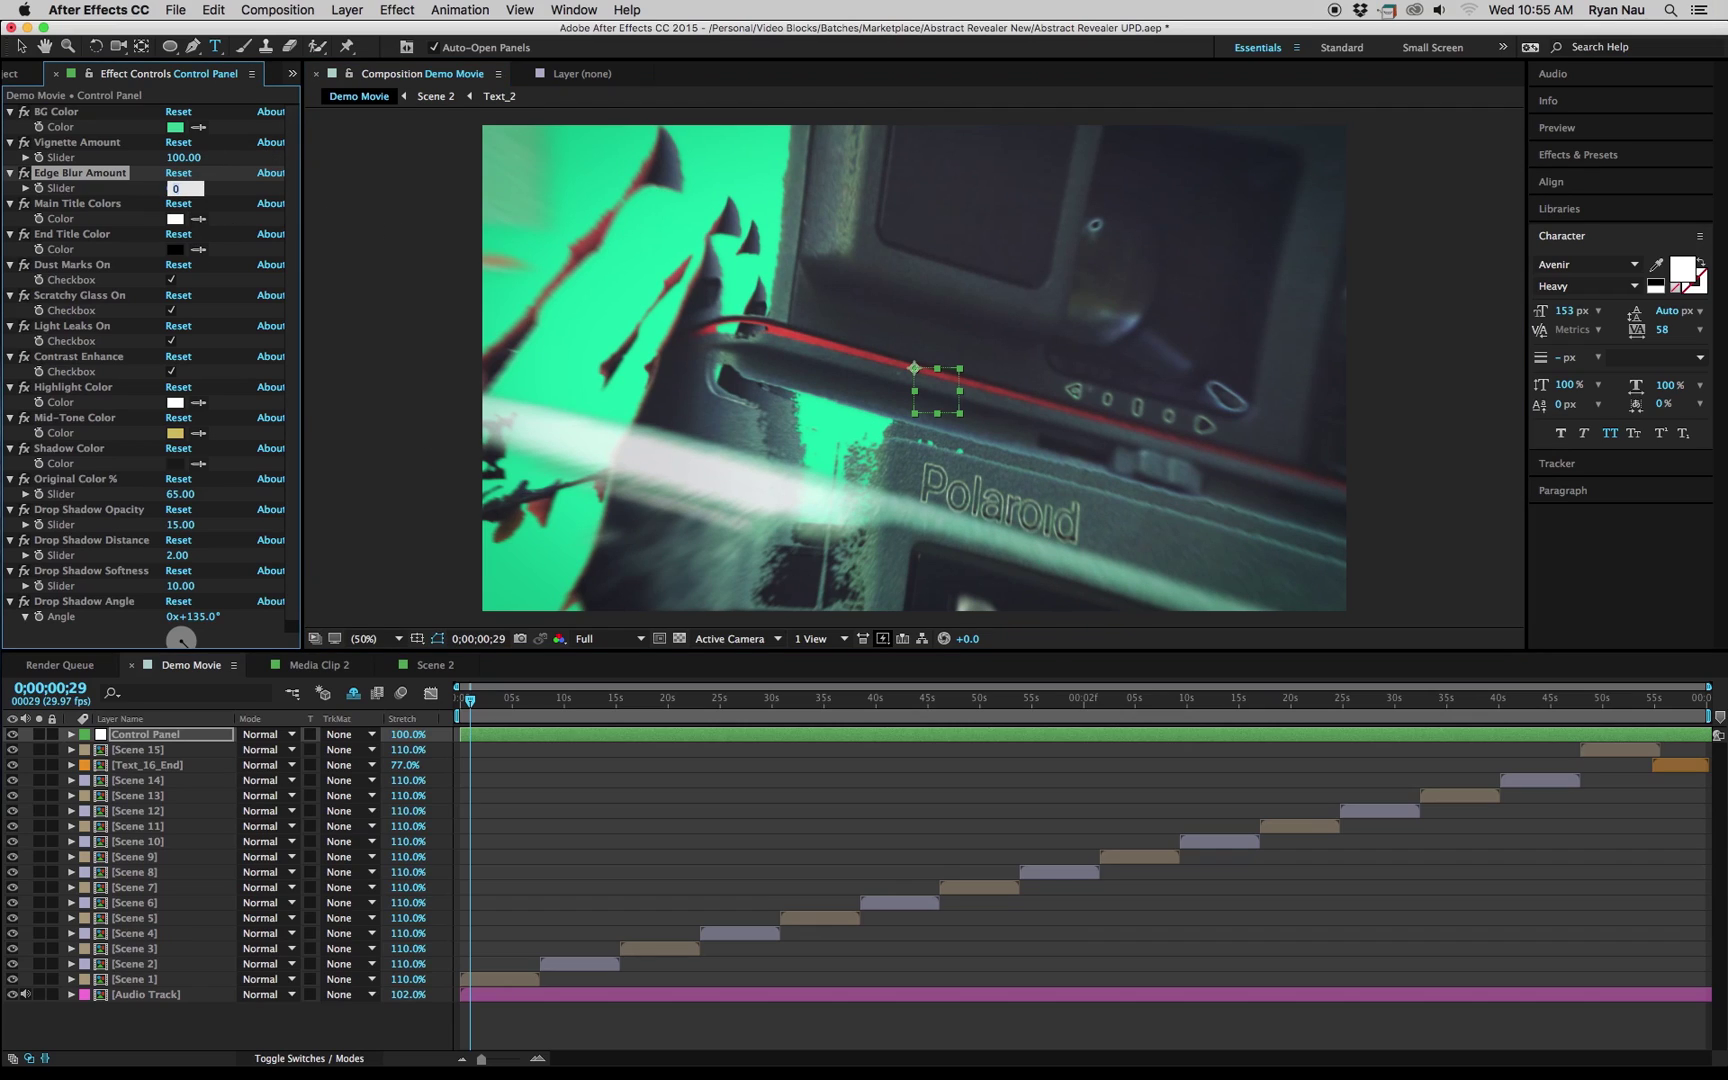
{"action": "type", "text": "100"}
{"action": "key", "text": "Return"}
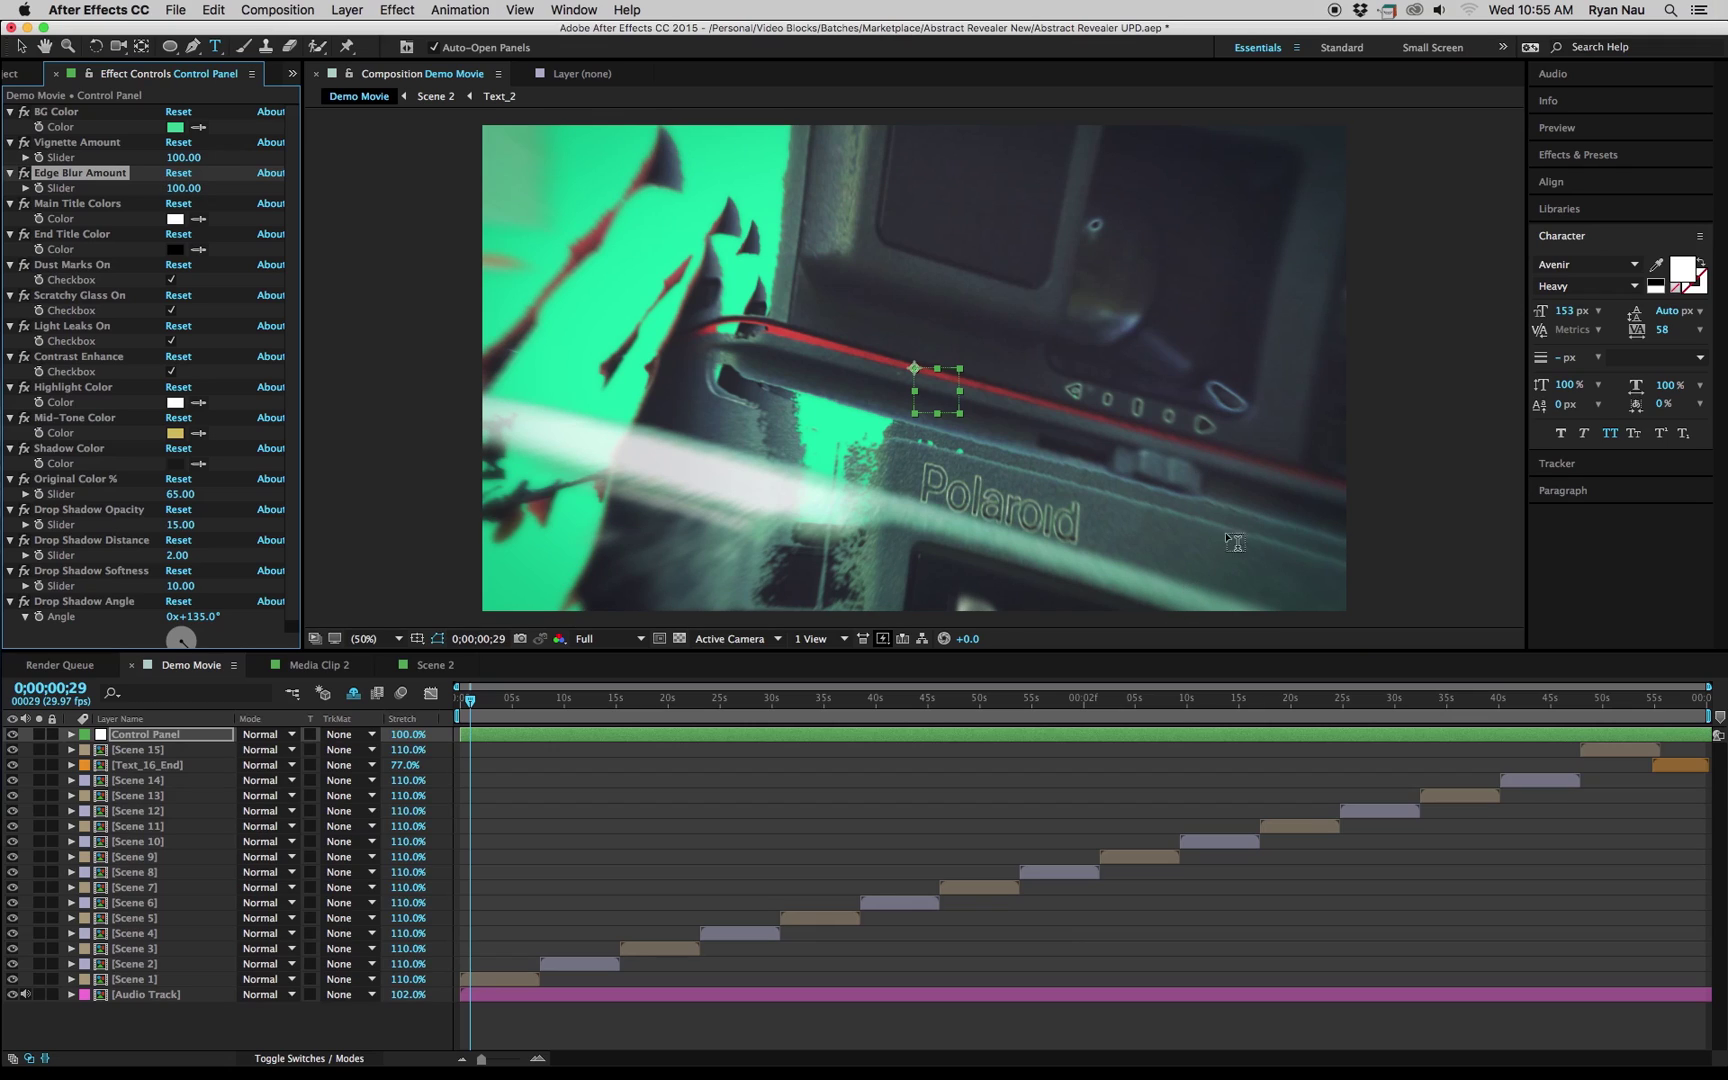
{"action": "left_click", "coordinate": [181, 190]}
{"action": "type", "text": "80"}
{"action": "key", "text": "Return"}
Try red F72F2F for the Control Panel's Main Title Colors on a frame showing the first scene's title and cancel the color change.
{"action": "left_click", "coordinate": [518, 700]}
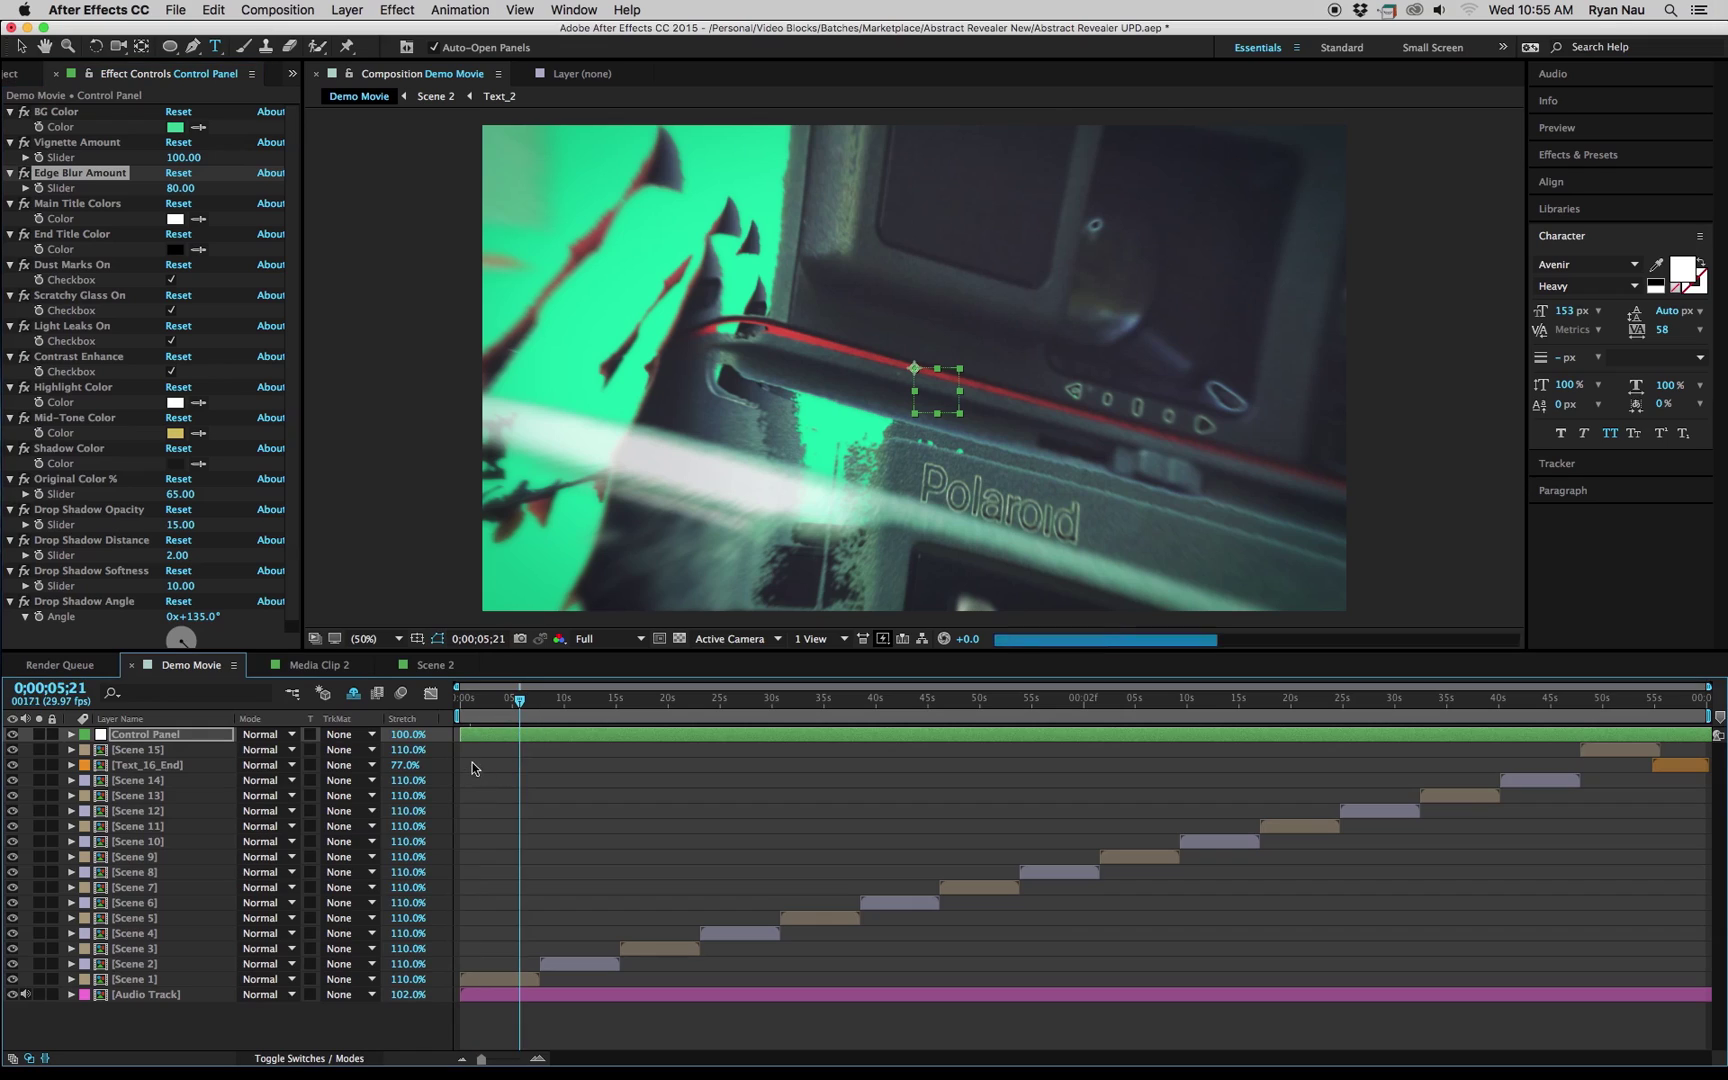
{"action": "left_click", "coordinate": [508, 702]}
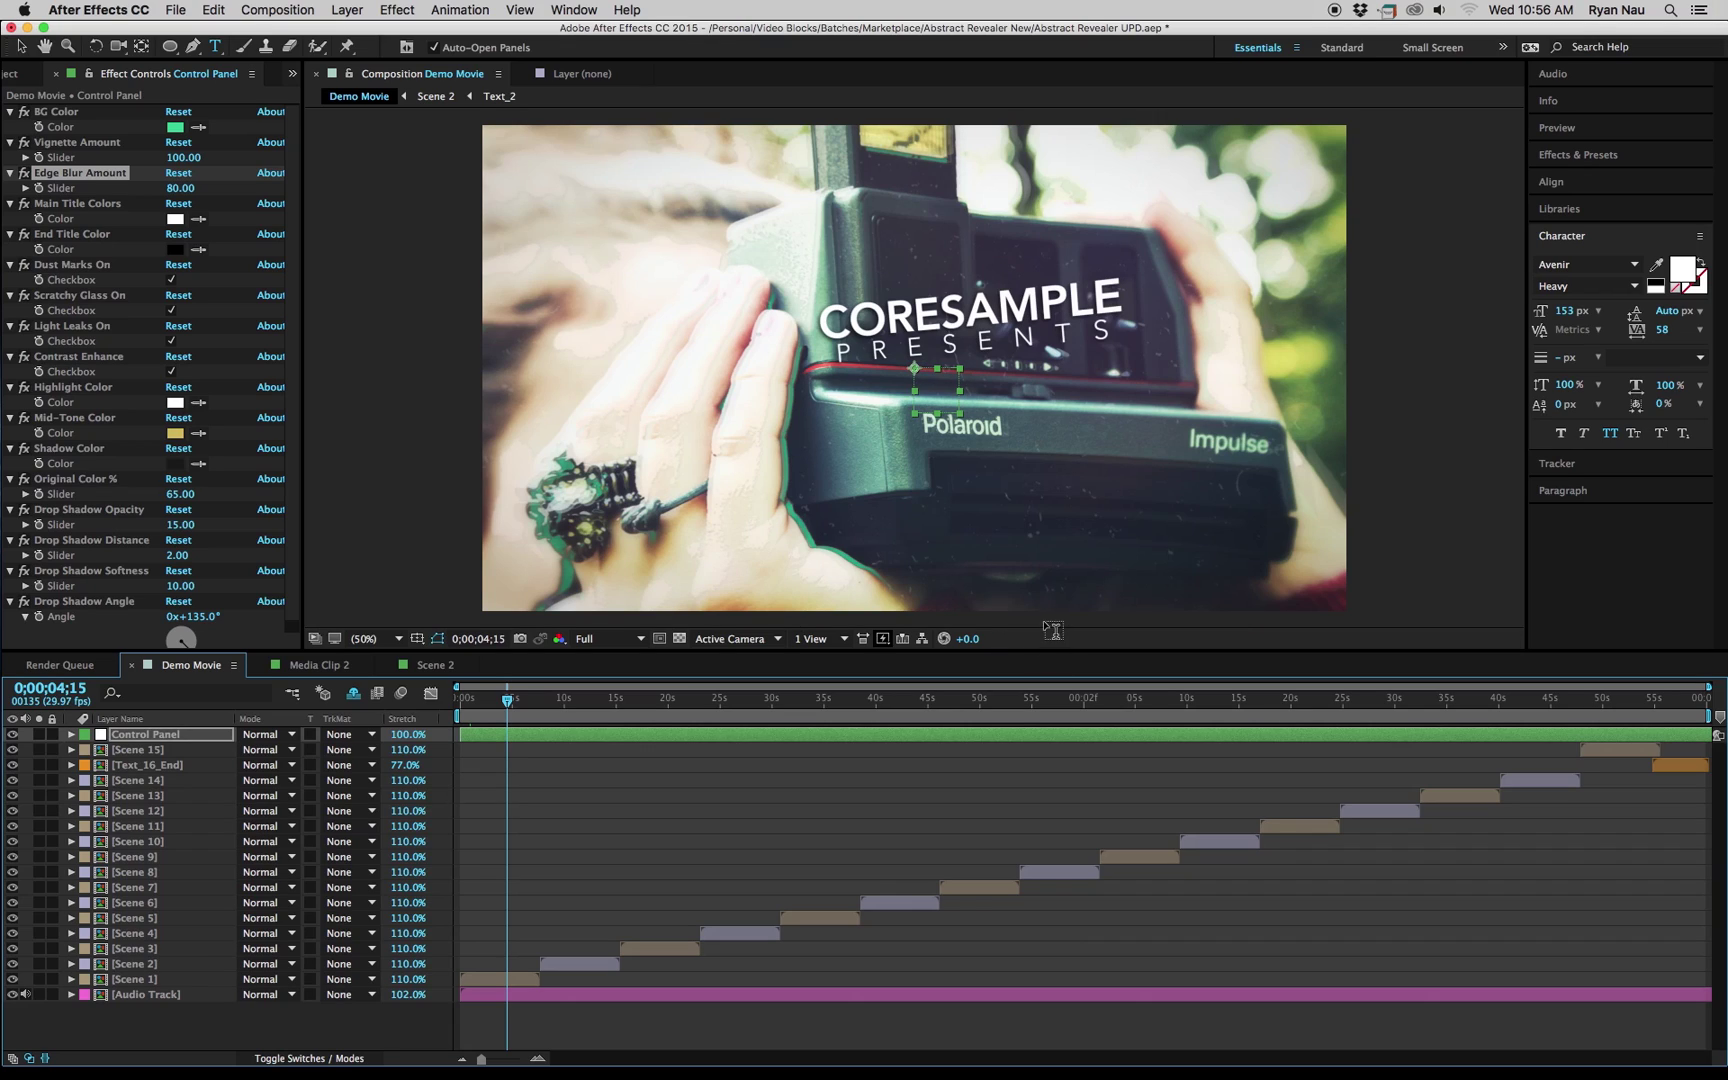
{"action": "left_click", "coordinate": [175, 219]}
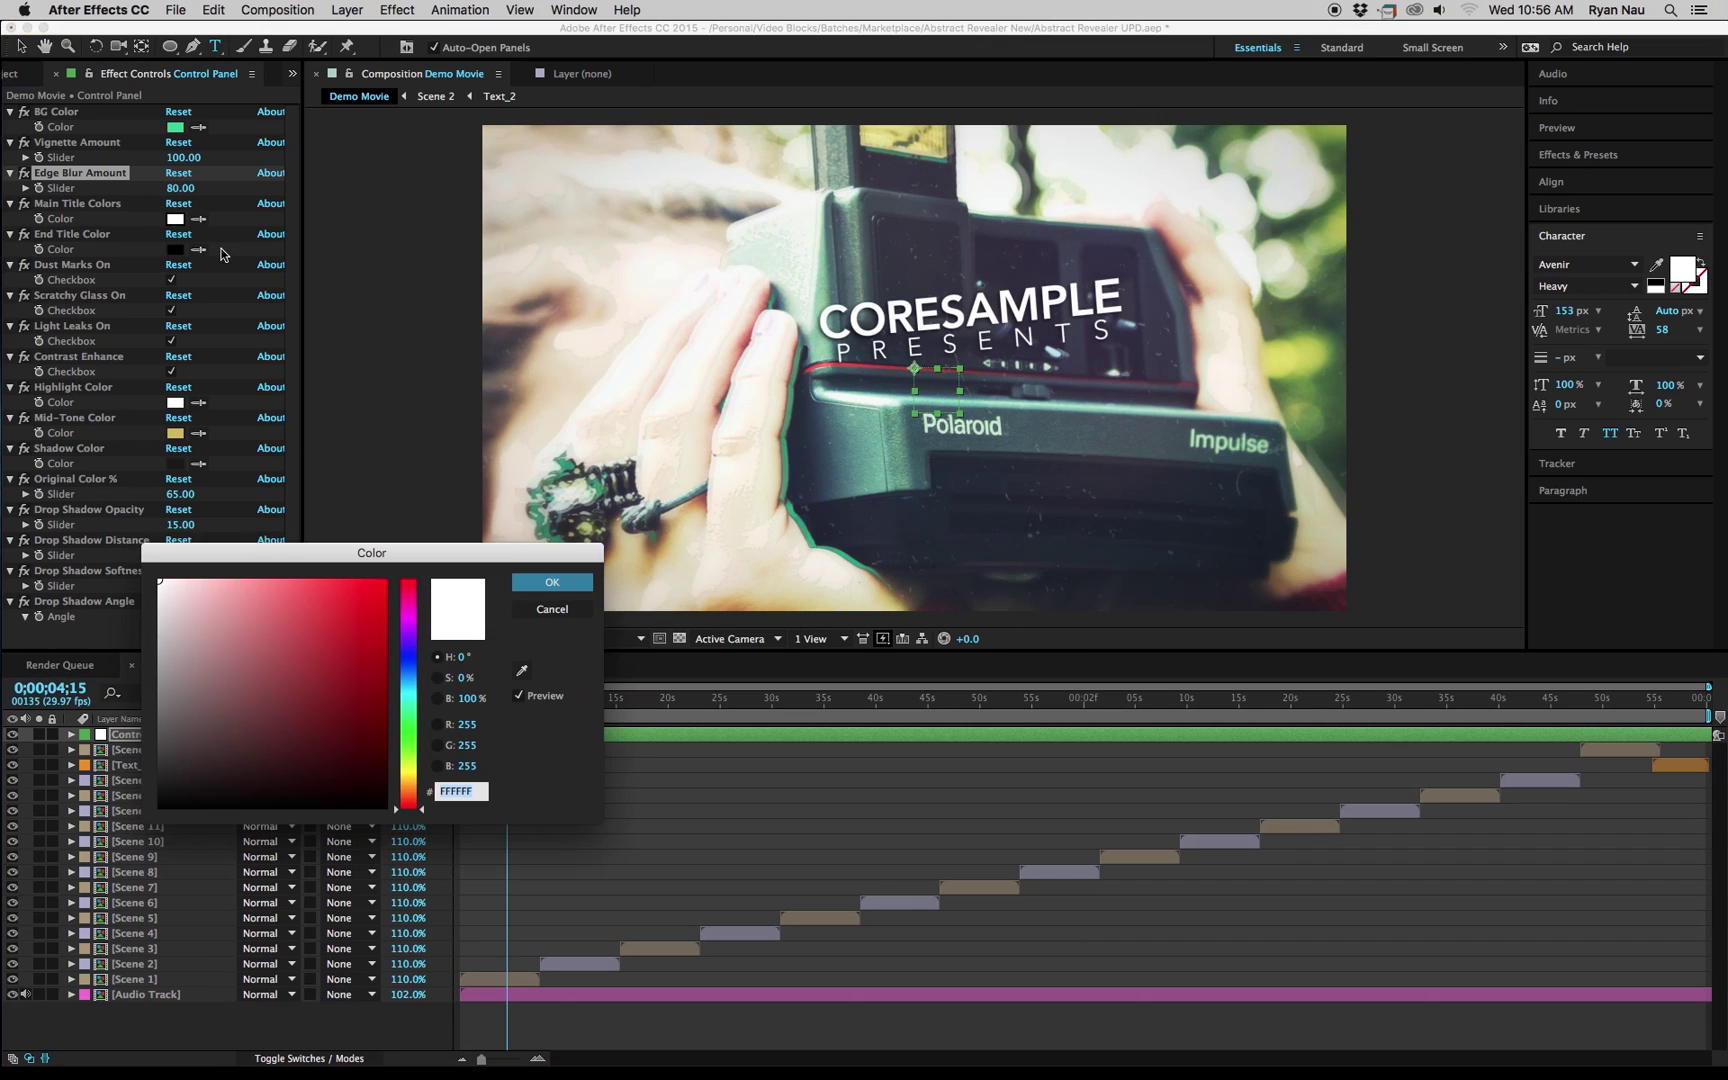
{"action": "left_click", "coordinate": [343, 587]}
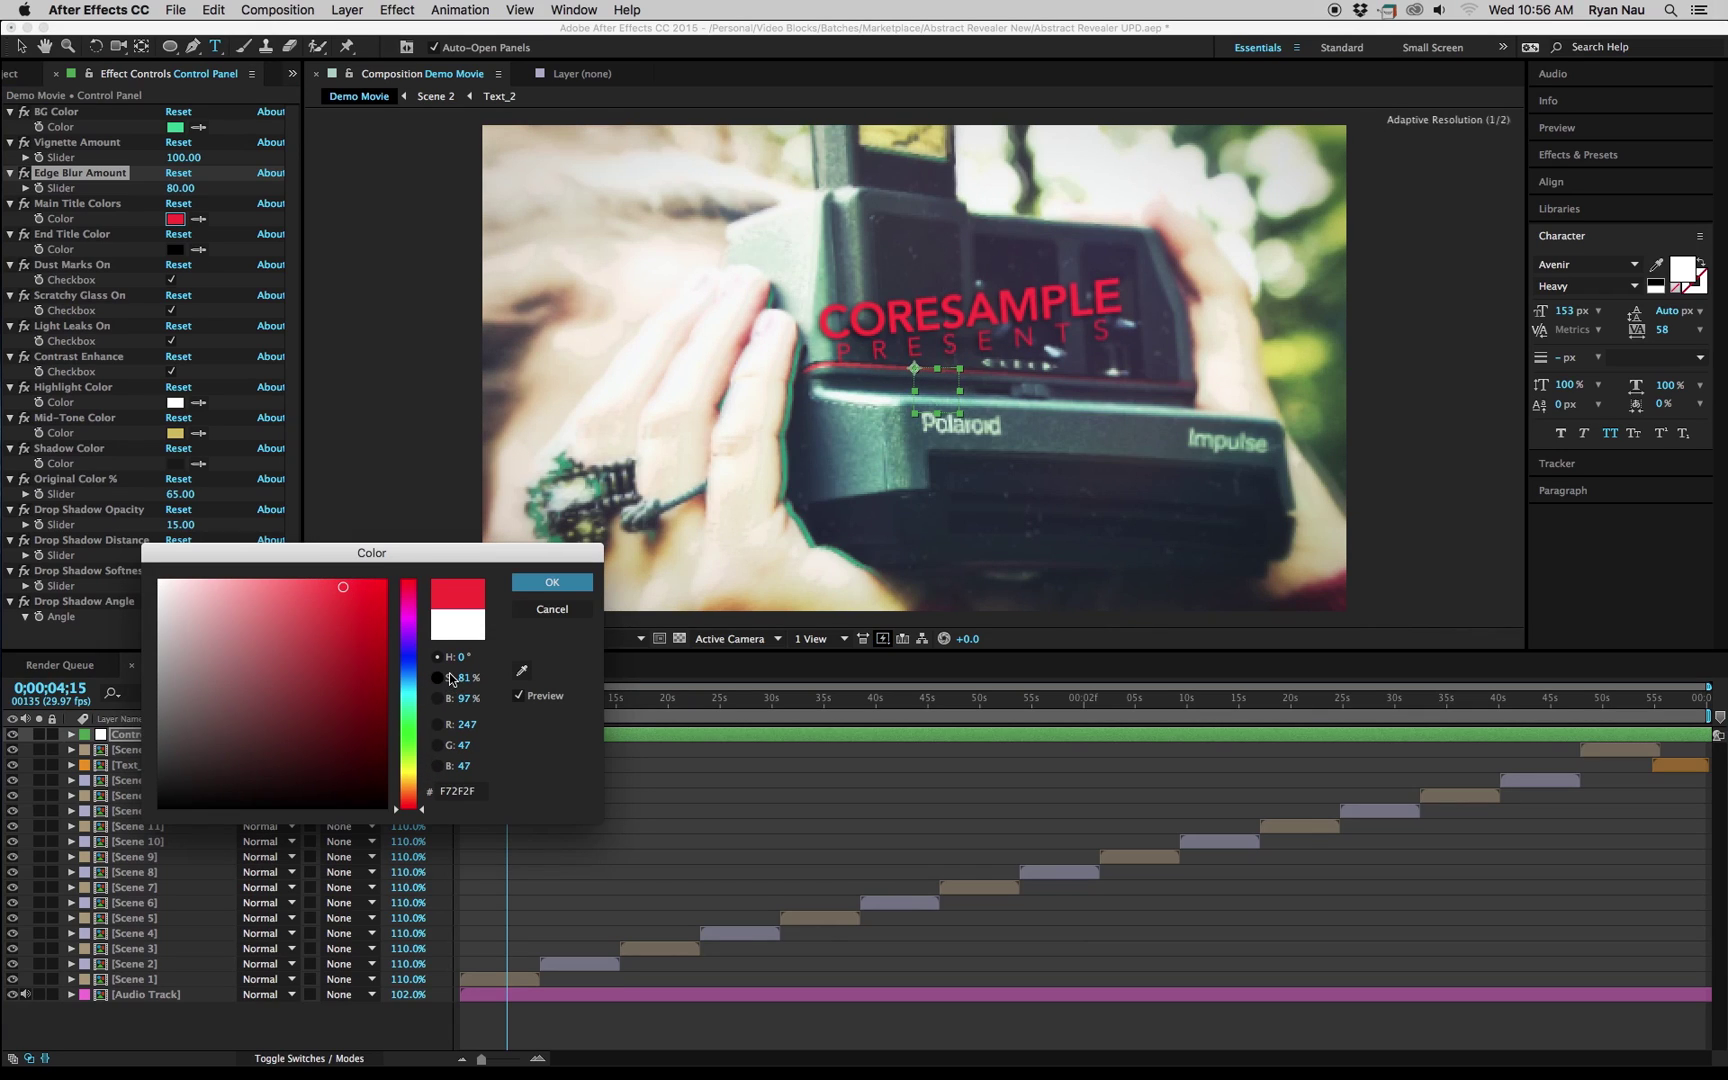
{"action": "left_click", "coordinate": [540, 614]}
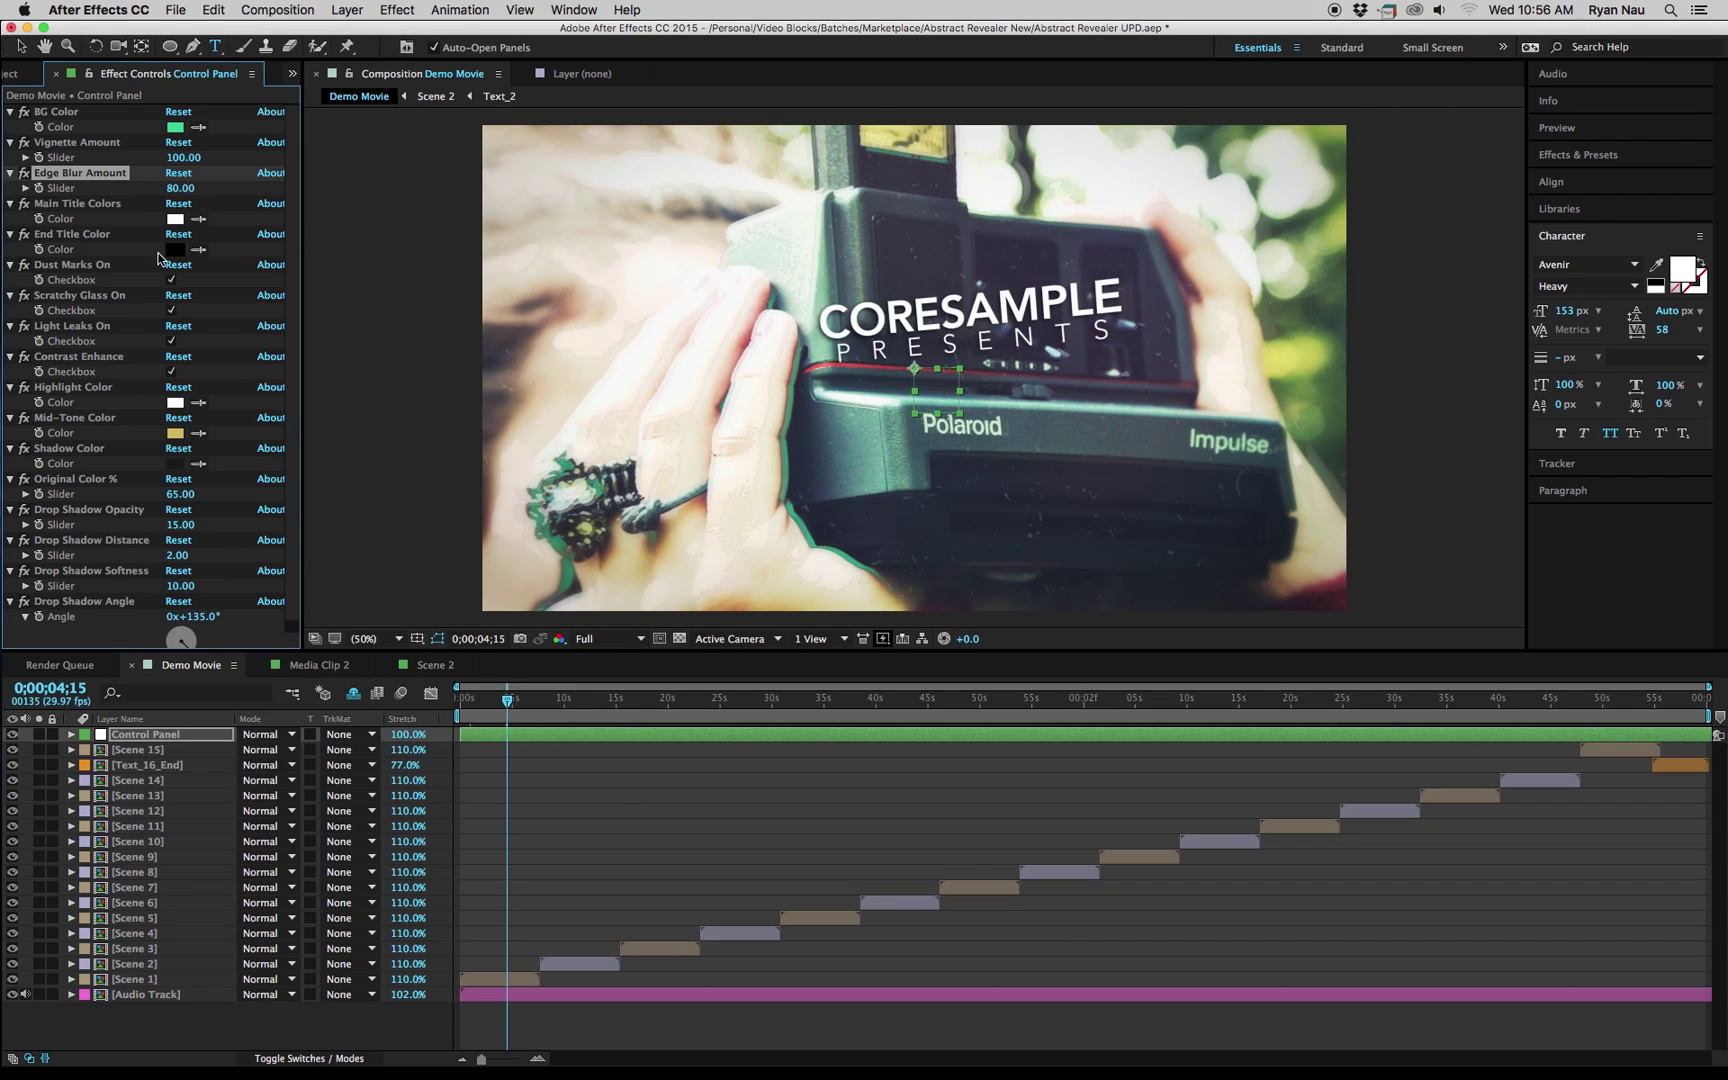
Try white FFFFFF for the End Title Color on the closing title frame and cancel the color change.
{"action": "left_click", "coordinate": [1680, 700]}
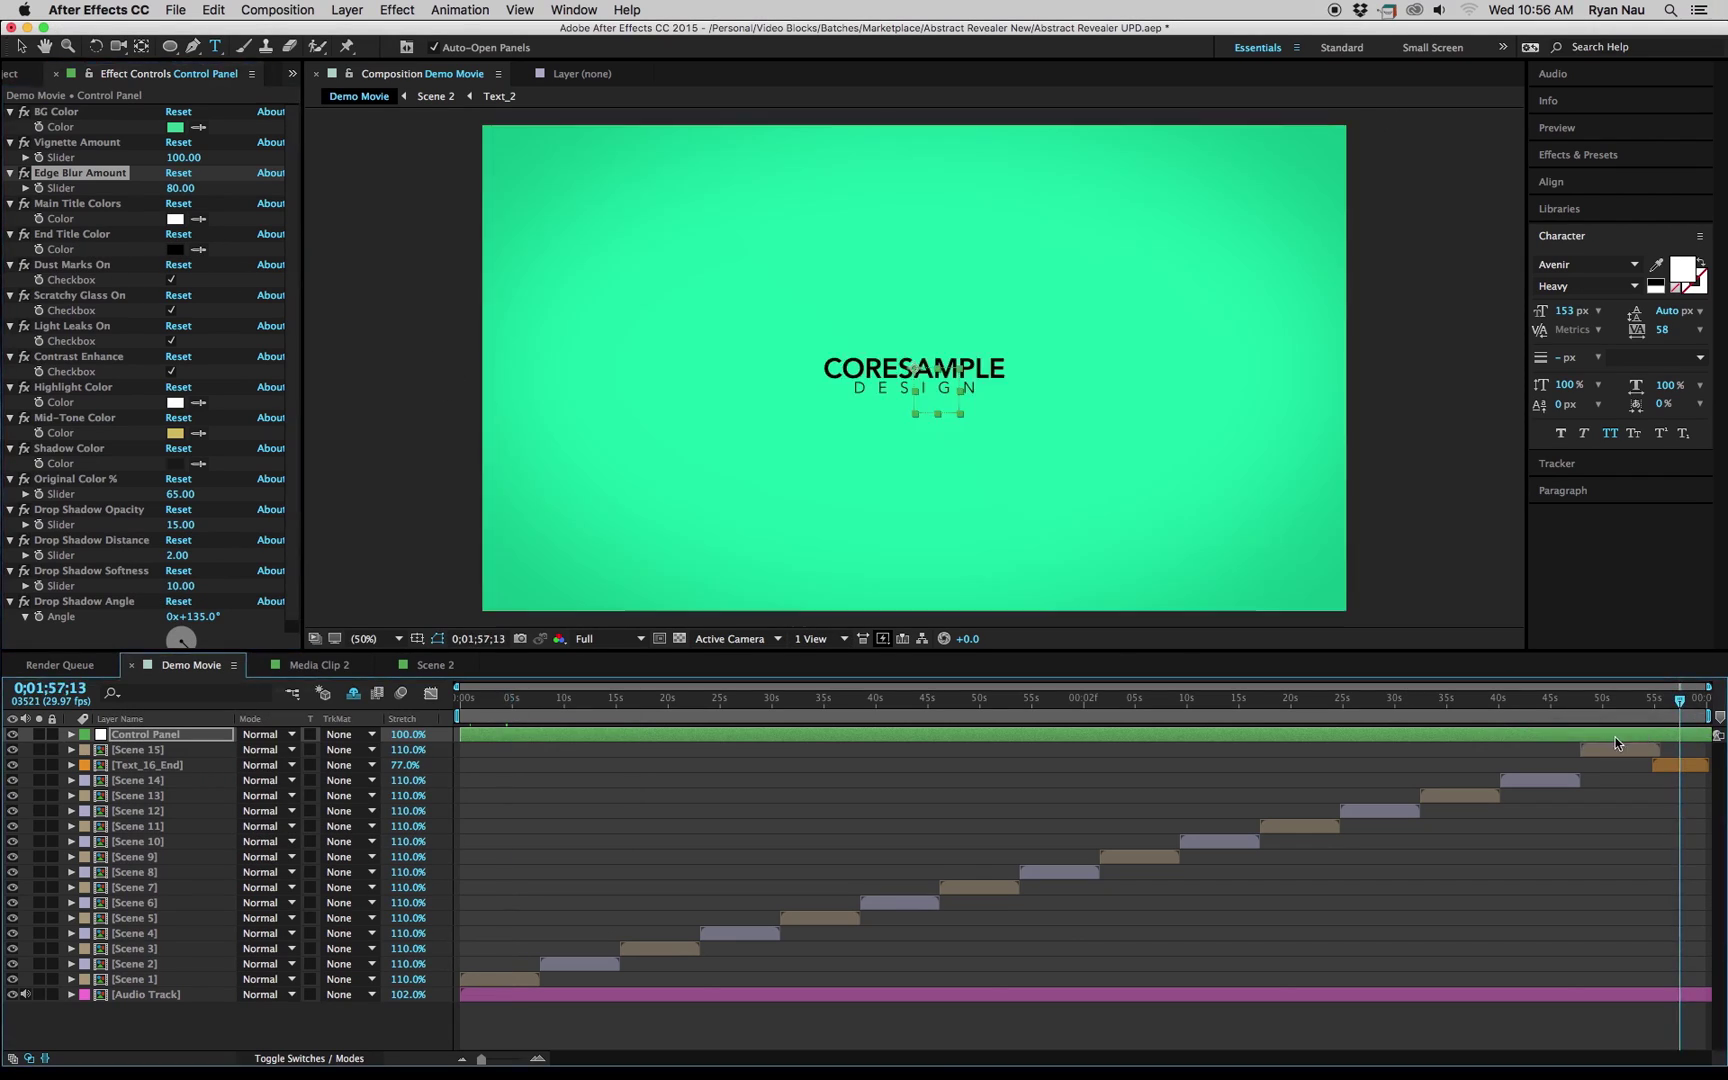
{"action": "left_click", "coordinate": [175, 249]}
{"action": "left_click", "coordinate": [159, 580]}
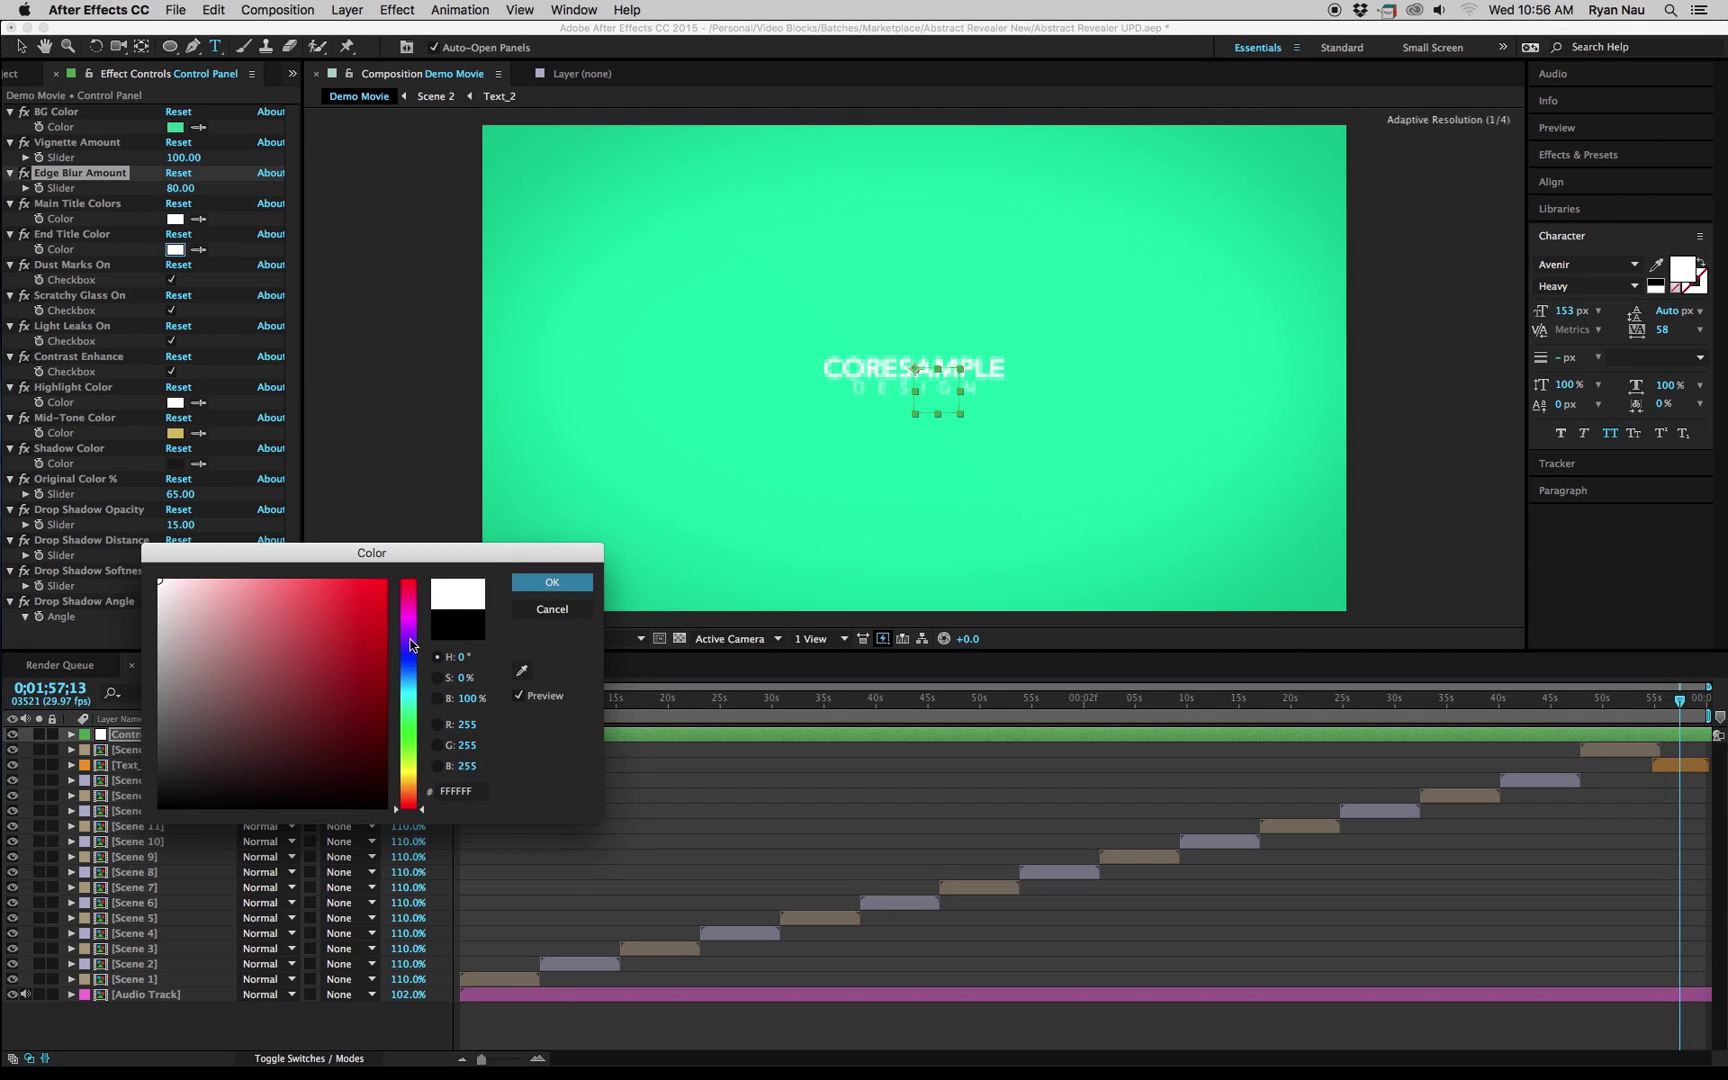
{"action": "left_click", "coordinate": [550, 606]}
Set the composition preview resolution to Half and show the first scene's title animation at 0;00;02;21.
{"action": "left_click", "coordinate": [470, 700]}
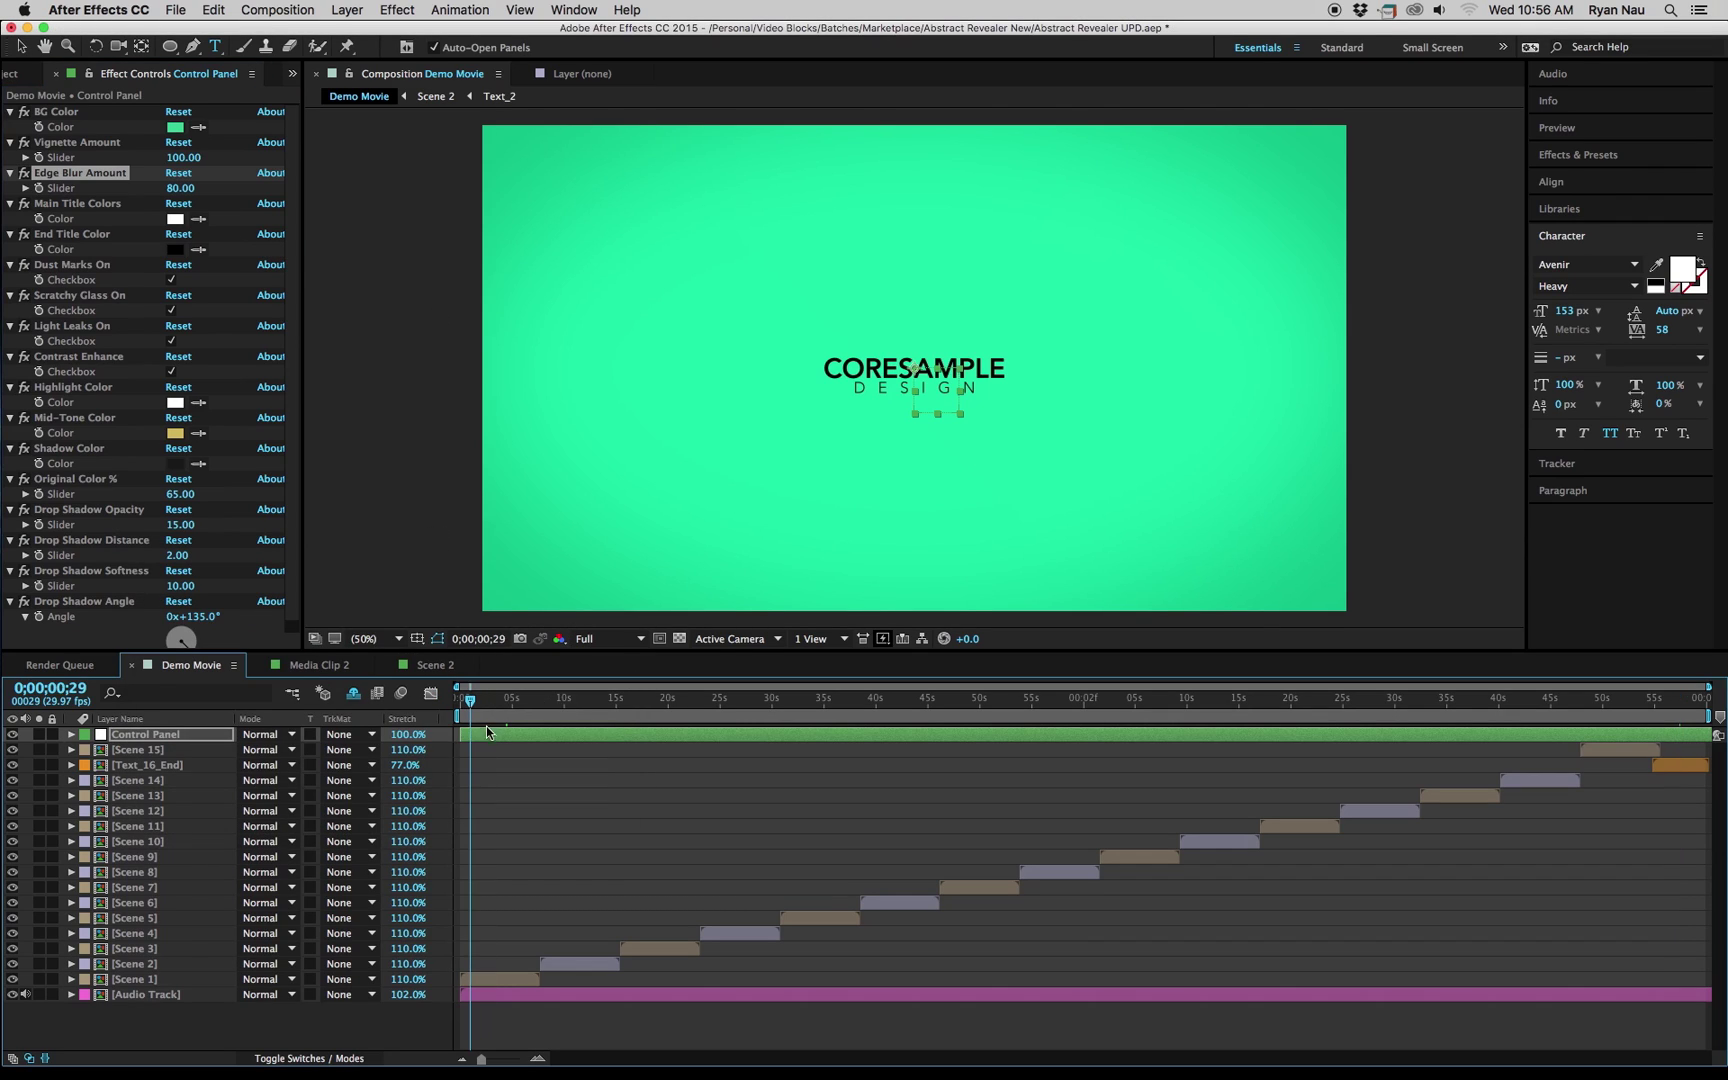
{"action": "left_click", "coordinate": [484, 702]}
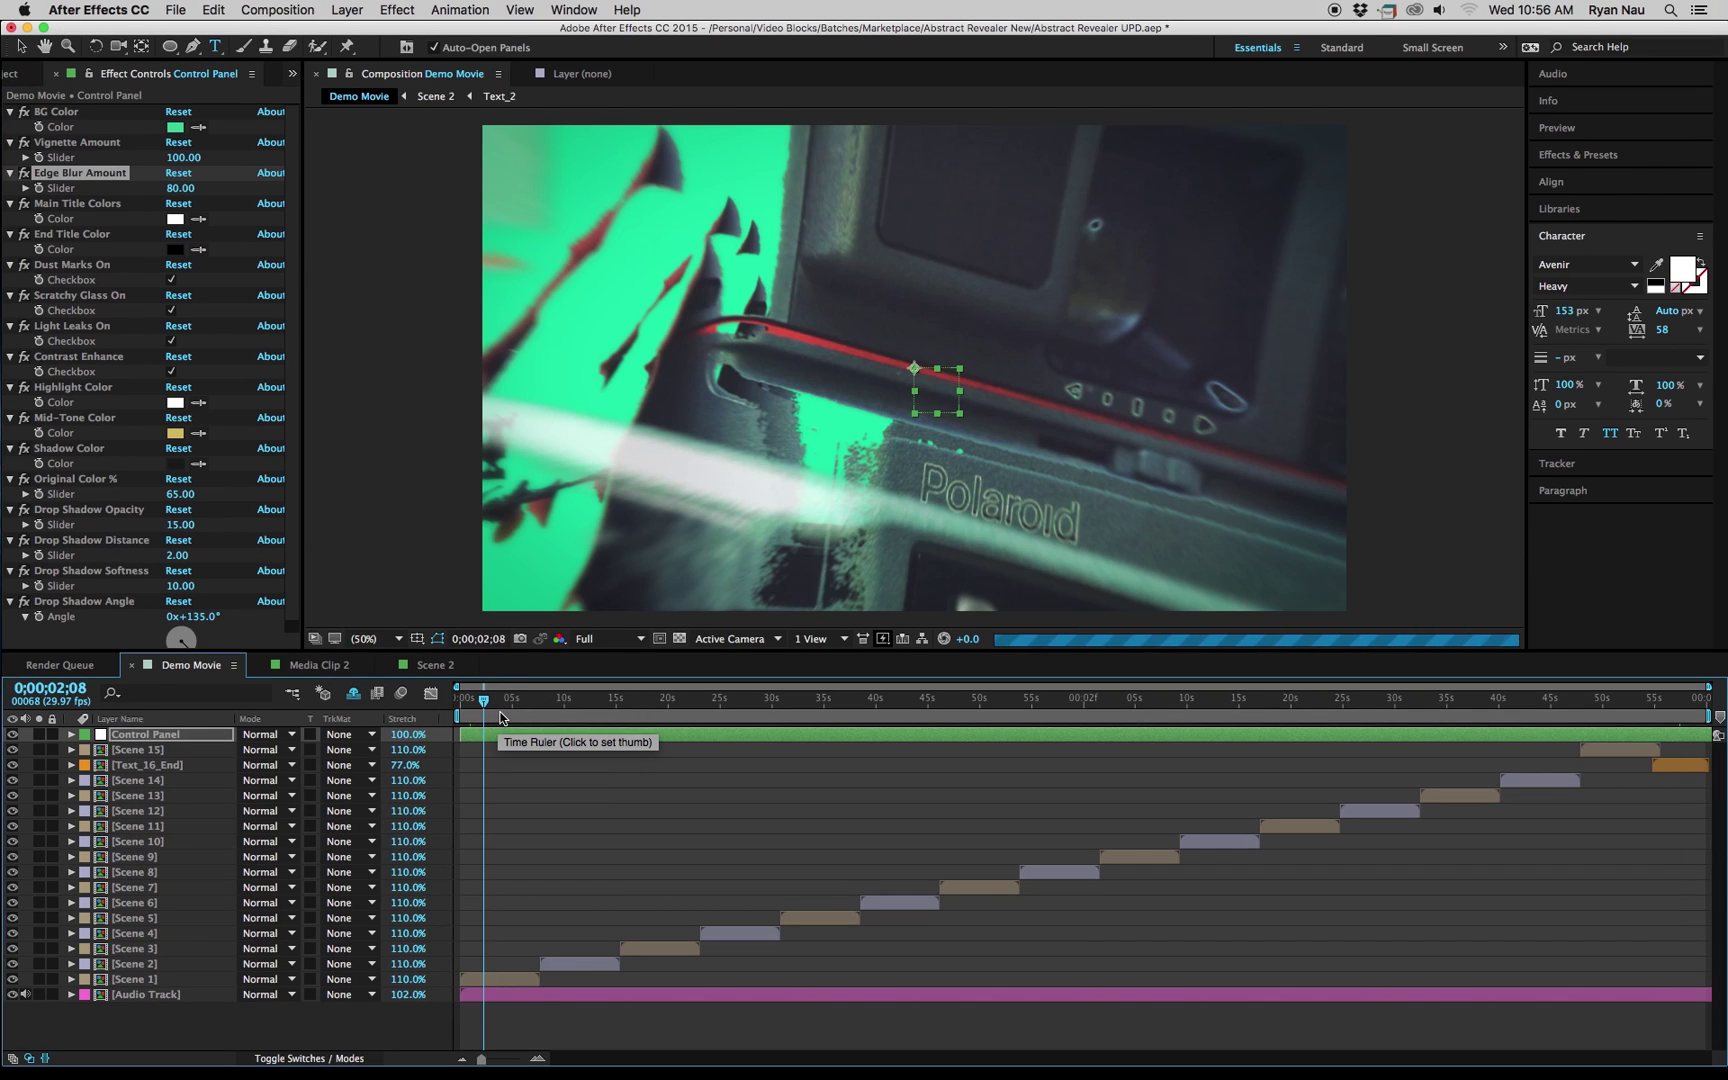
{"action": "left_click", "coordinate": [612, 639]}
{"action": "left_click", "coordinate": [615, 700]}
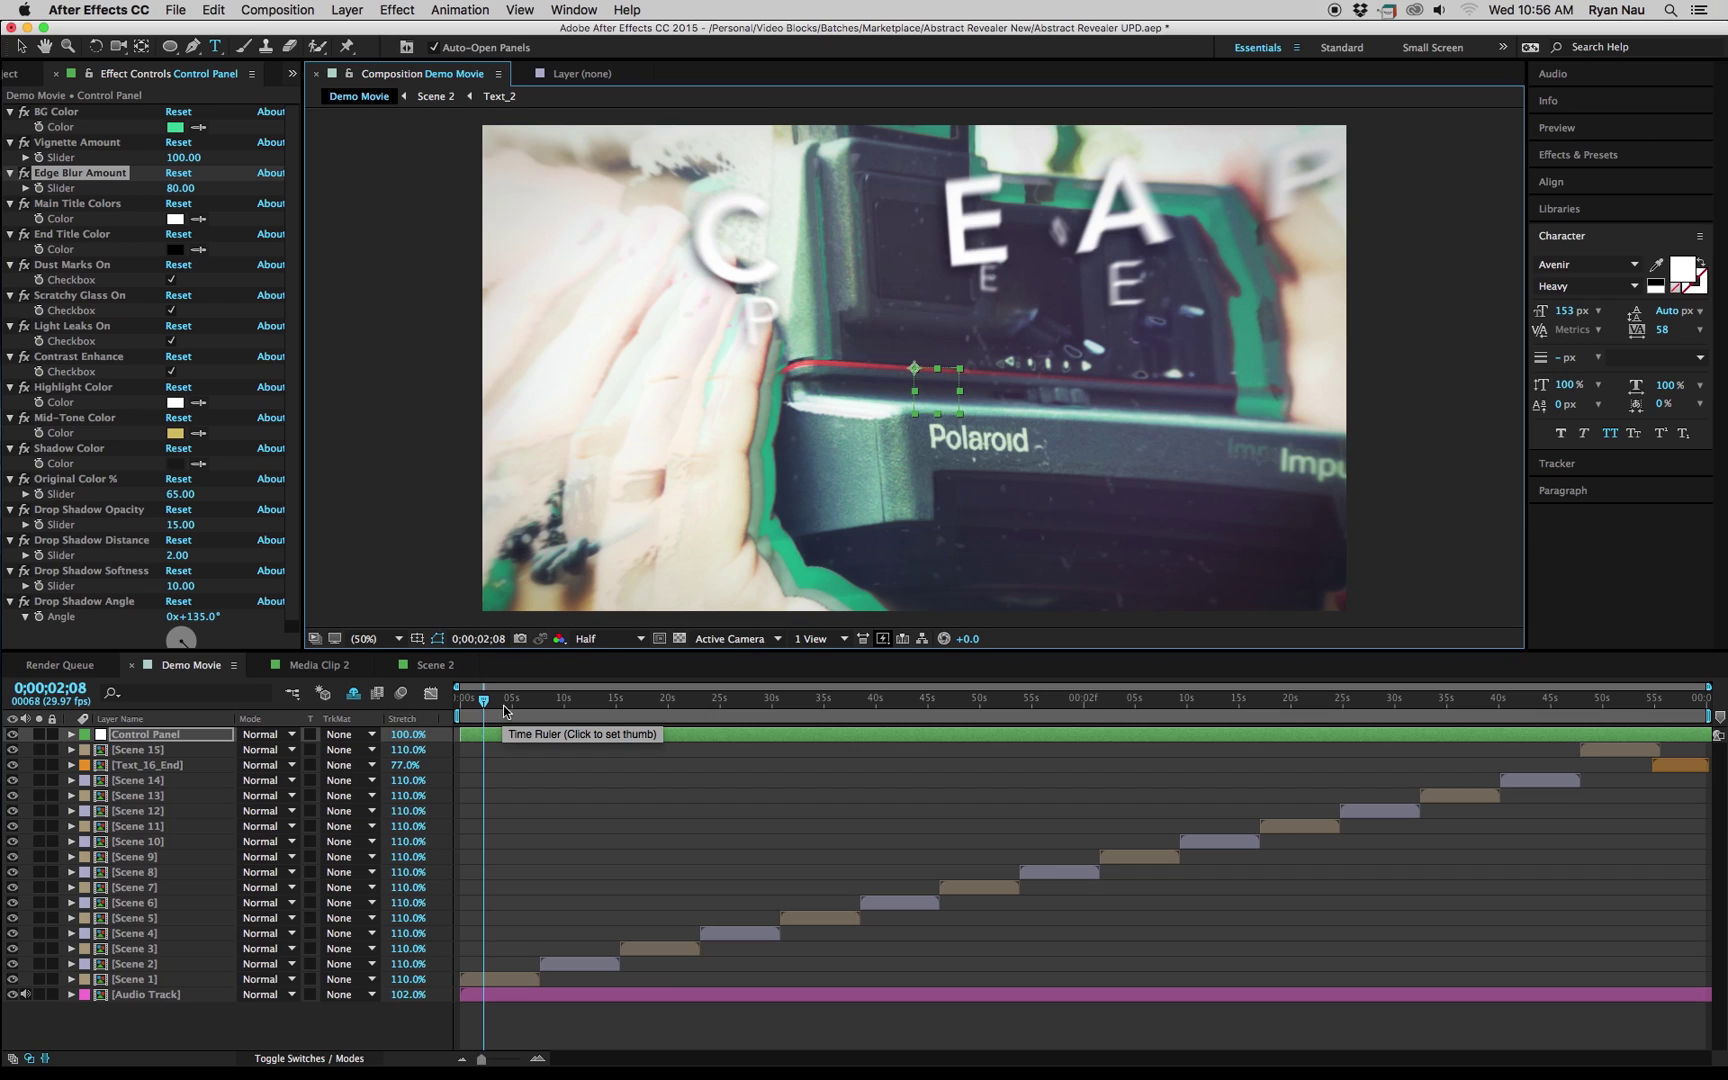
{"action": "left_click", "coordinate": [510, 714]}
{"action": "key", "text": "space"}
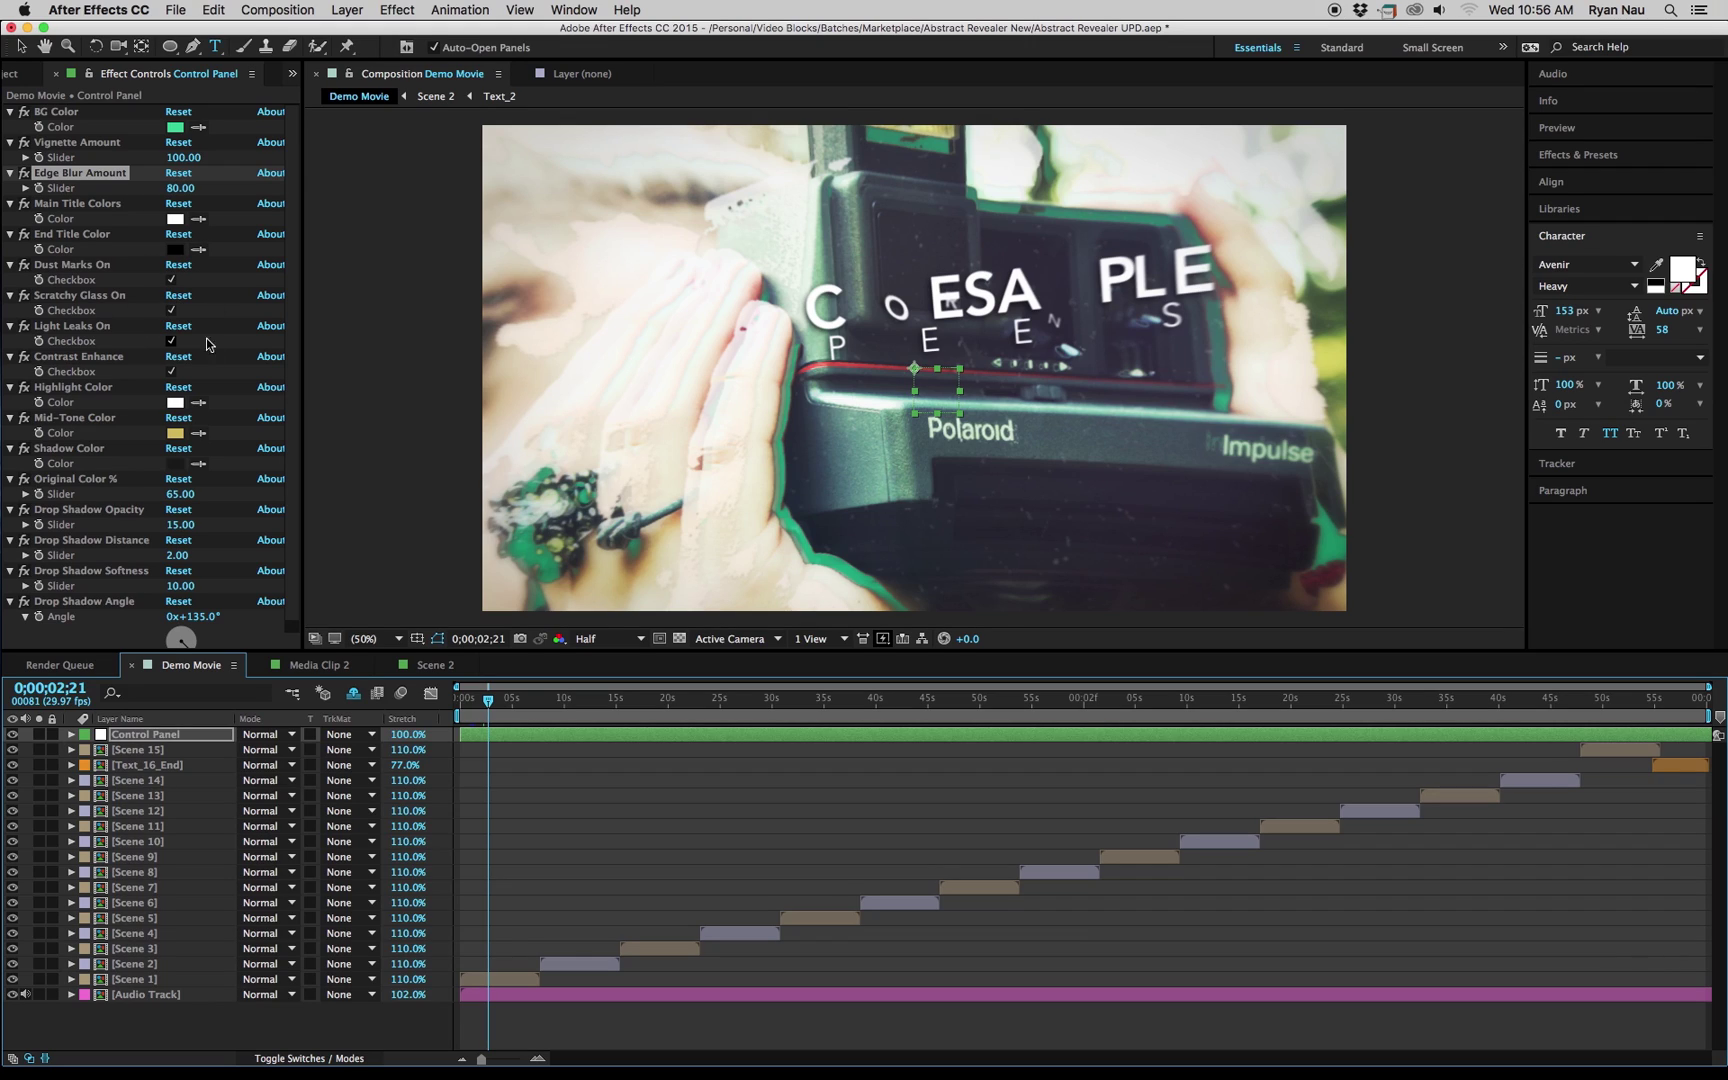
Turn off Dust Marks, Scratchy Glass, Light Leaks and Contrast Enhance on the Control Panel.
{"action": "left_click", "coordinate": [171, 281]}
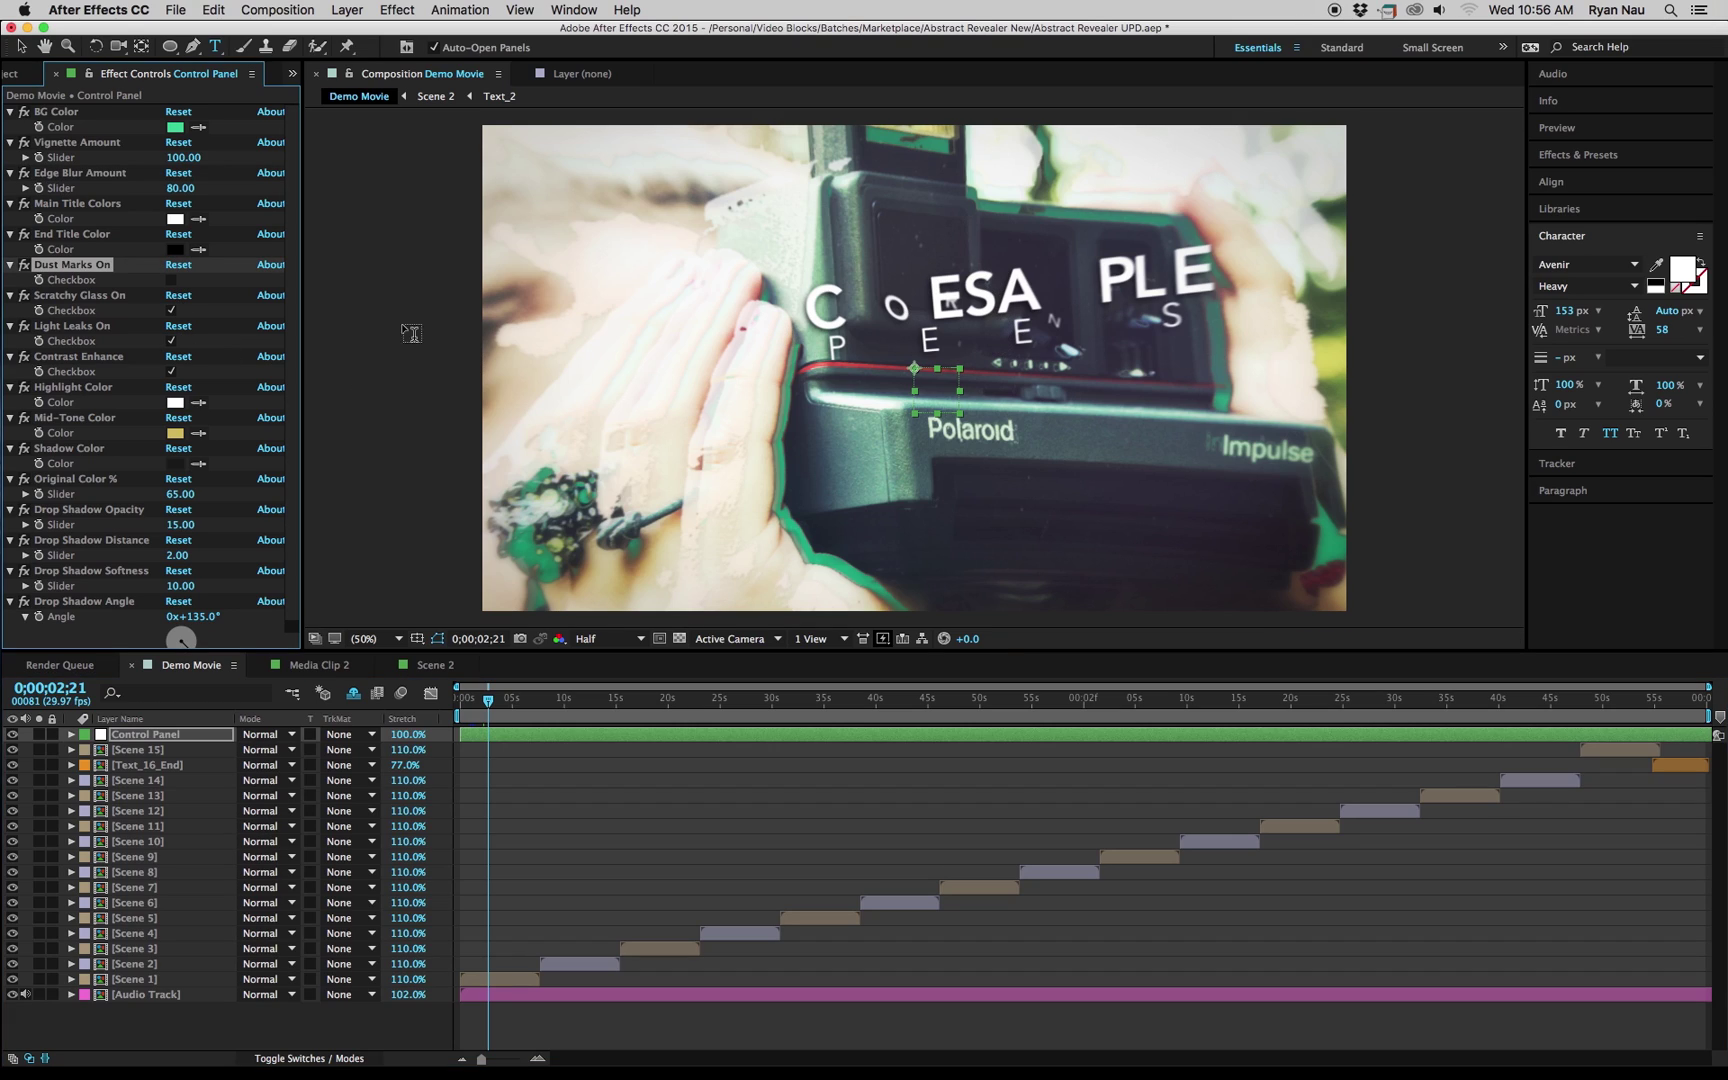
{"action": "left_click", "coordinate": [171, 310]}
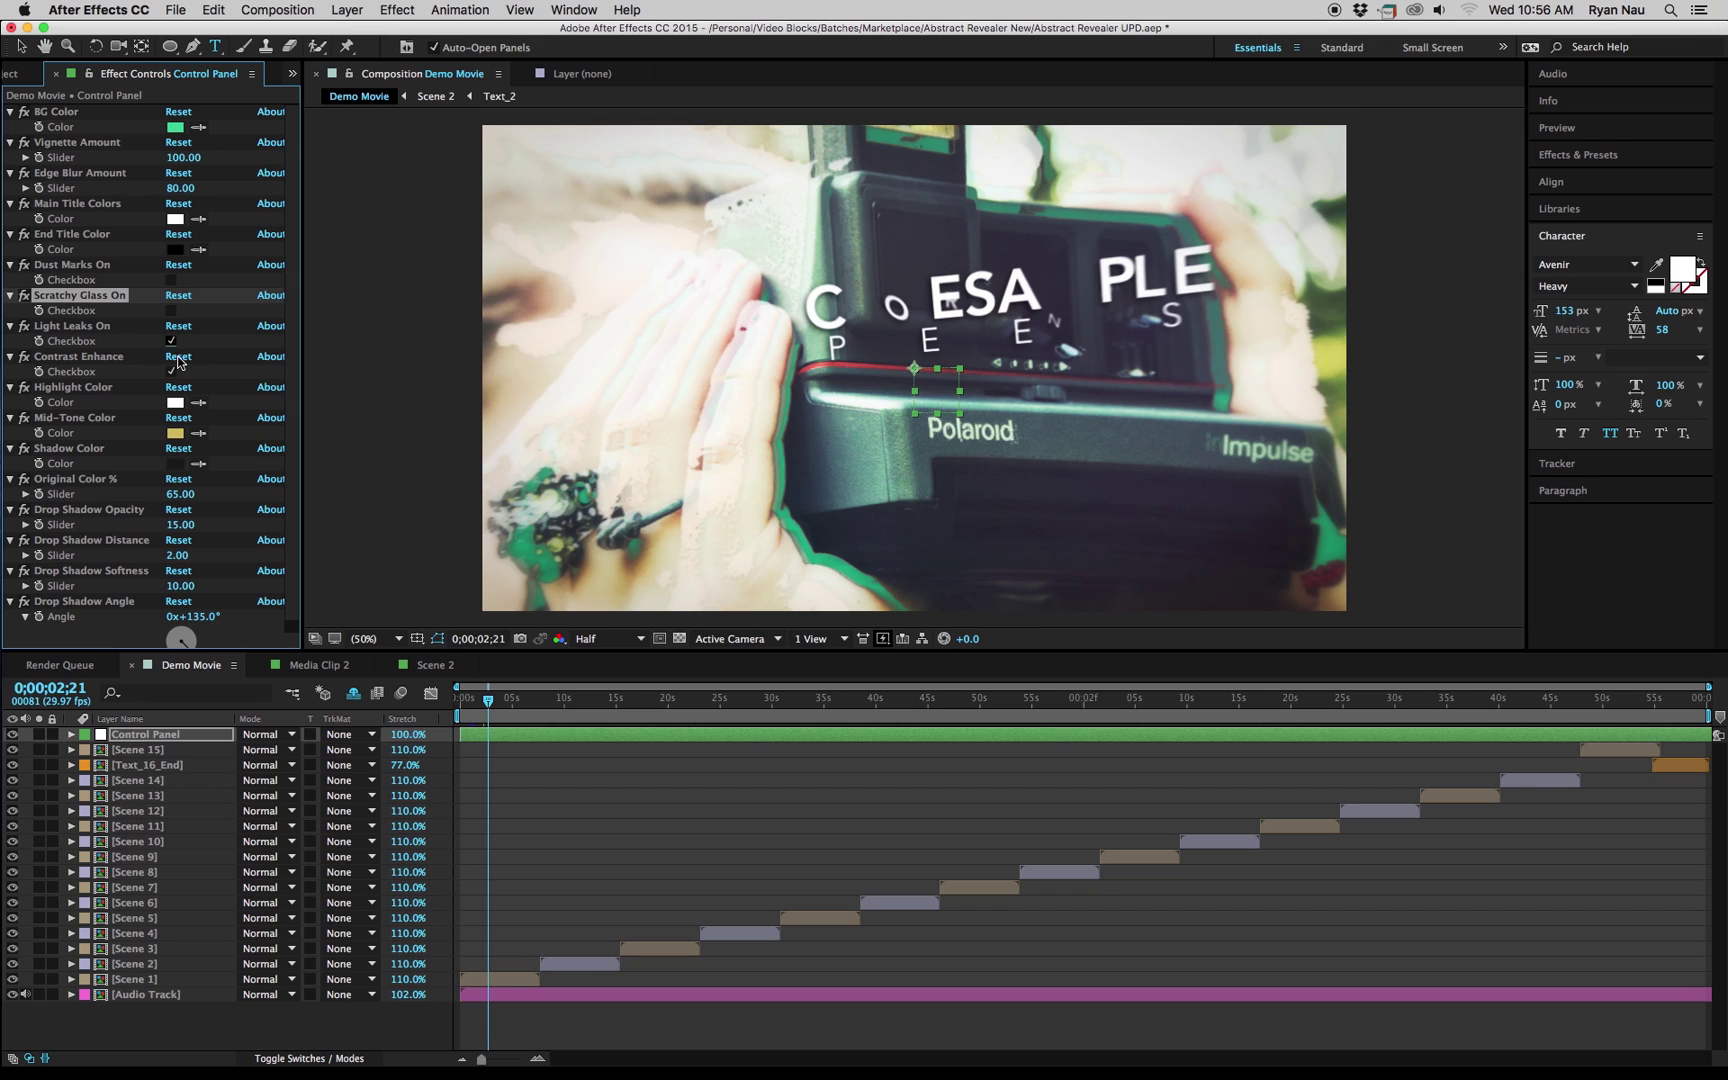
{"action": "left_click", "coordinate": [171, 341]}
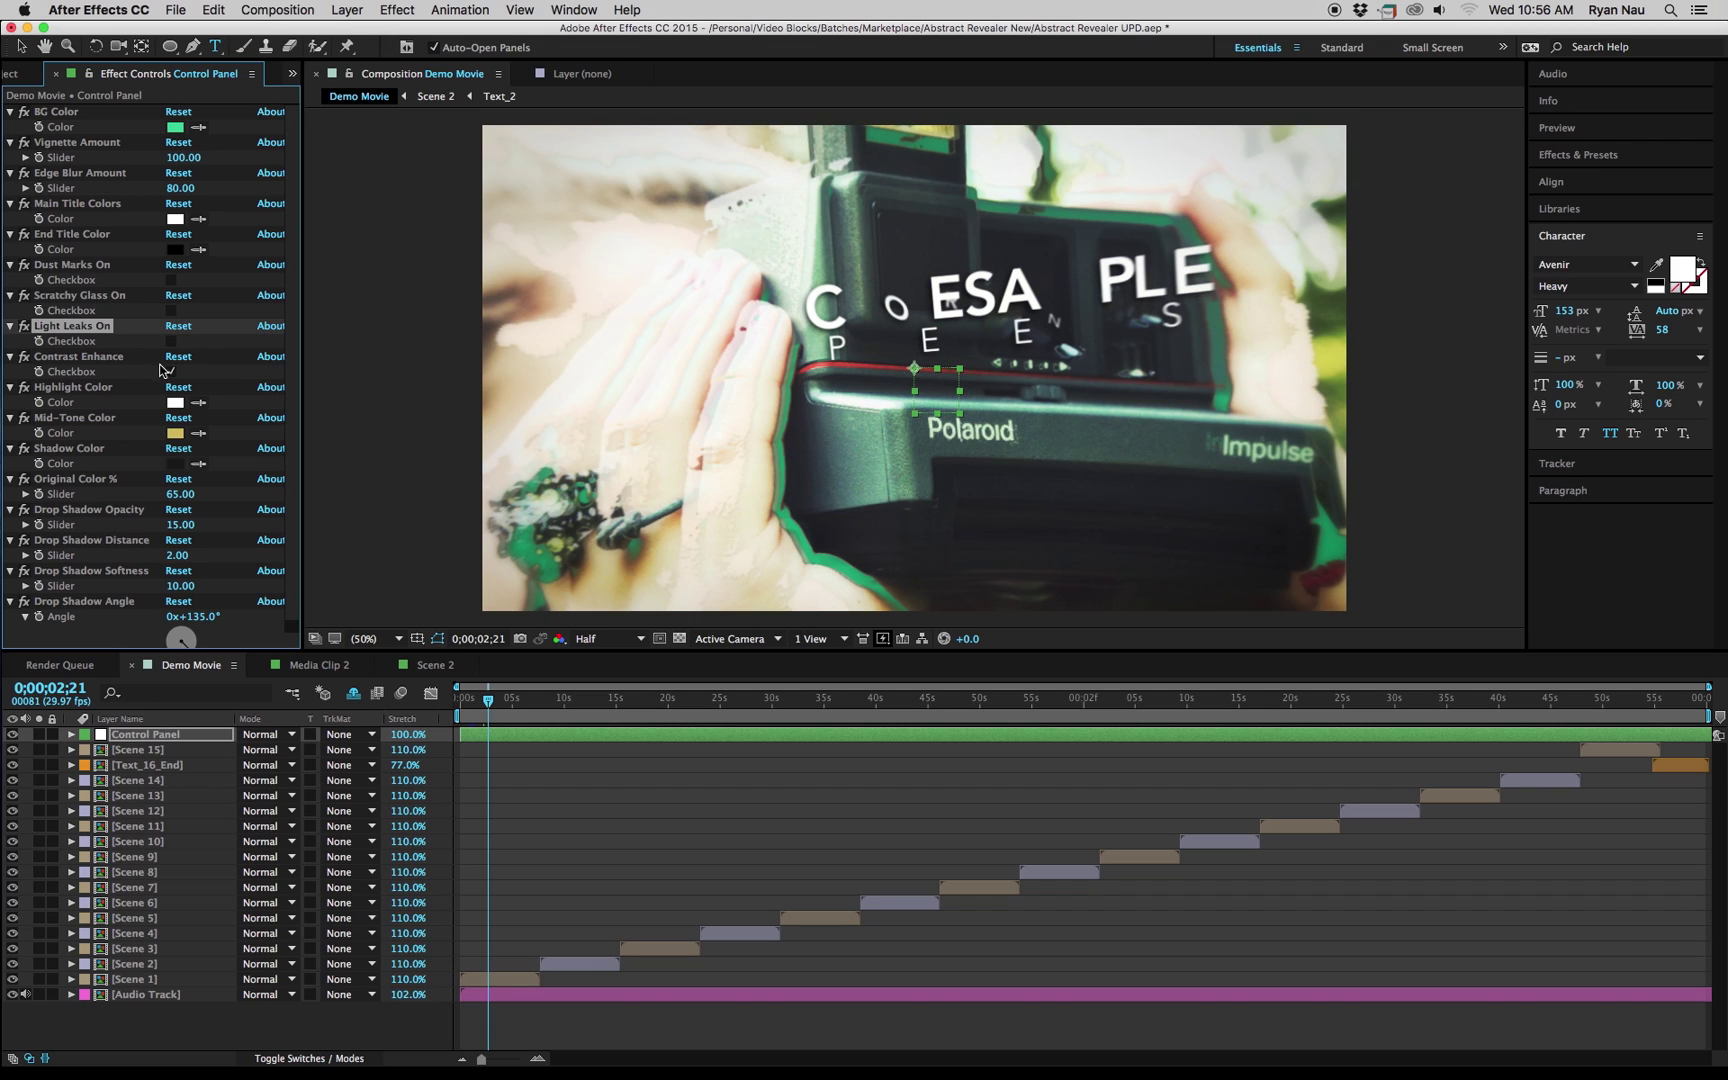
{"action": "left_click", "coordinate": [171, 372]}
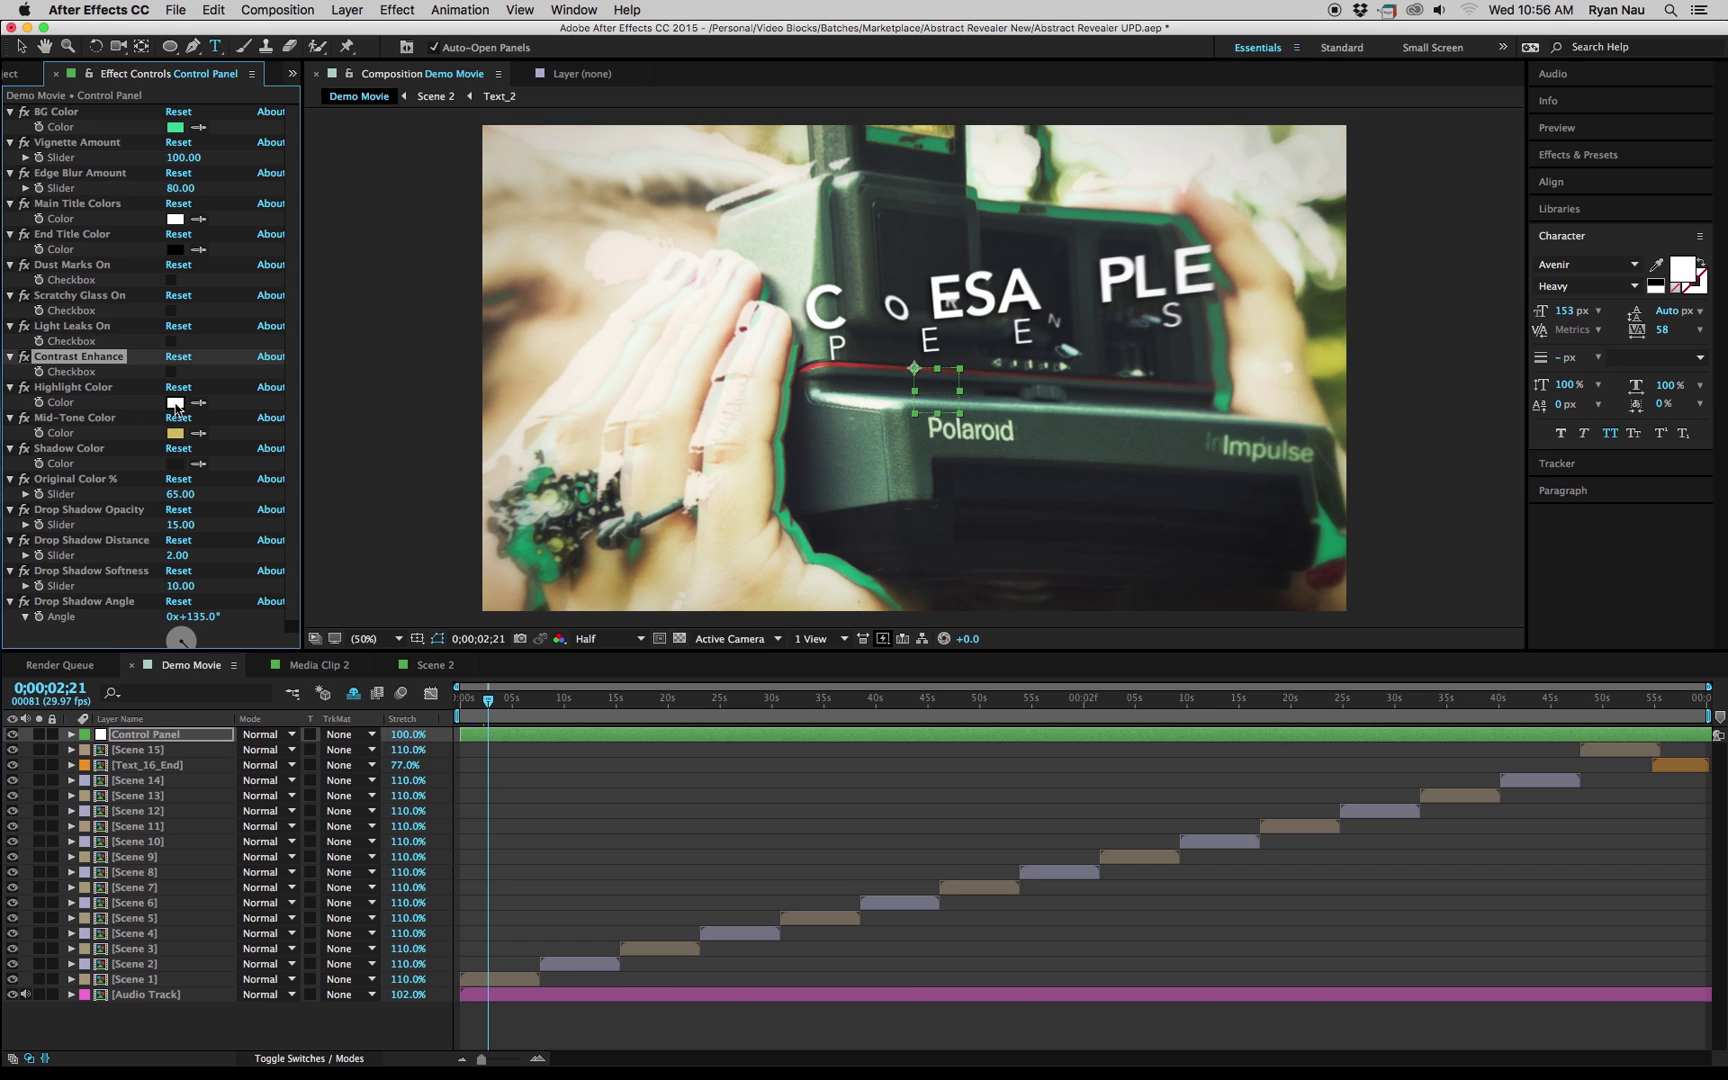
Set the Control Panel's Highlight Color to cyan 45EFEB.
{"action": "left_click", "coordinate": [175, 403]}
{"action": "left_click", "coordinate": [410, 695]}
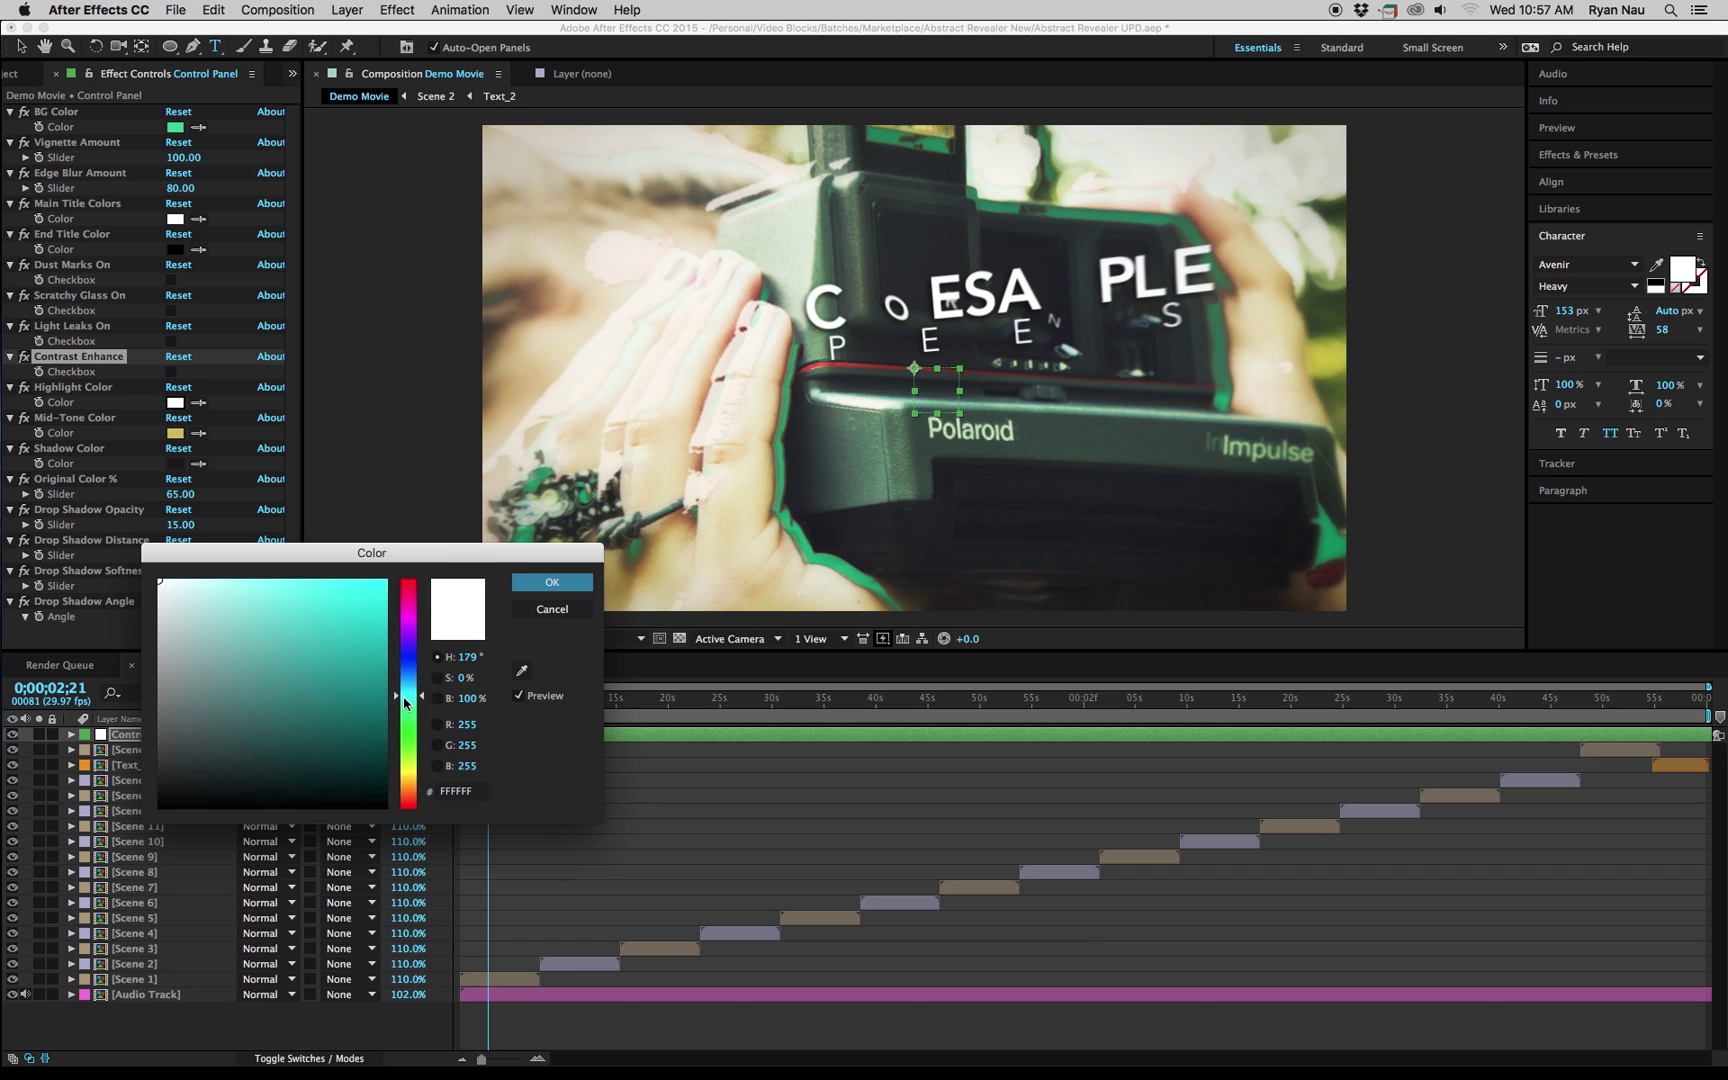
{"action": "left_click", "coordinate": [321, 597]}
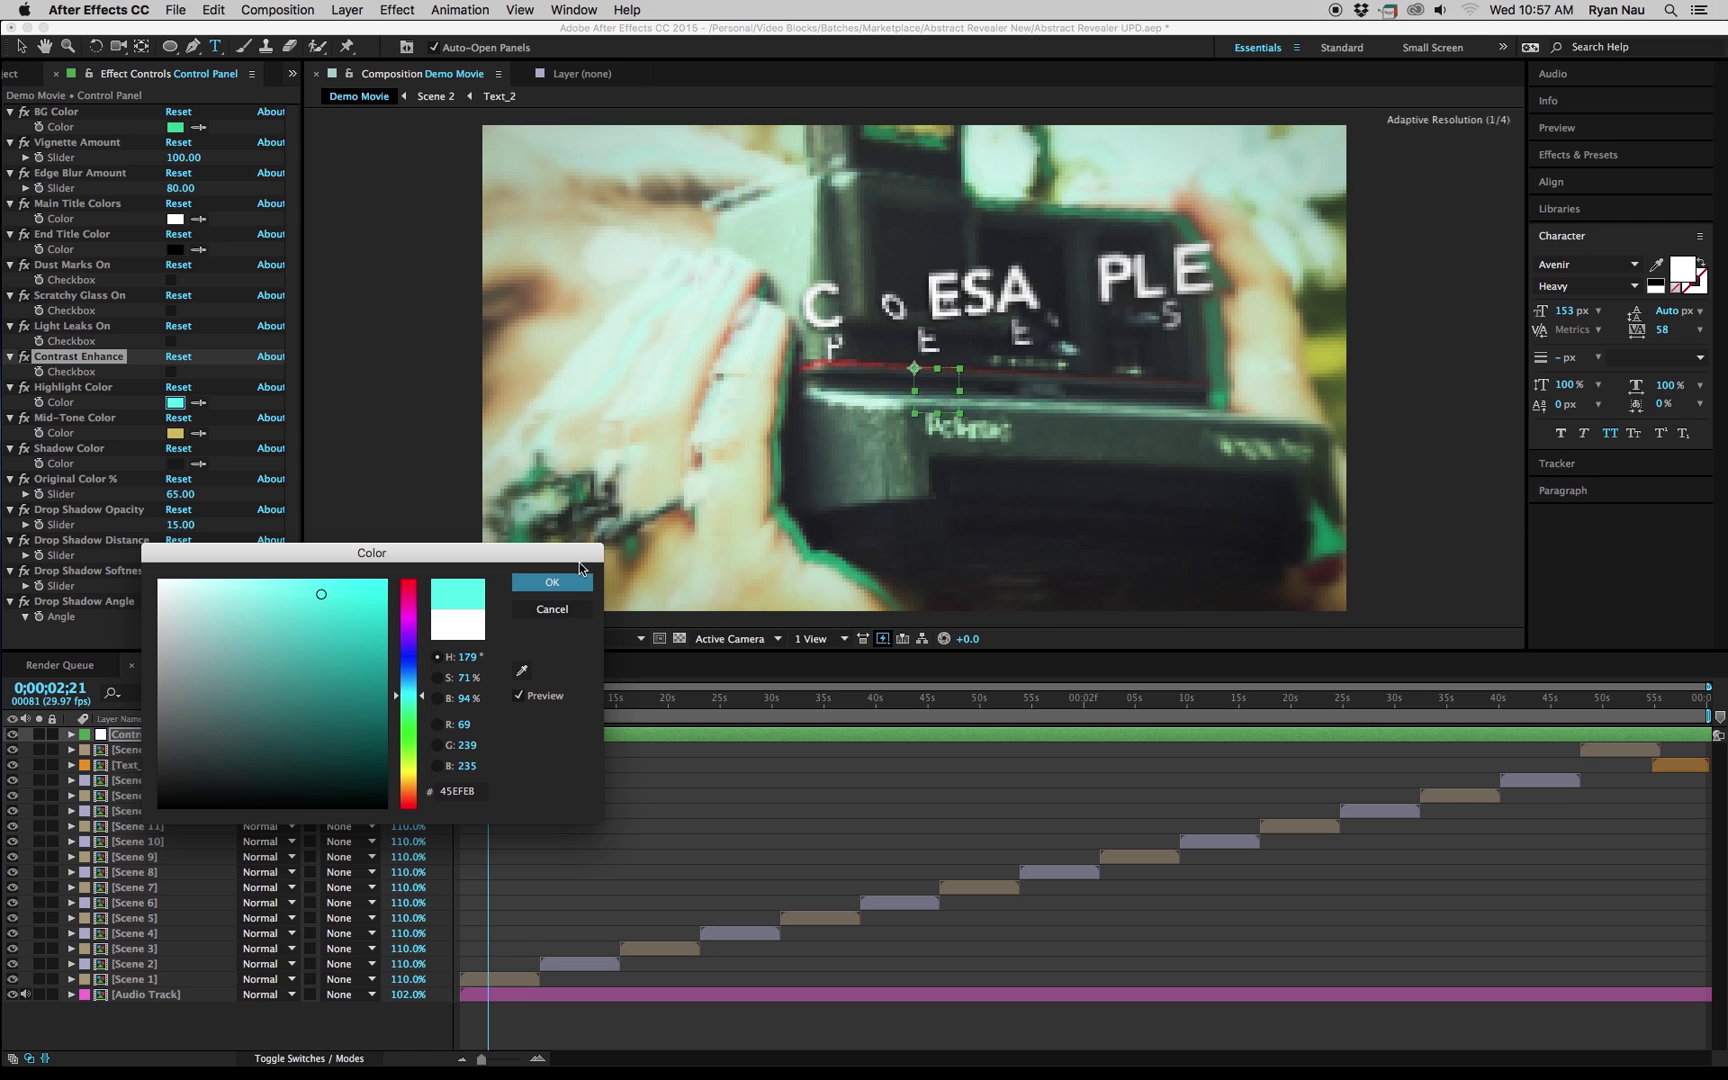
{"action": "left_click", "coordinate": [551, 582]}
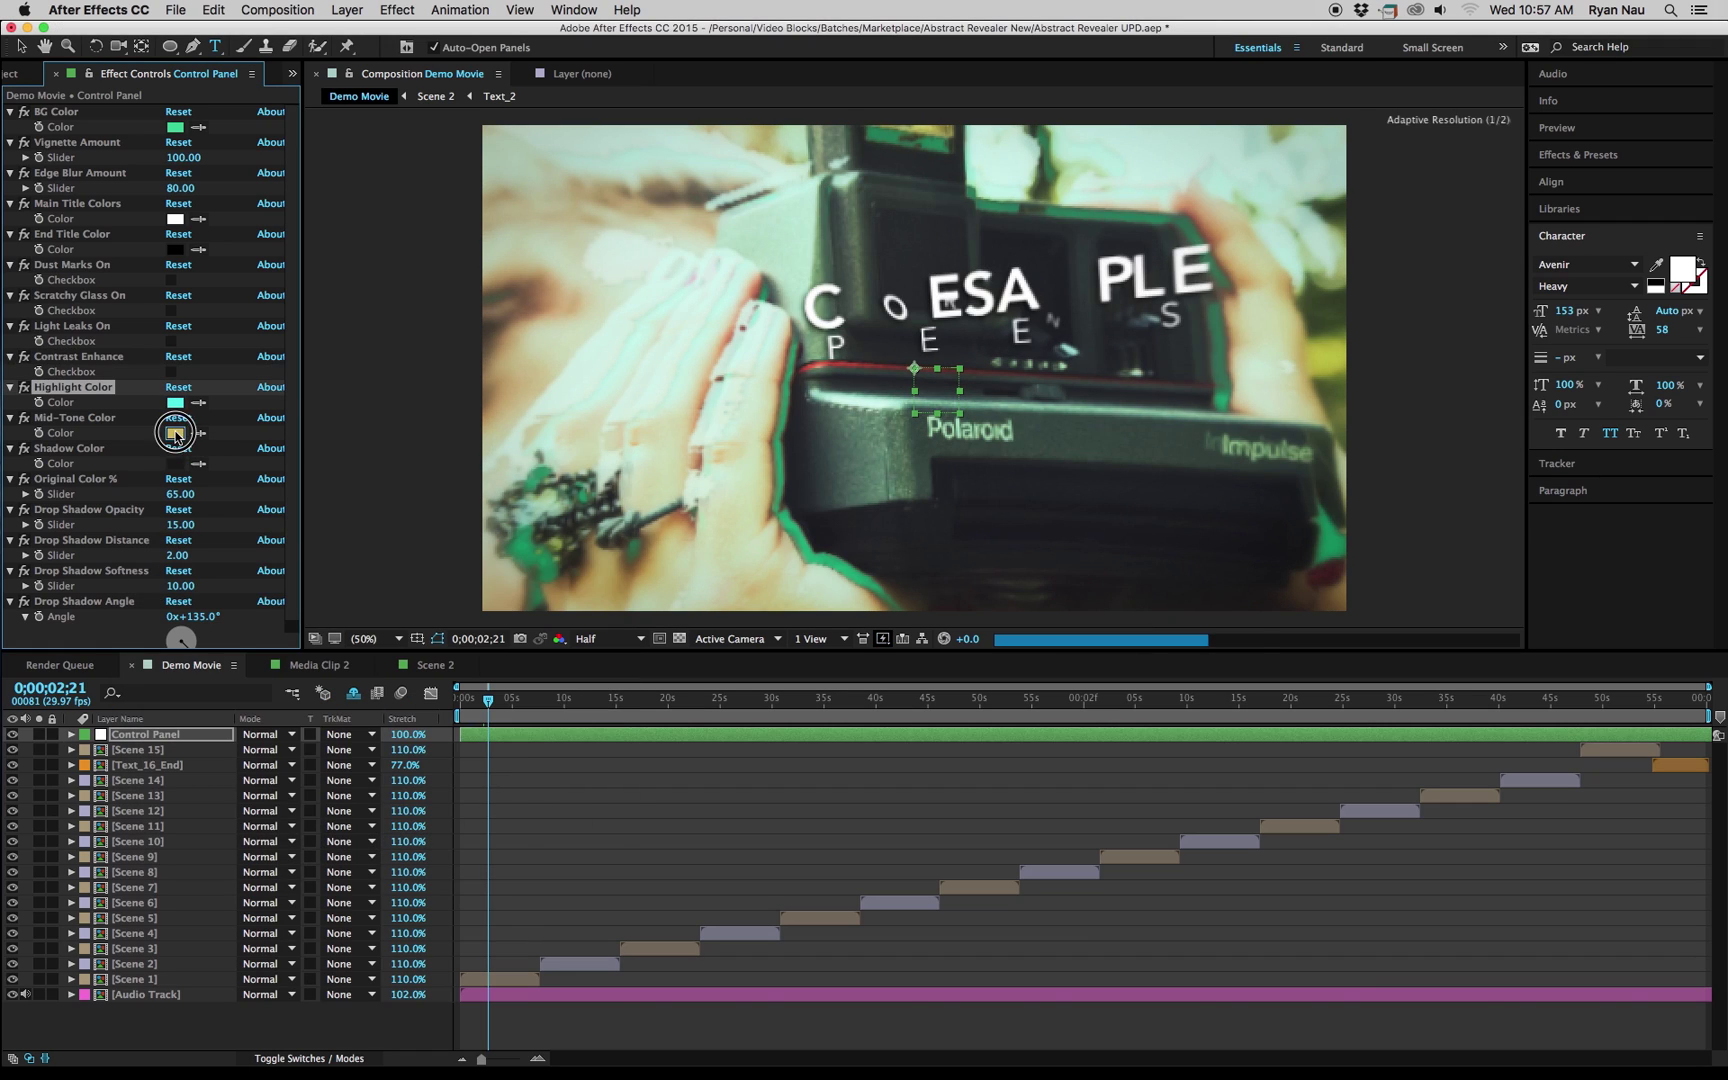
Change the Control Panel's Mid-Tone Color to a green hue.
{"action": "left_click", "coordinate": [176, 433]}
{"action": "left_click", "coordinate": [416, 713]}
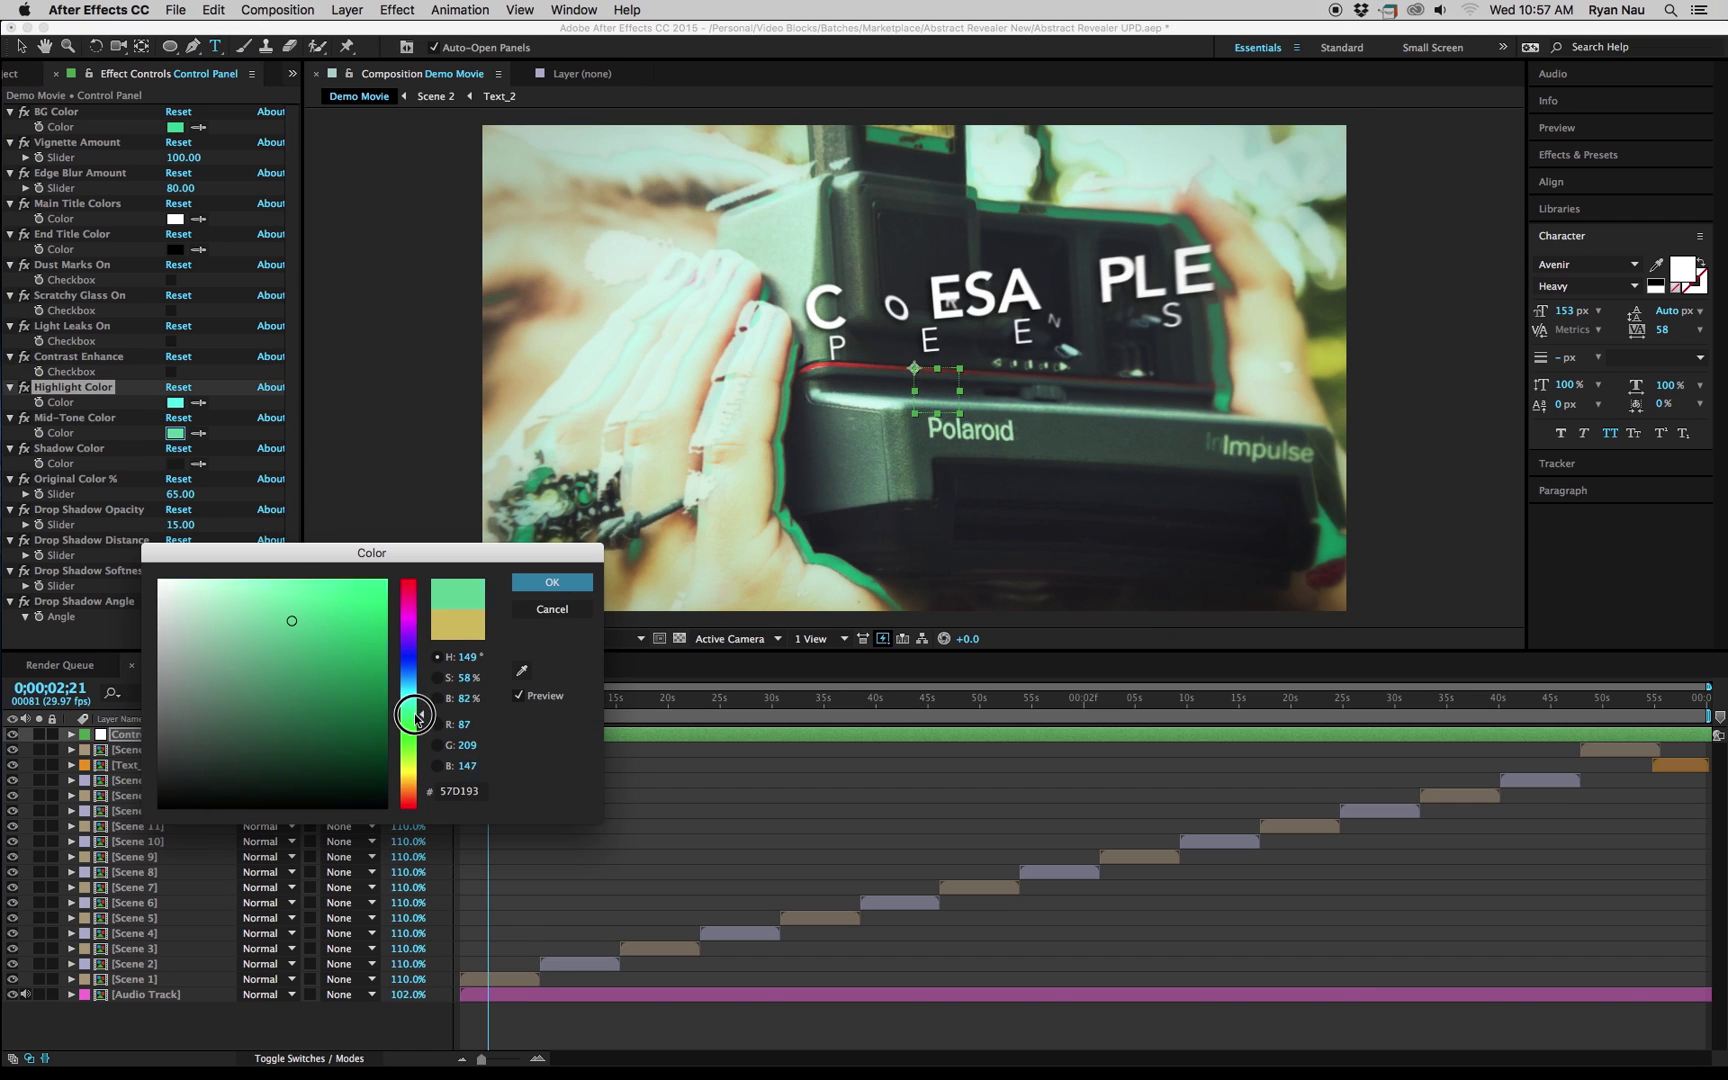
{"action": "left_click", "coordinate": [551, 582]}
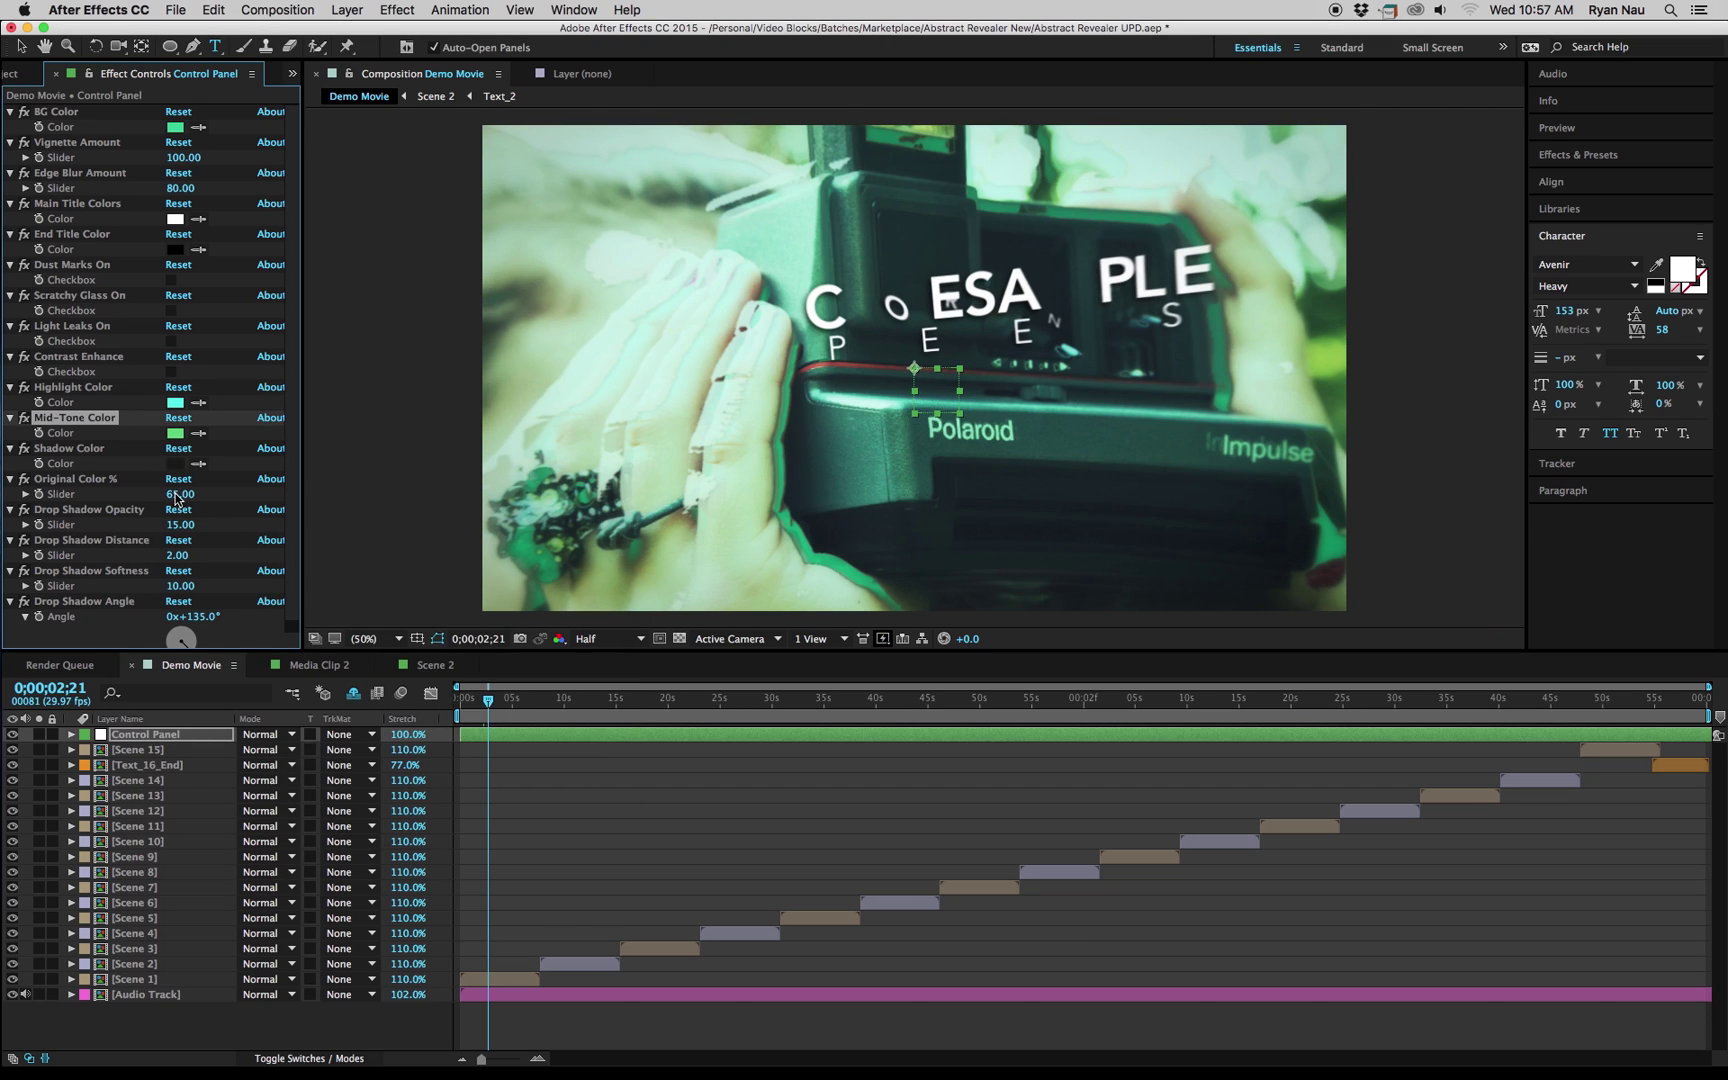
Try Original Color % values of 100 and 0 on the Control Panel.
{"action": "left_click", "coordinate": [179, 494]}
{"action": "type", "text": "10"}
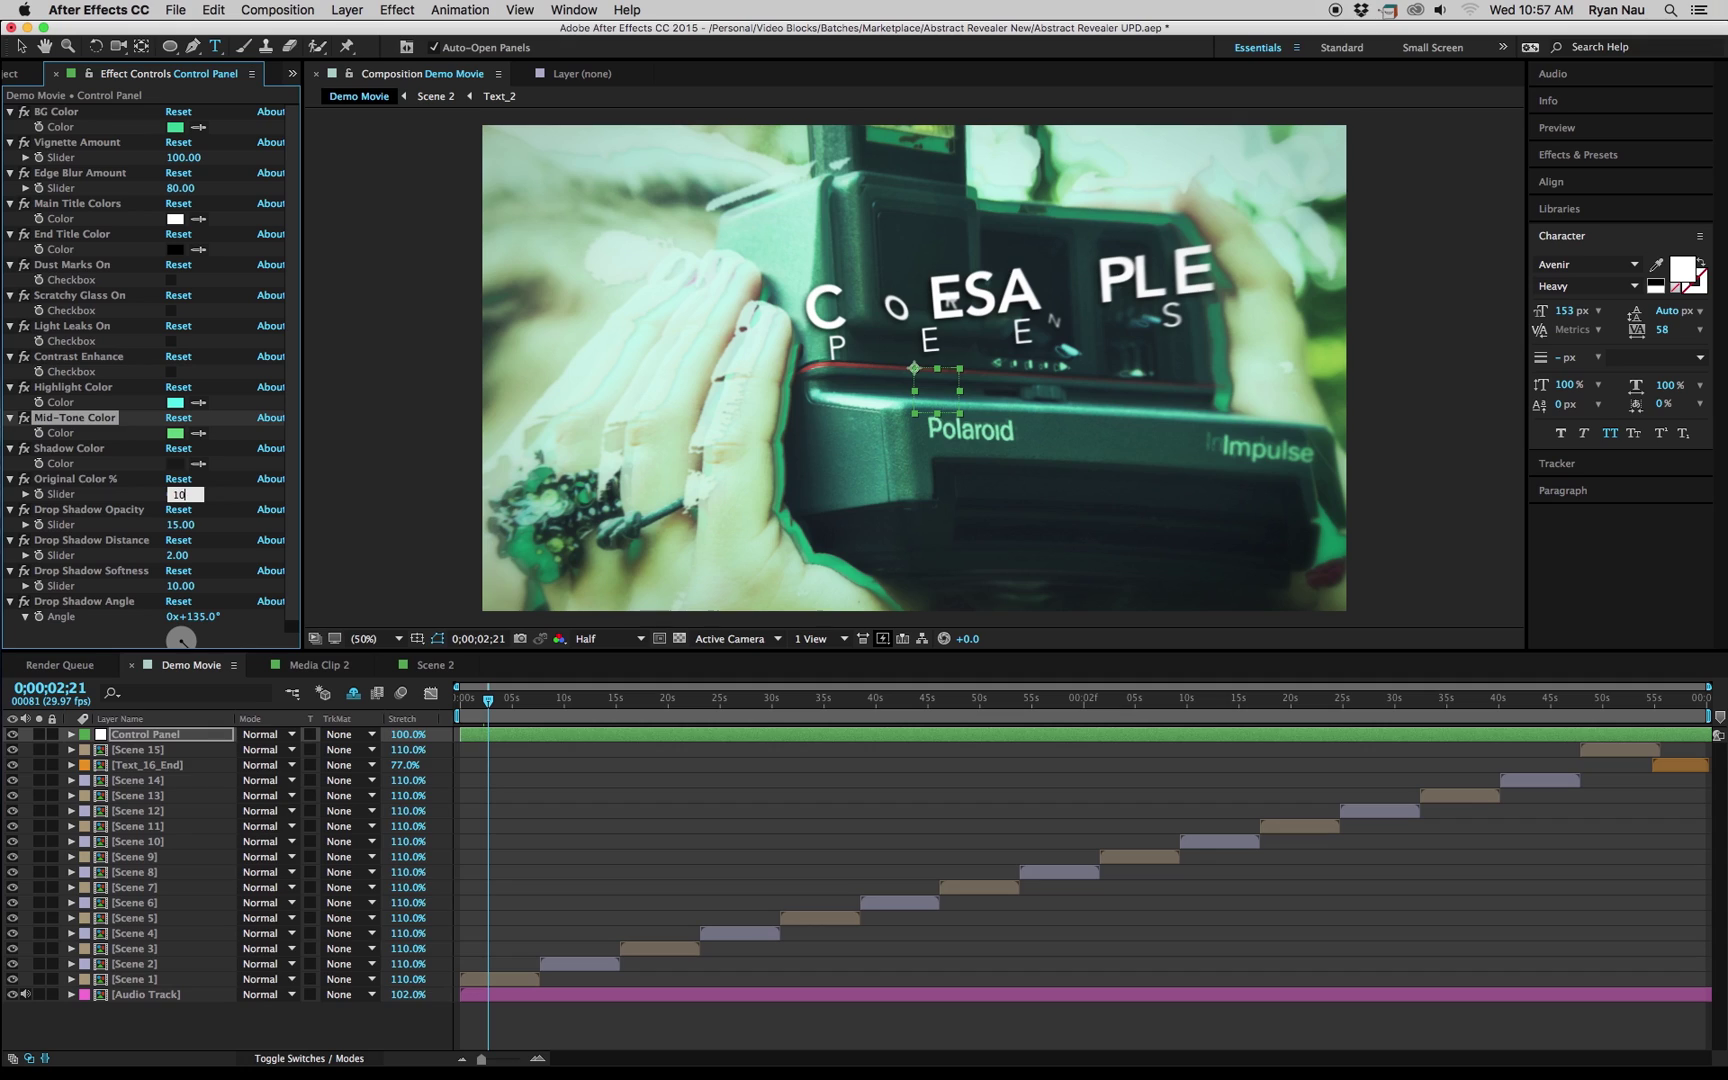
{"action": "type", "text": "0"}
{"action": "key", "text": "Return"}
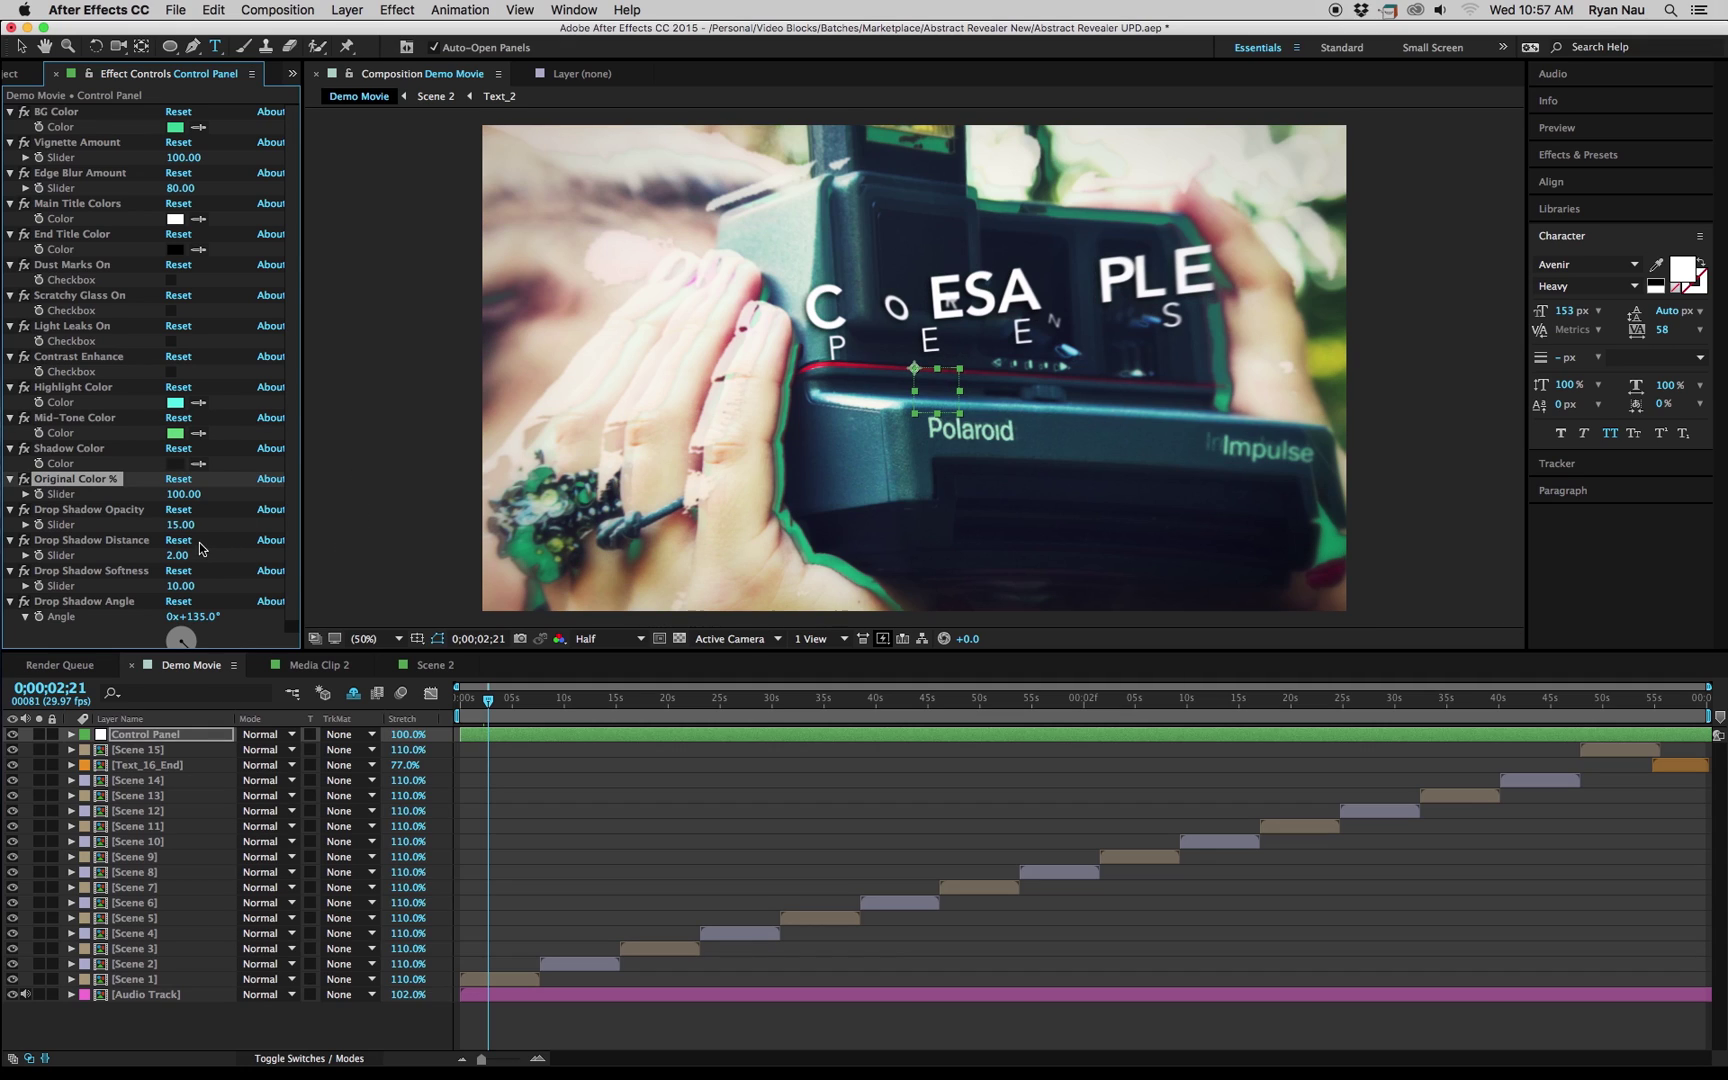
{"action": "left_click", "coordinate": [179, 494]}
{"action": "type", "text": "0"}
{"action": "key", "text": "Return"}
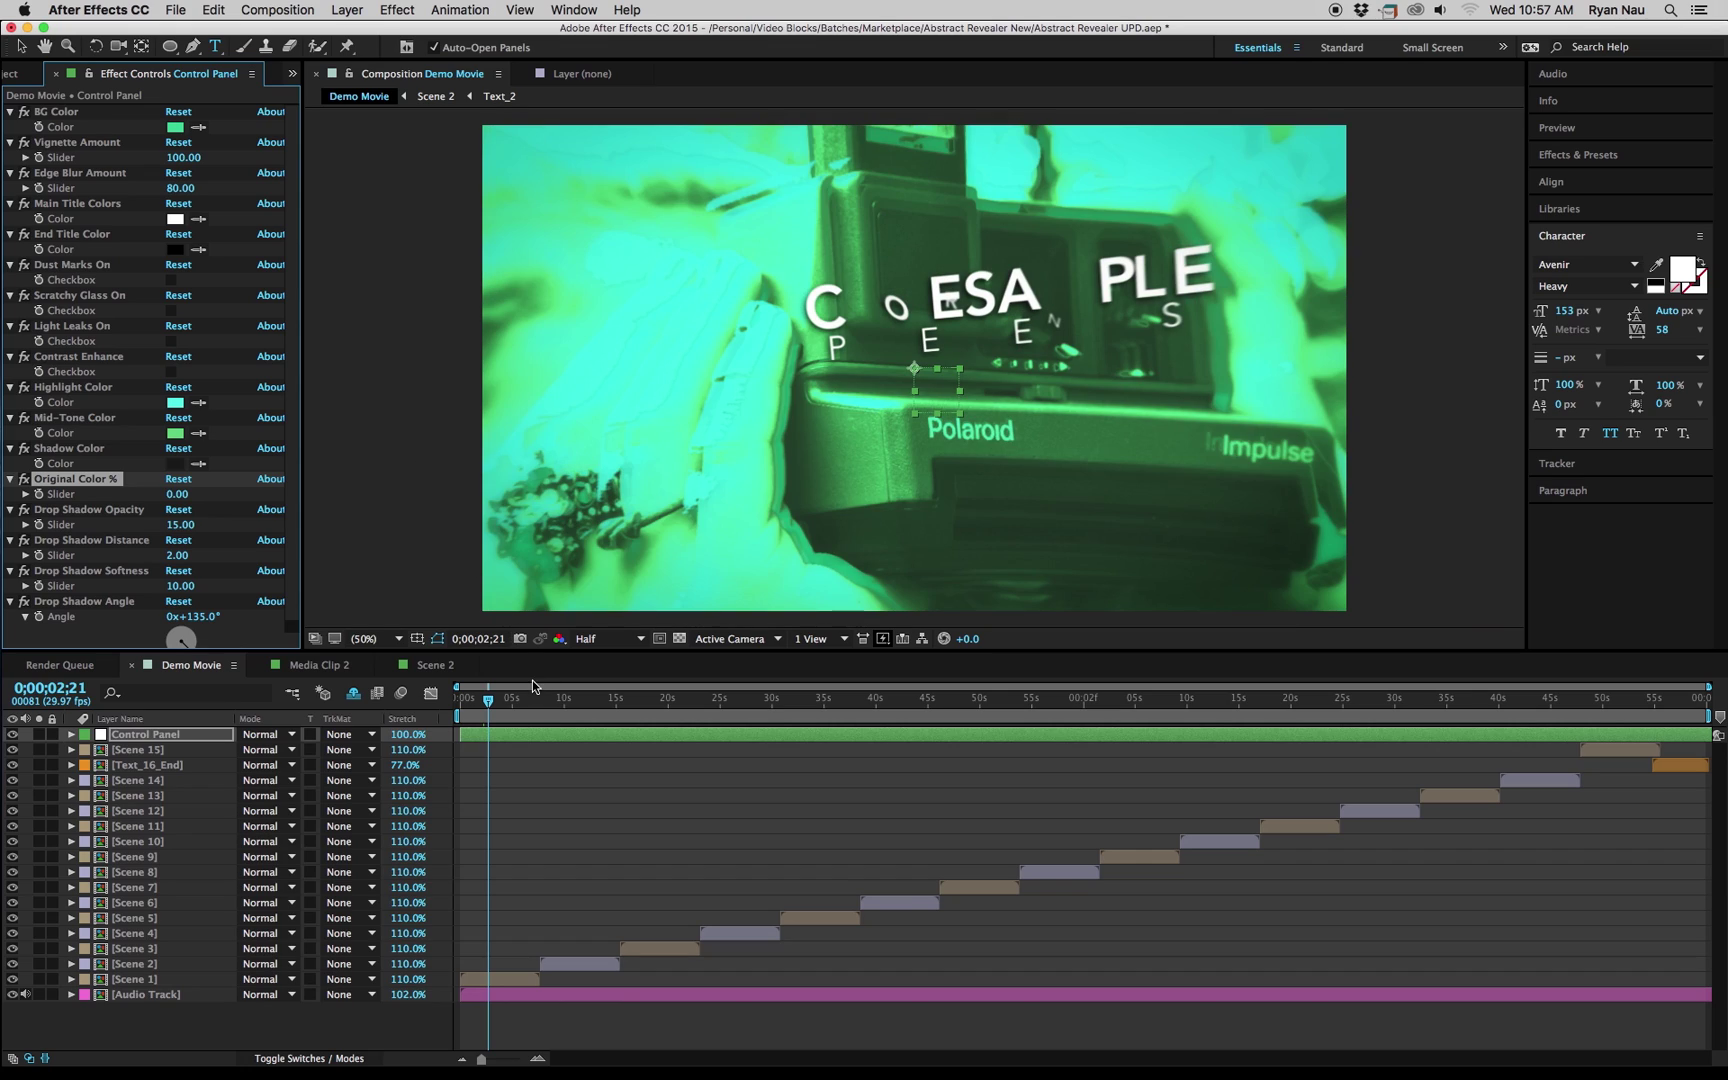
Try an Original Color % of 50 and check the tint on frames from the first three scenes.
{"action": "left_click", "coordinate": [186, 492]}
{"action": "type", "text": "50"}
{"action": "key", "text": "Return"}
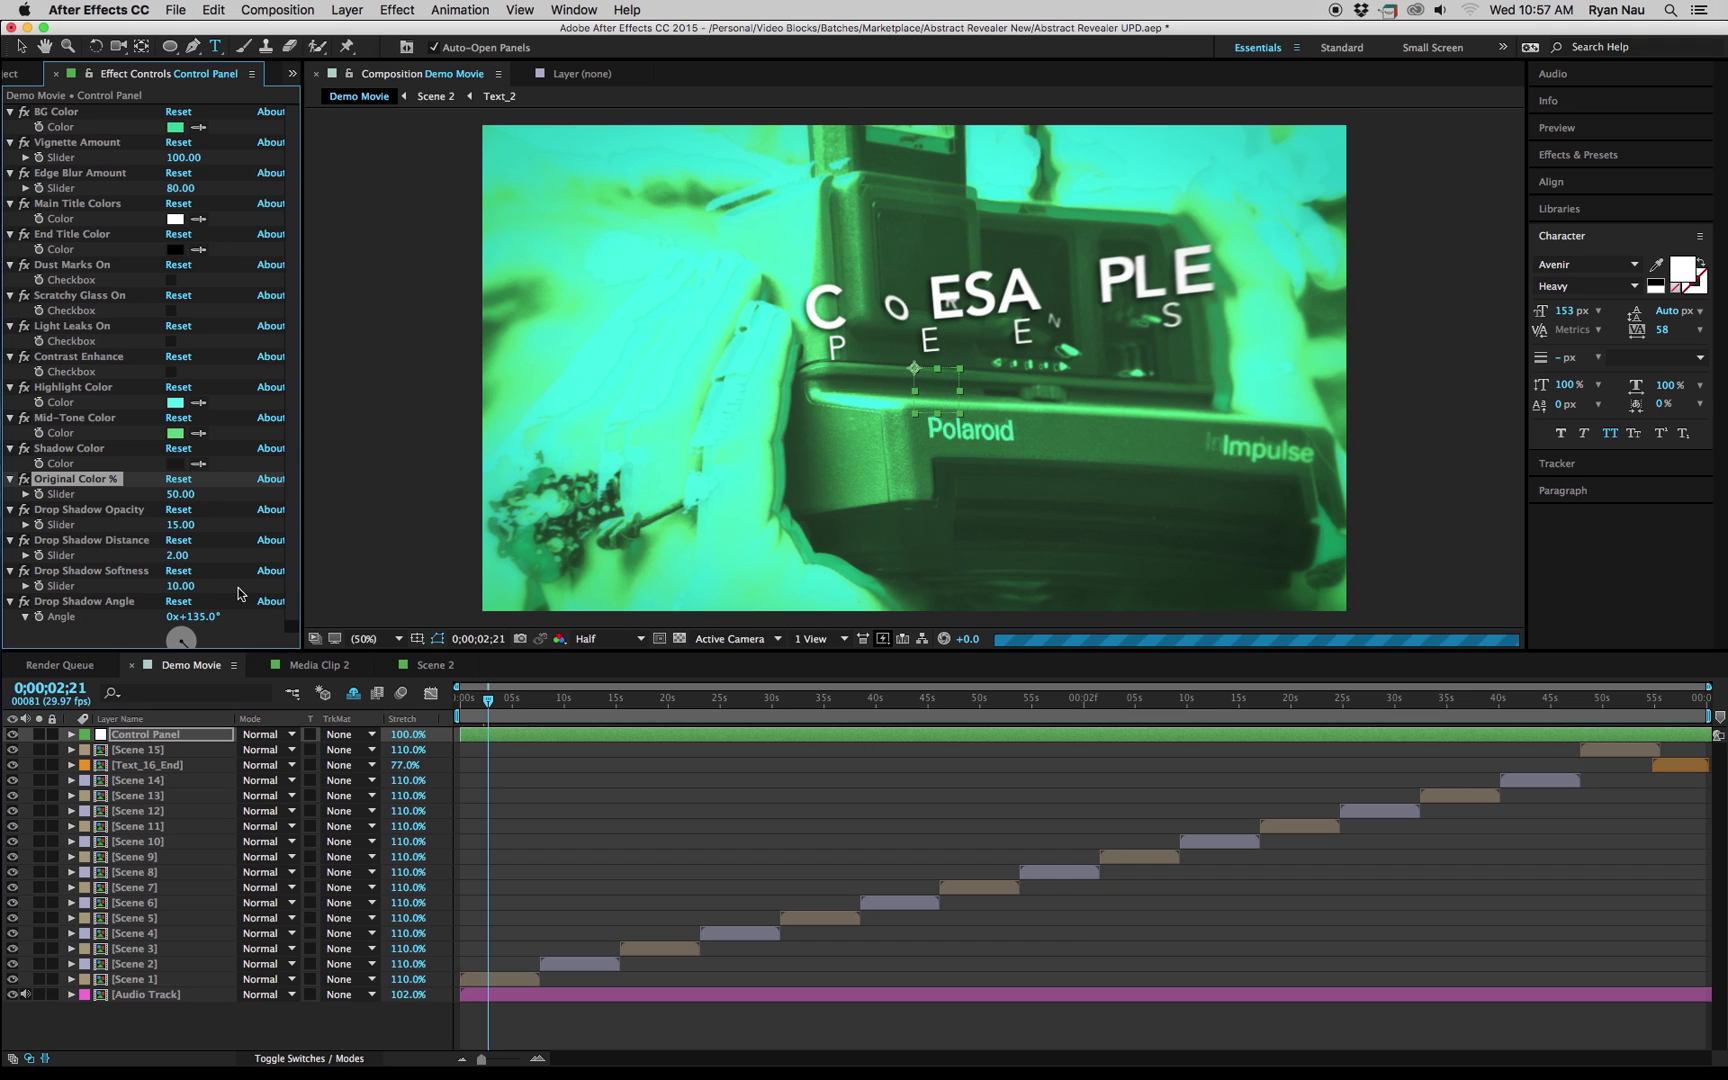
{"action": "left_click", "coordinate": [561, 702]}
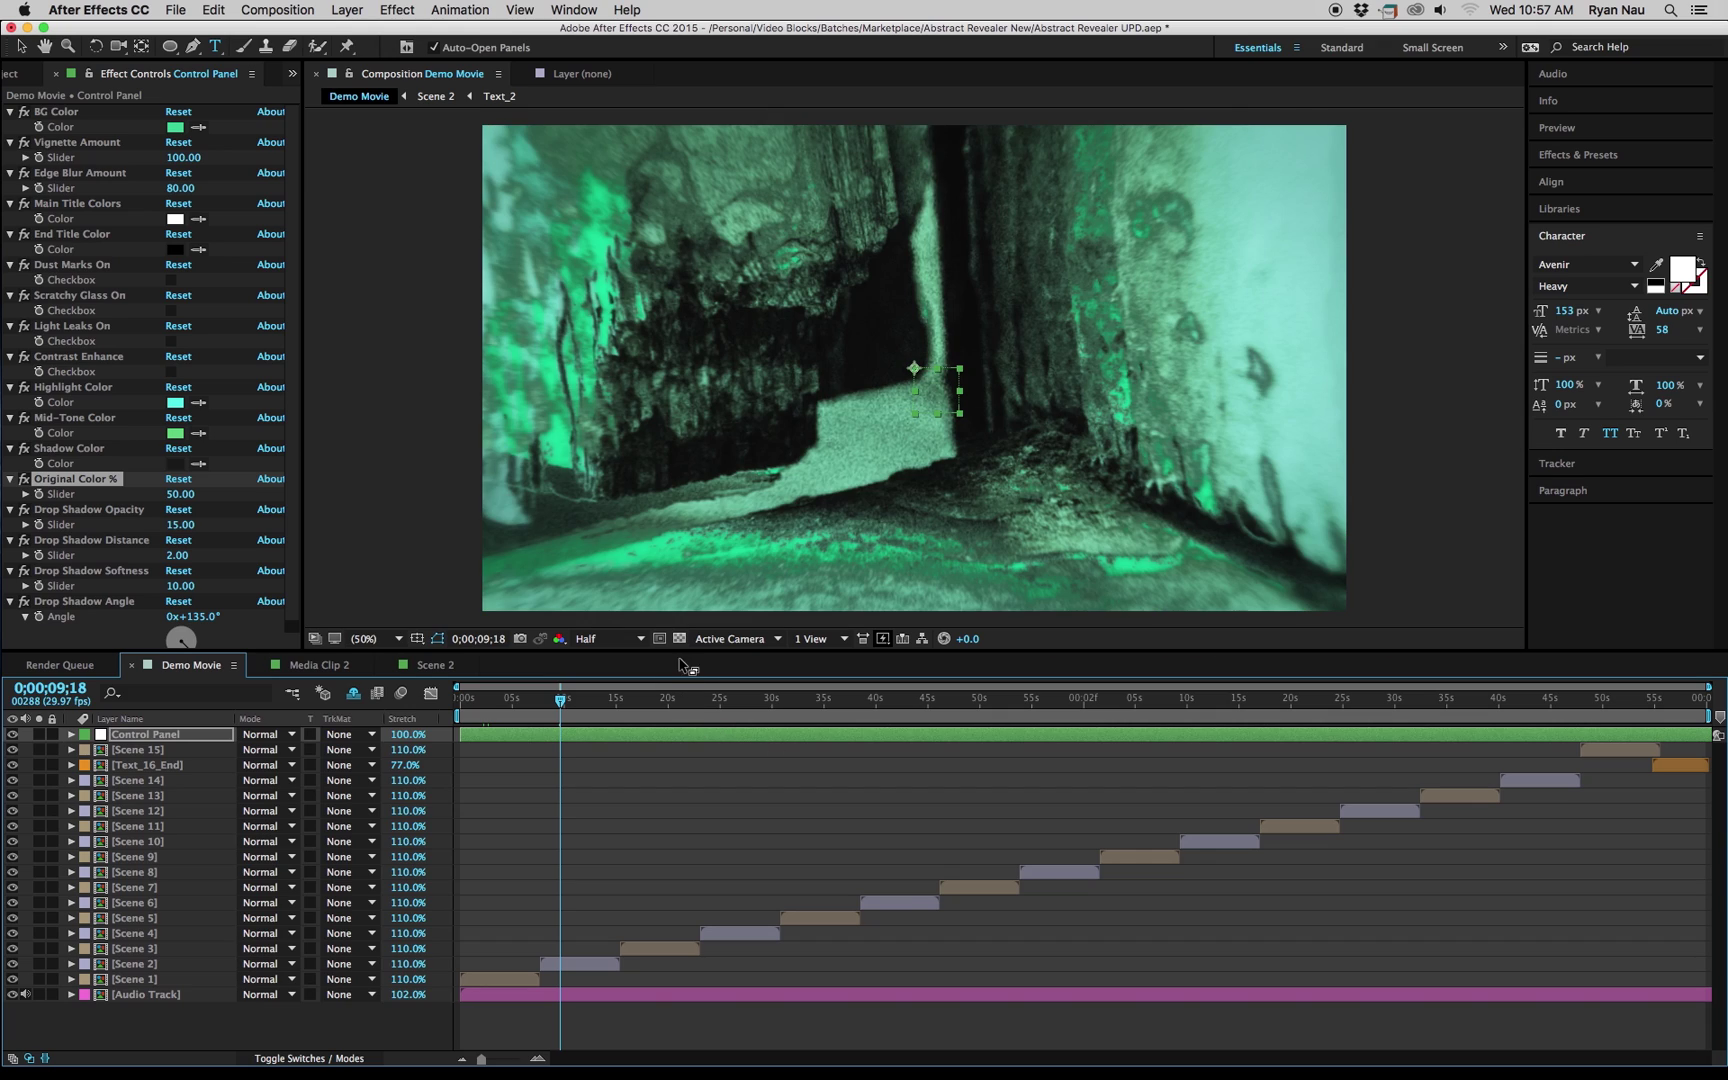
{"action": "left_click", "coordinate": [655, 700]}
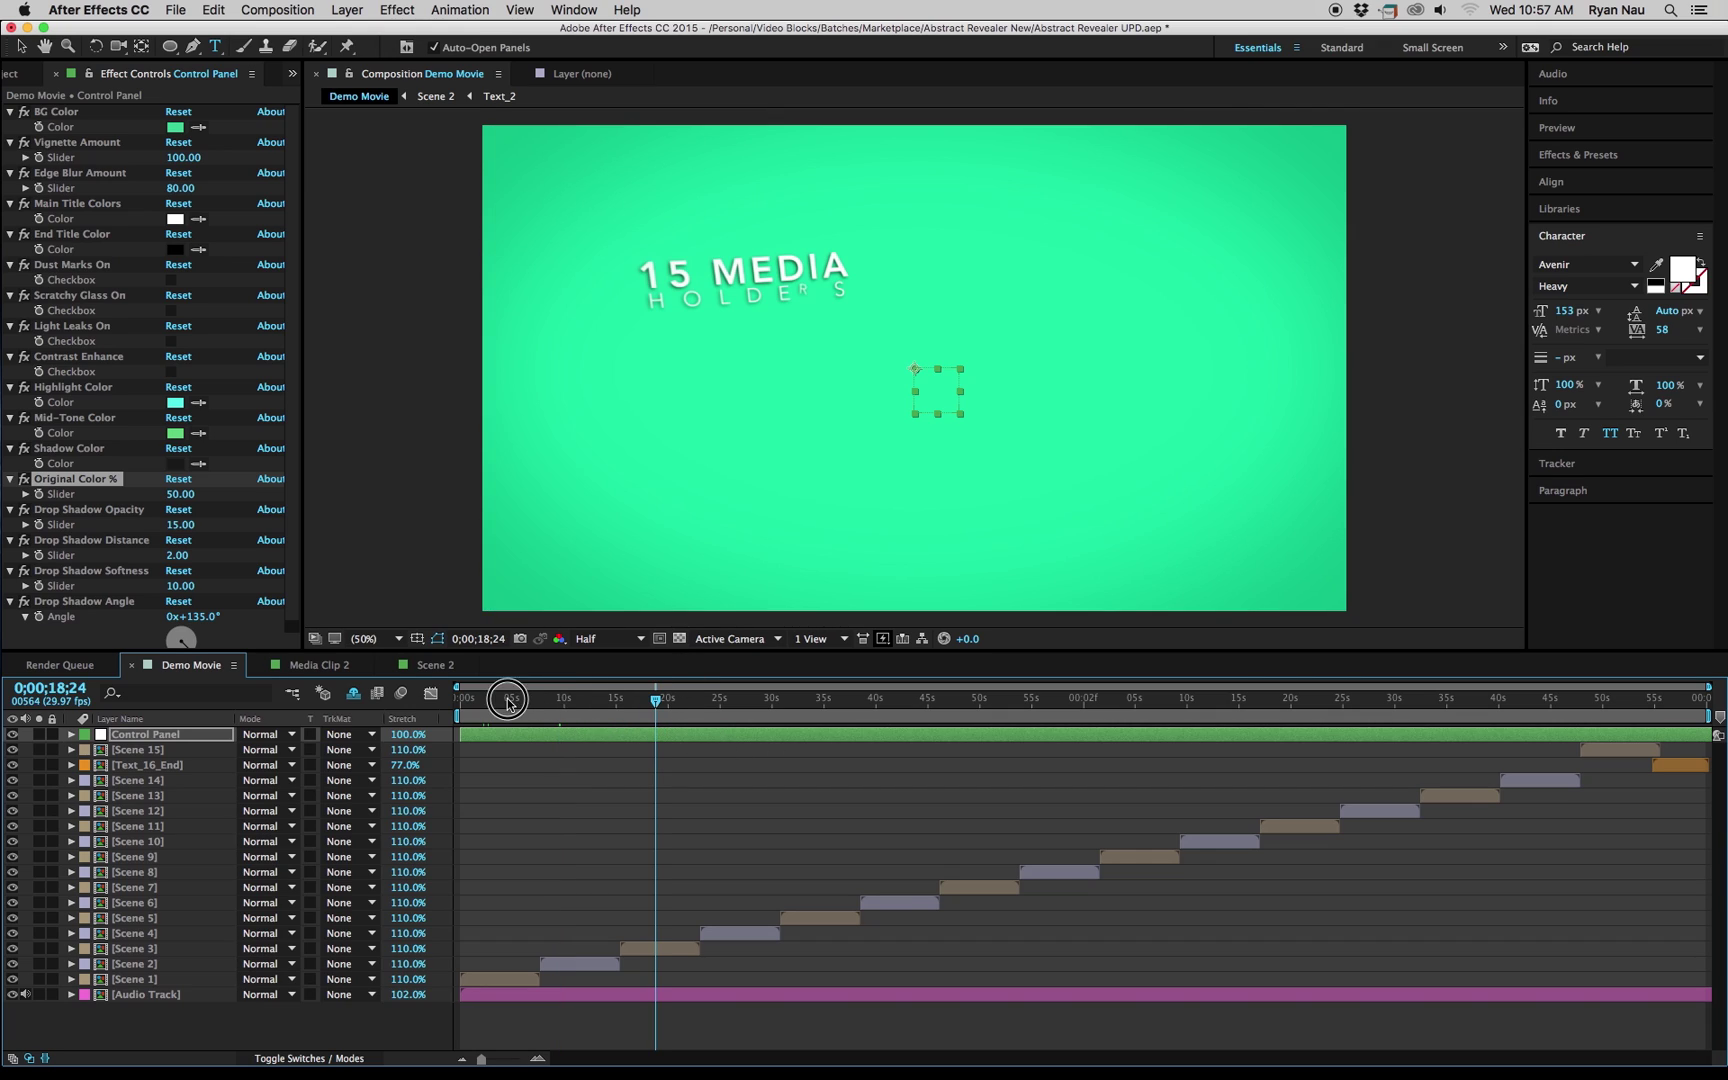
{"action": "left_click", "coordinate": [507, 700]}
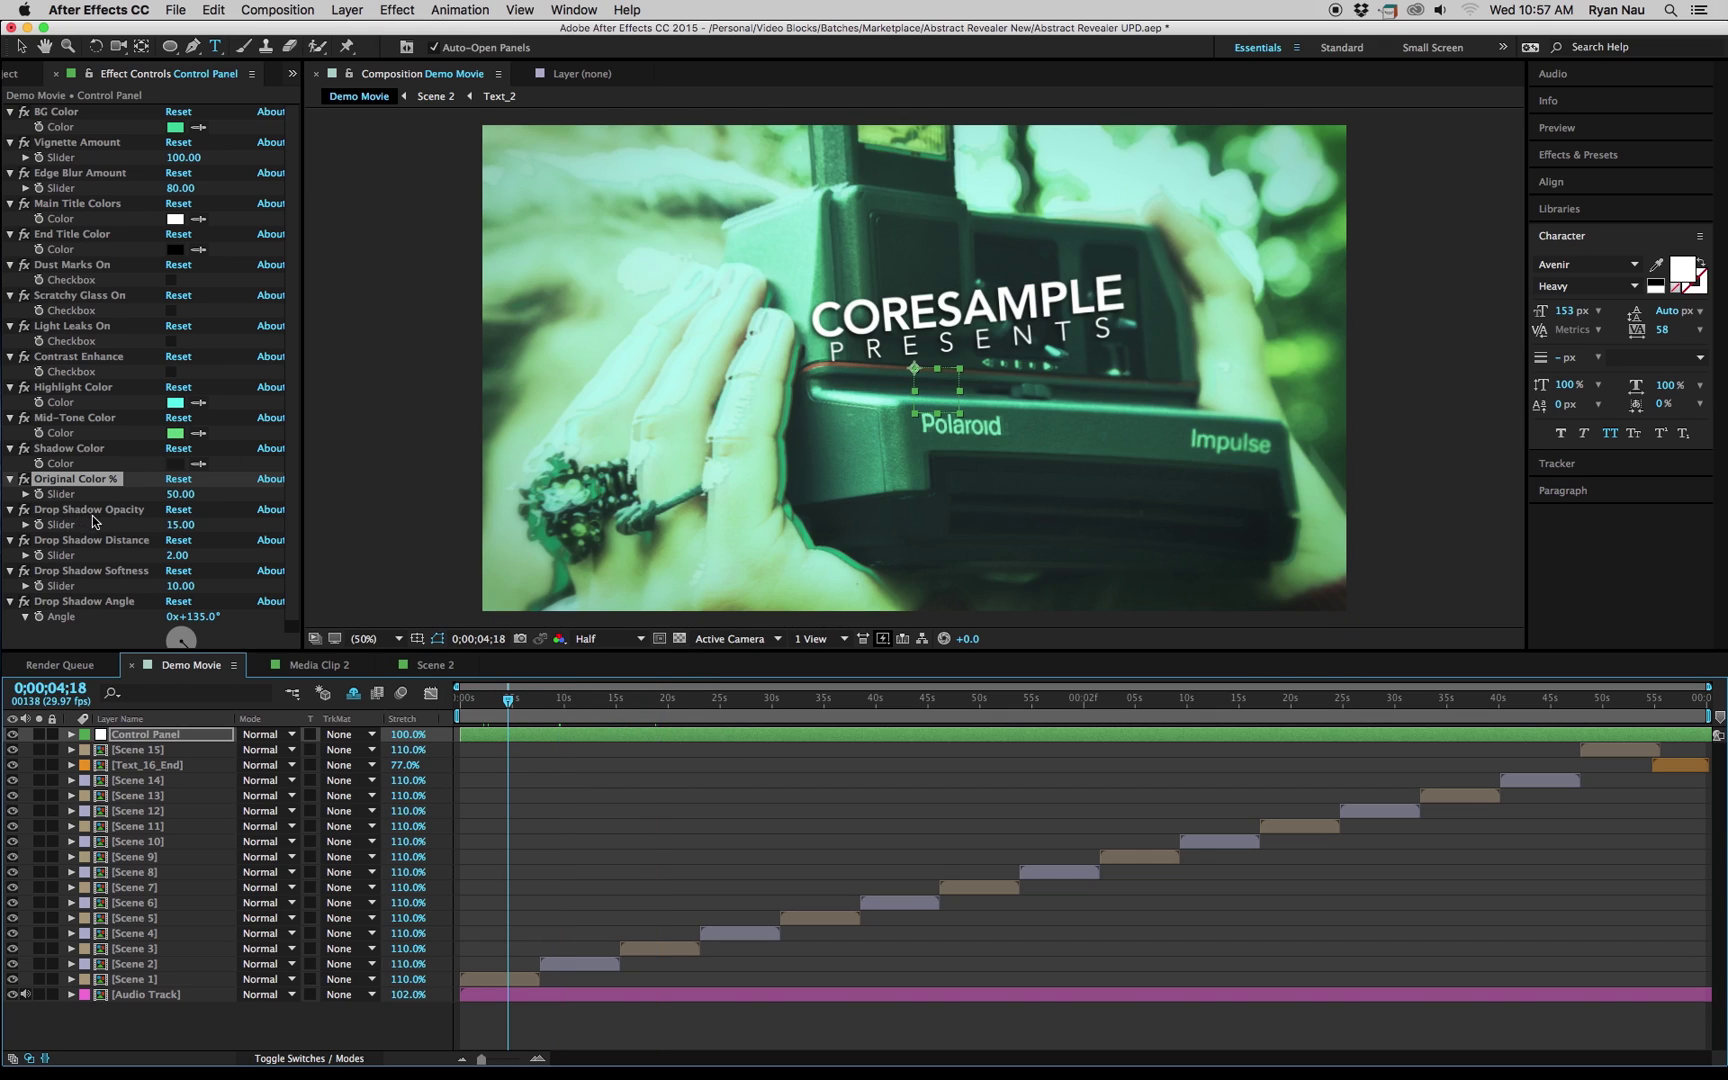
{"action": "left_click", "coordinate": [478, 701]}
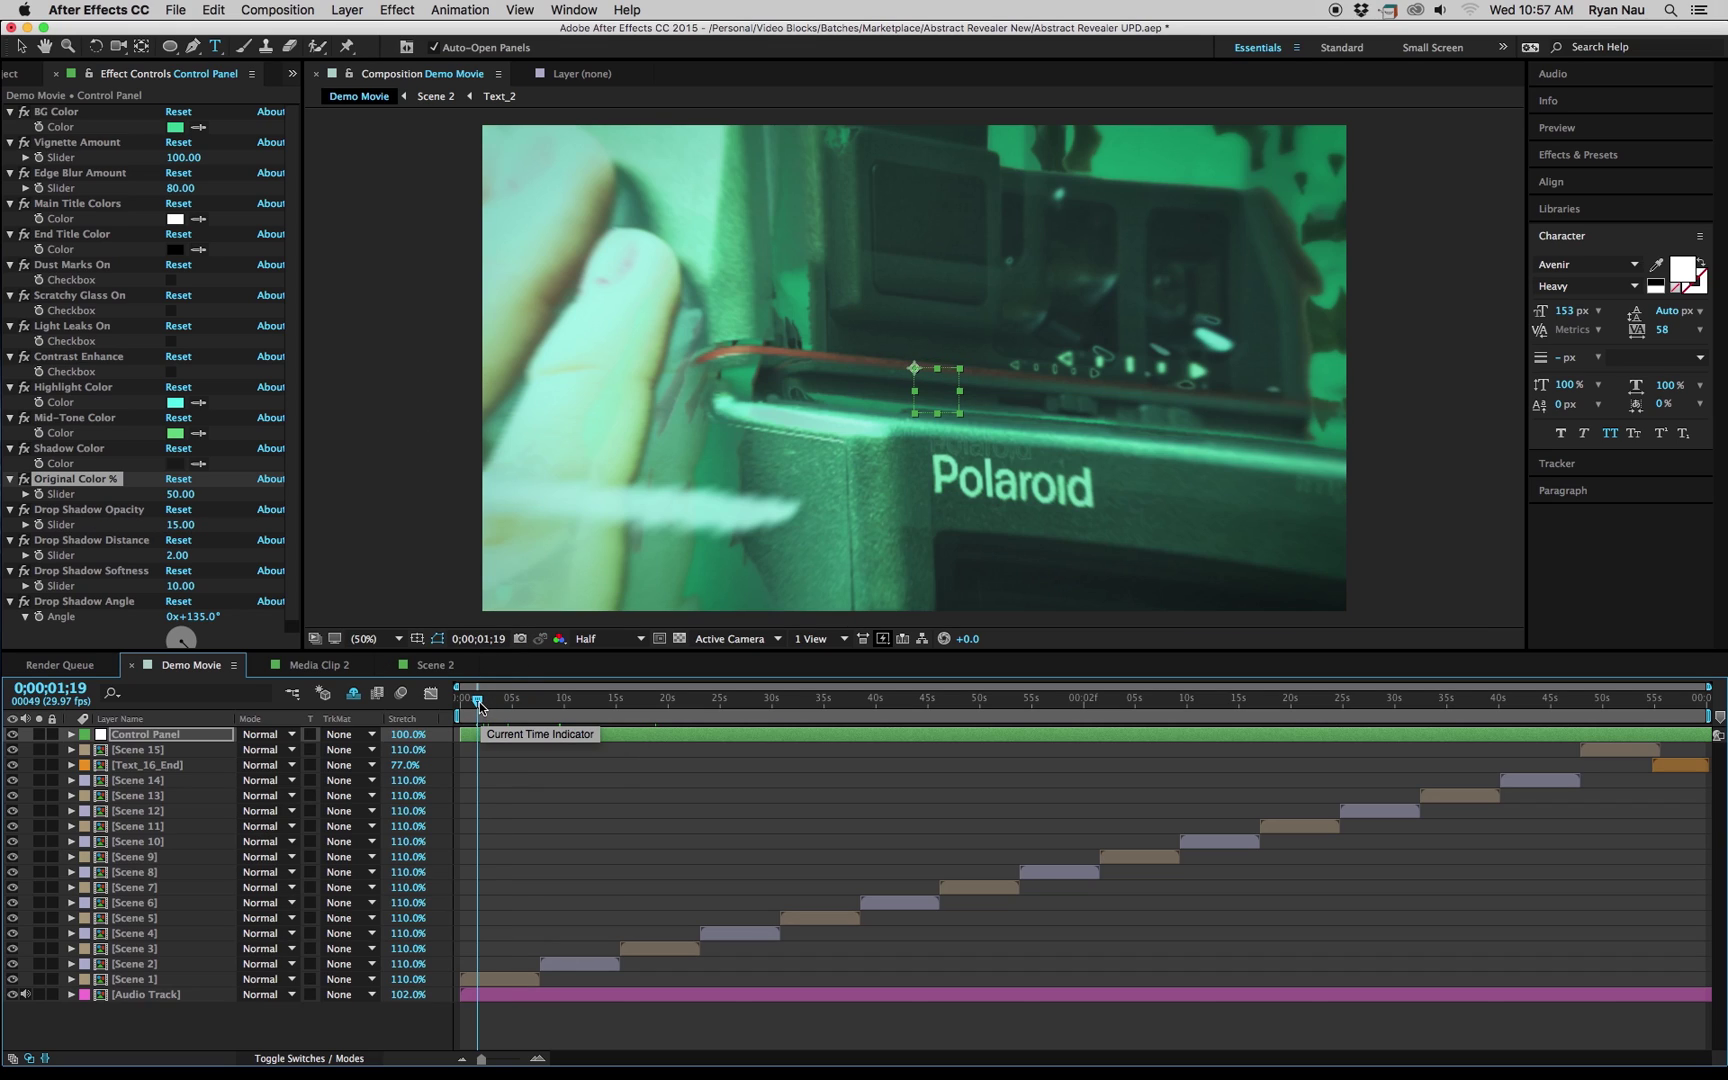
Set the Original Color % to 80 and switch to the Selection tool.
{"action": "left_click", "coordinate": [180, 494]}
{"action": "type", "text": "80"}
{"action": "key", "text": "Return"}
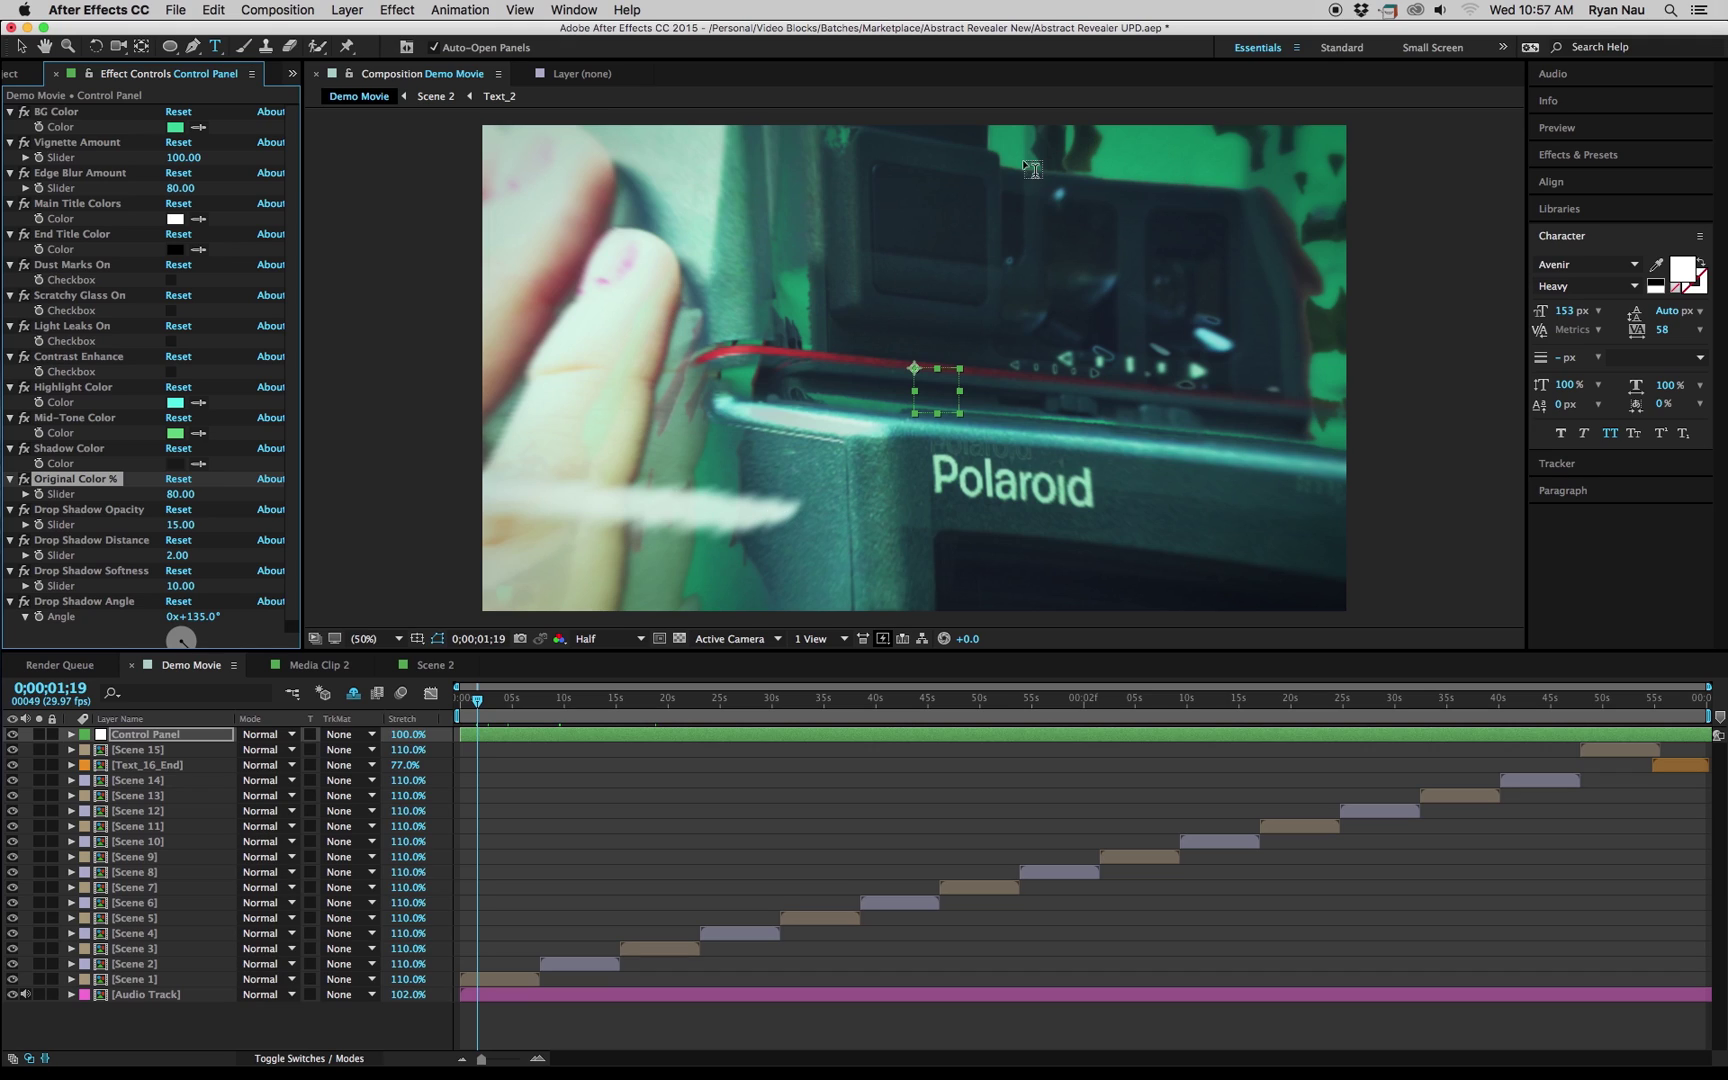
{"action": "key", "text": "v"}
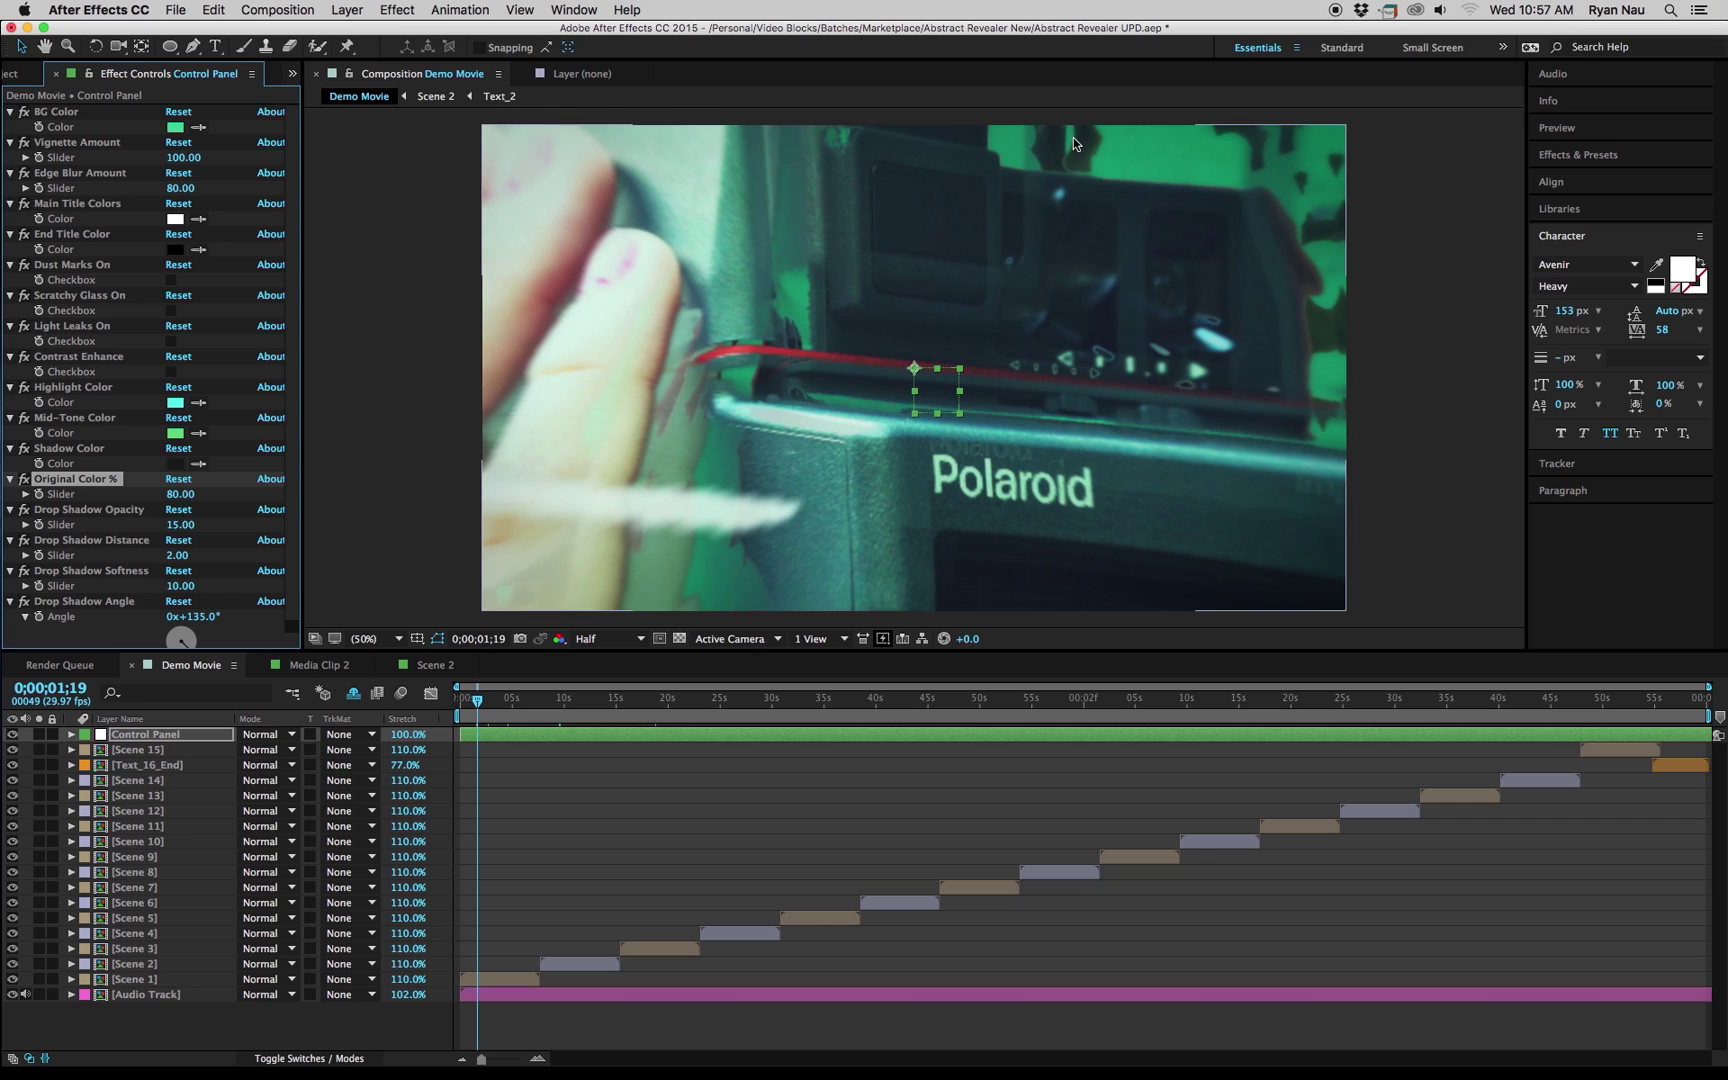
Open the Vignette layer and return to the Demo Movie composition.
{"action": "left_click", "coordinate": [1092, 170]}
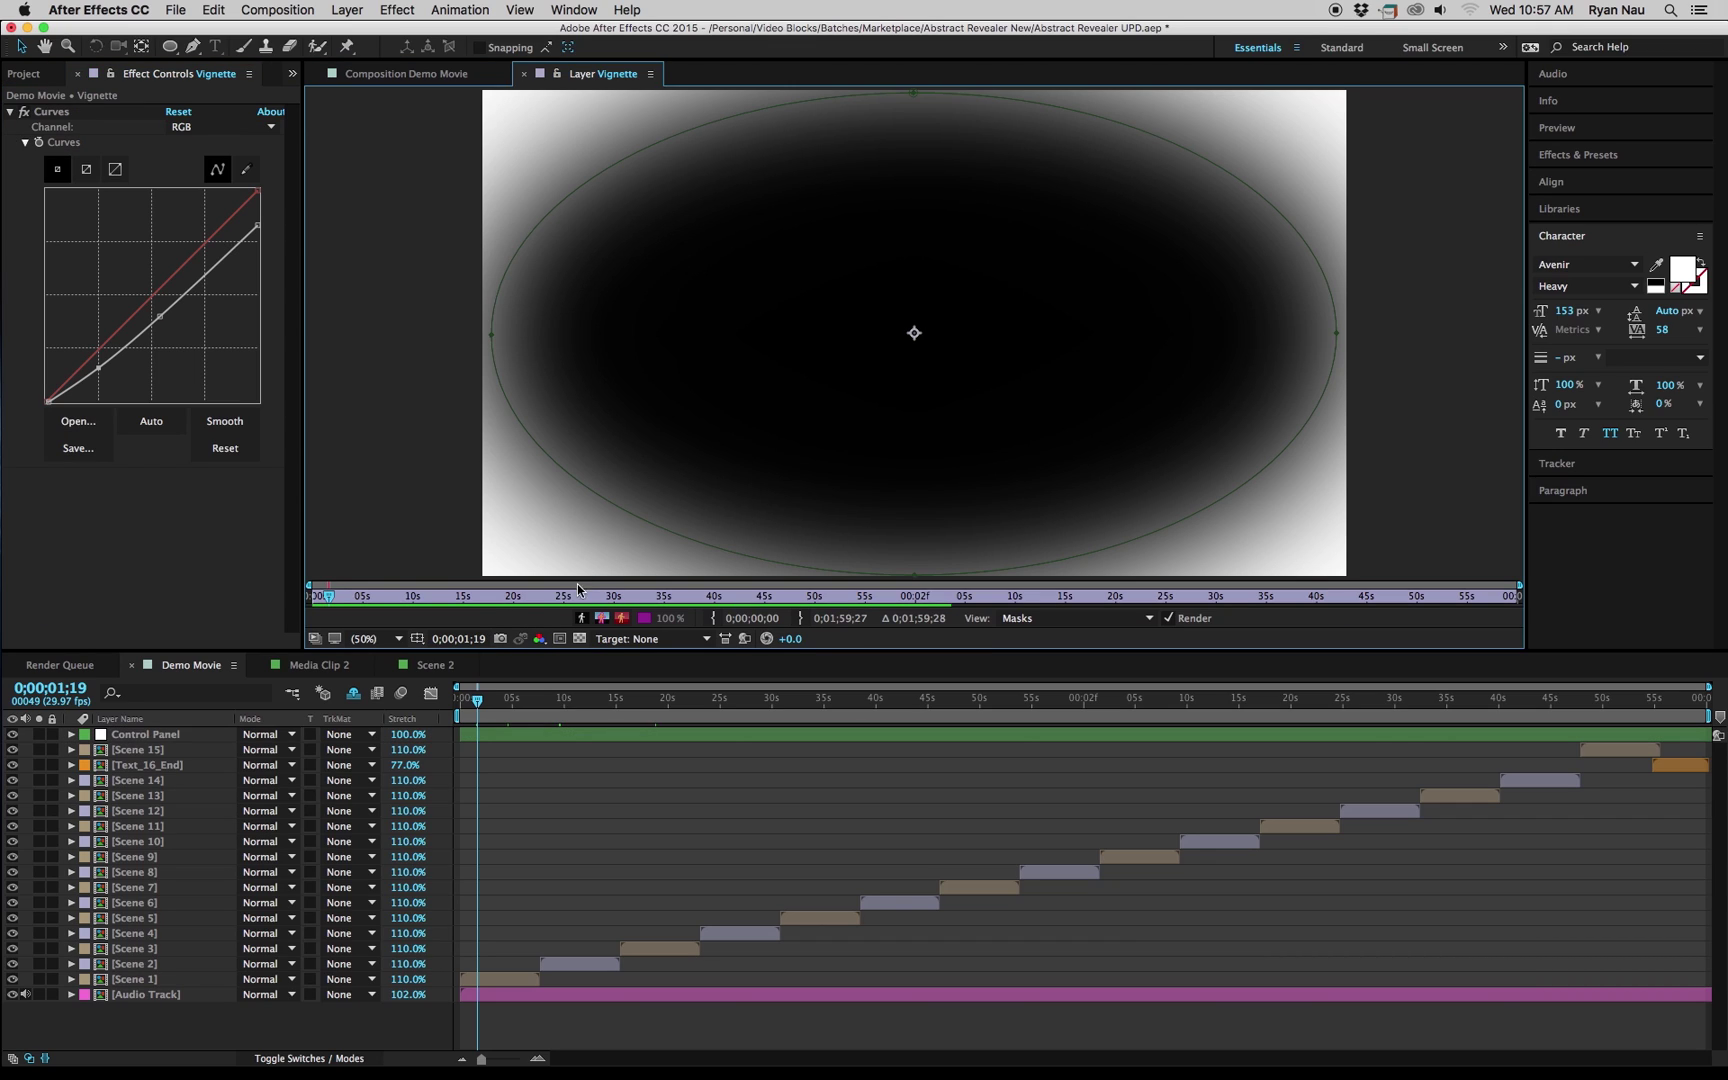
{"action": "left_click", "coordinate": [408, 72]}
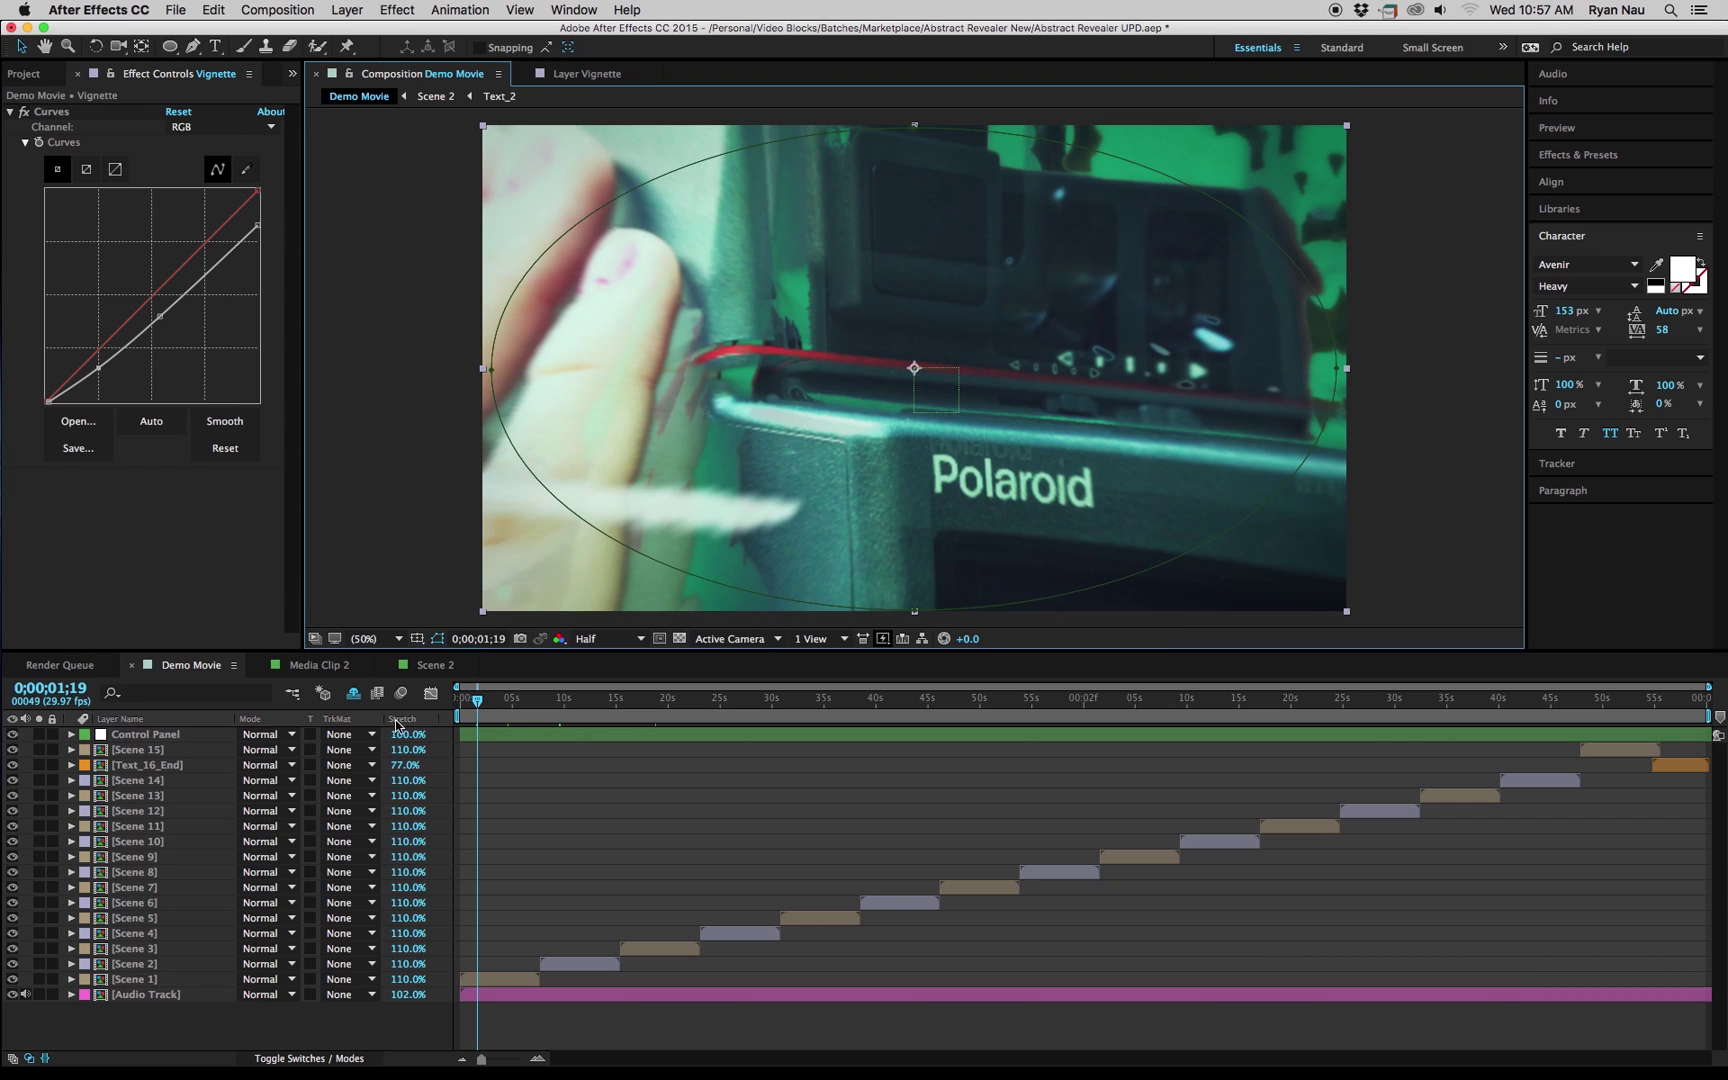
{"action": "left_click", "coordinate": [225, 421]}
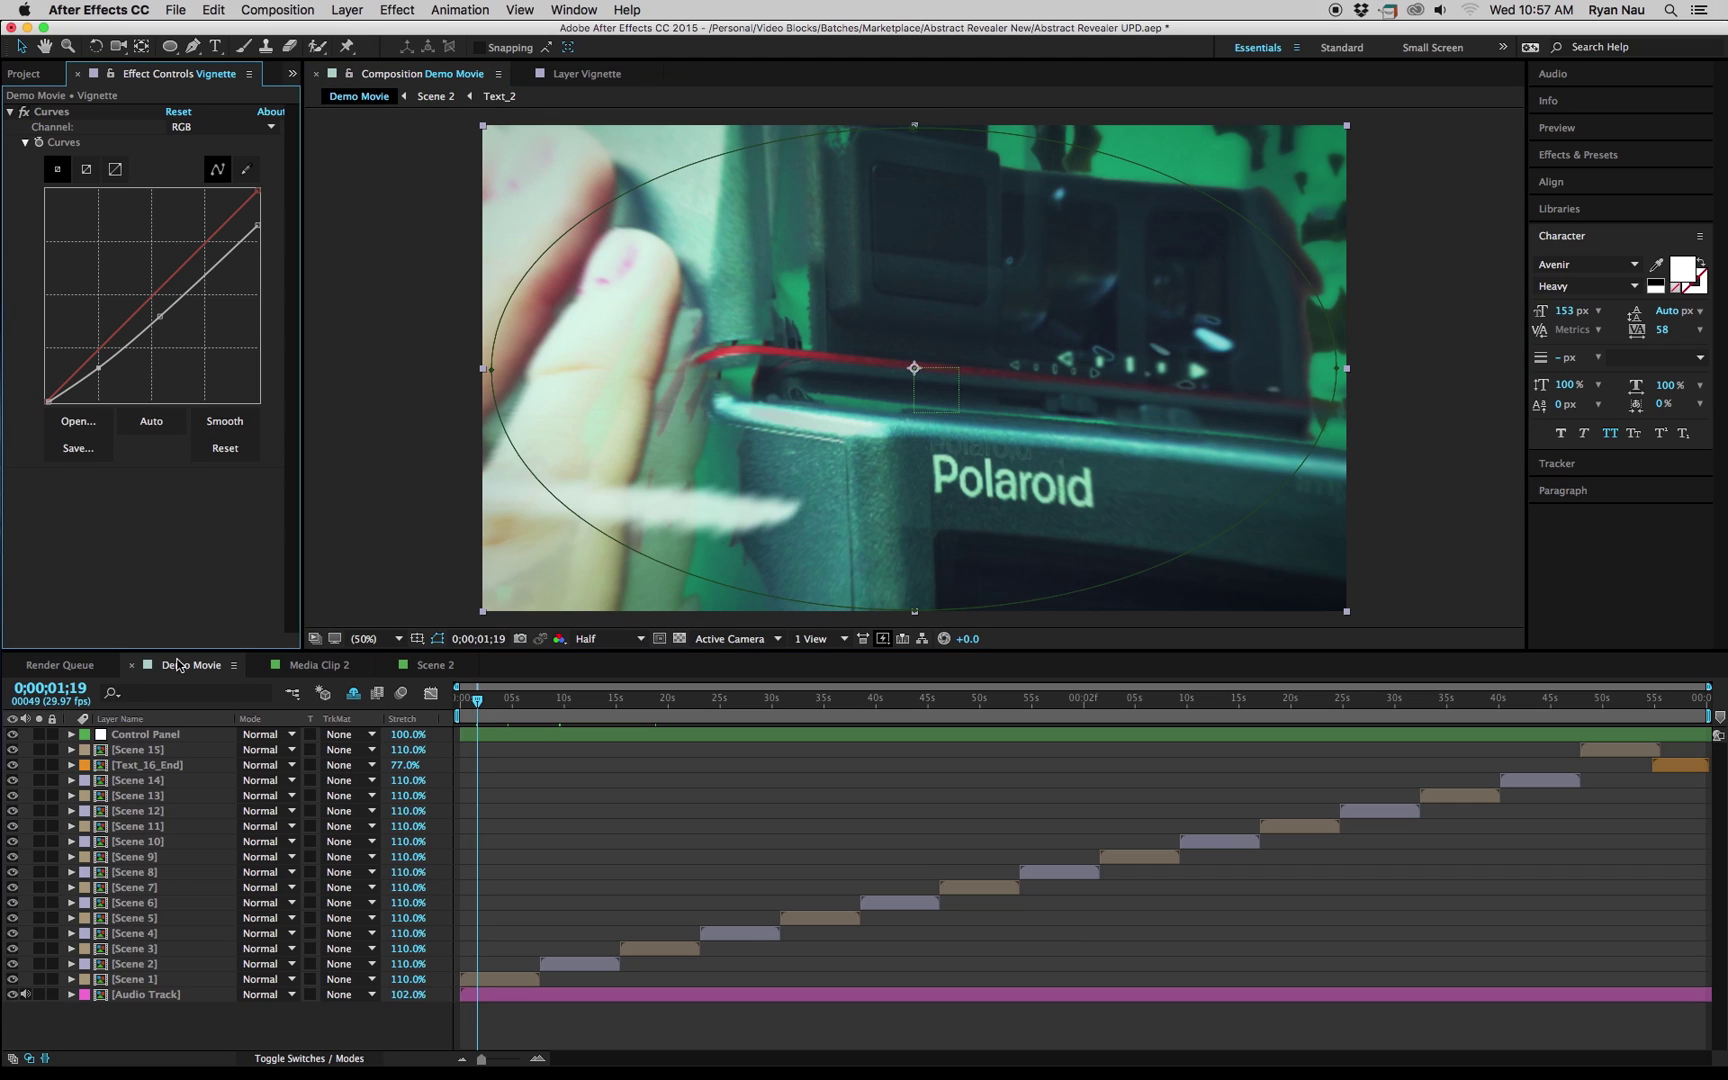
Try a Drop Shadow Opacity of 100 on the Control Panel layer.
{"action": "left_click", "coordinate": [145, 737]}
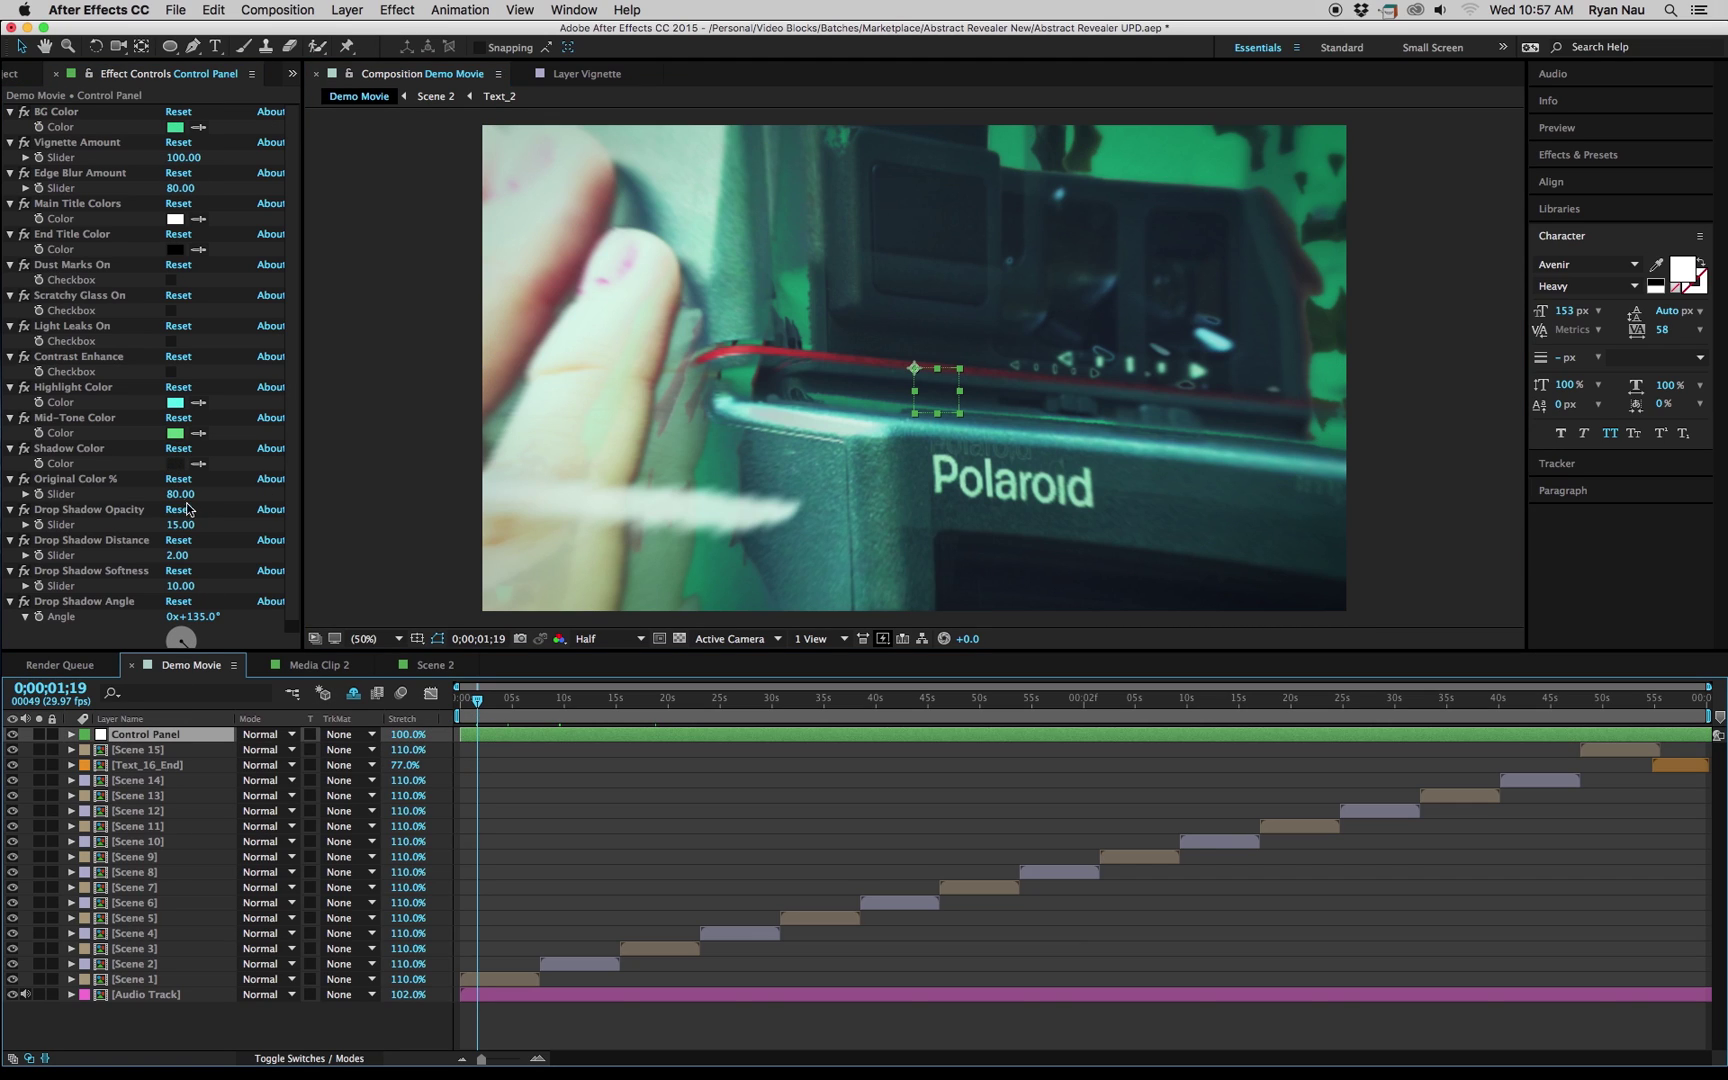
{"action": "left_click", "coordinate": [111, 512]}
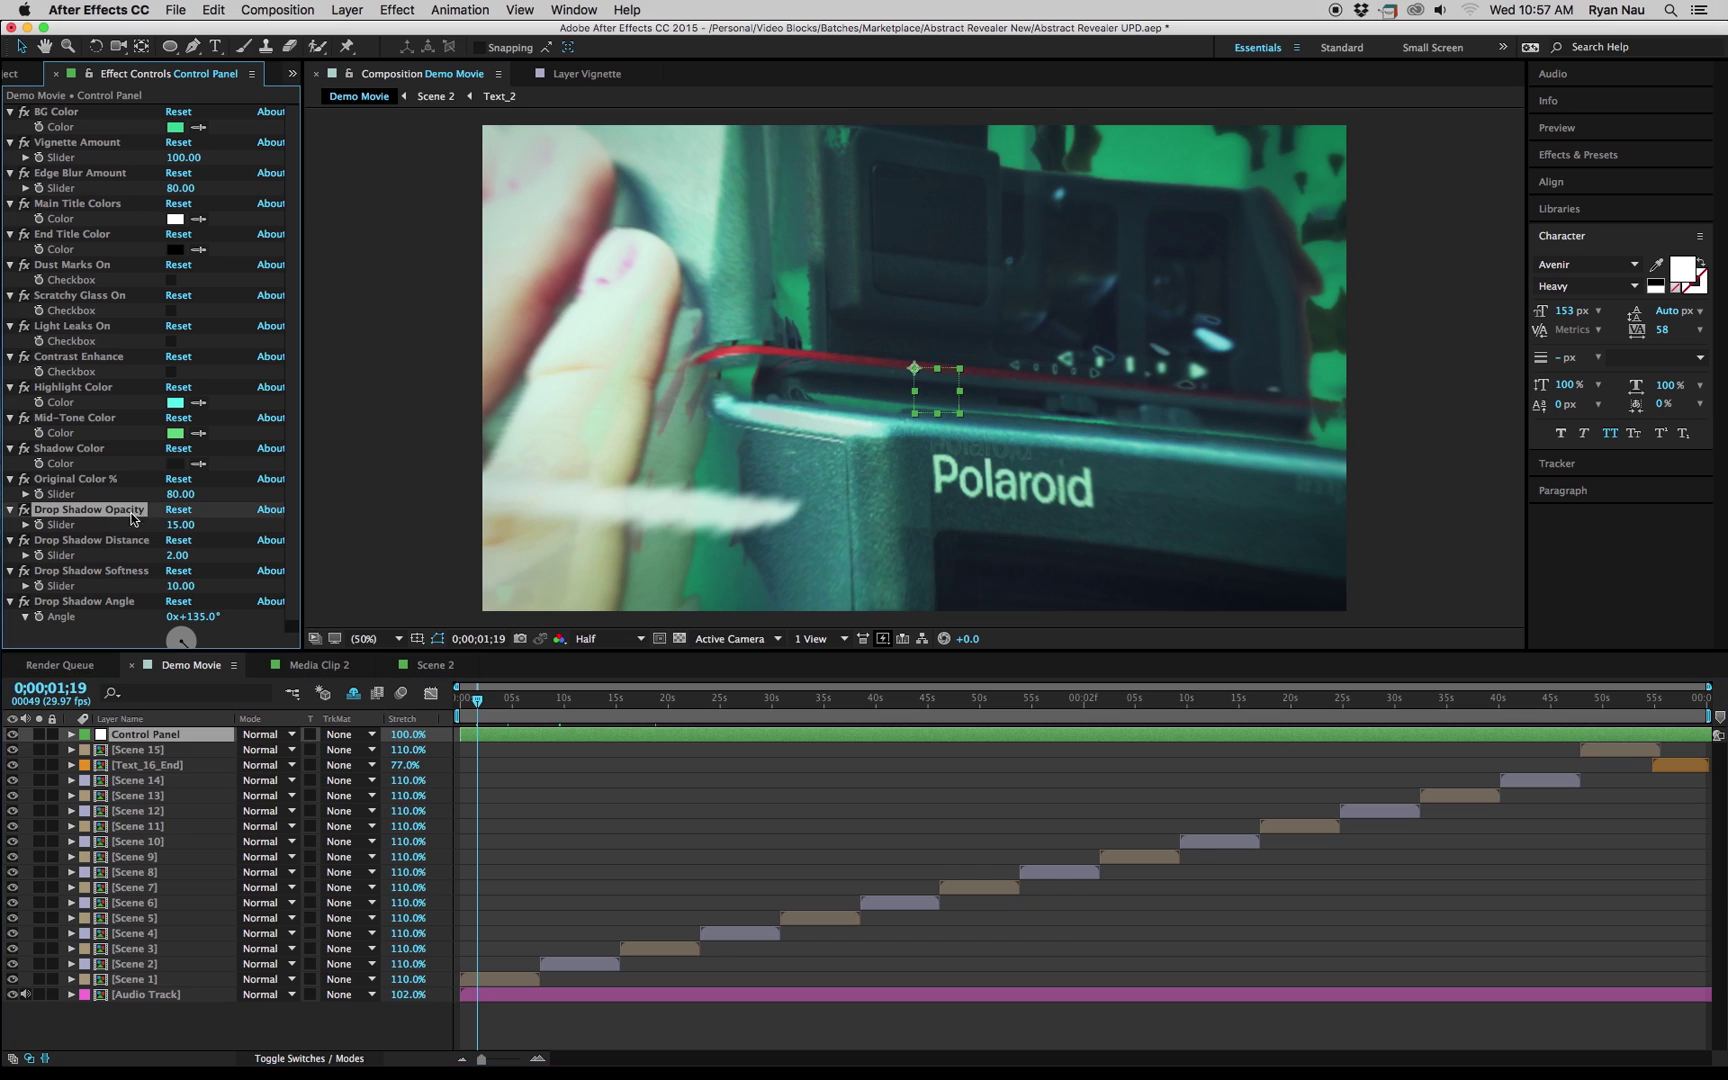
{"action": "left_click", "coordinate": [180, 526]}
{"action": "type", "text": "100"}
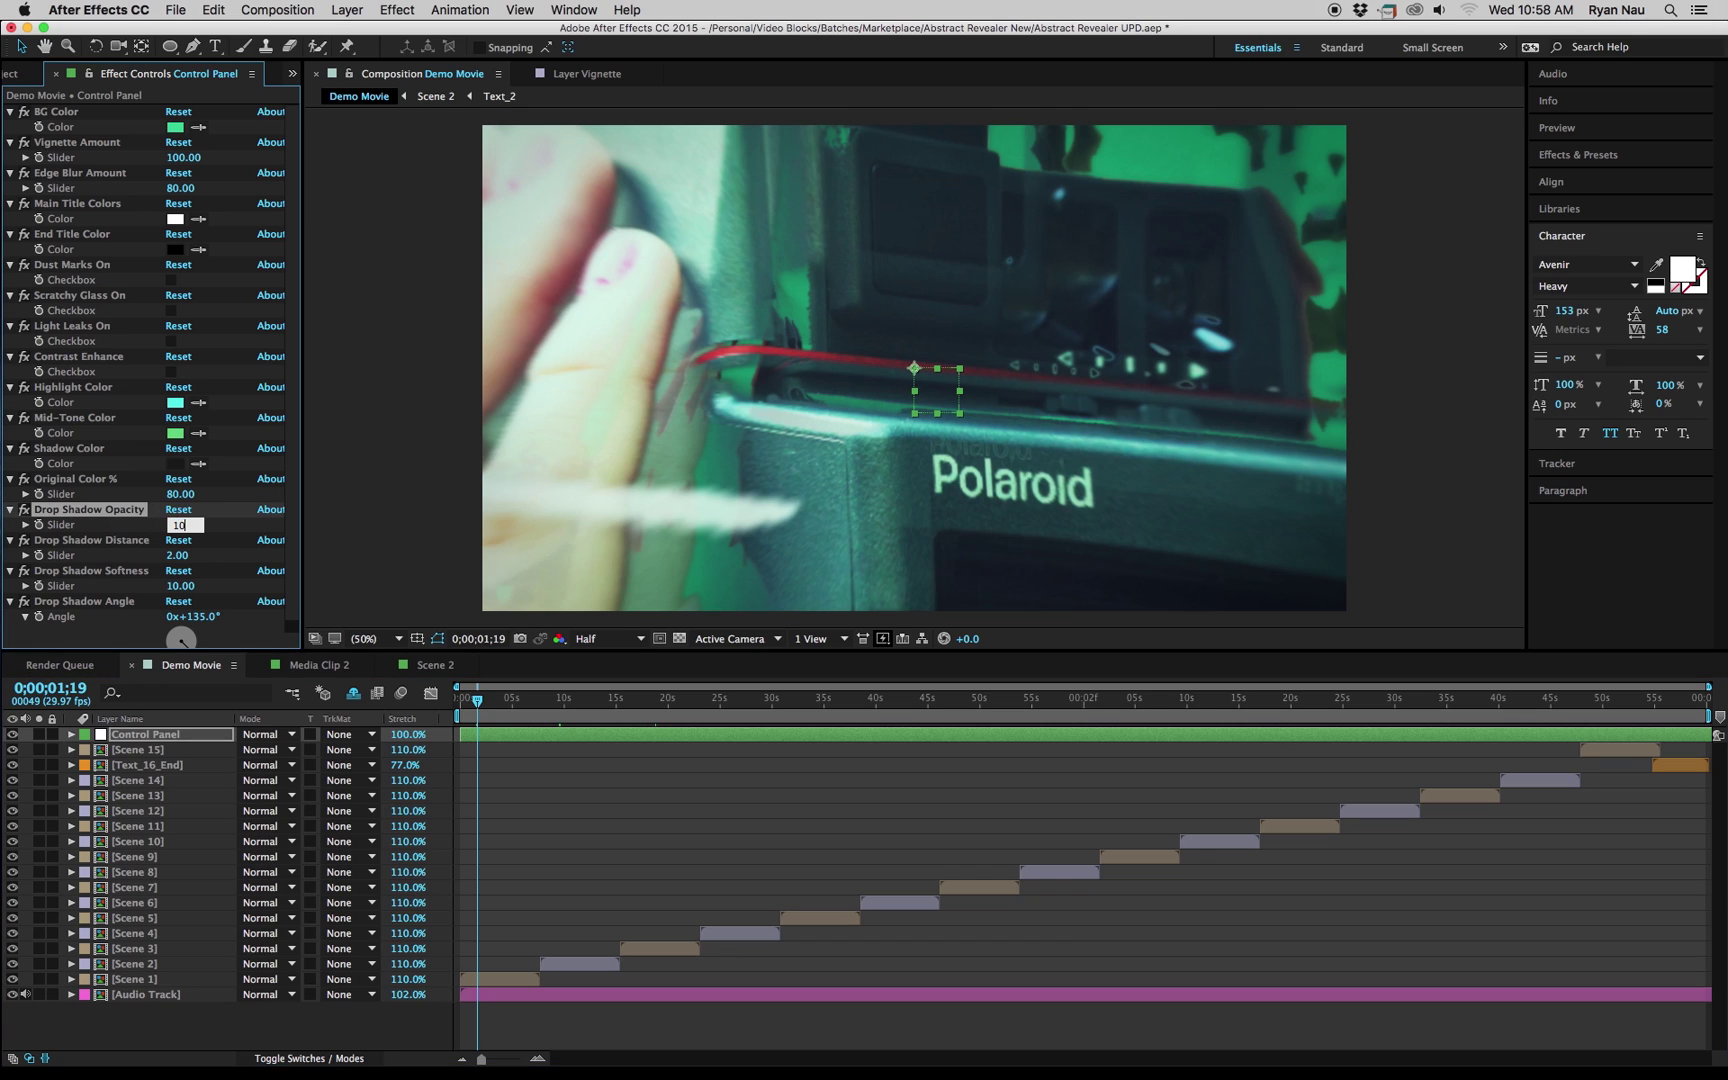
{"action": "key", "text": "Return"}
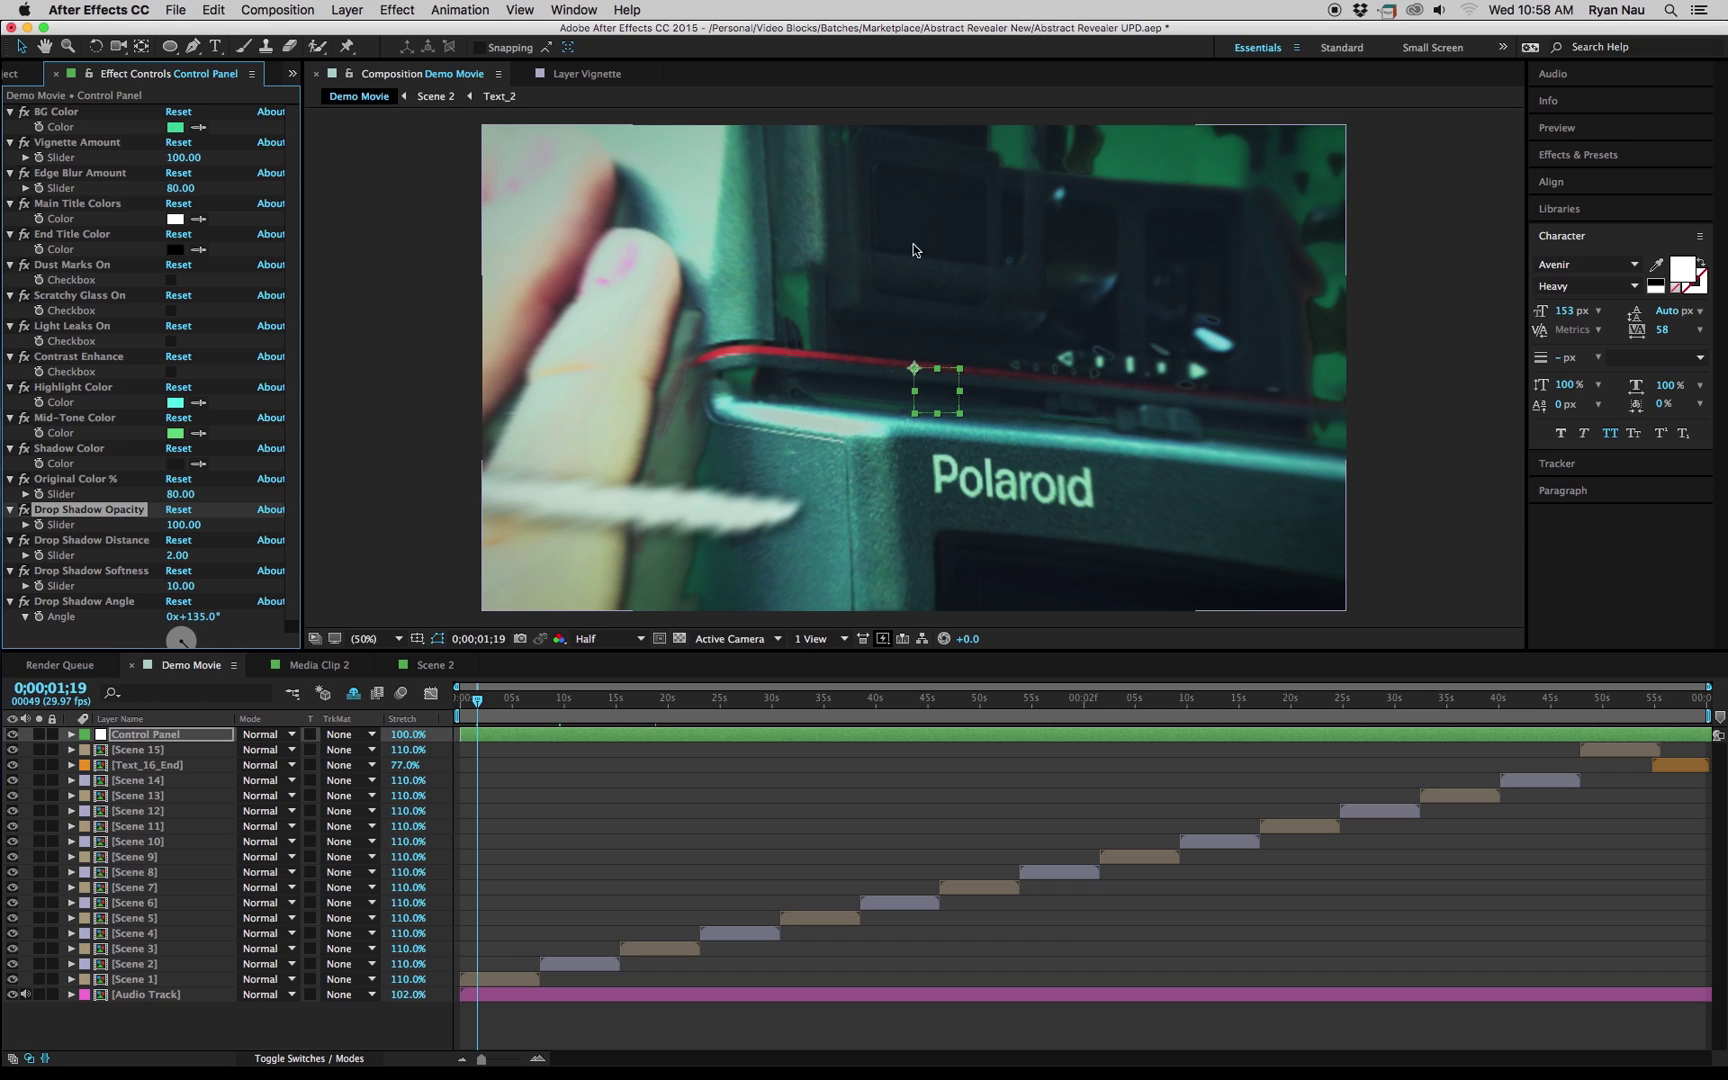
Try a Drop Shadow Distance of 25 and a Drop Shadow Softness of 50 on the Control Panel.
{"action": "left_click", "coordinate": [177, 555]}
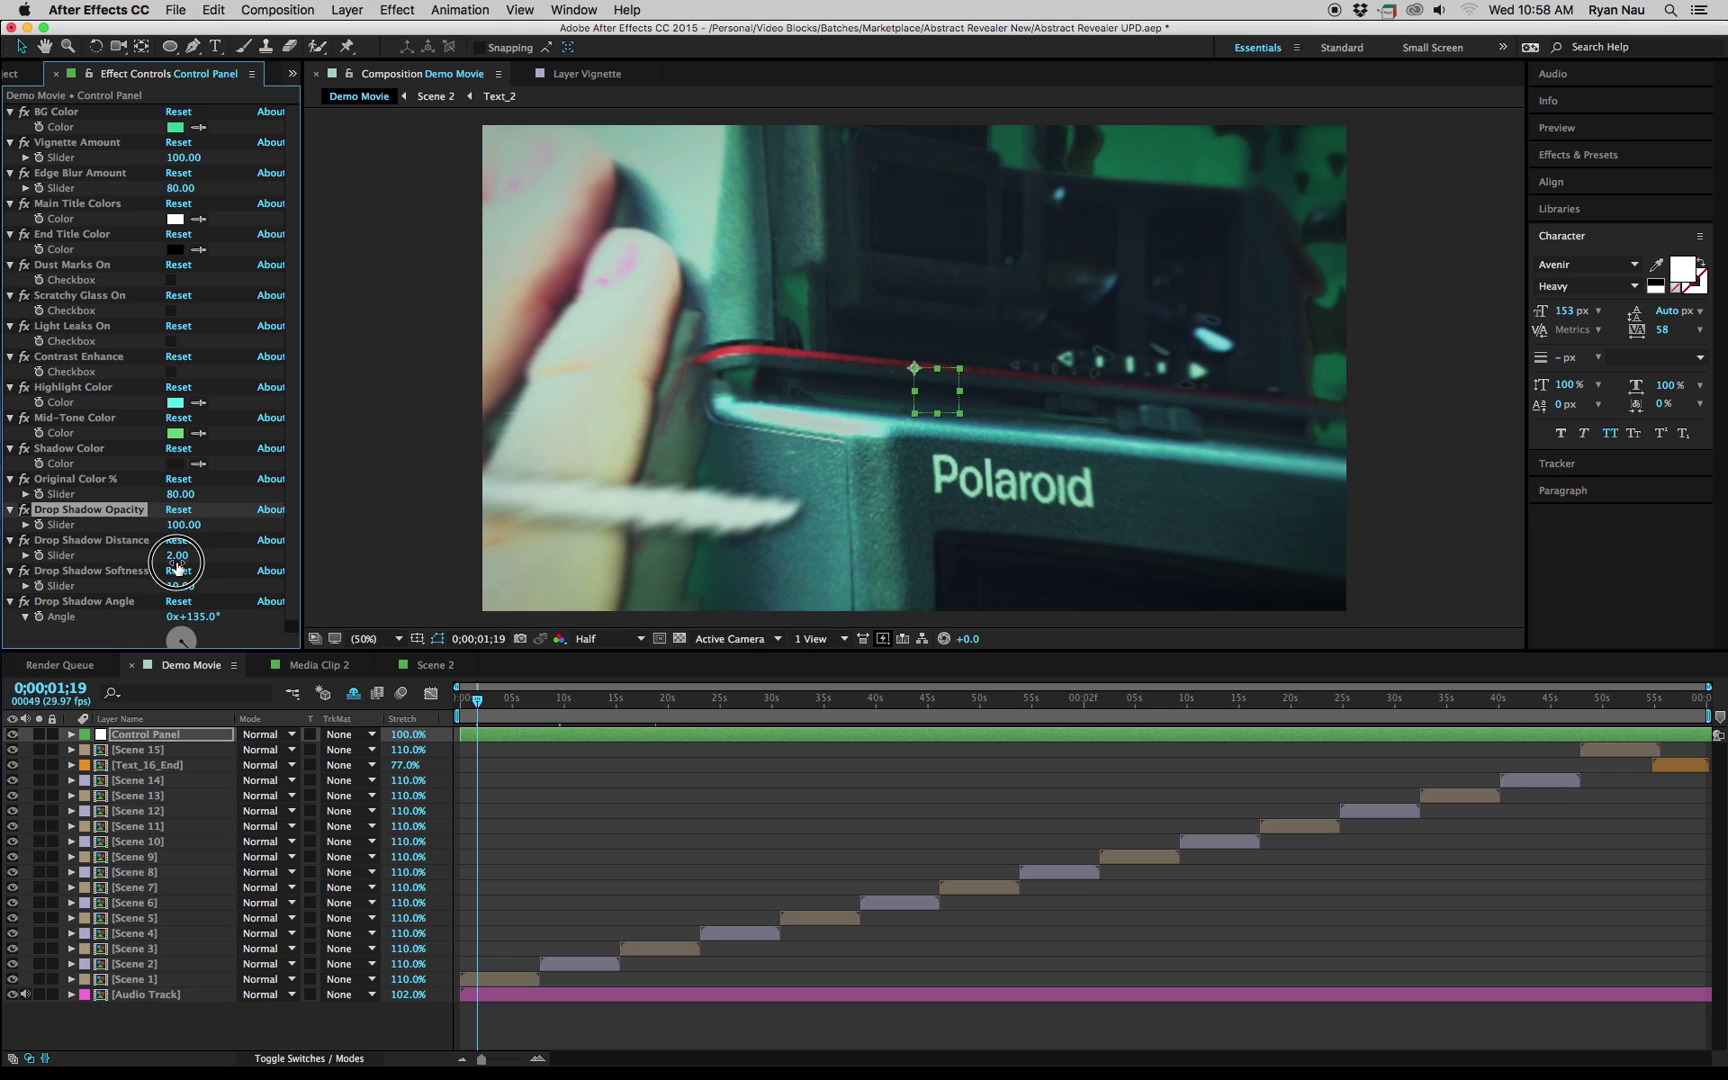
{"action": "type", "text": "5"}
{"action": "key", "text": "Return"}
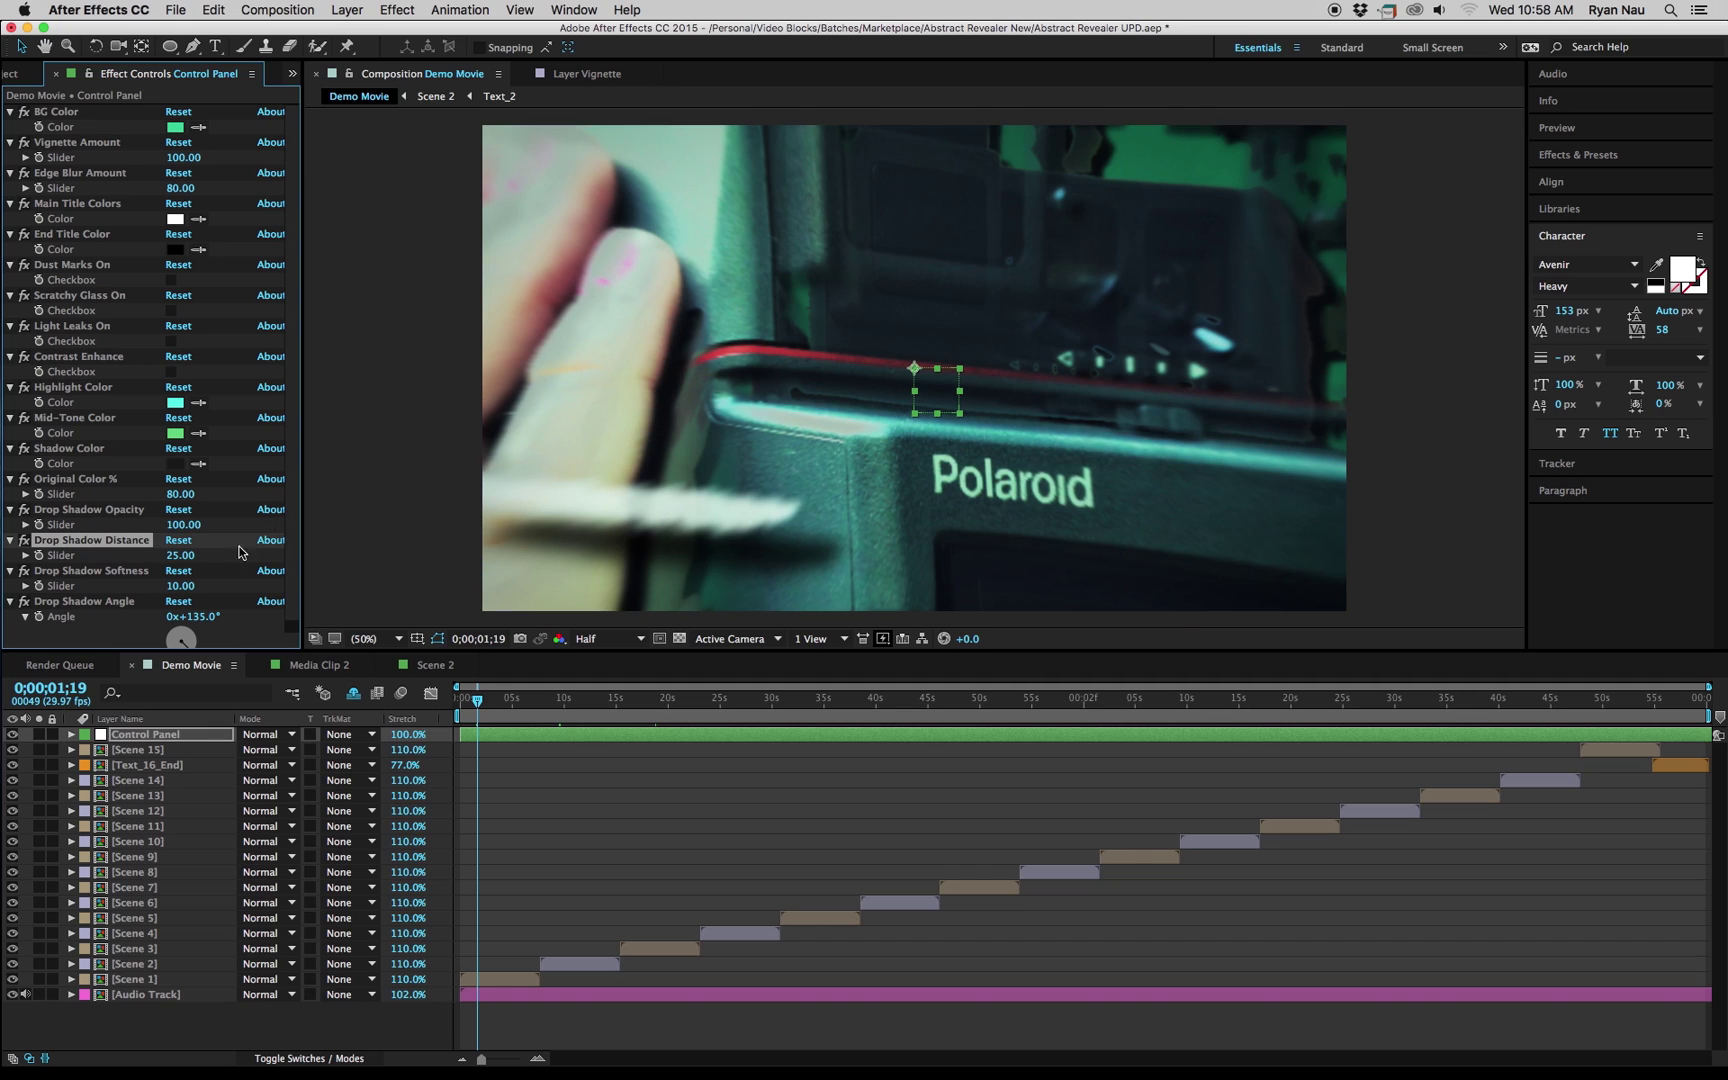
{"action": "left_click", "coordinate": [183, 524]}
{"action": "key", "text": "Tab"}
{"action": "type", "text": "50"}
{"action": "key", "text": "Return"}
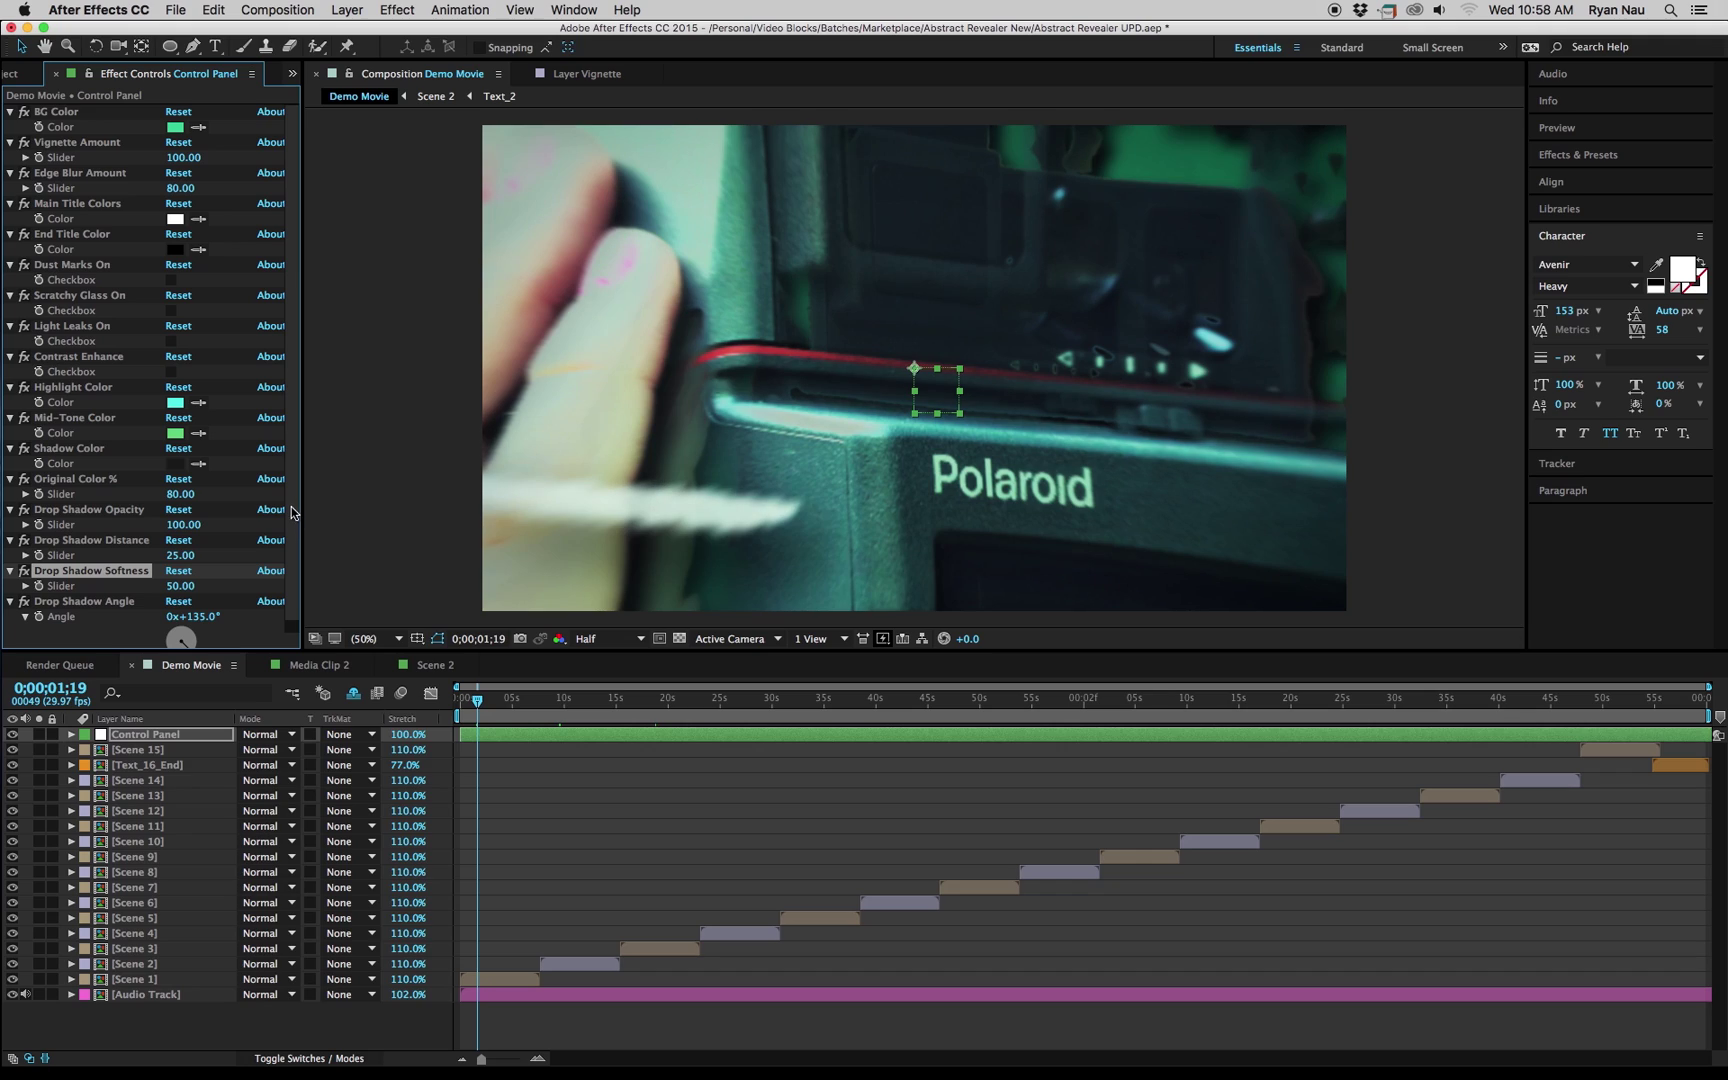
Set the Control Panel's Drop Shadow Opacity to 40 and its Drop Shadow Distance to 10.
{"action": "left_click", "coordinate": [182, 525]}
{"action": "type", "text": "40"}
{"action": "key", "text": "Return"}
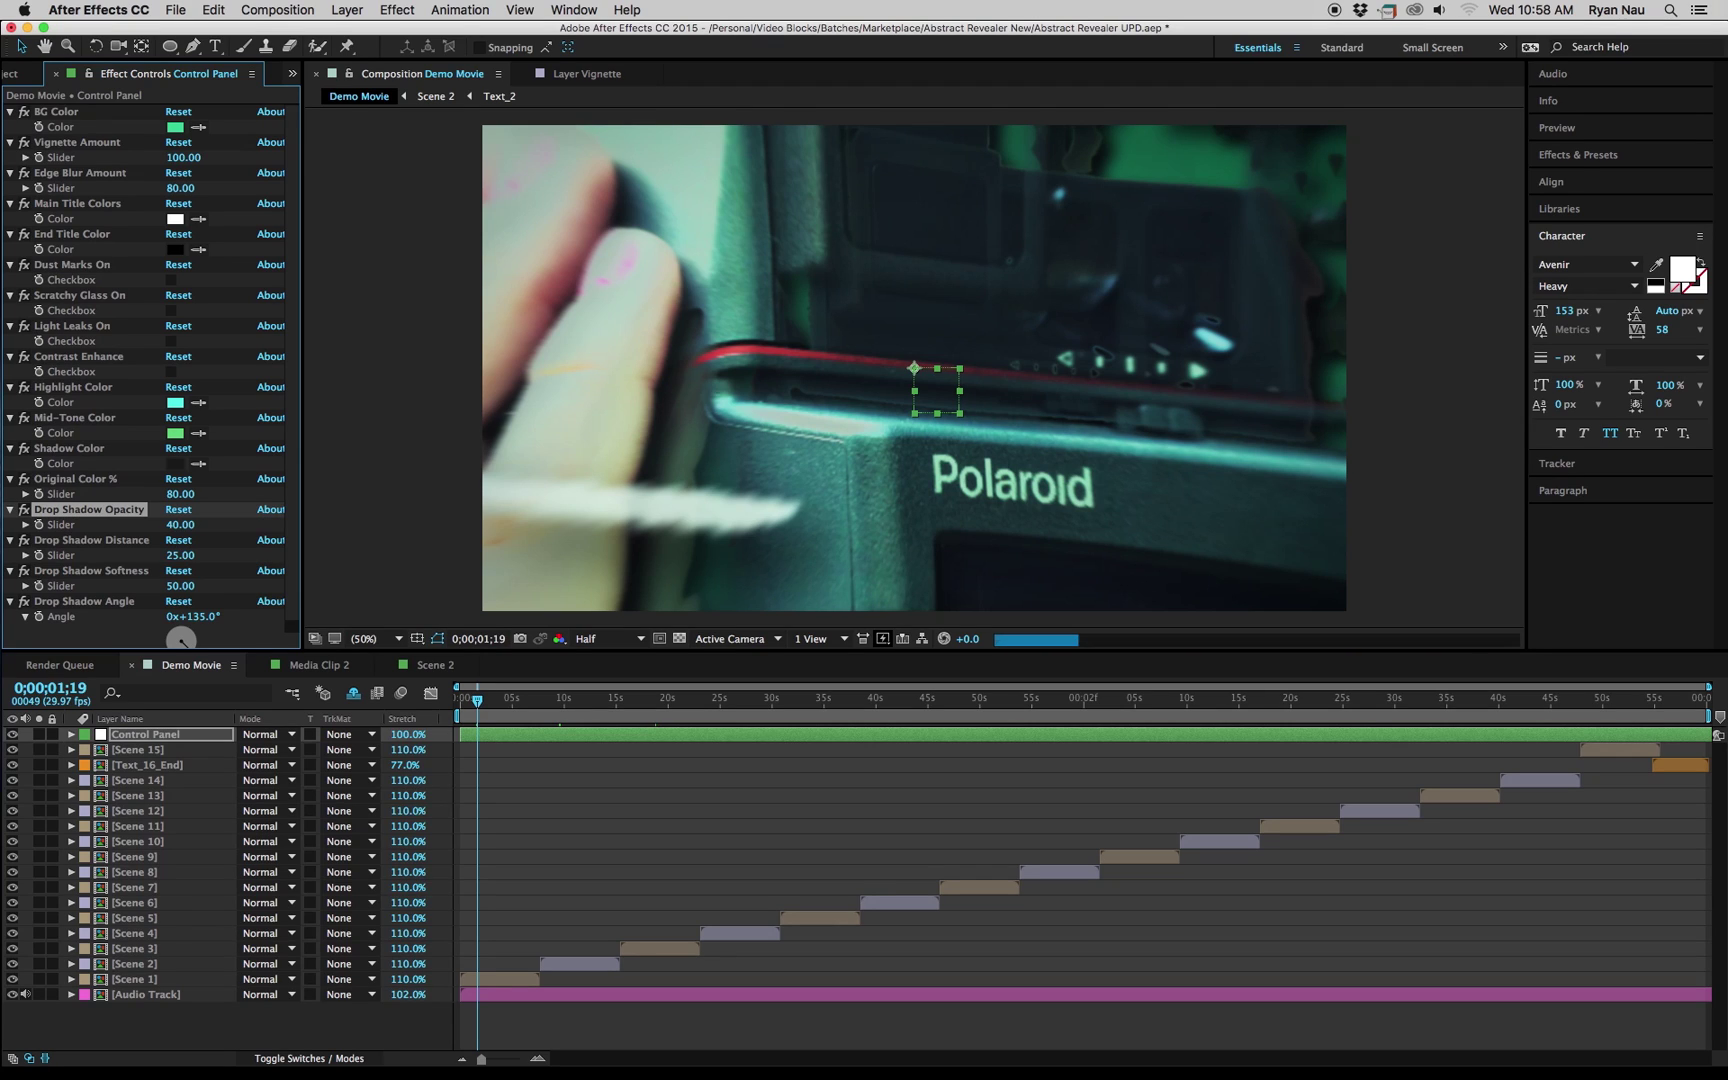
{"action": "left_click", "coordinate": [181, 555]}
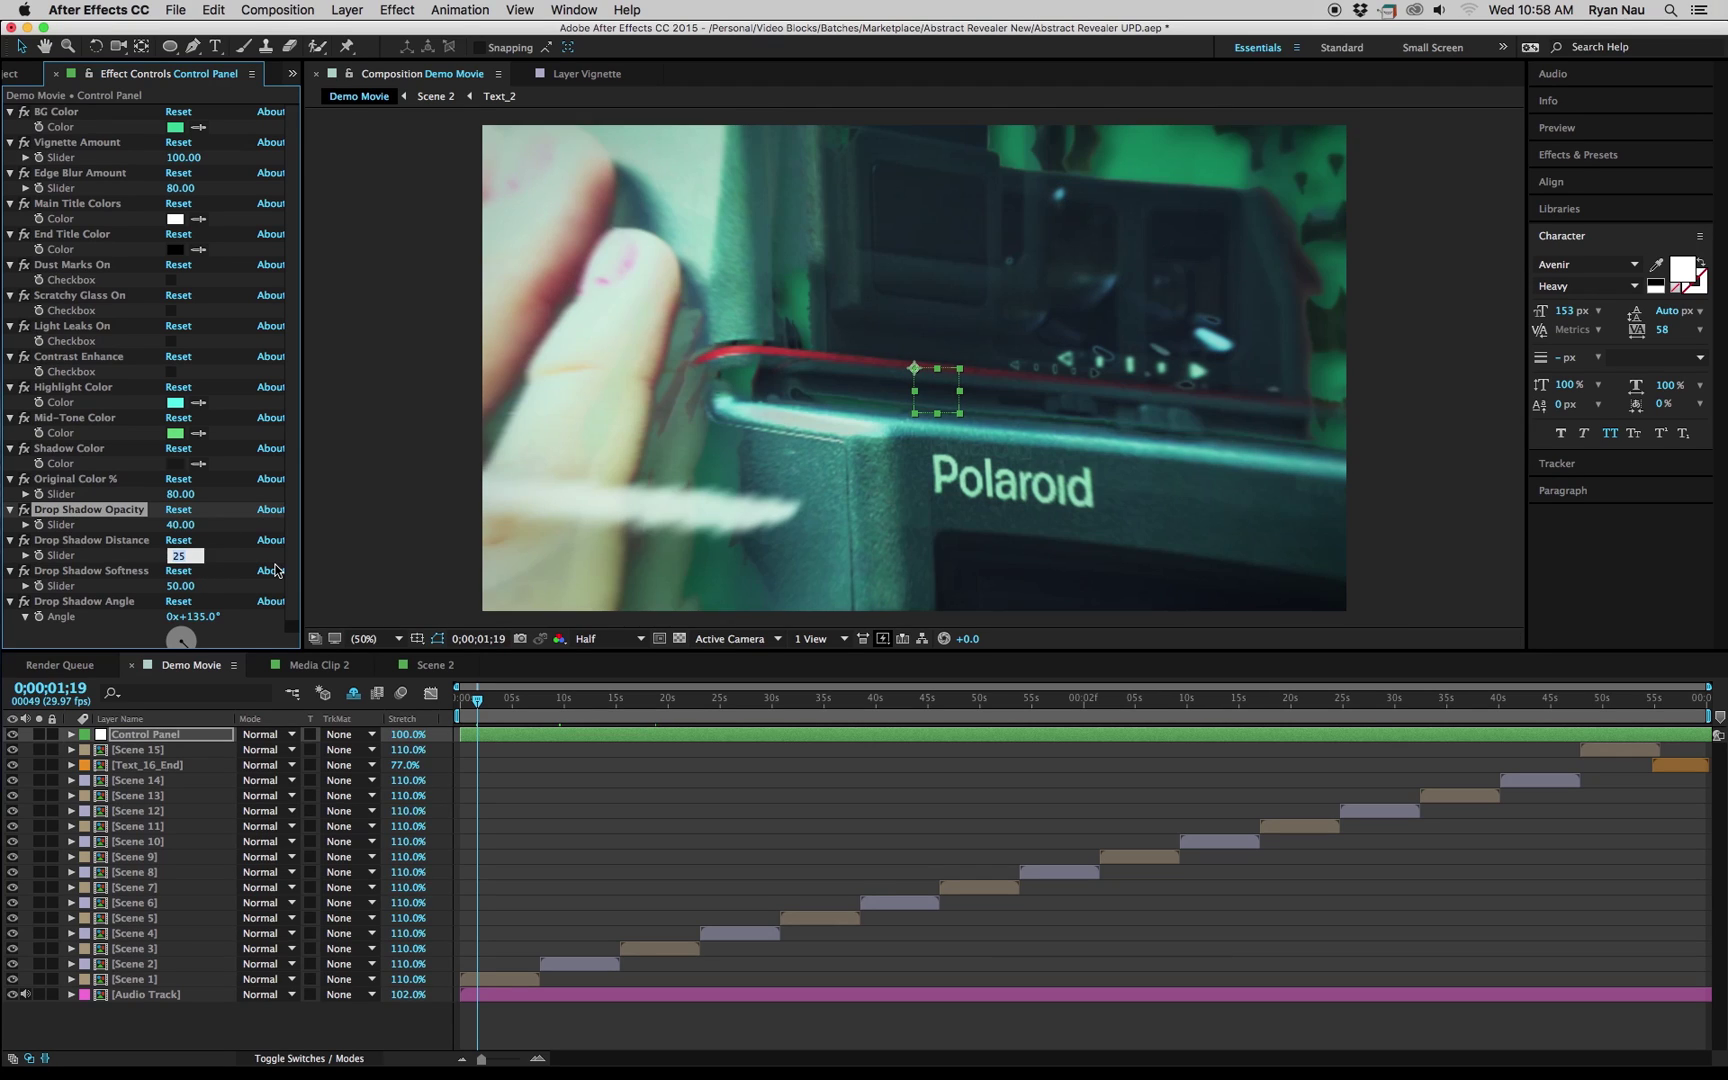
{"action": "type", "text": "10"}
{"action": "key", "text": "Return"}
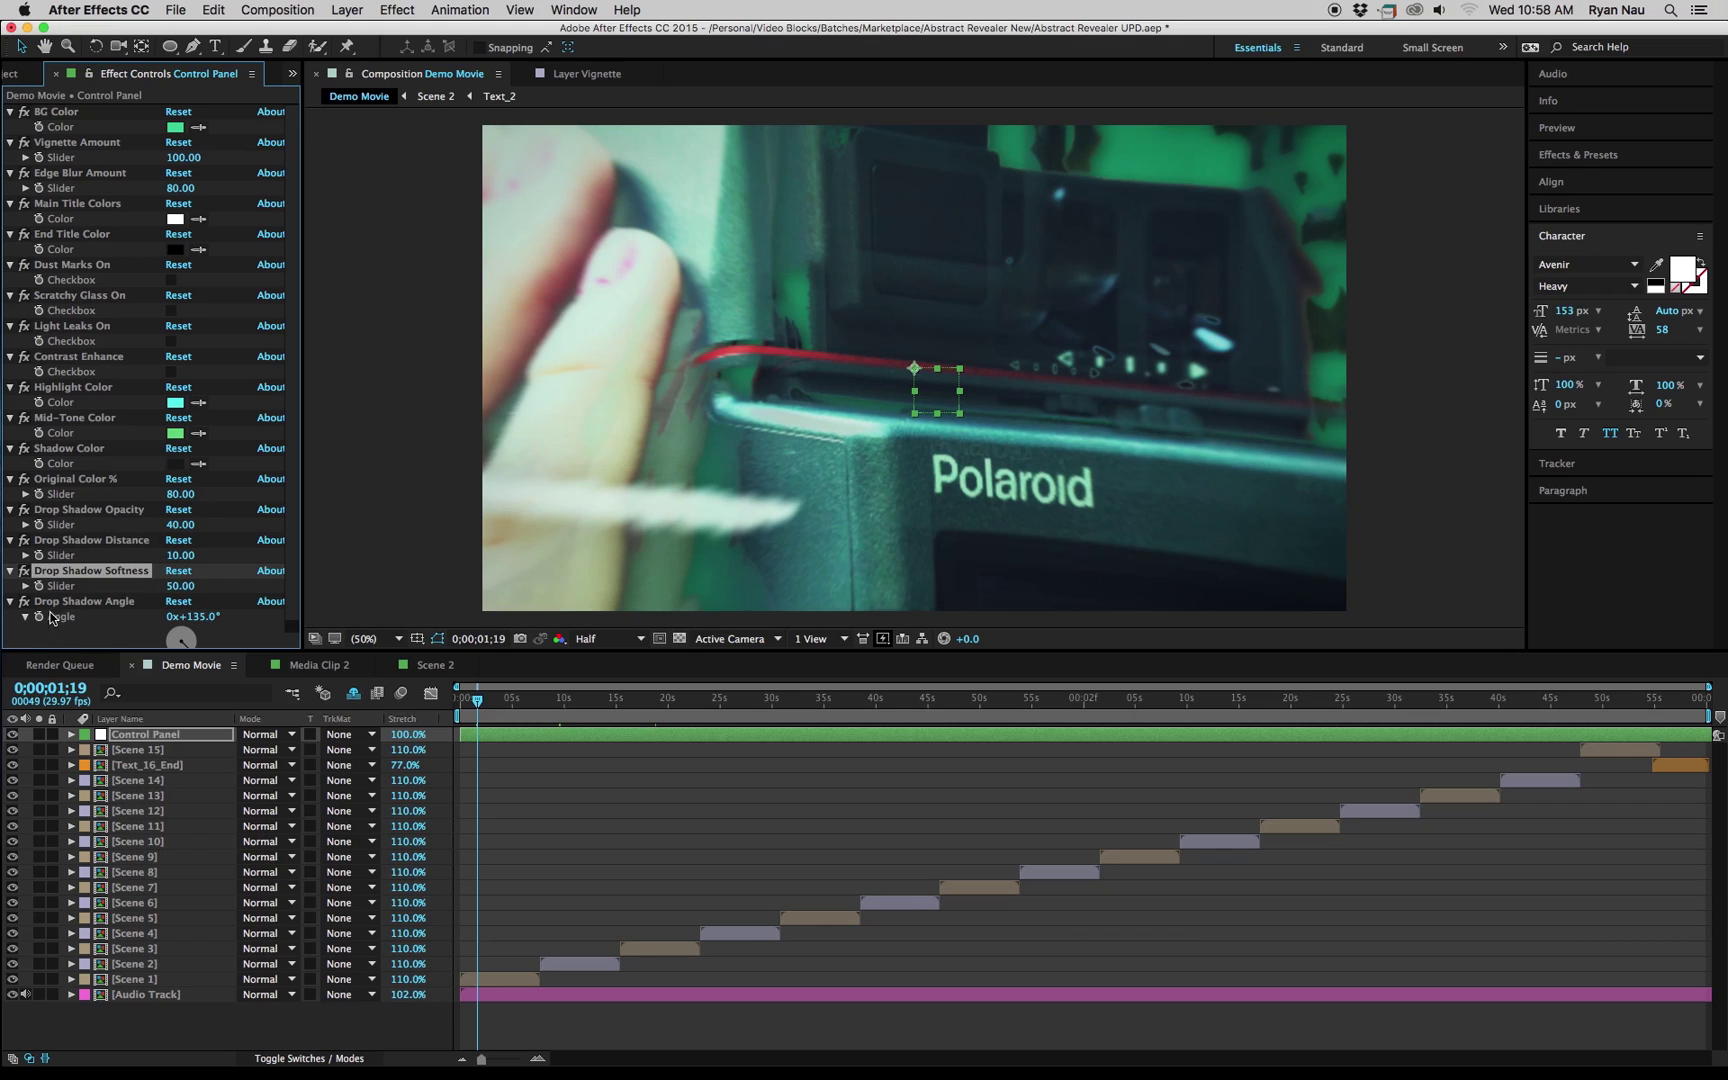
Set the Control Panel's Drop Shadow Softness to 10.
{"action": "left_click", "coordinate": [180, 587]}
{"action": "type", "text": "10"}
{"action": "key", "text": "Return"}
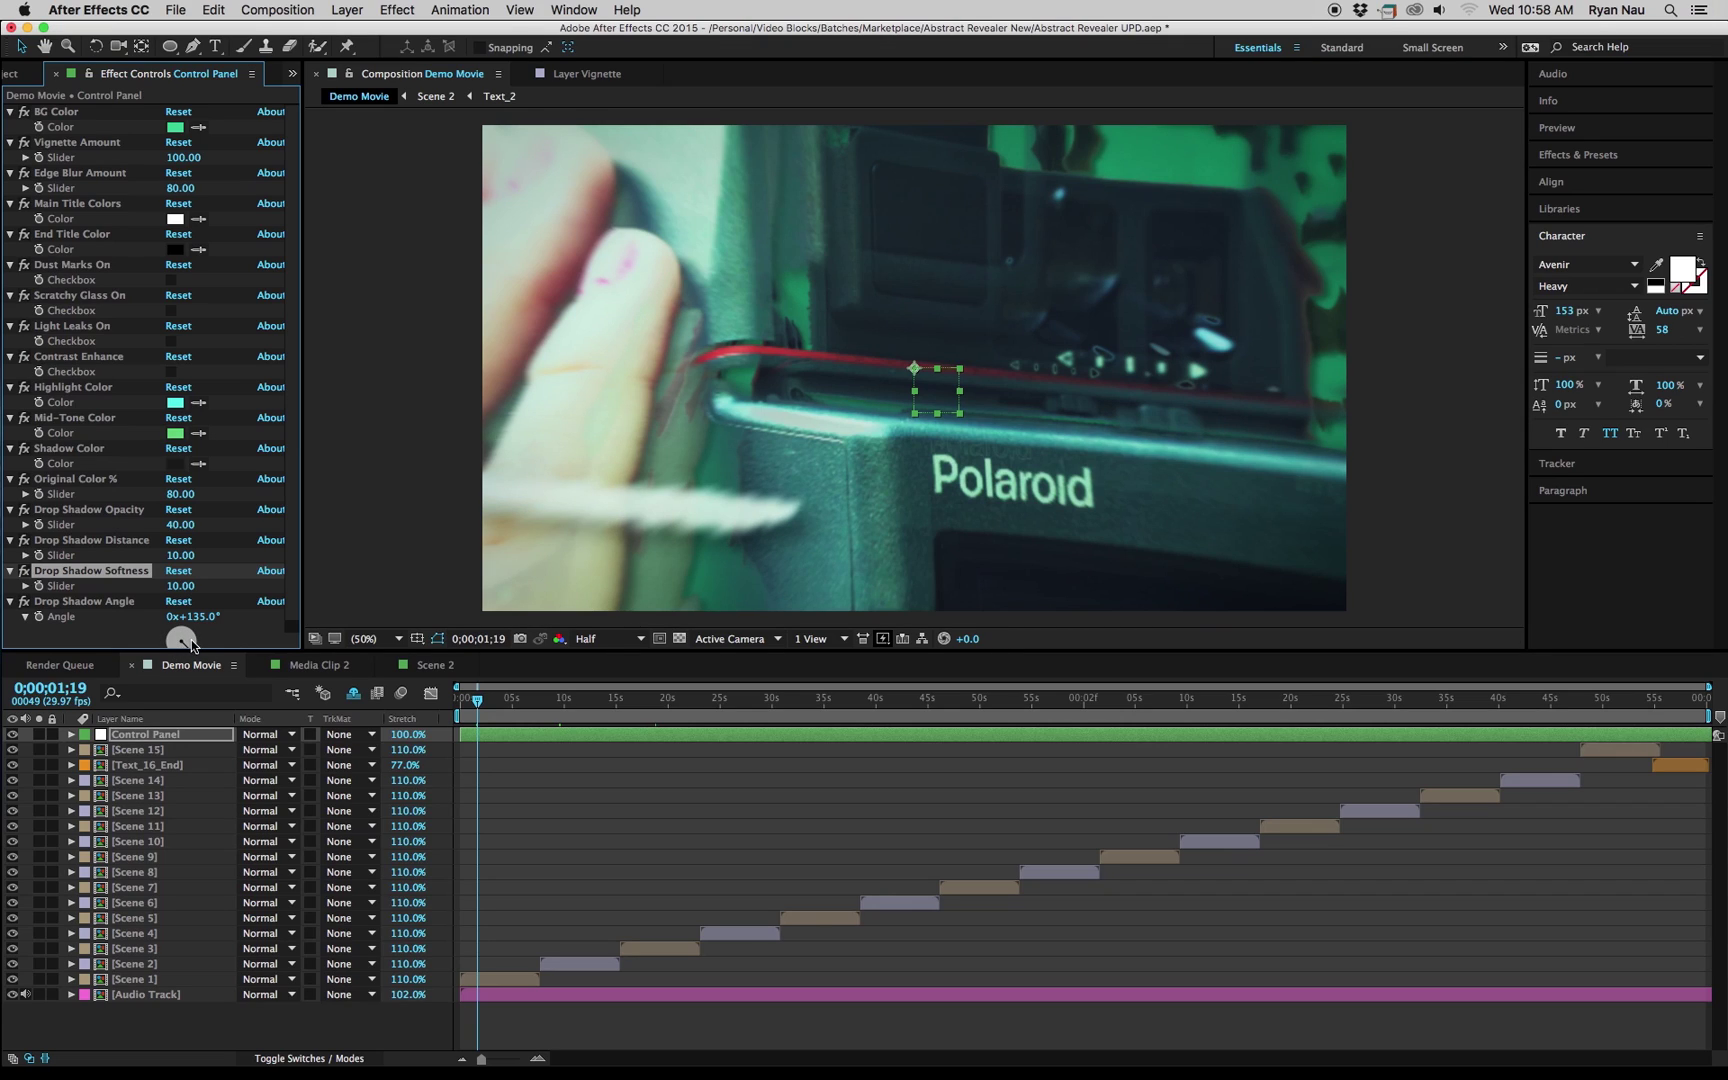
{"action": "scroll", "coordinate": [290, 571], "scroll_direction": "down", "scroll_amount": 1}
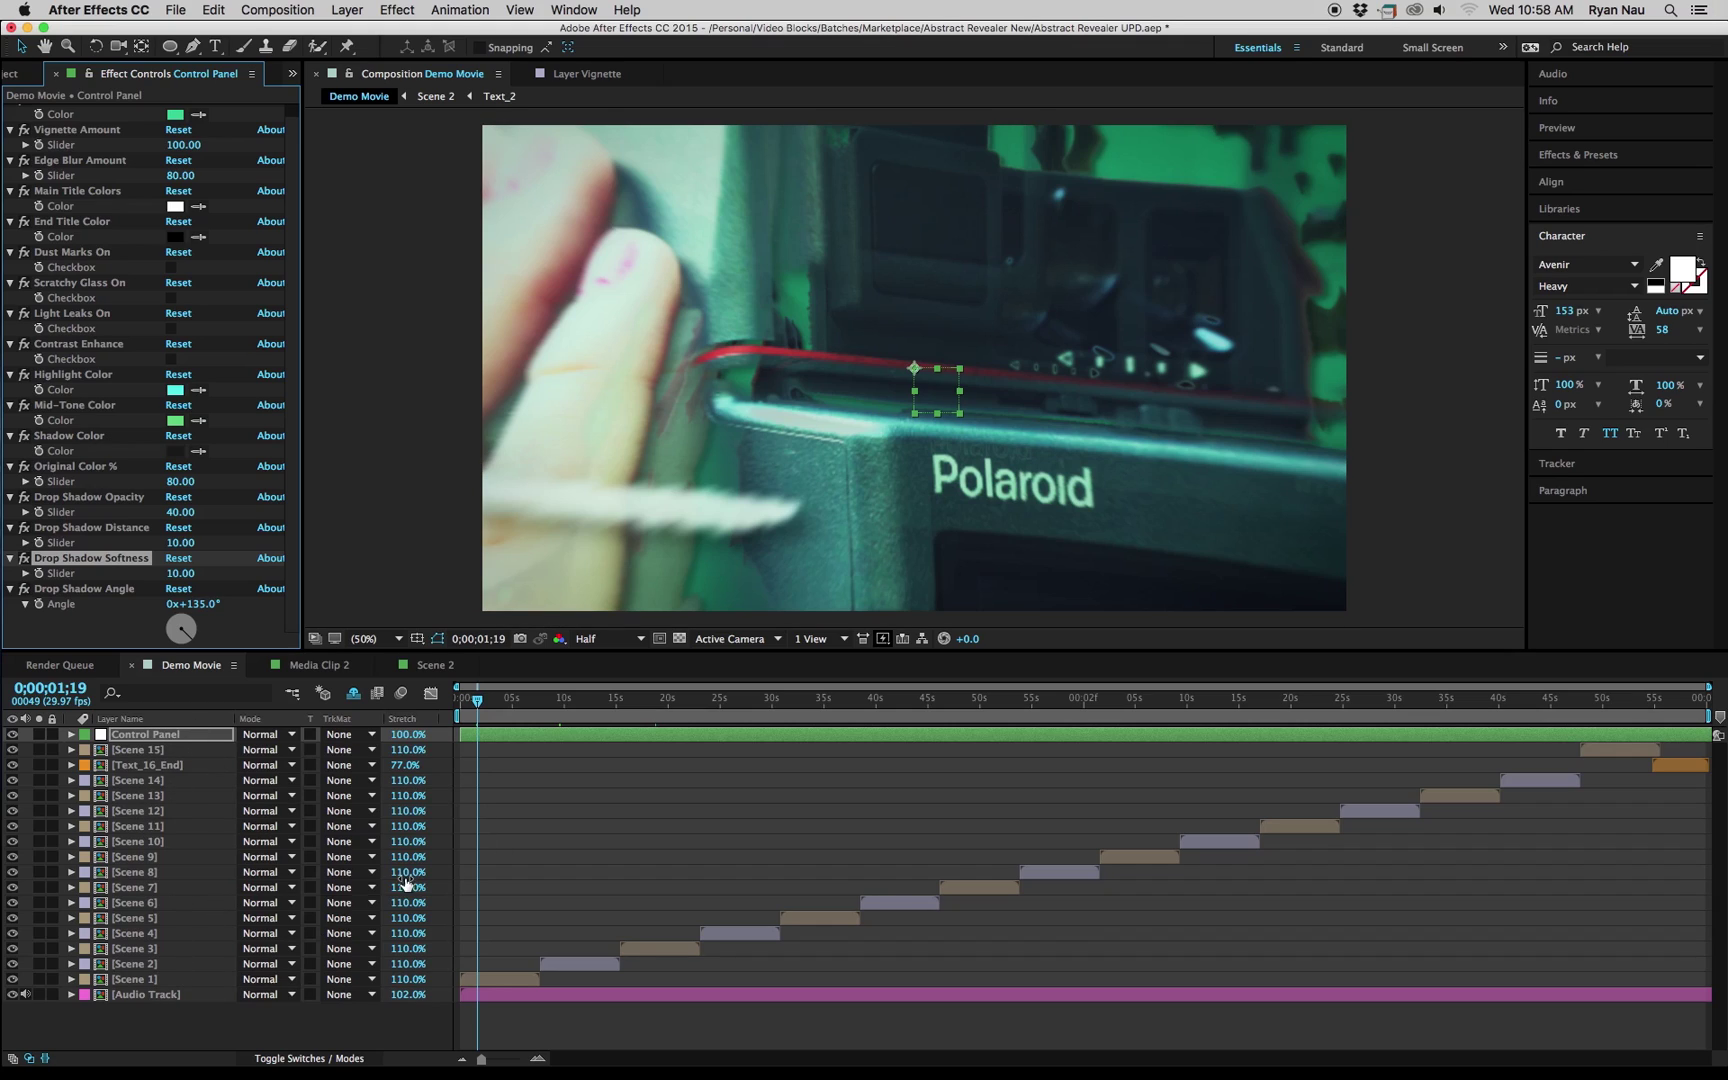
Examine the Audio Track composition's music layers from the first frame and return to the Demo Movie composition.
{"action": "left_click", "coordinate": [134, 994]}
{"action": "double_click", "coordinate": [127, 996]}
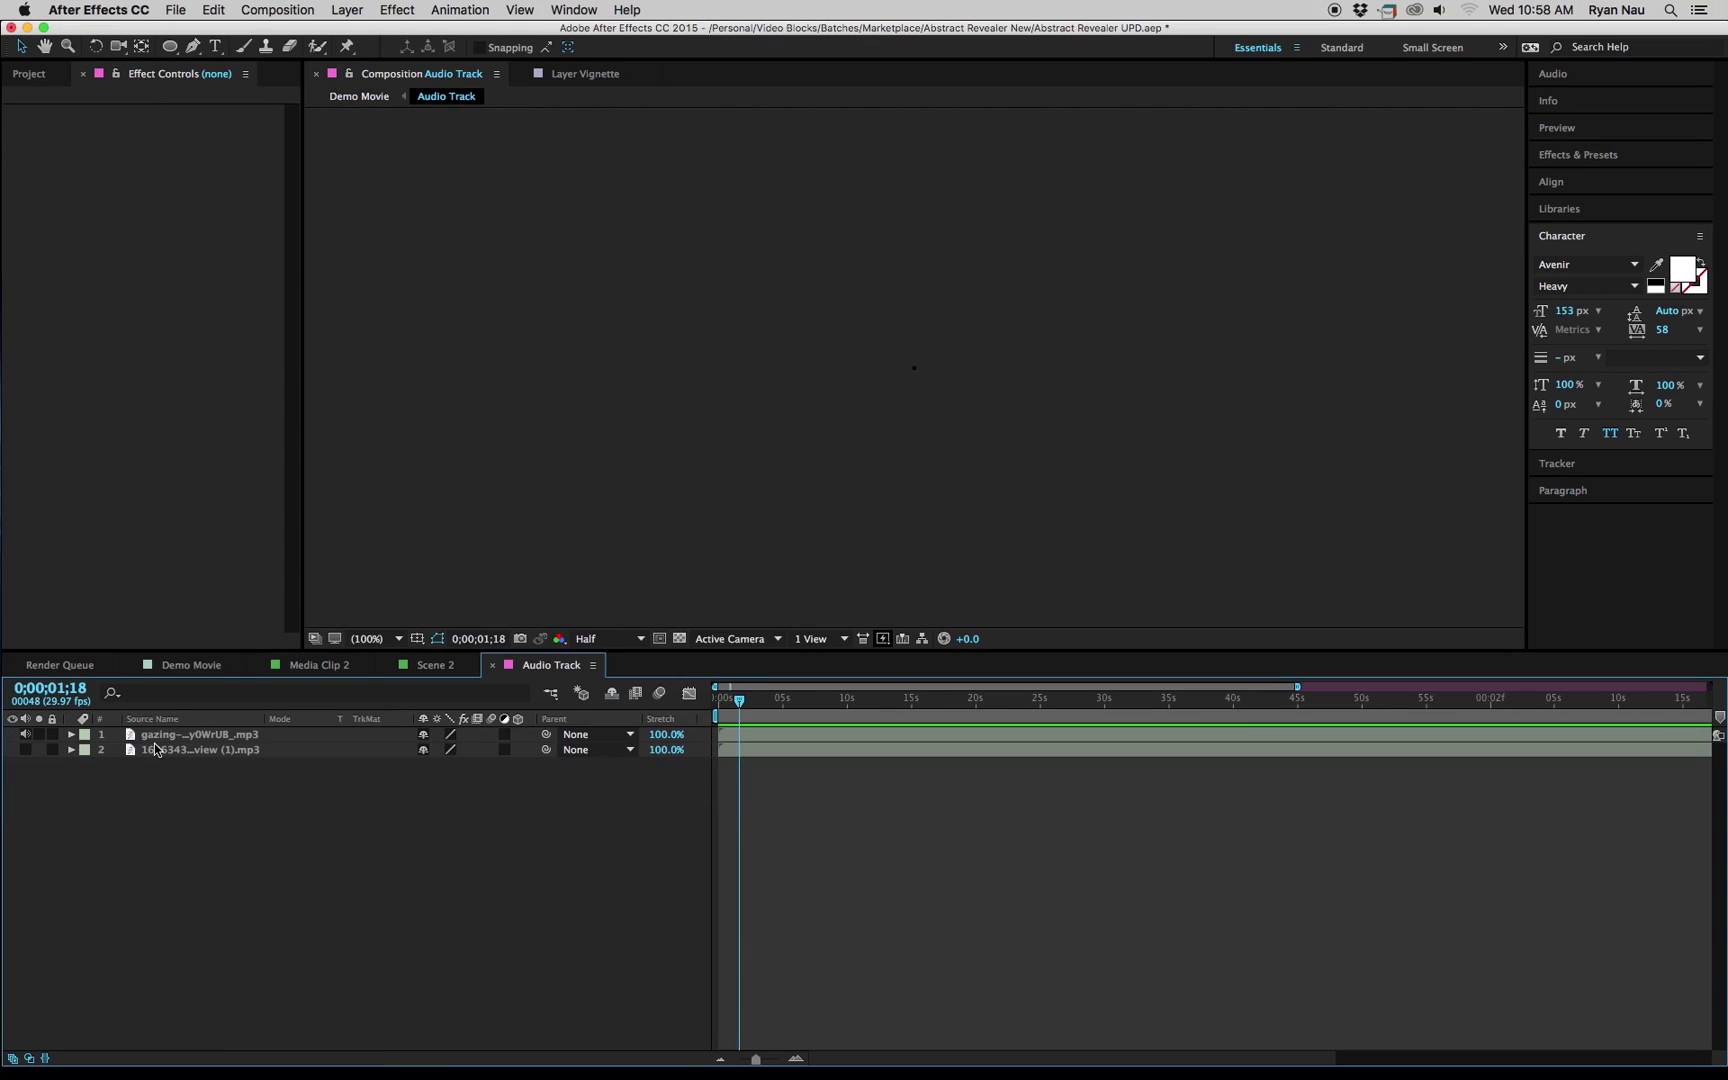
{"action": "left_click_drag", "start_coordinate": [739, 703], "coordinate": [650, 781]}
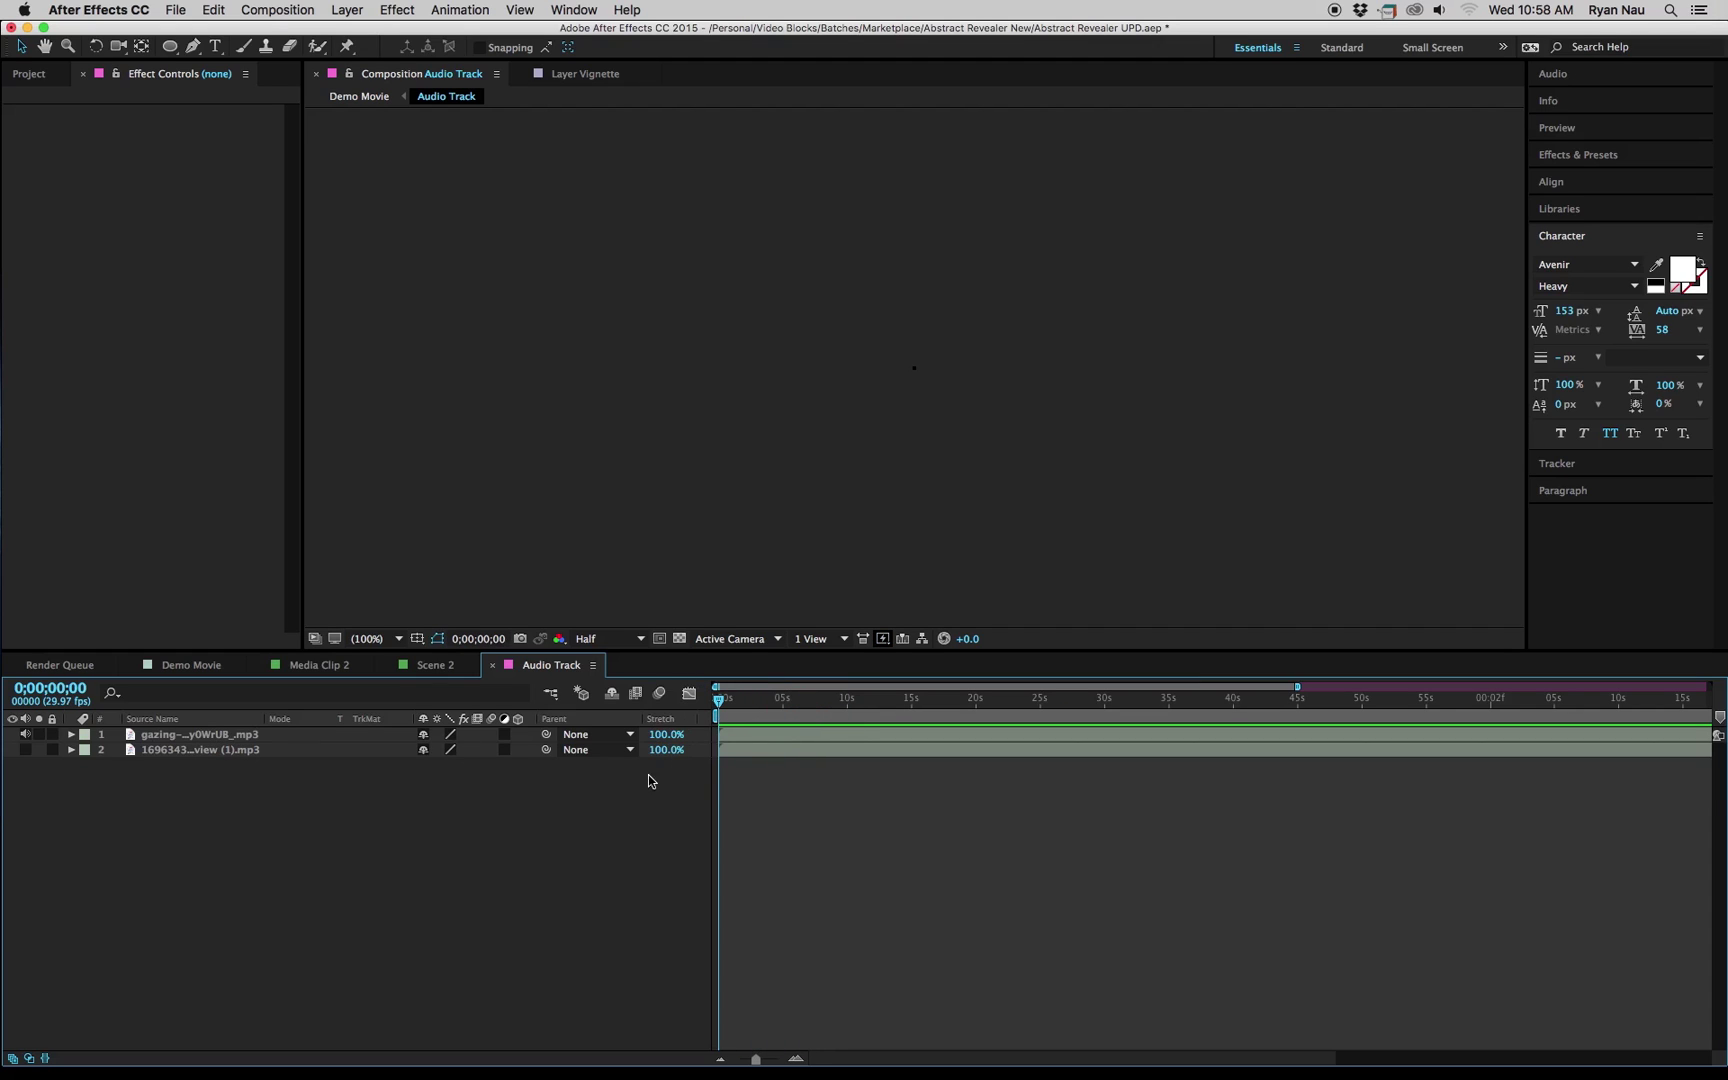
{"action": "left_click", "coordinate": [491, 665]}
{"action": "left_click", "coordinate": [192, 665]}
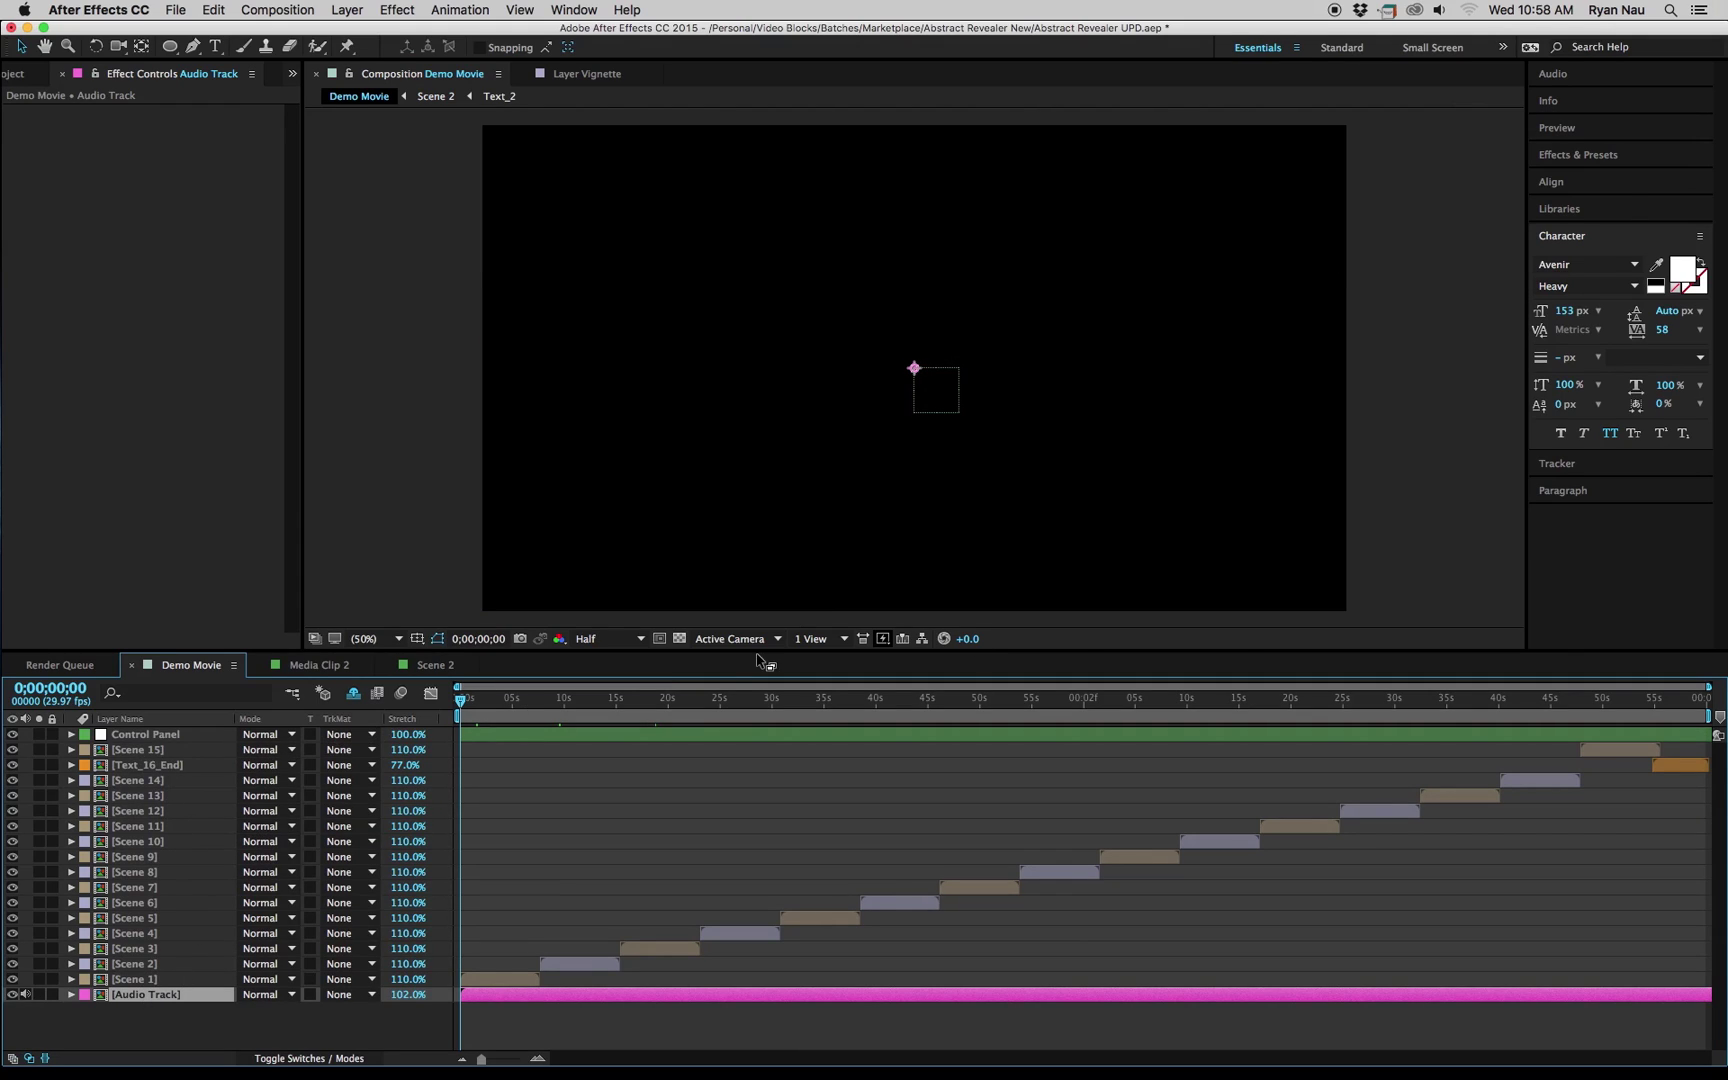
Replace the closing logo text in the Text_16_End composition with "your" on the upper layer and "name" on the lower one.
{"action": "left_click", "coordinate": [1677, 700]}
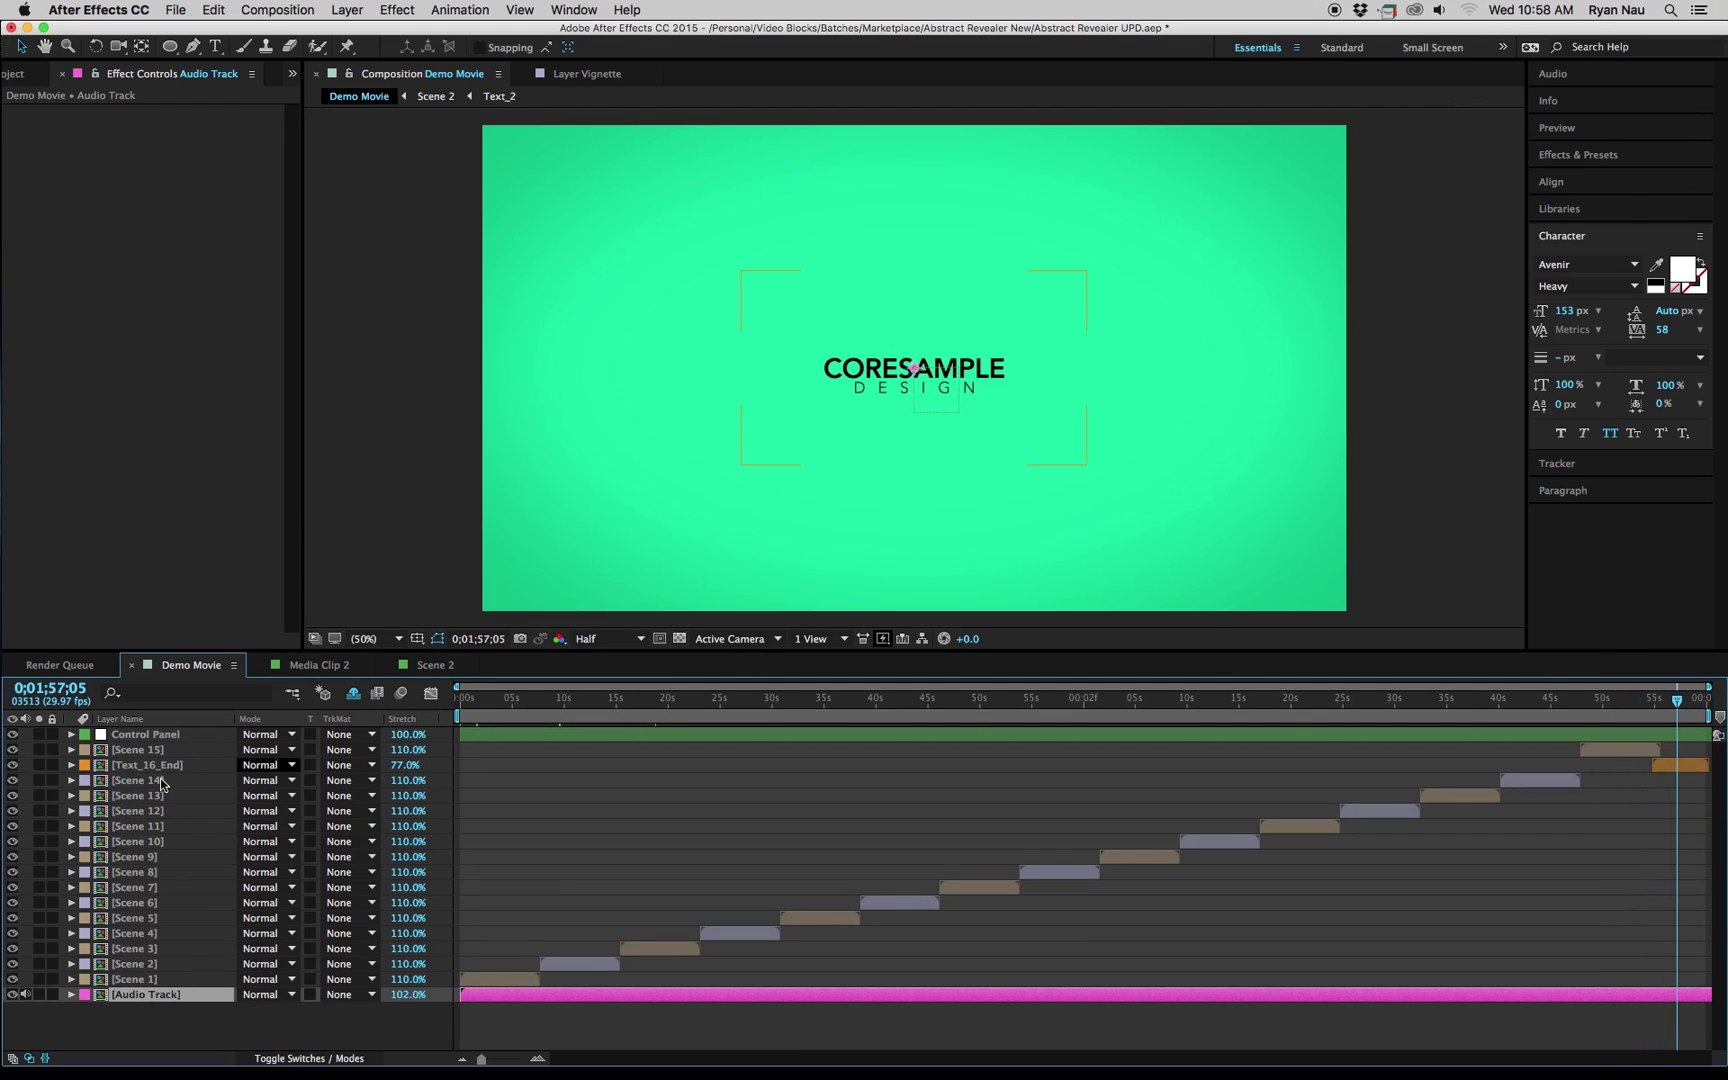
{"action": "double_click", "coordinate": [134, 765]}
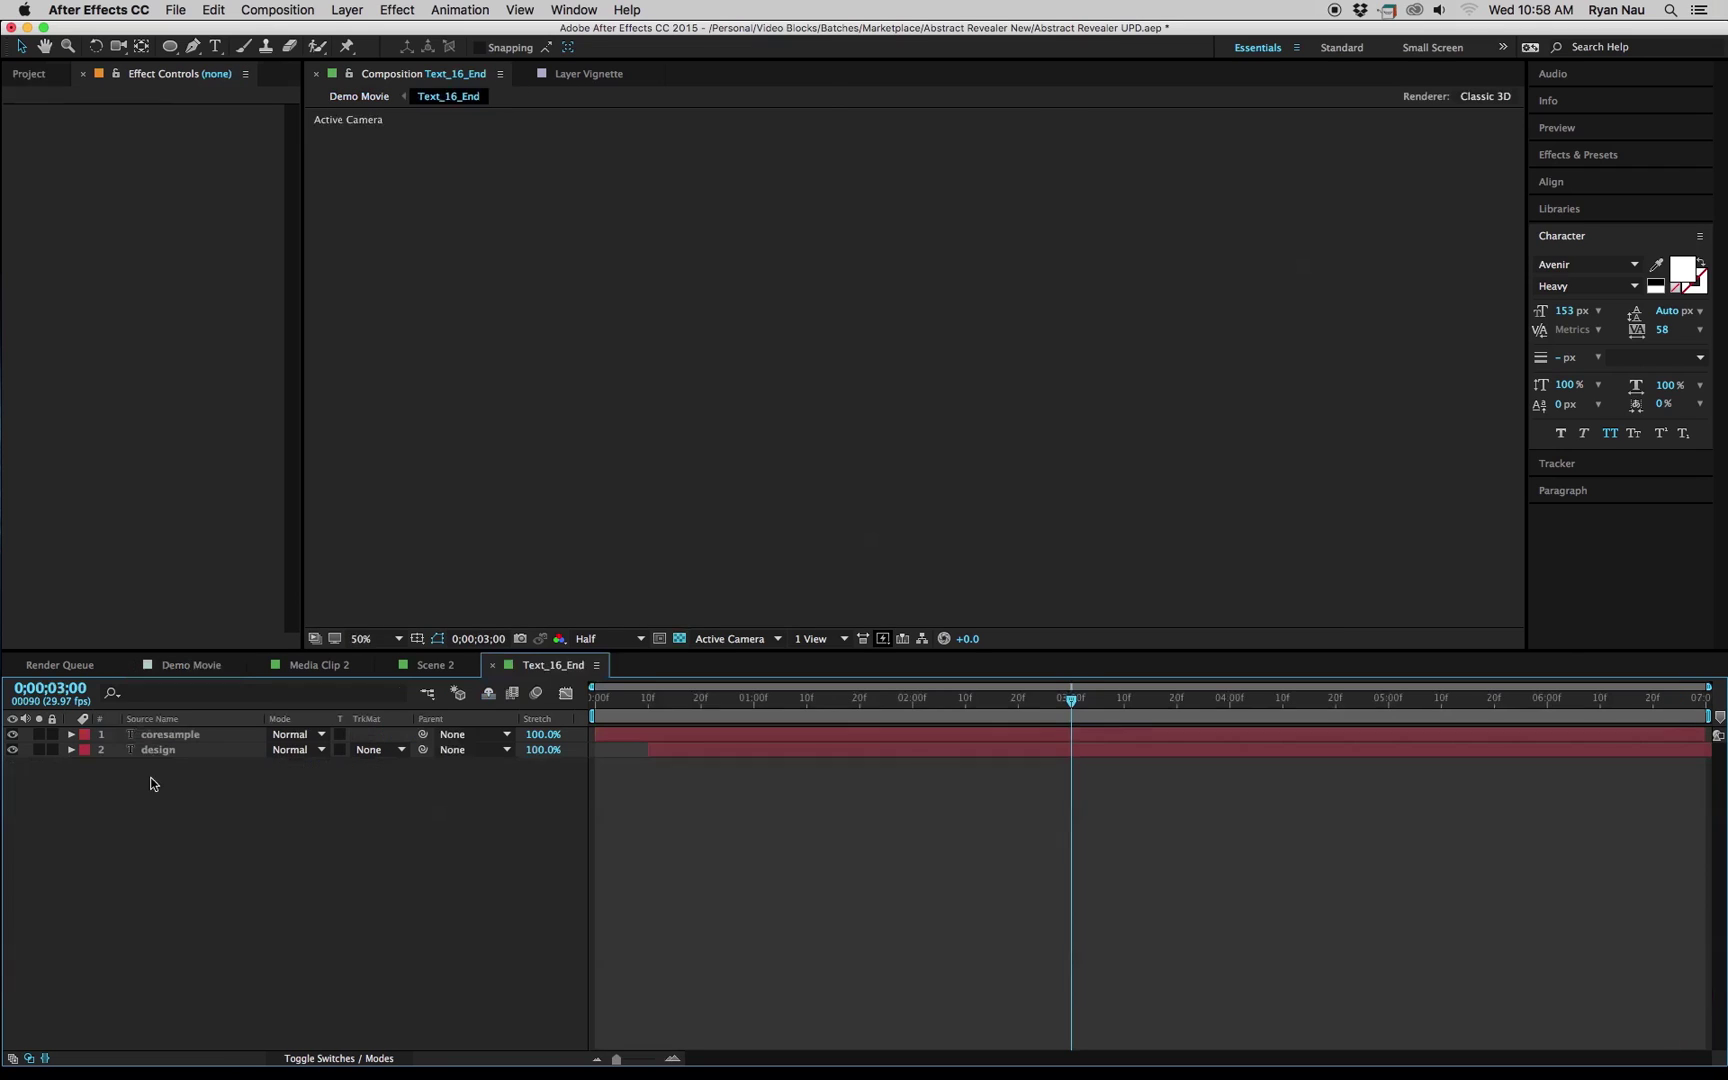
{"action": "left_click", "coordinate": [176, 736]}
{"action": "key", "text": "ctrl+t"}
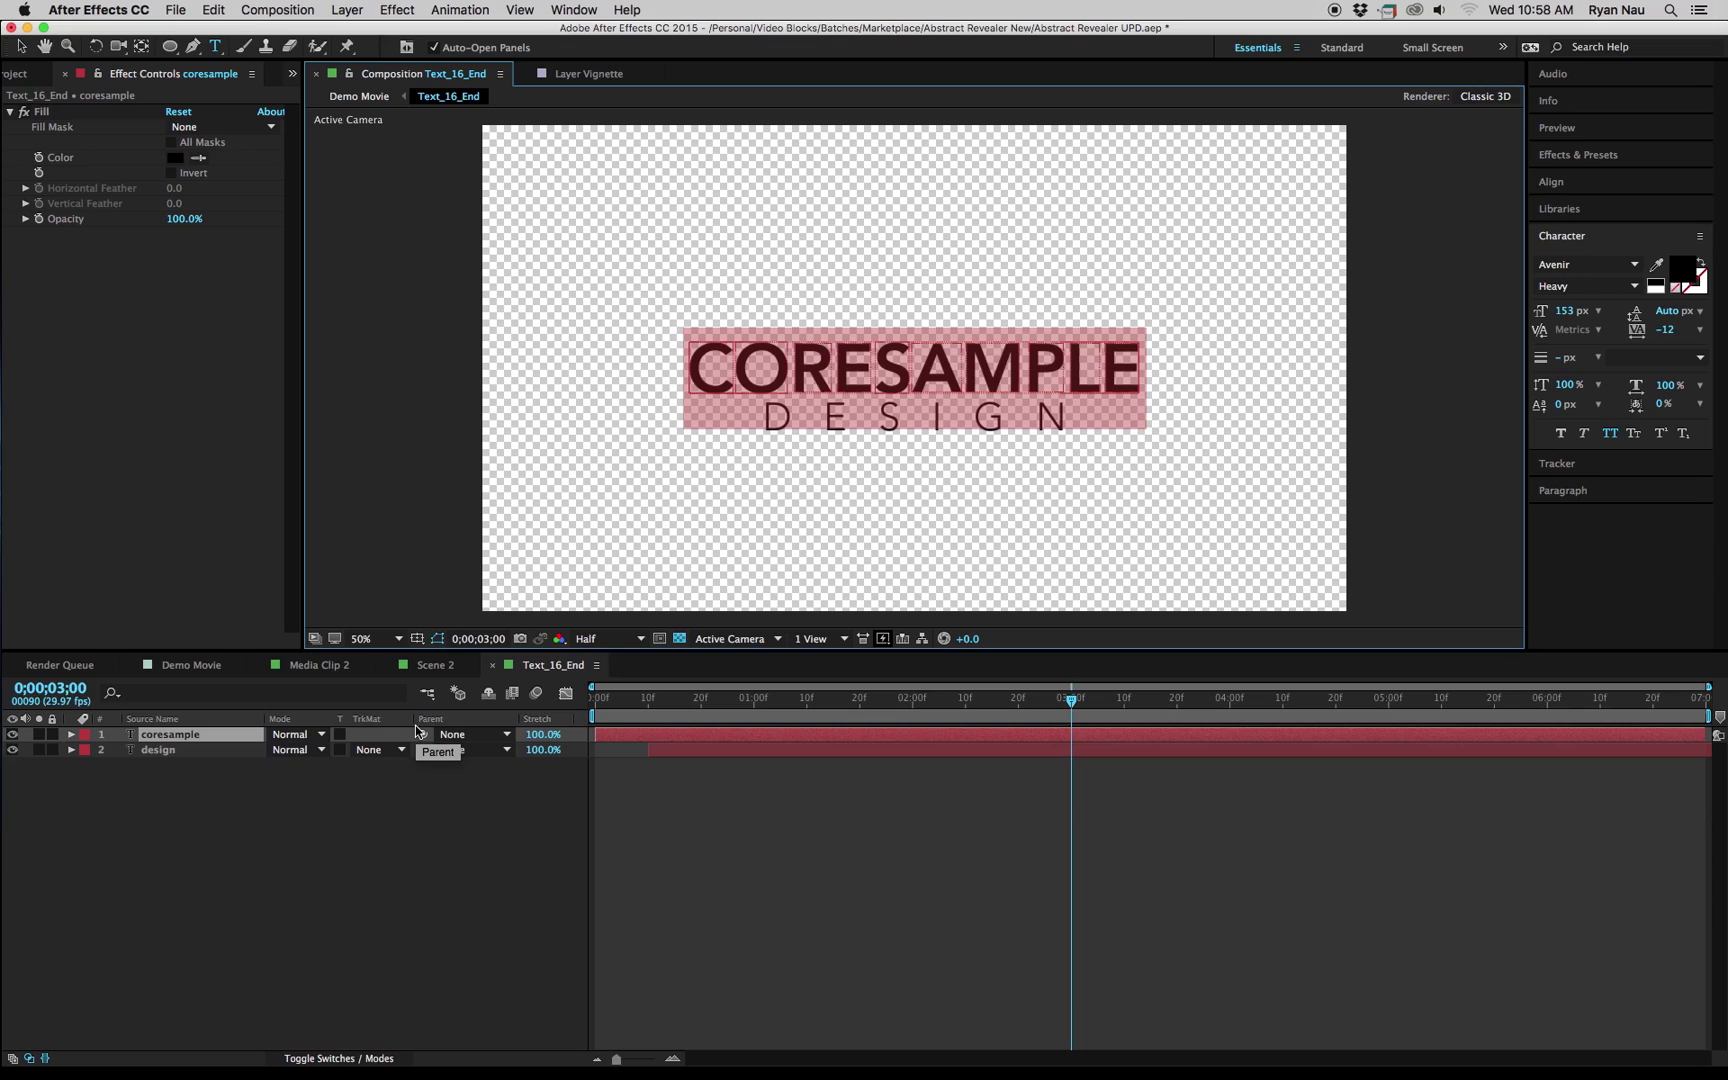
{"action": "type", "text": "your"}
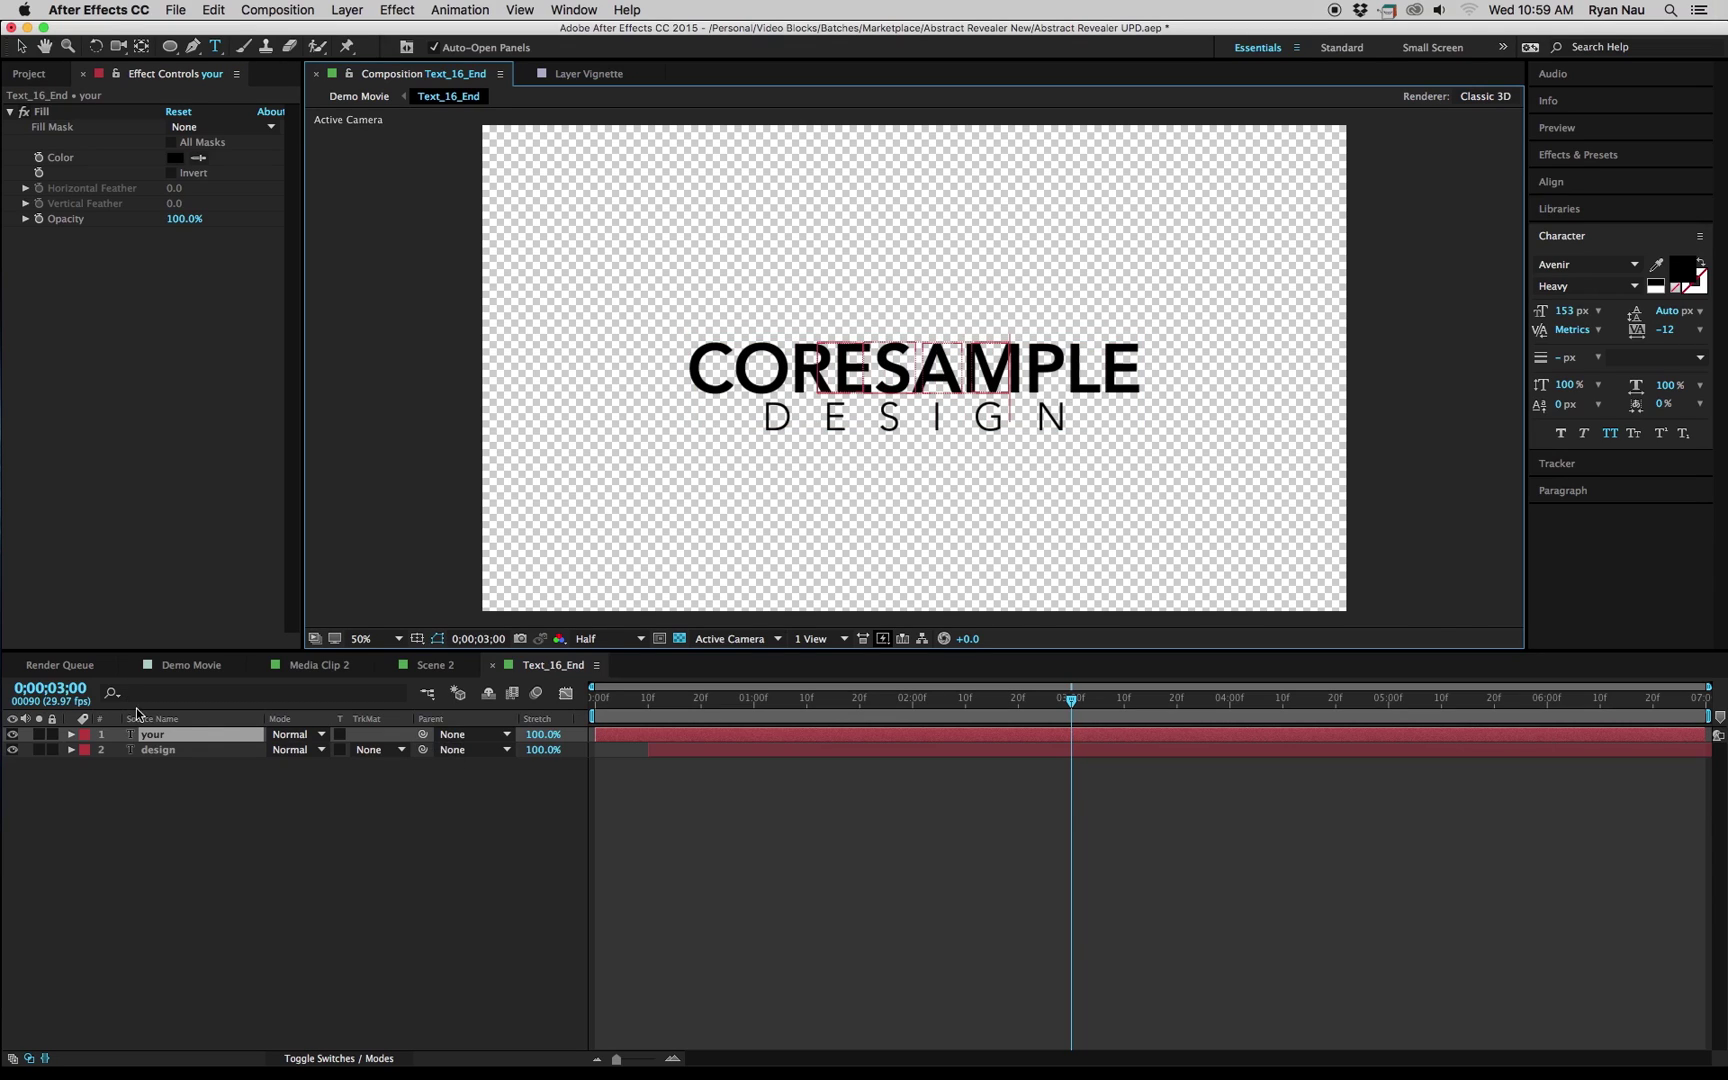
{"action": "double_click", "coordinate": [158, 750]}
{"action": "type", "text": "name"}
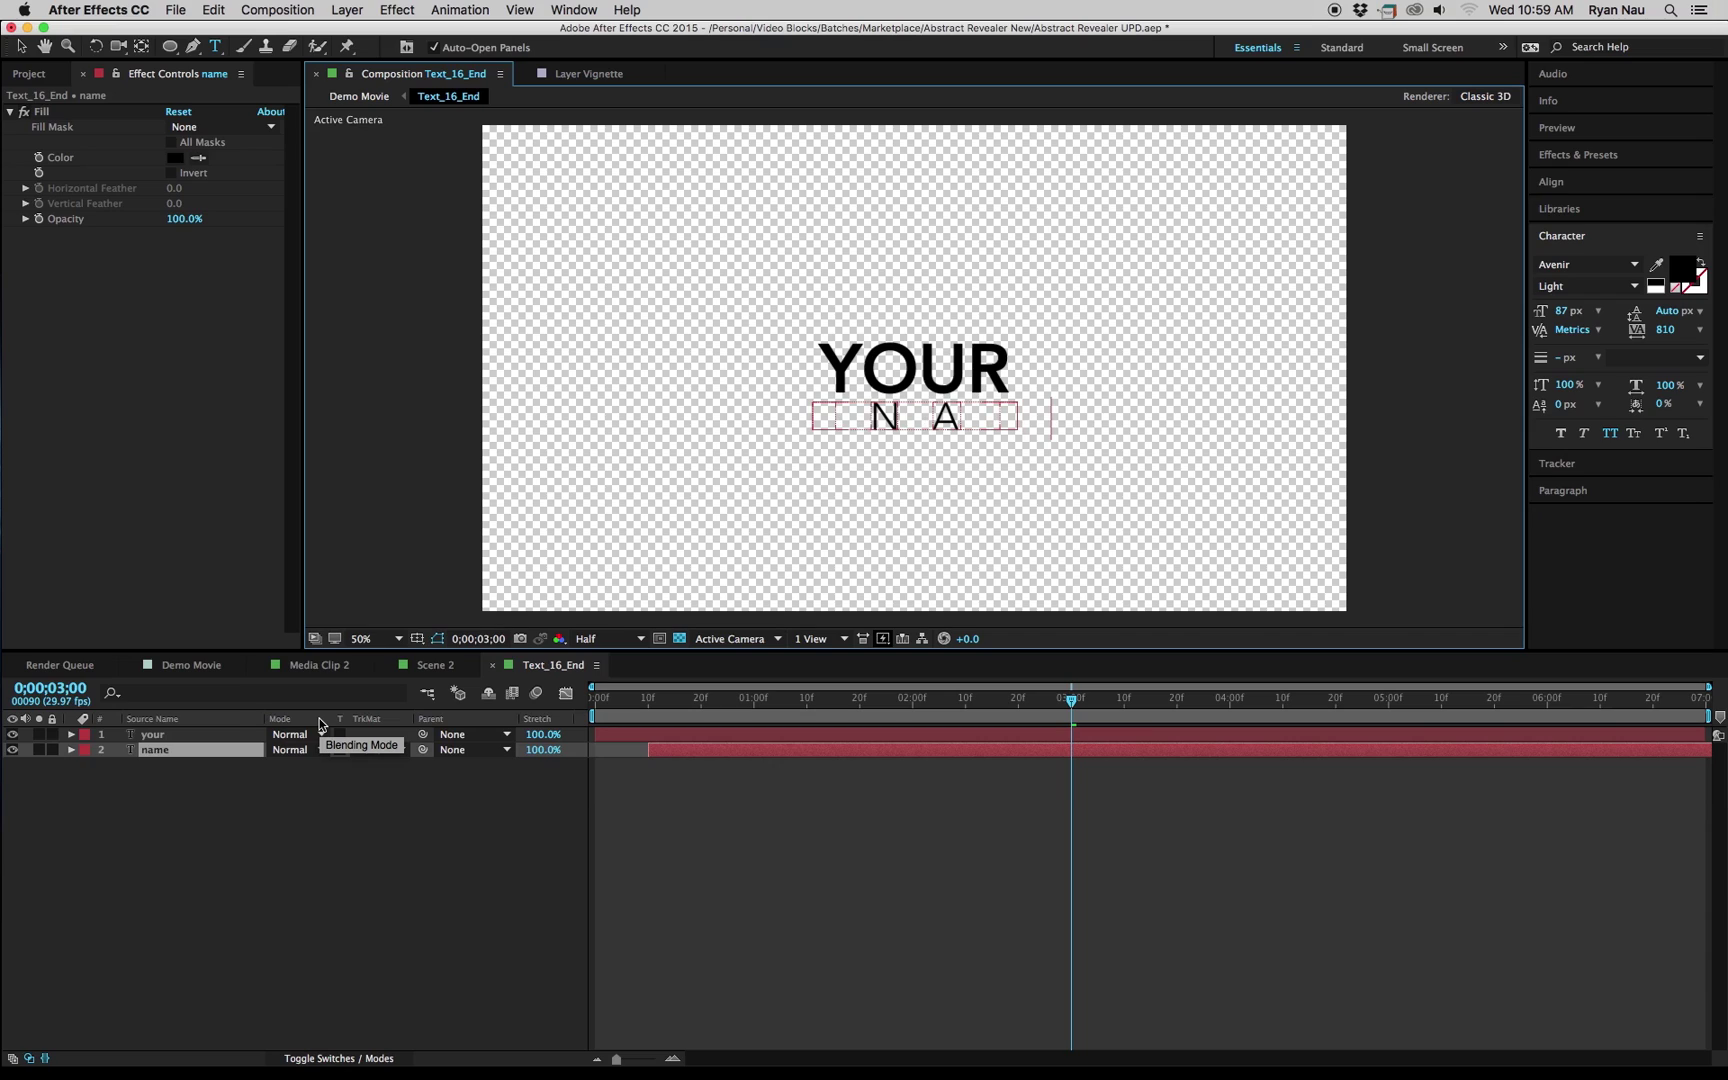
{"action": "left_click", "coordinate": [128, 850]}
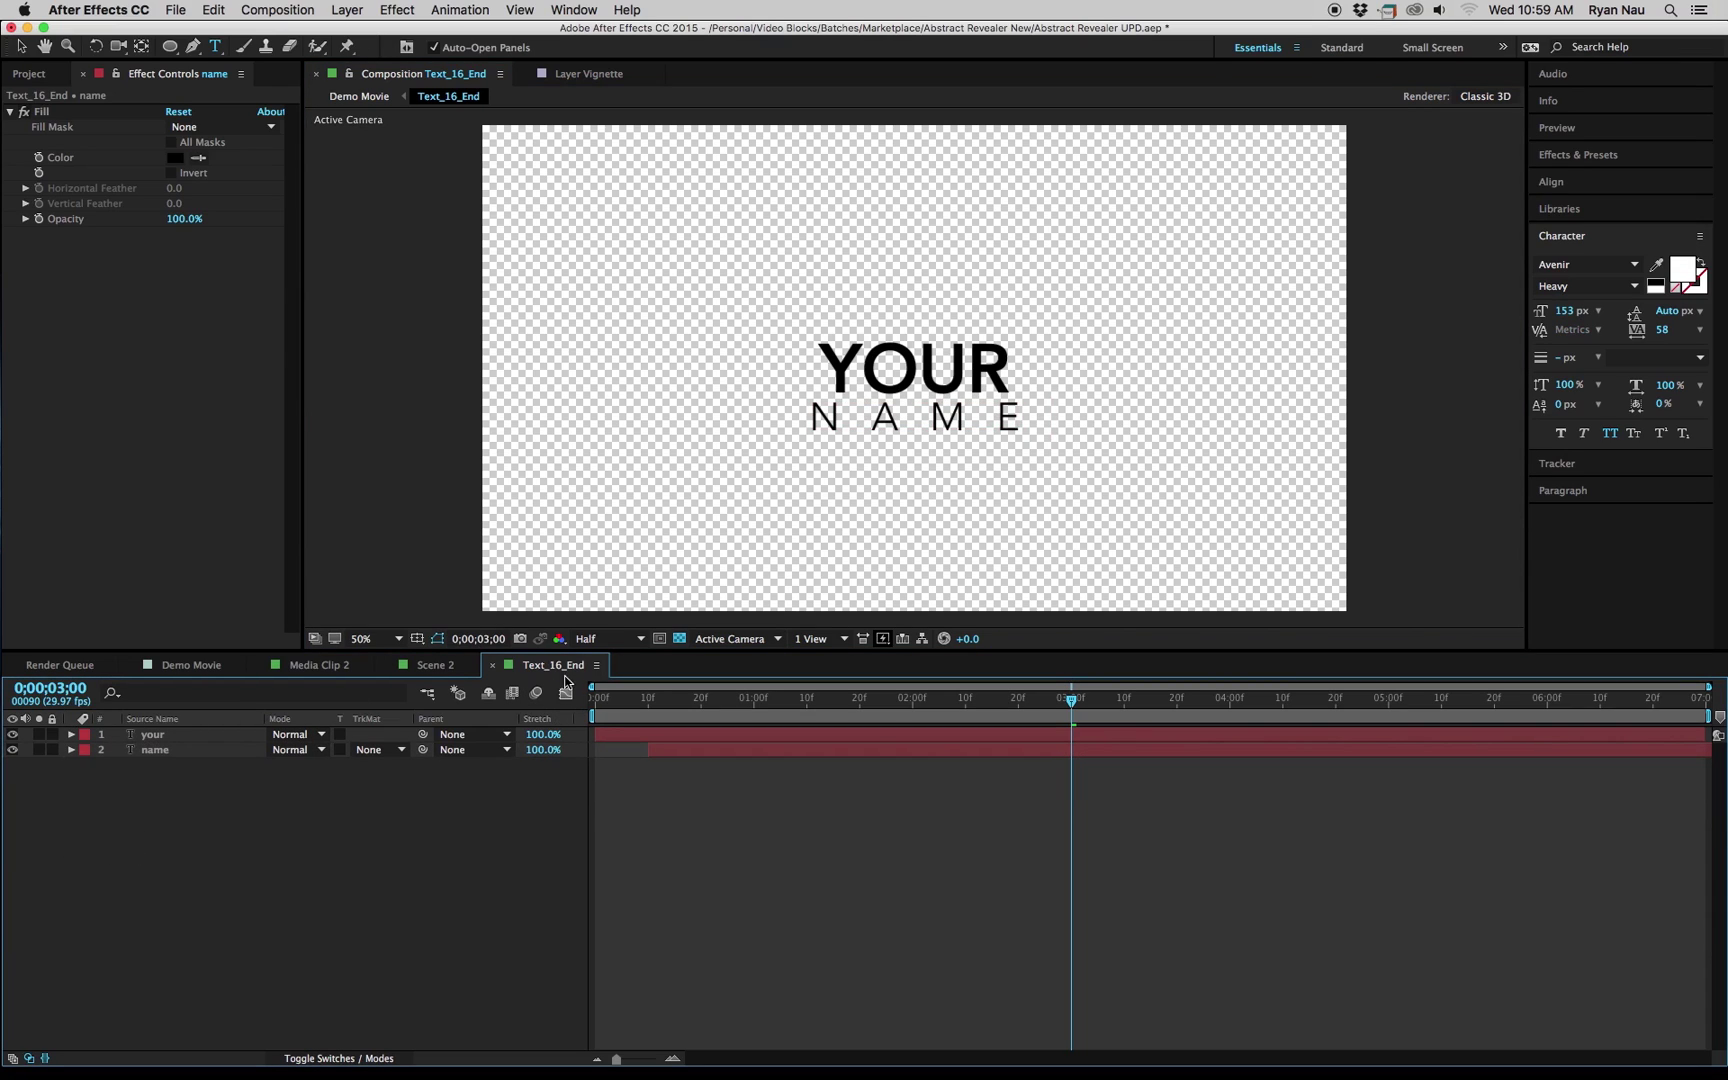
Return to the Demo Movie composition and scale the Text_16_End layer to 82%.
{"action": "left_click", "coordinate": [434, 664]}
{"action": "left_click", "coordinate": [223, 668]}
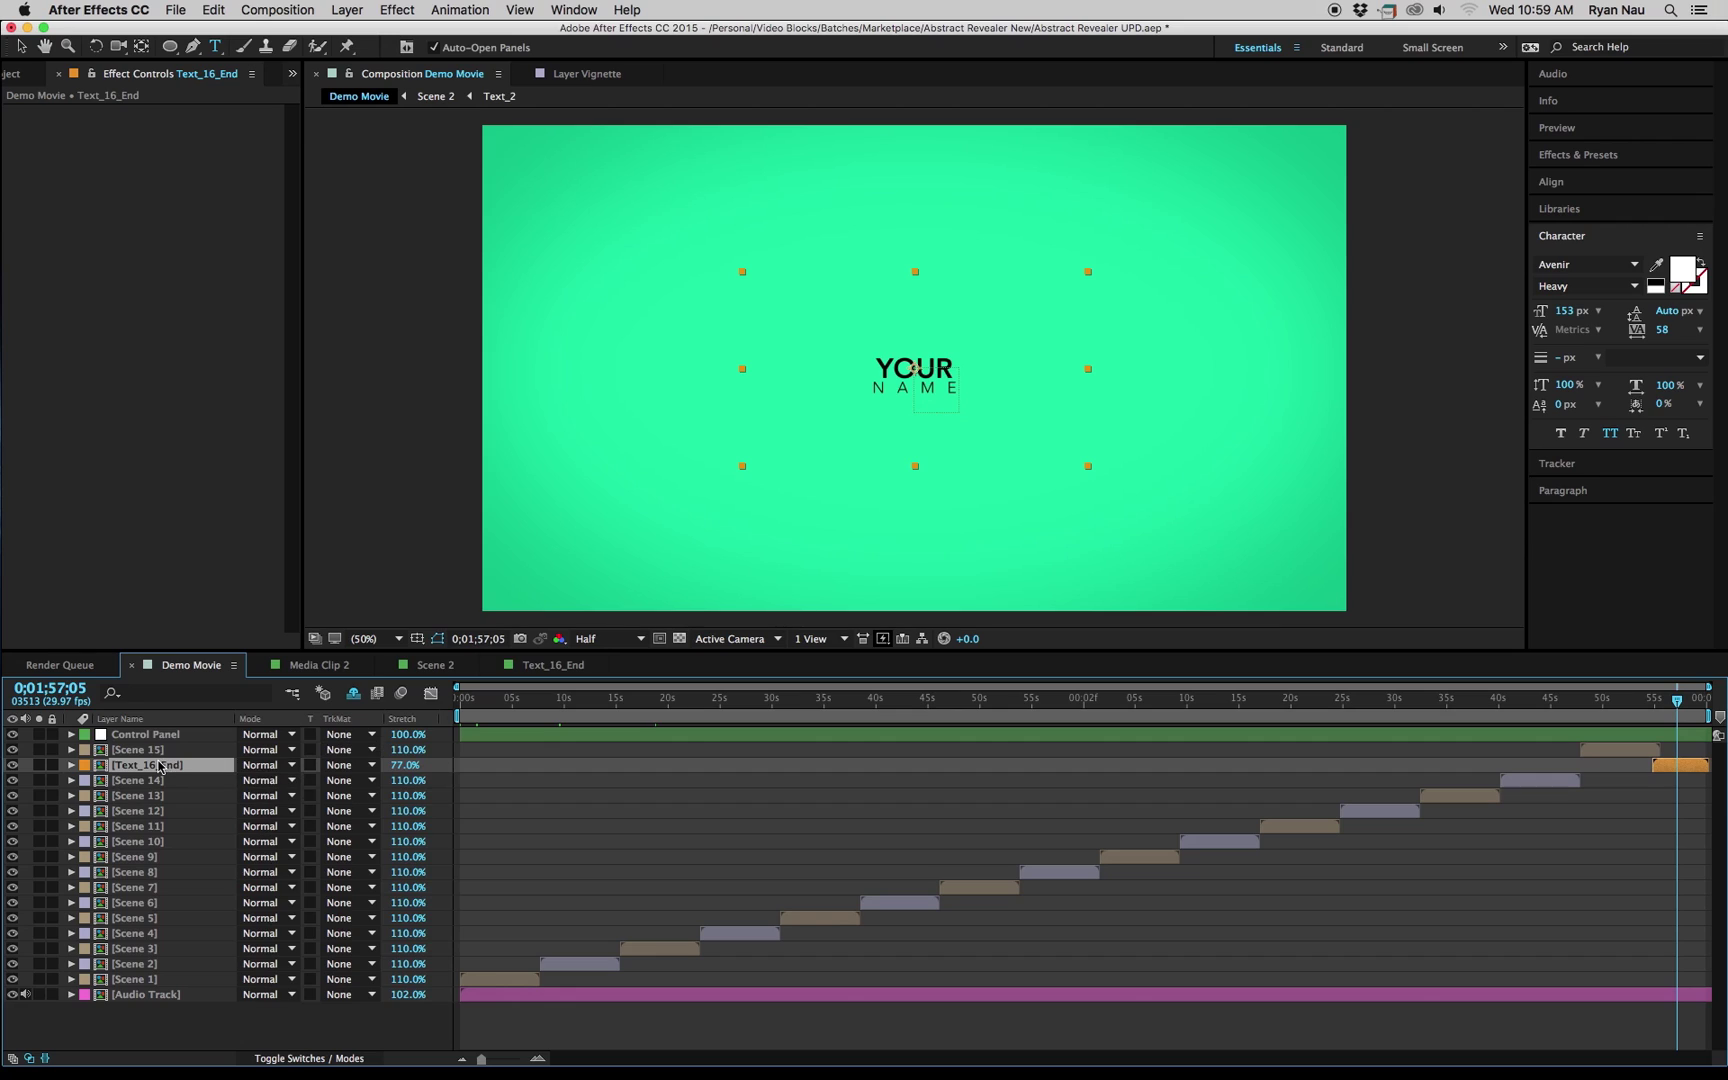
{"action": "key", "text": "s"}
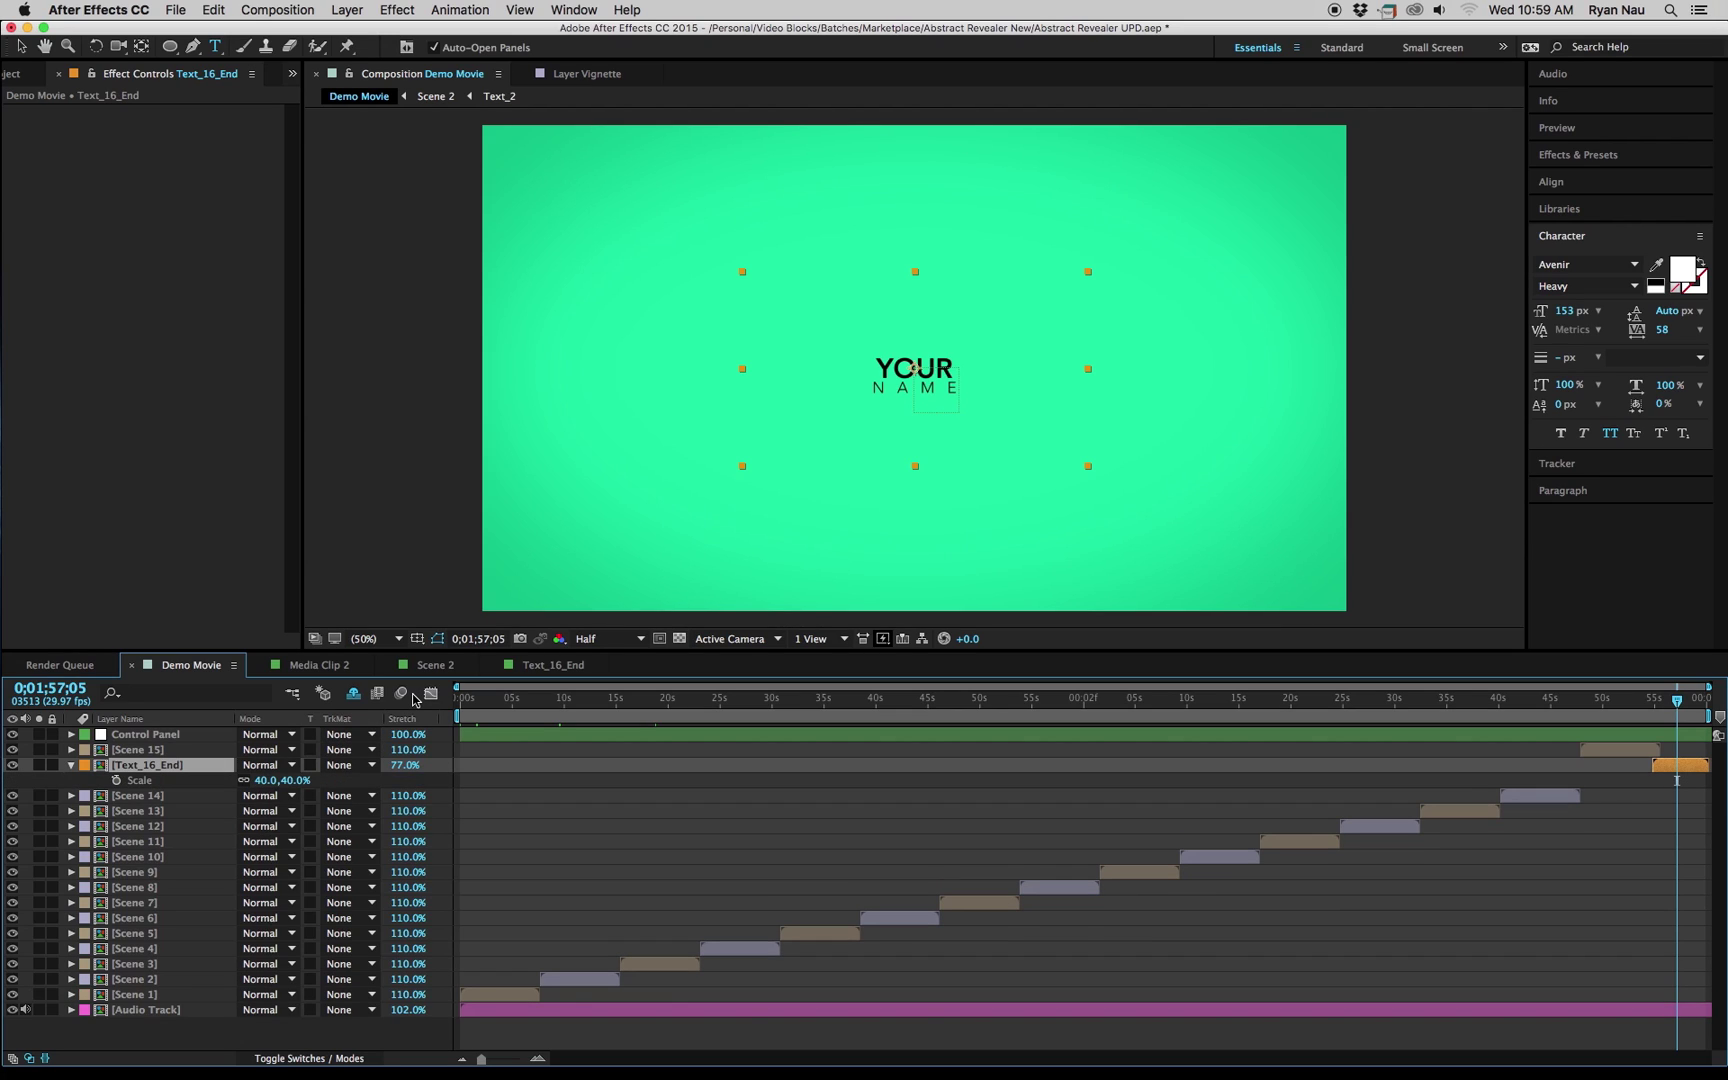
{"action": "left_click", "coordinate": [268, 787]}
{"action": "left_click_drag", "start_coordinate": [268, 787], "coordinate": [307, 790]}
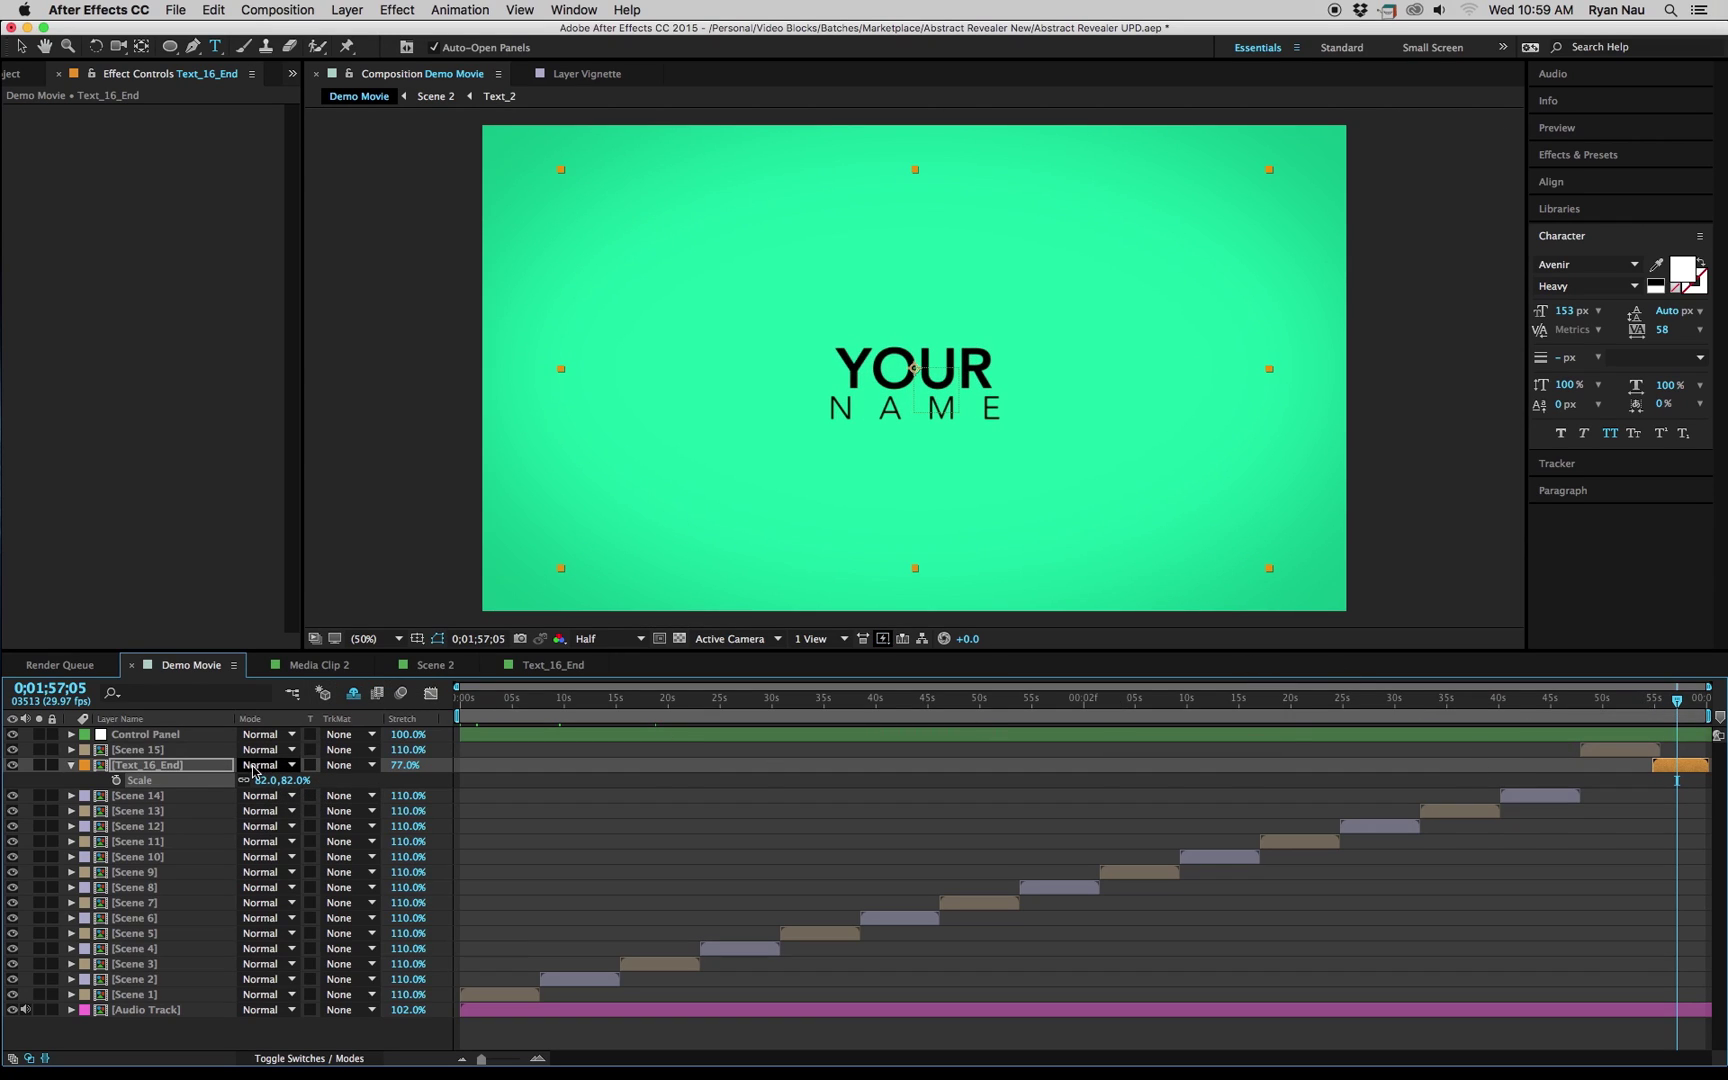
{"action": "left_click", "coordinate": [71, 765]}
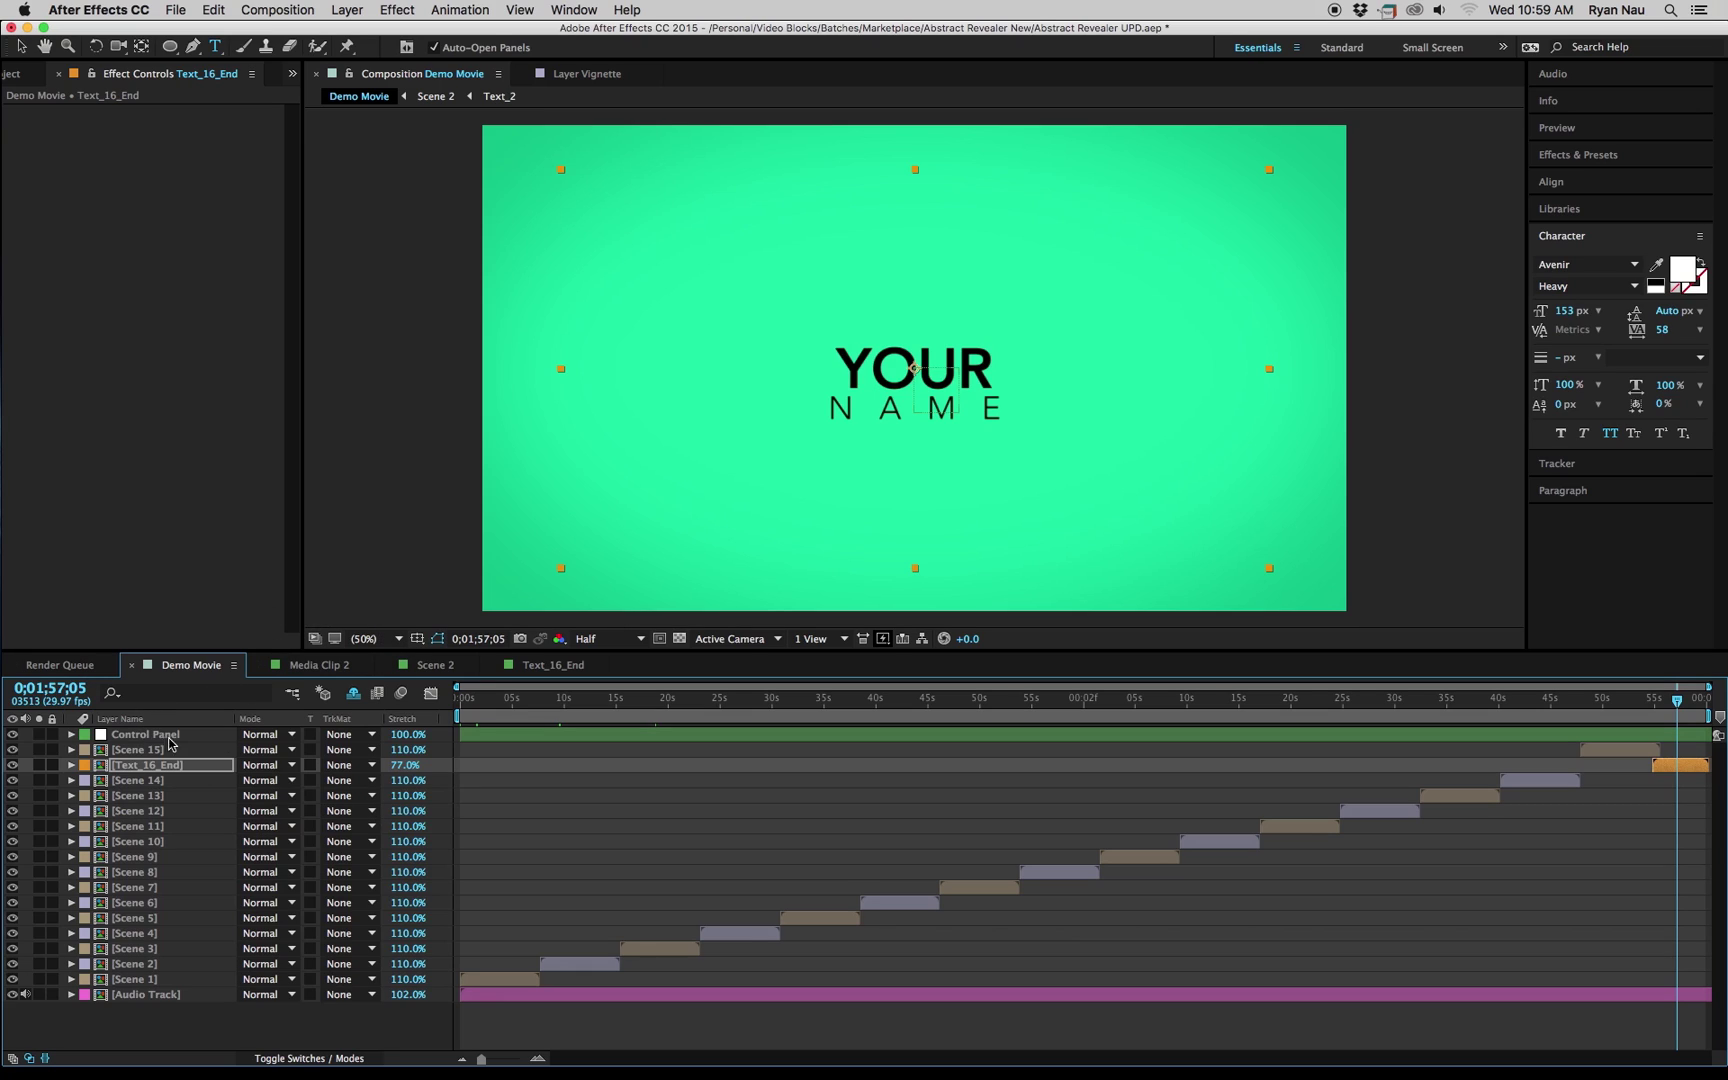
Collapse the Edit These Comps and Drop Media Here project folders and select the Scene 1 layer.
{"action": "left_click", "coordinate": [20, 73]}
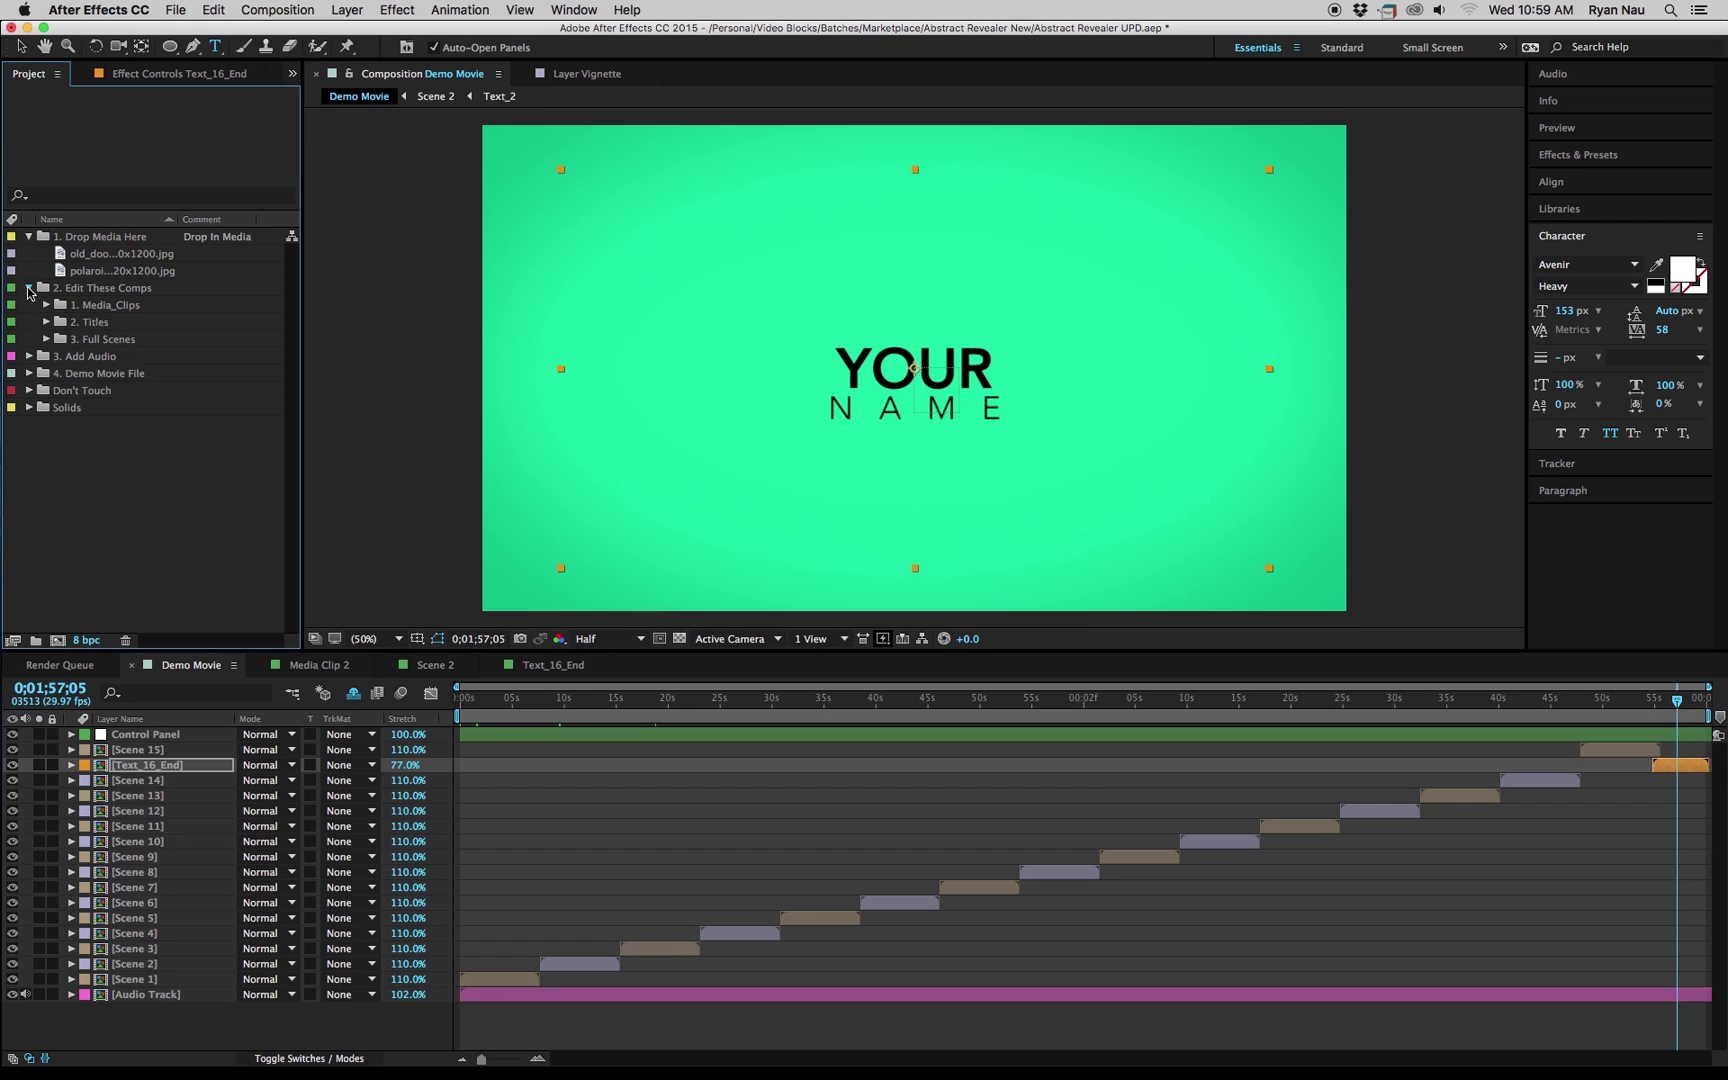
{"action": "left_click", "coordinate": [29, 288]}
{"action": "left_click", "coordinate": [29, 236]}
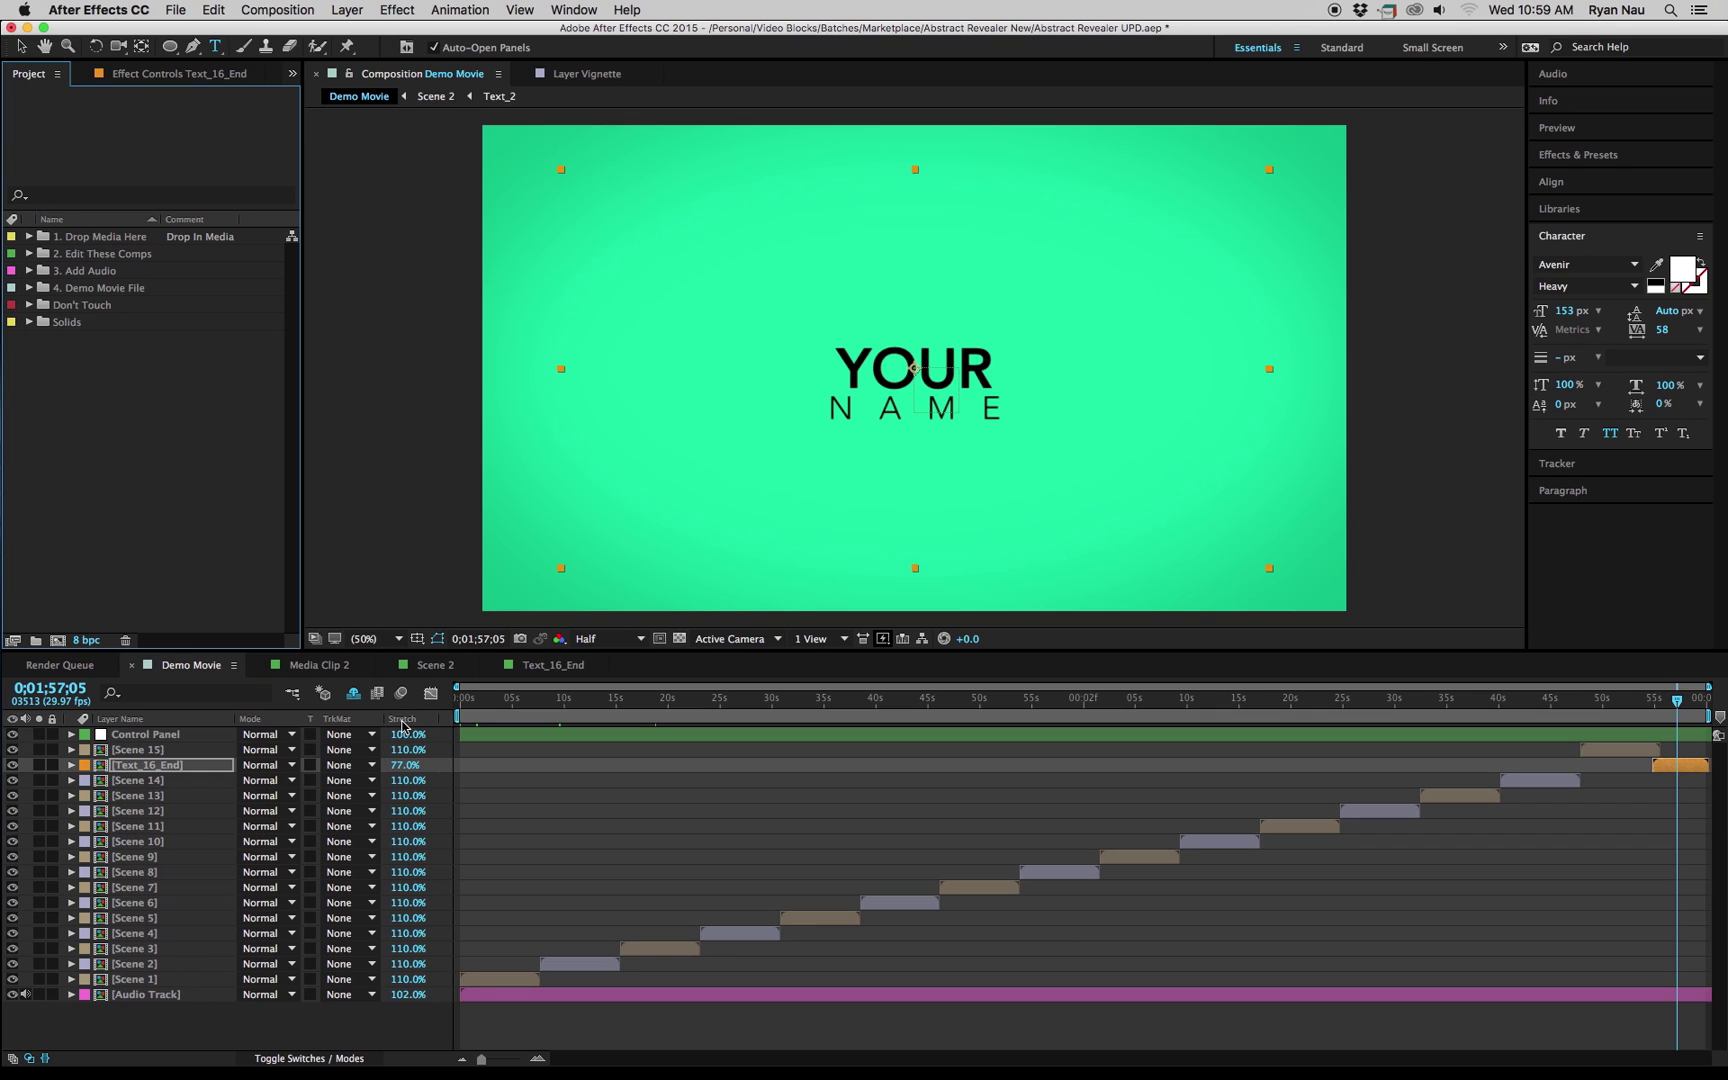
{"action": "left_click", "coordinate": [206, 980]}
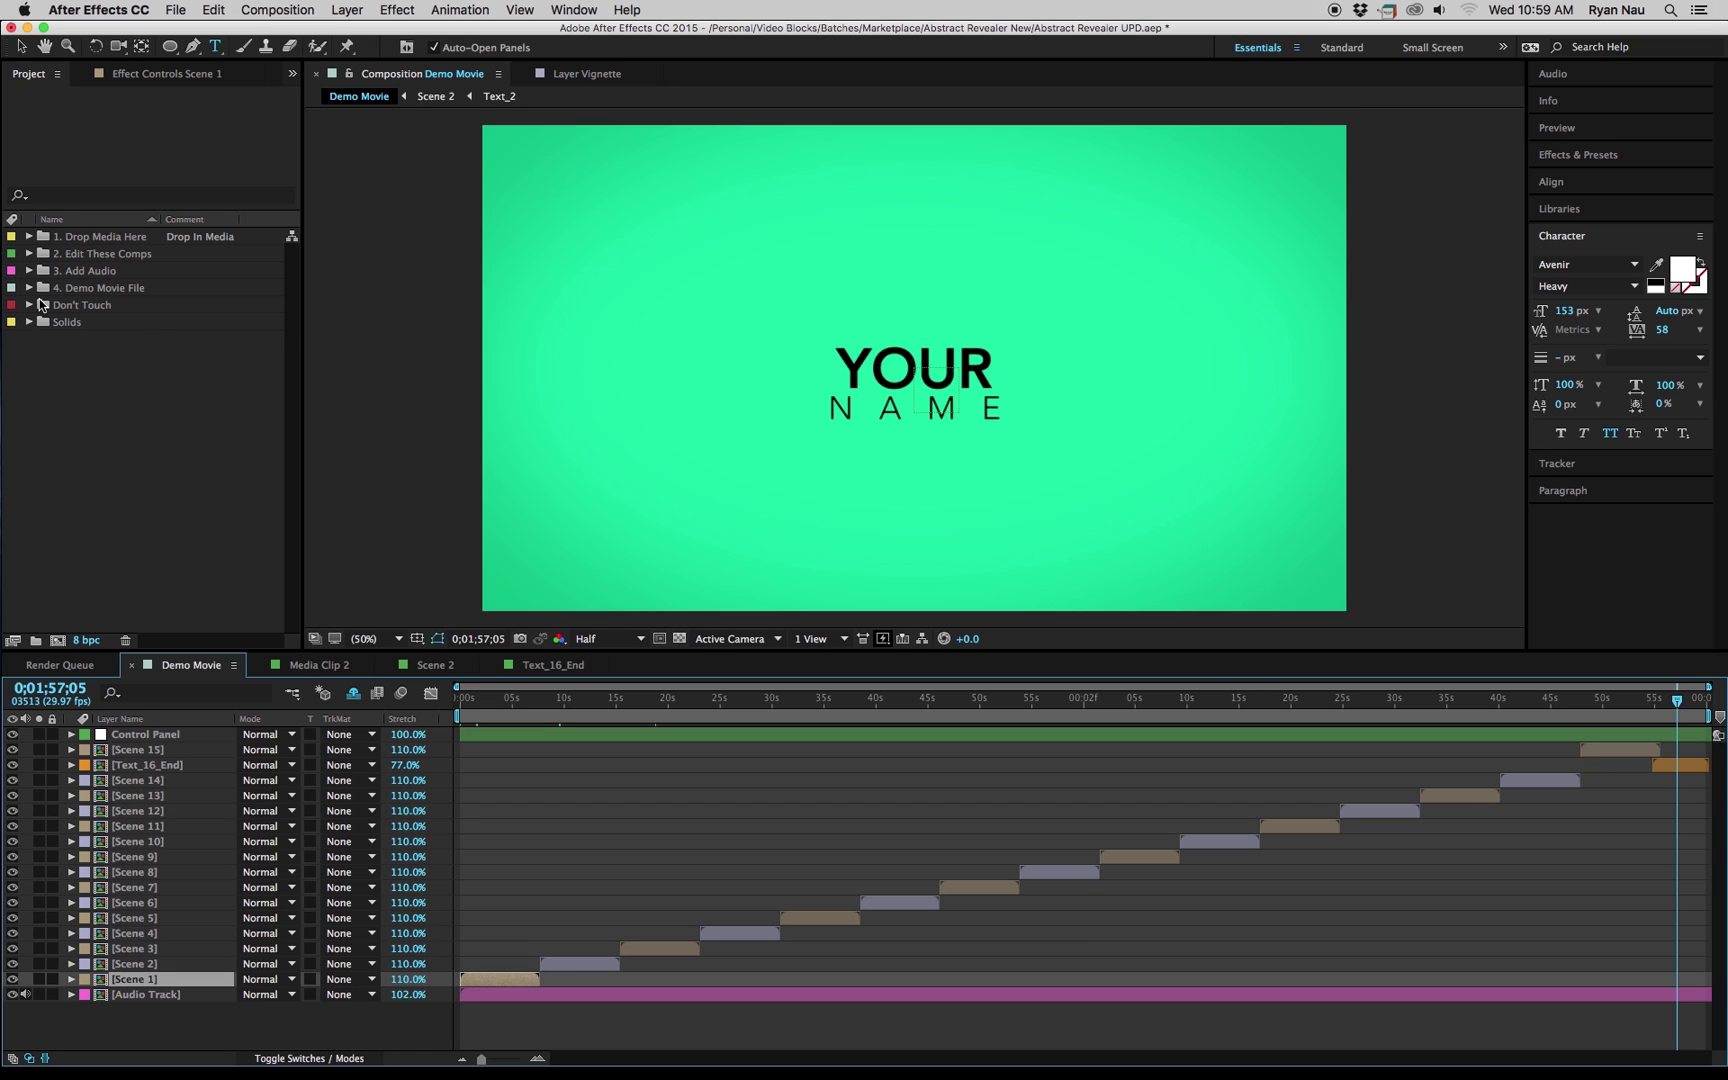
Duplicate the Scene 15 composition in the Full Scenes folder of Edit These Comps.
{"action": "left_click", "coordinate": [29, 254]}
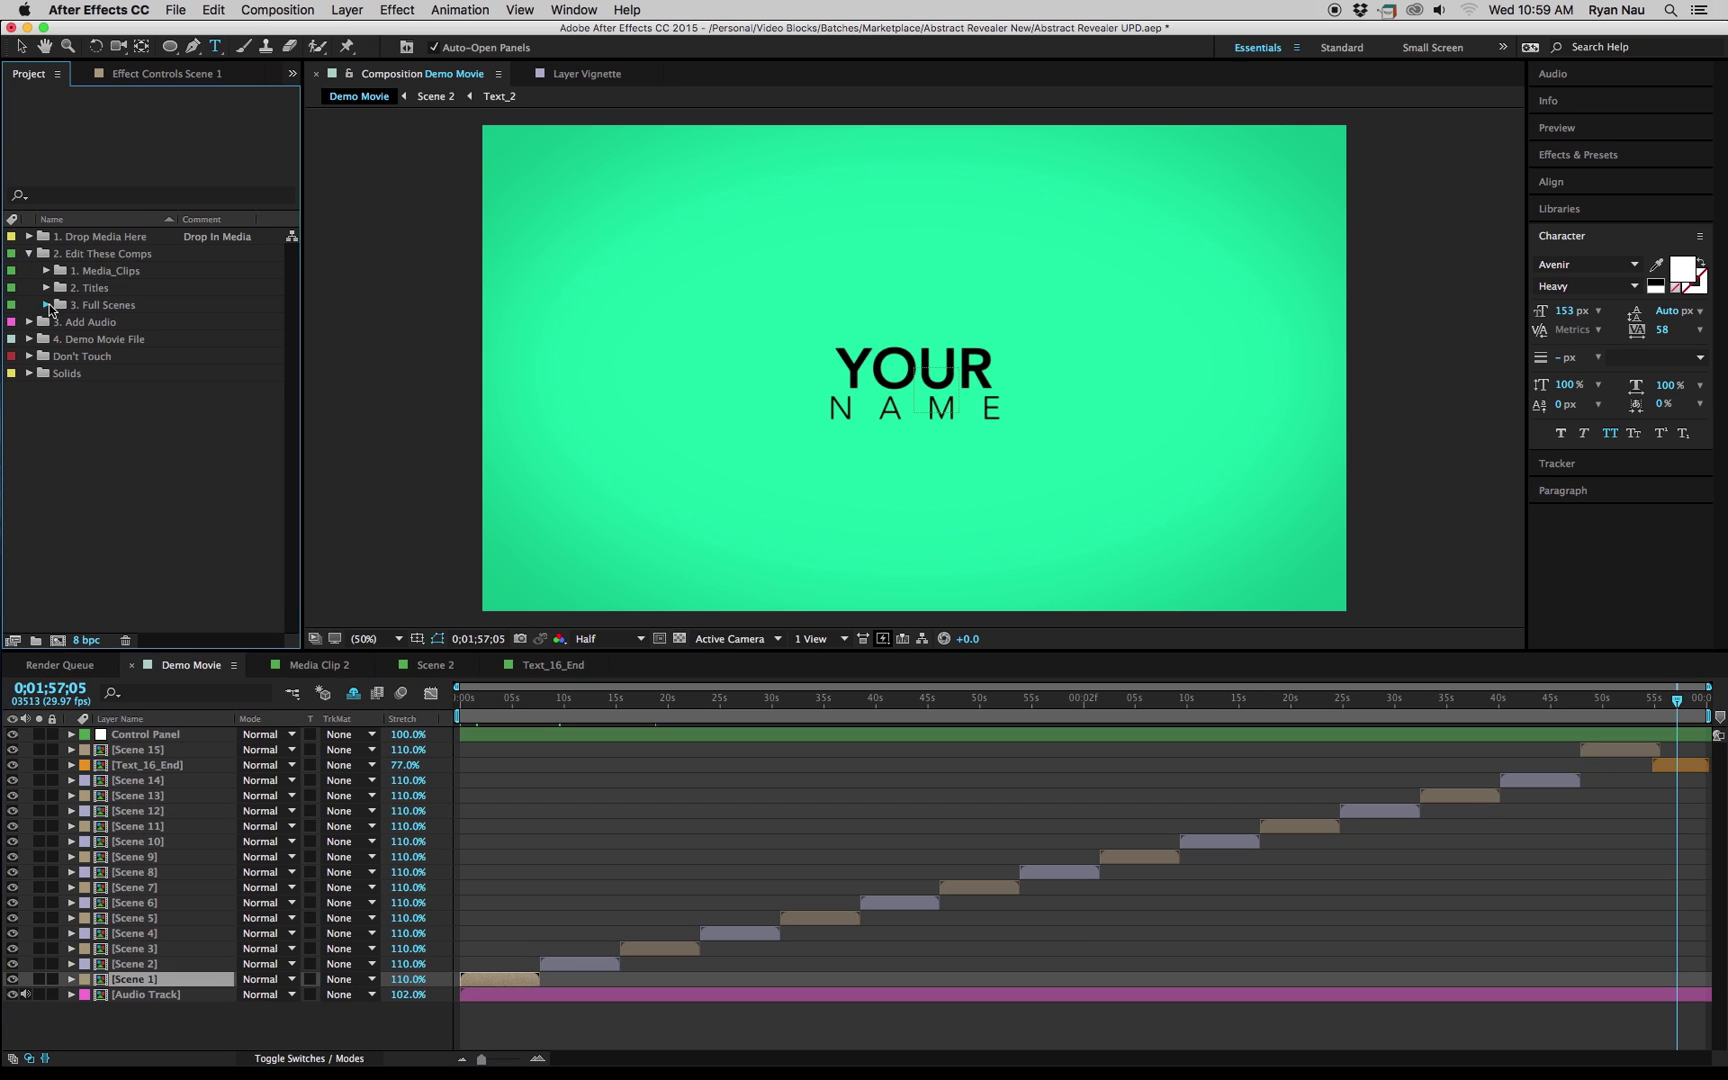
{"action": "left_click", "coordinate": [46, 305]}
{"action": "left_click_drag", "start_coordinate": [110, 561], "coordinate": [415, 590]}
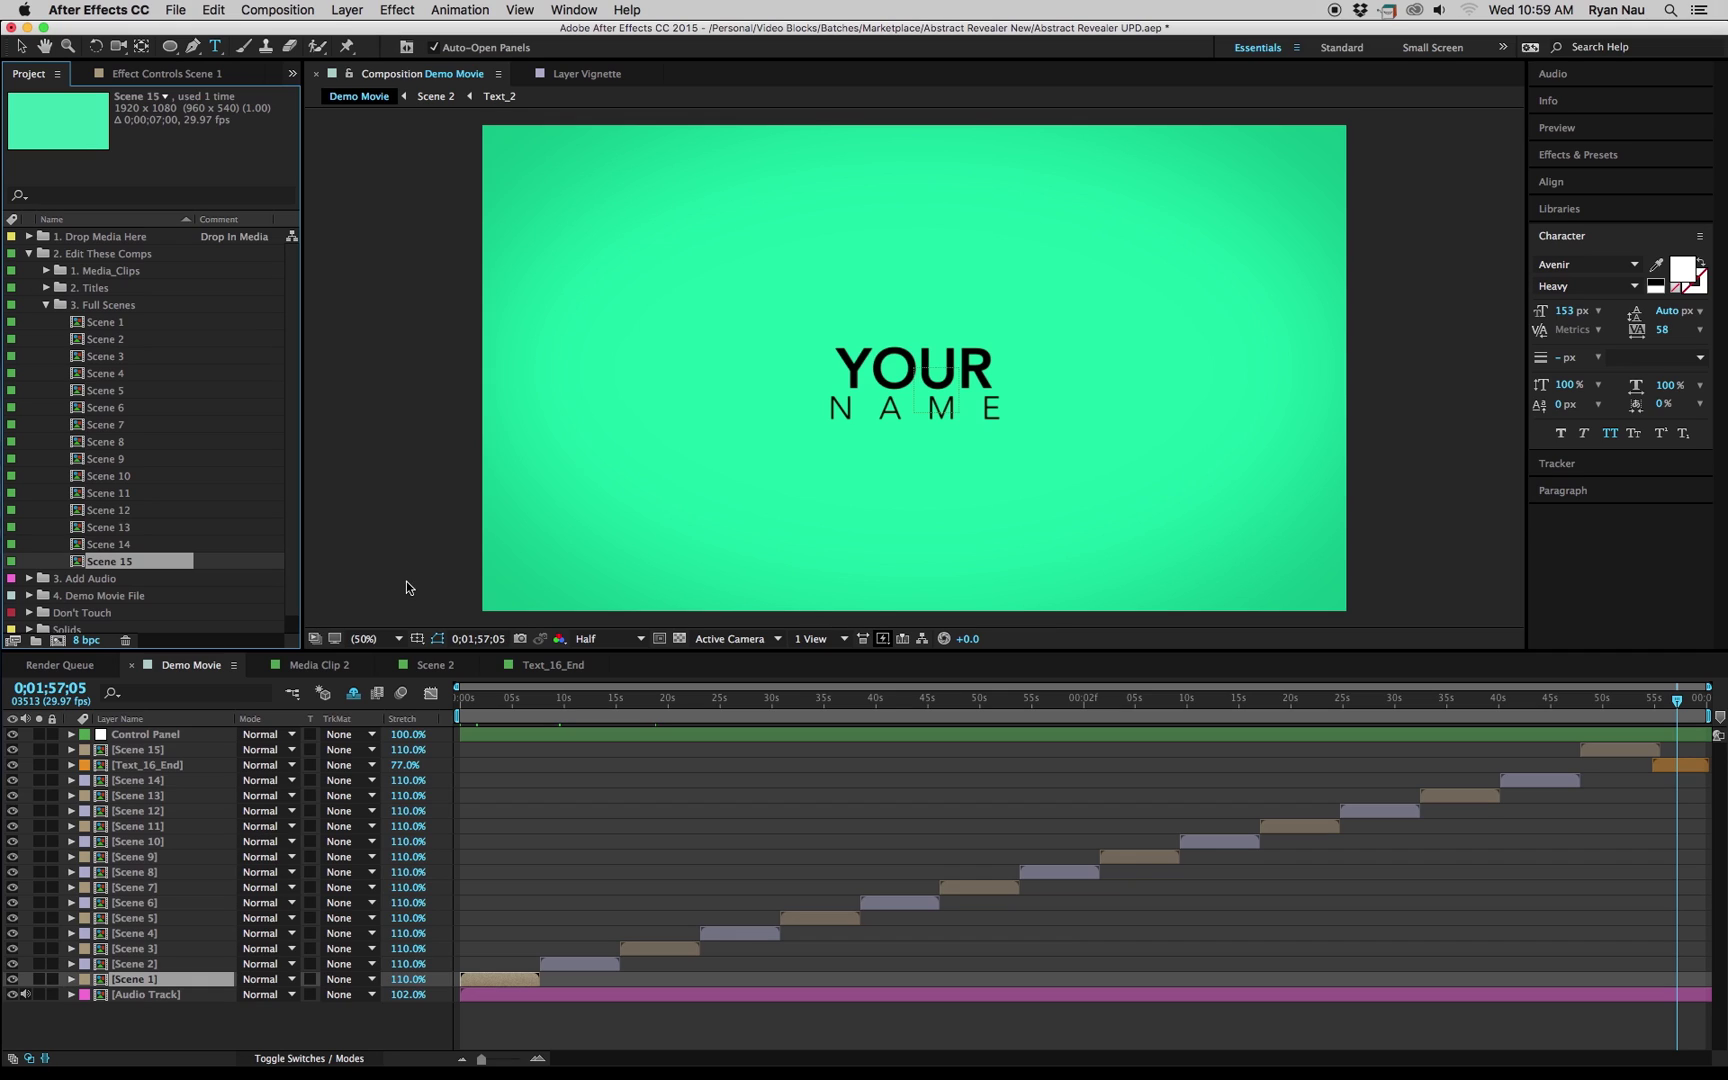
{"action": "key", "text": "super+d"}
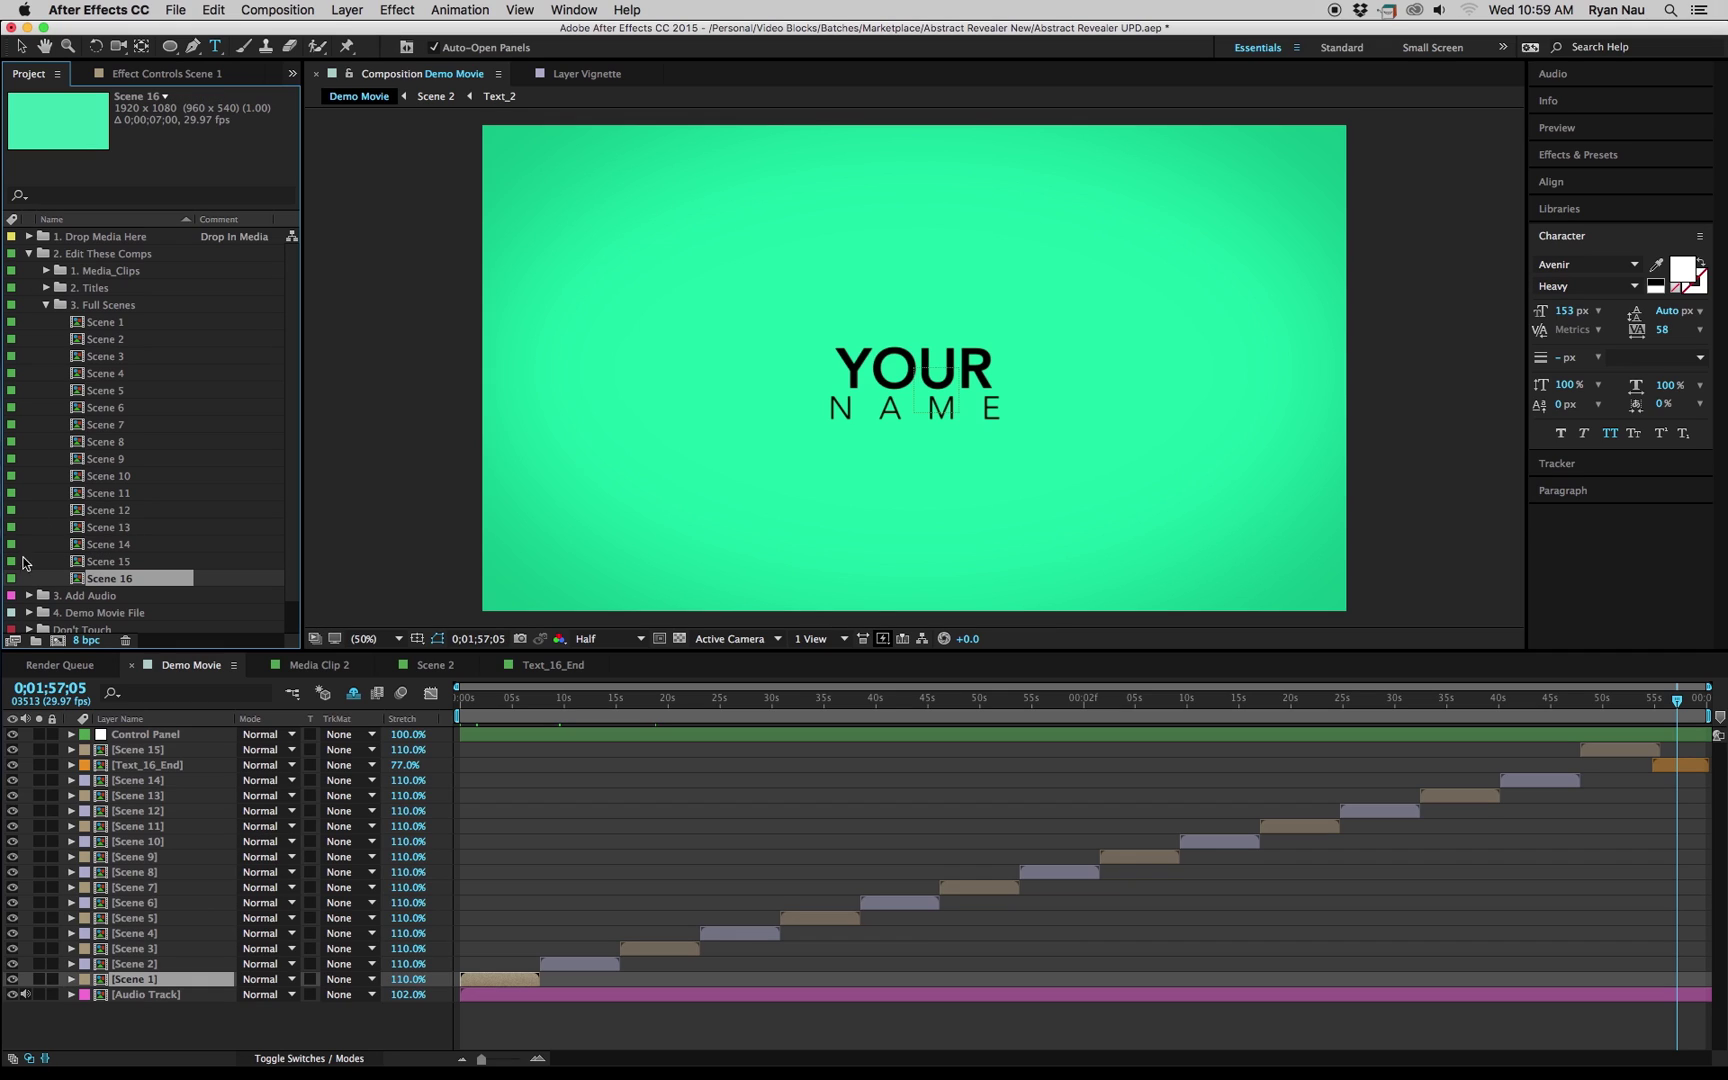
Duplicate the Text_15 composition in the Titles folder and the Media Clip 15 composition in the Media_Clips folder.
{"action": "left_click", "coordinate": [46, 288]}
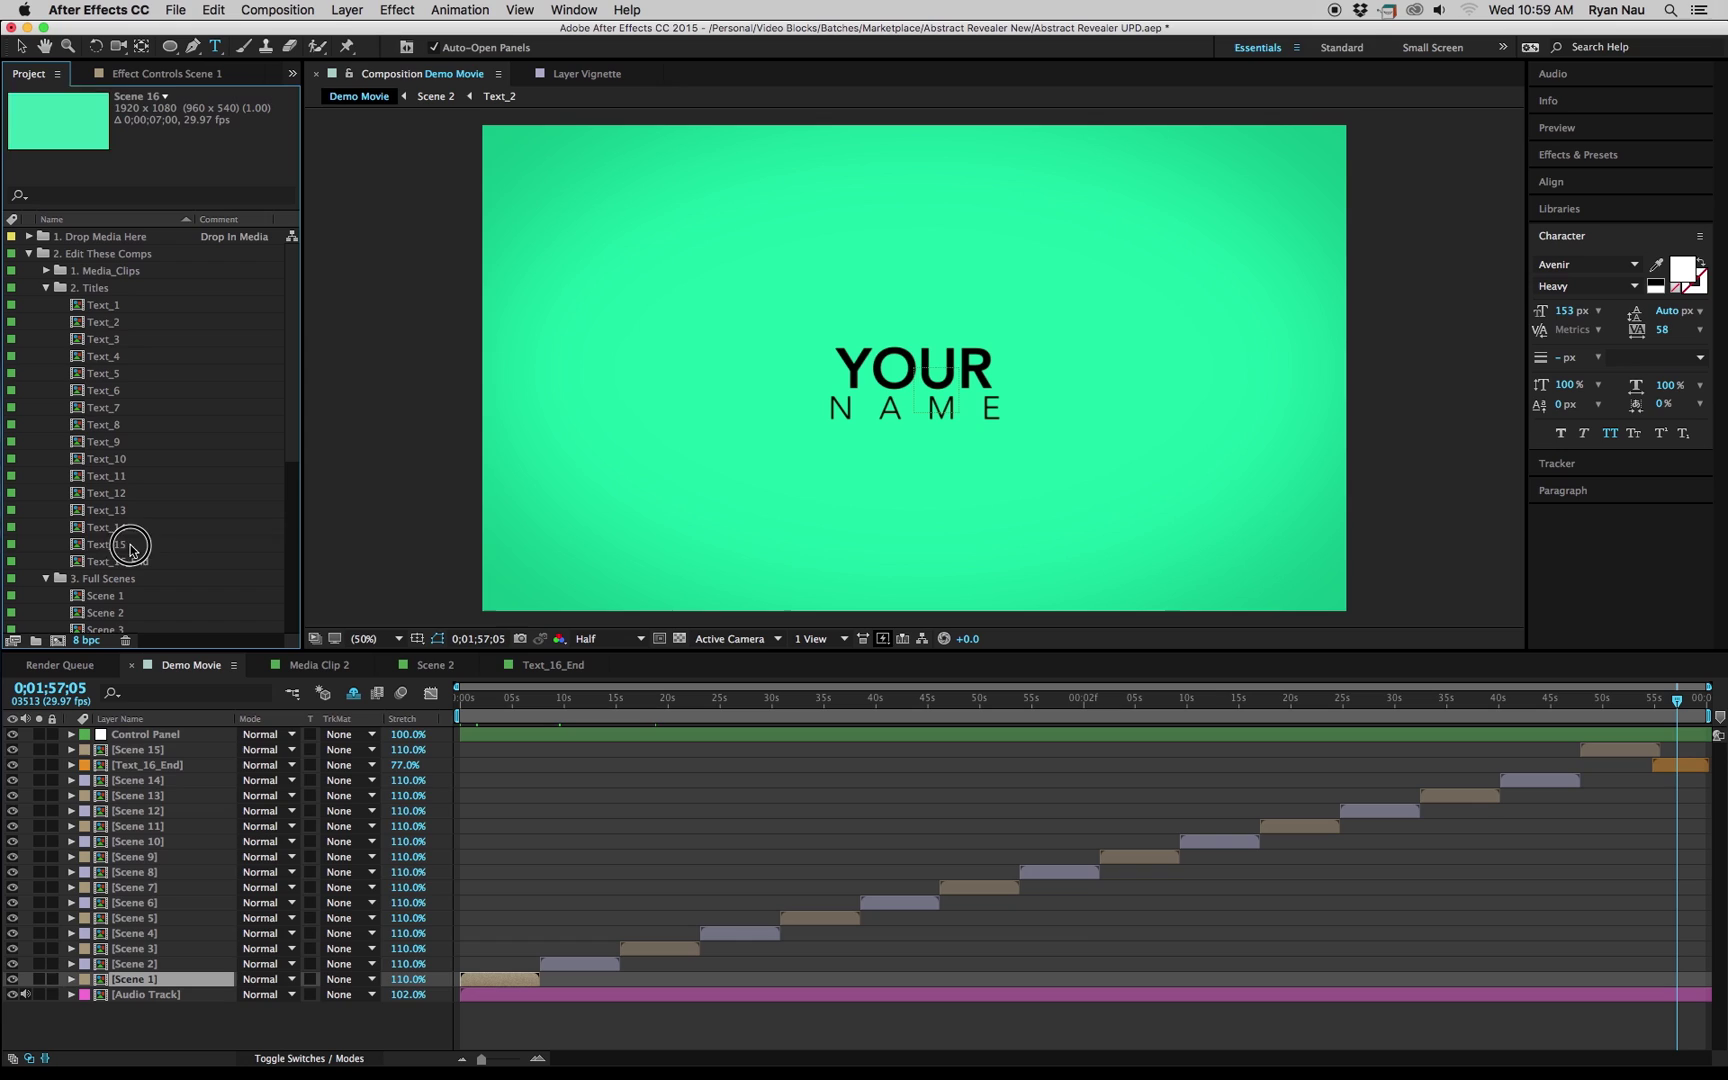
{"action": "left_click", "coordinate": [122, 544]}
{"action": "key", "text": "super+d"}
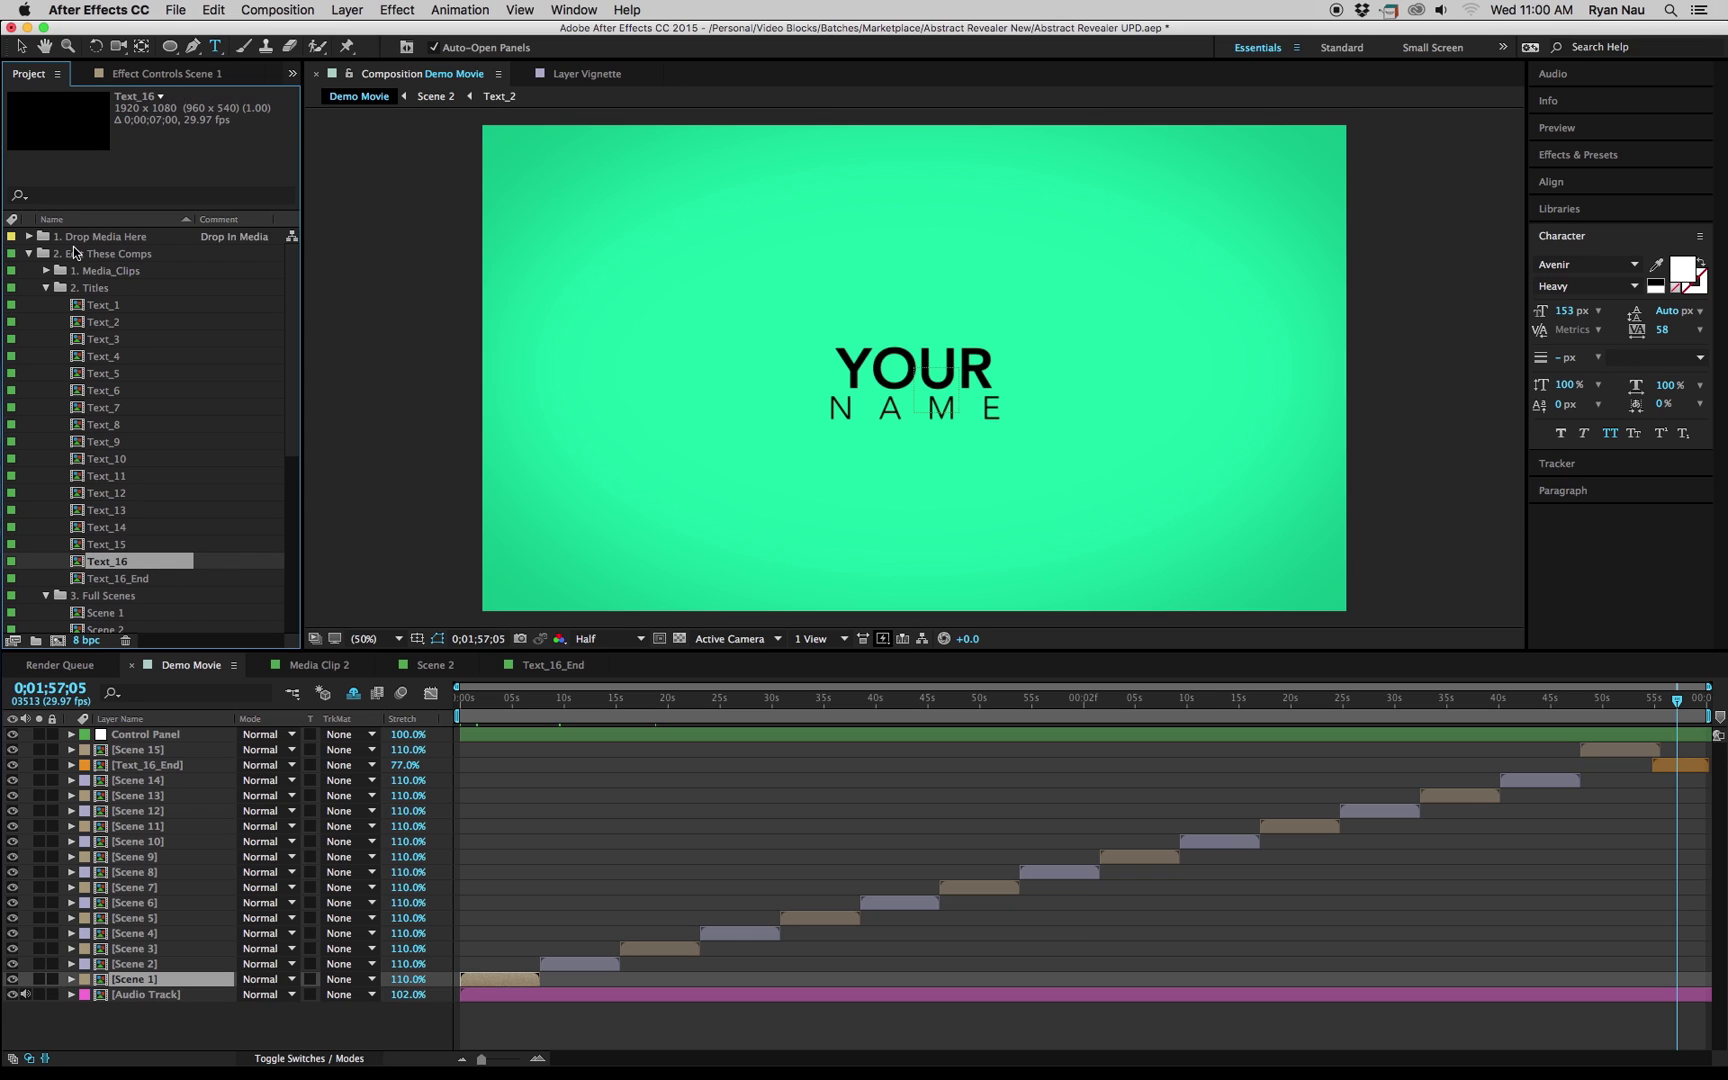
{"action": "left_click", "coordinate": [42, 271]}
{"action": "left_click", "coordinate": [140, 527]}
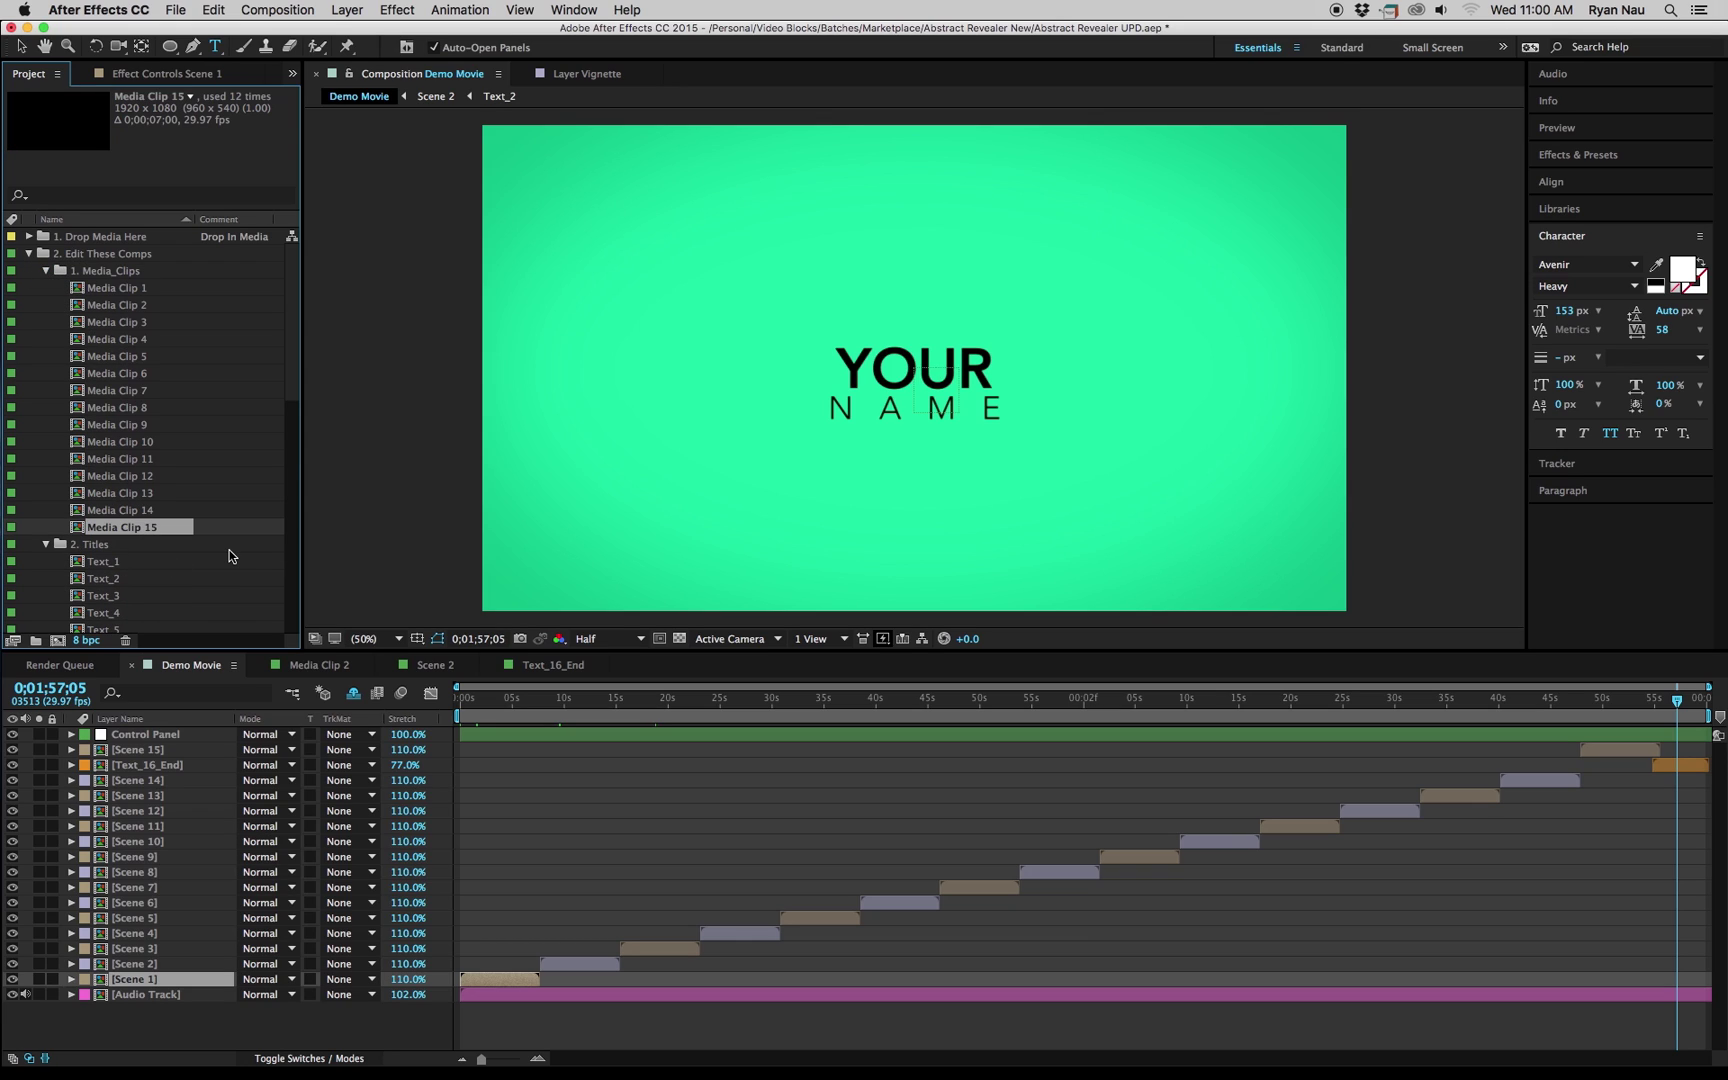
{"action": "key", "text": "super+d"}
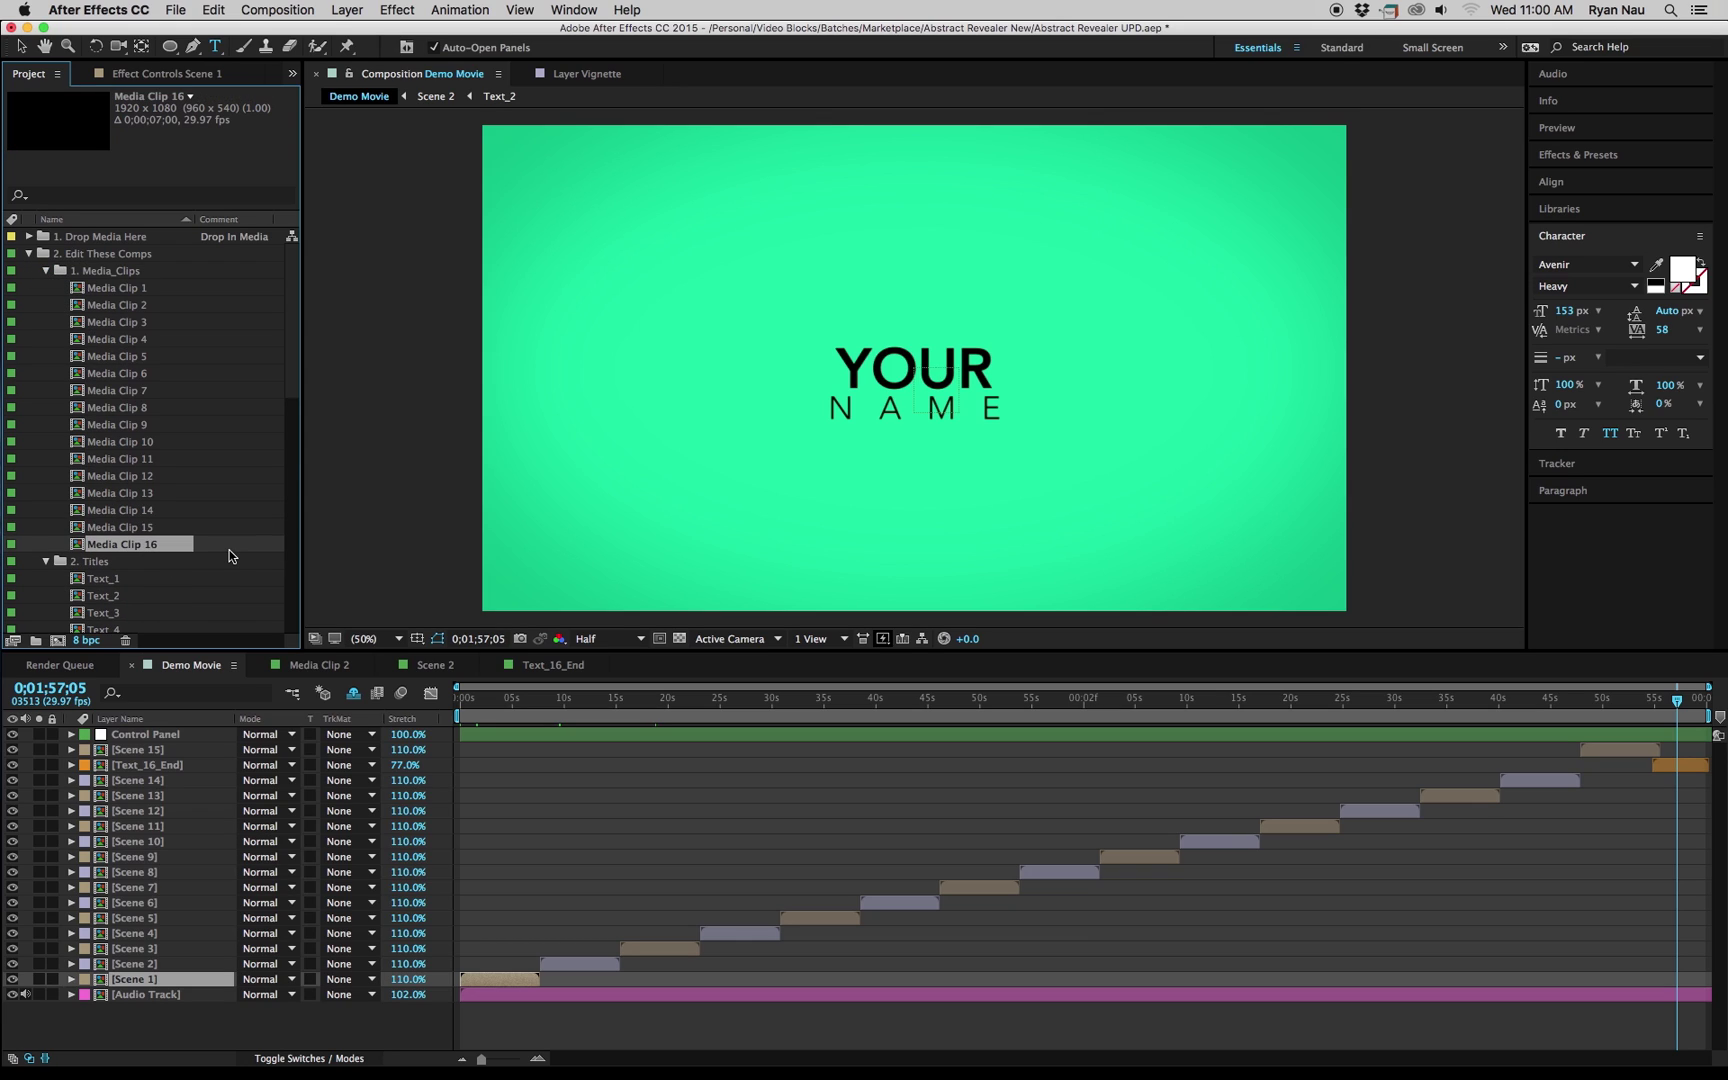
Add the polaroid camera image from Drop Media Here to the Media Clip 16 composition and close that composition.
{"action": "double_click", "coordinate": [126, 546]}
{"action": "left_click", "coordinate": [29, 236]}
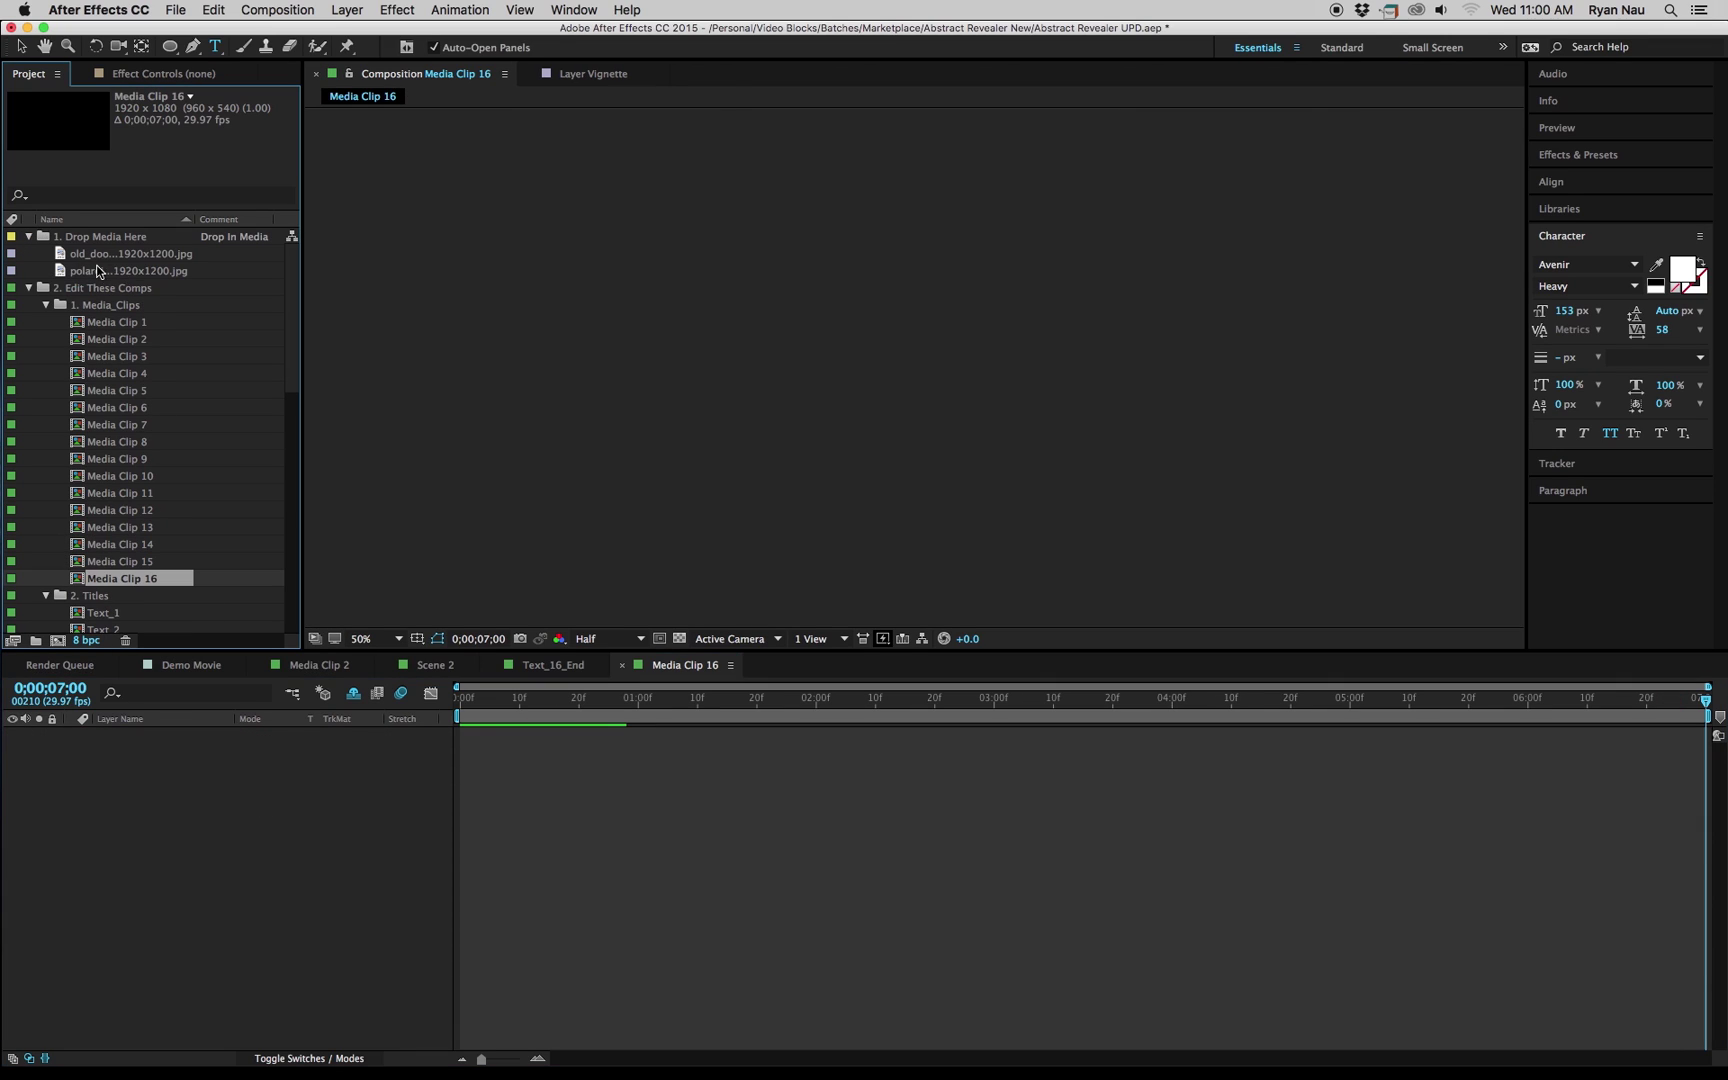
{"action": "left_click_drag", "start_coordinate": [126, 270], "coordinate": [258, 882]}
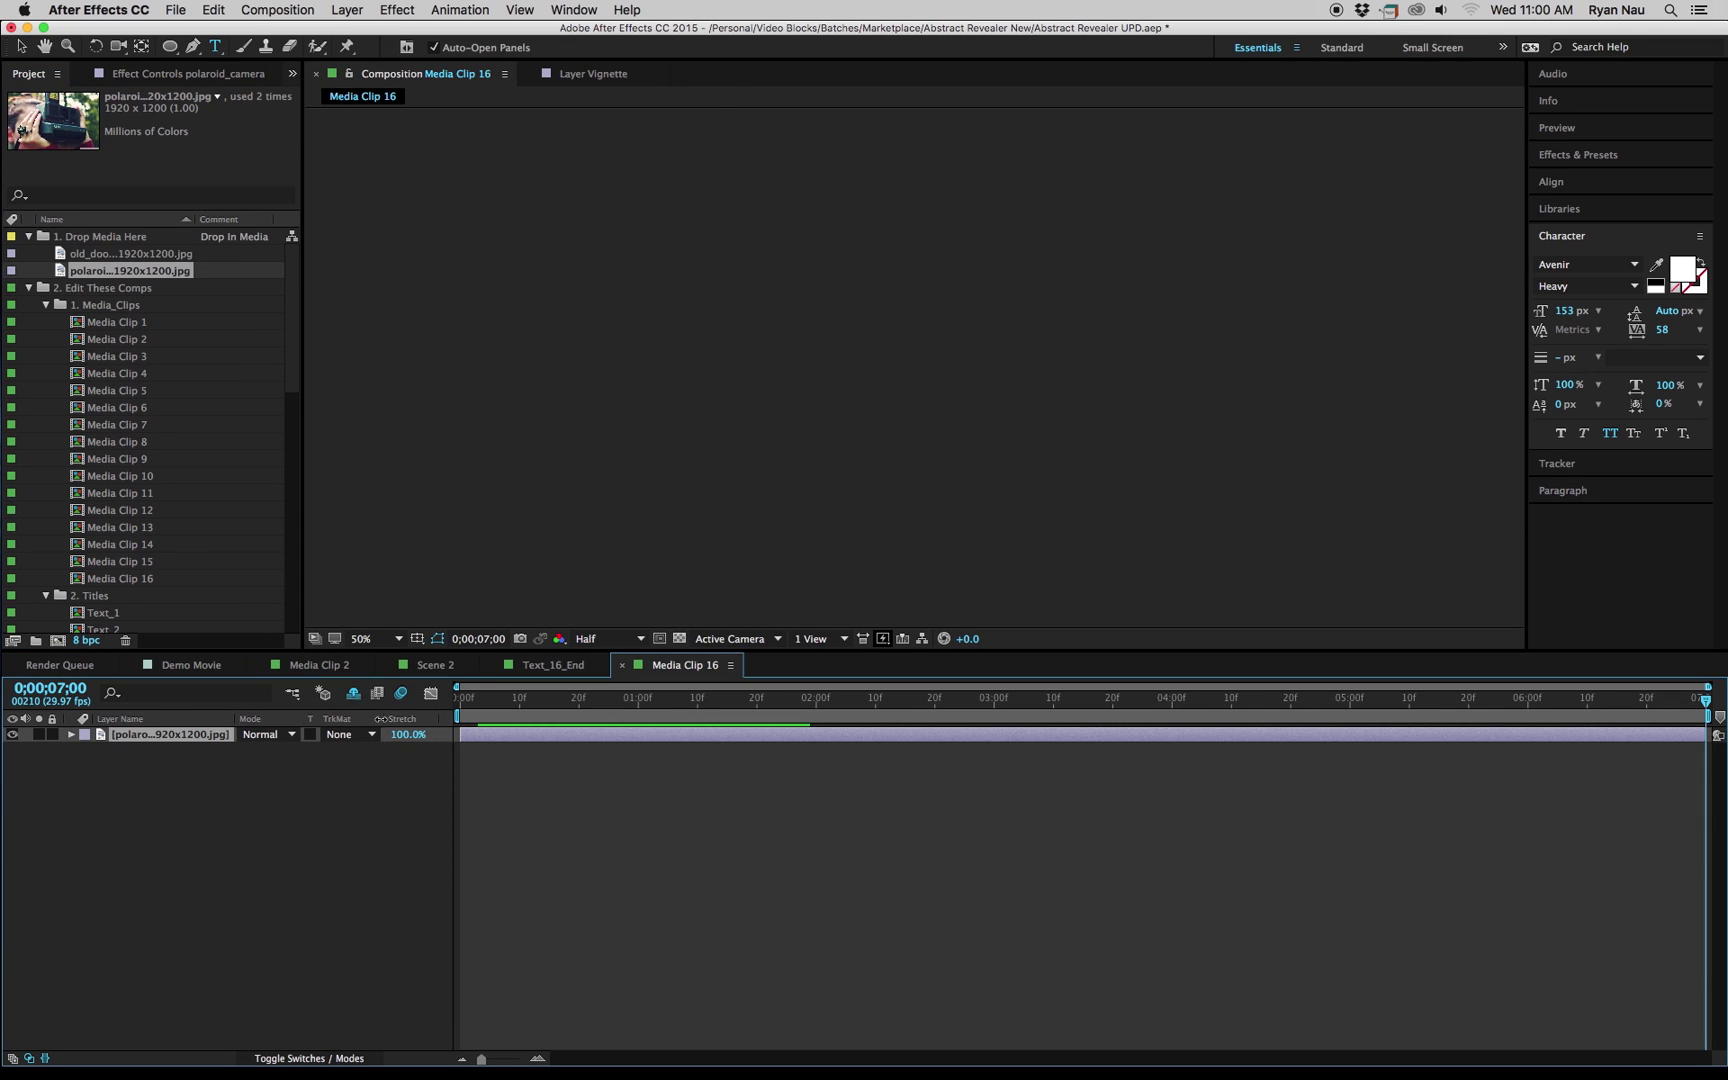
{"action": "left_click", "coordinate": [622, 665]}
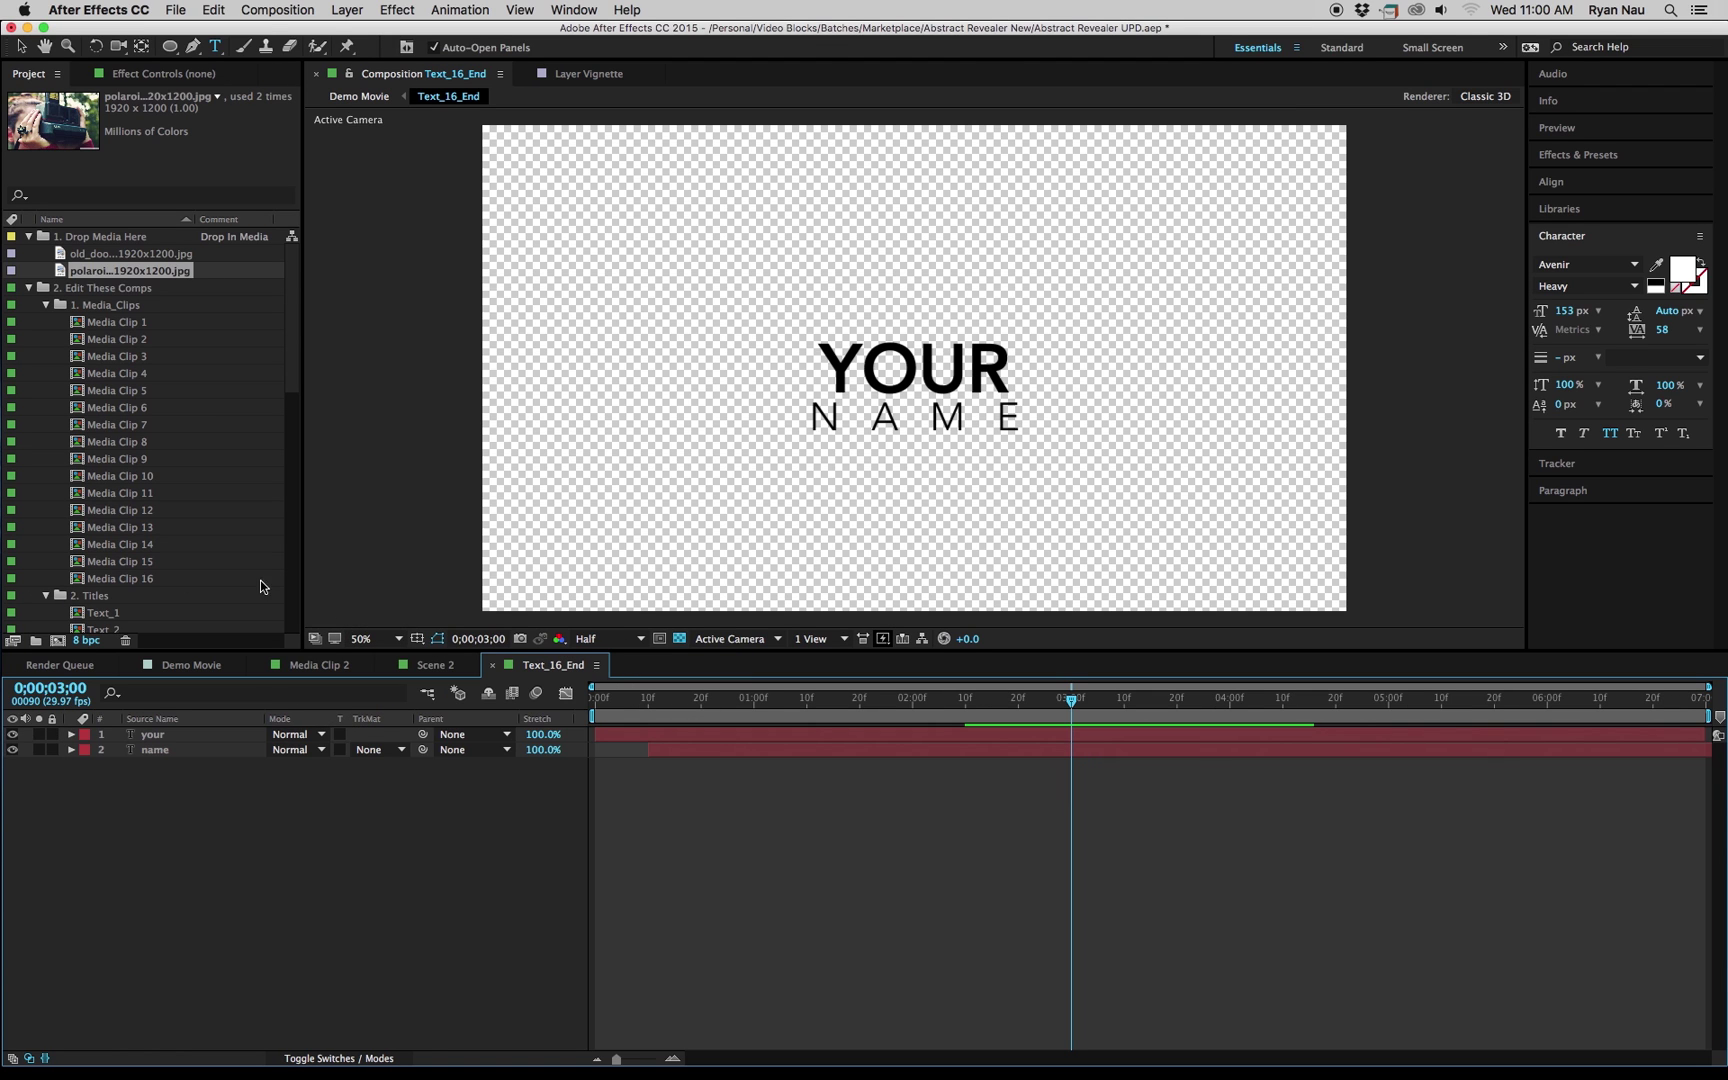
Open the Scene 16 composition from the Full Scenes folder and reveal its hidden shy layers.
{"action": "left_click_drag", "start_coordinate": [288, 370], "coordinate": [301, 565]}
{"action": "left_click", "coordinate": [112, 579]}
{"action": "double_click", "coordinate": [114, 580]}
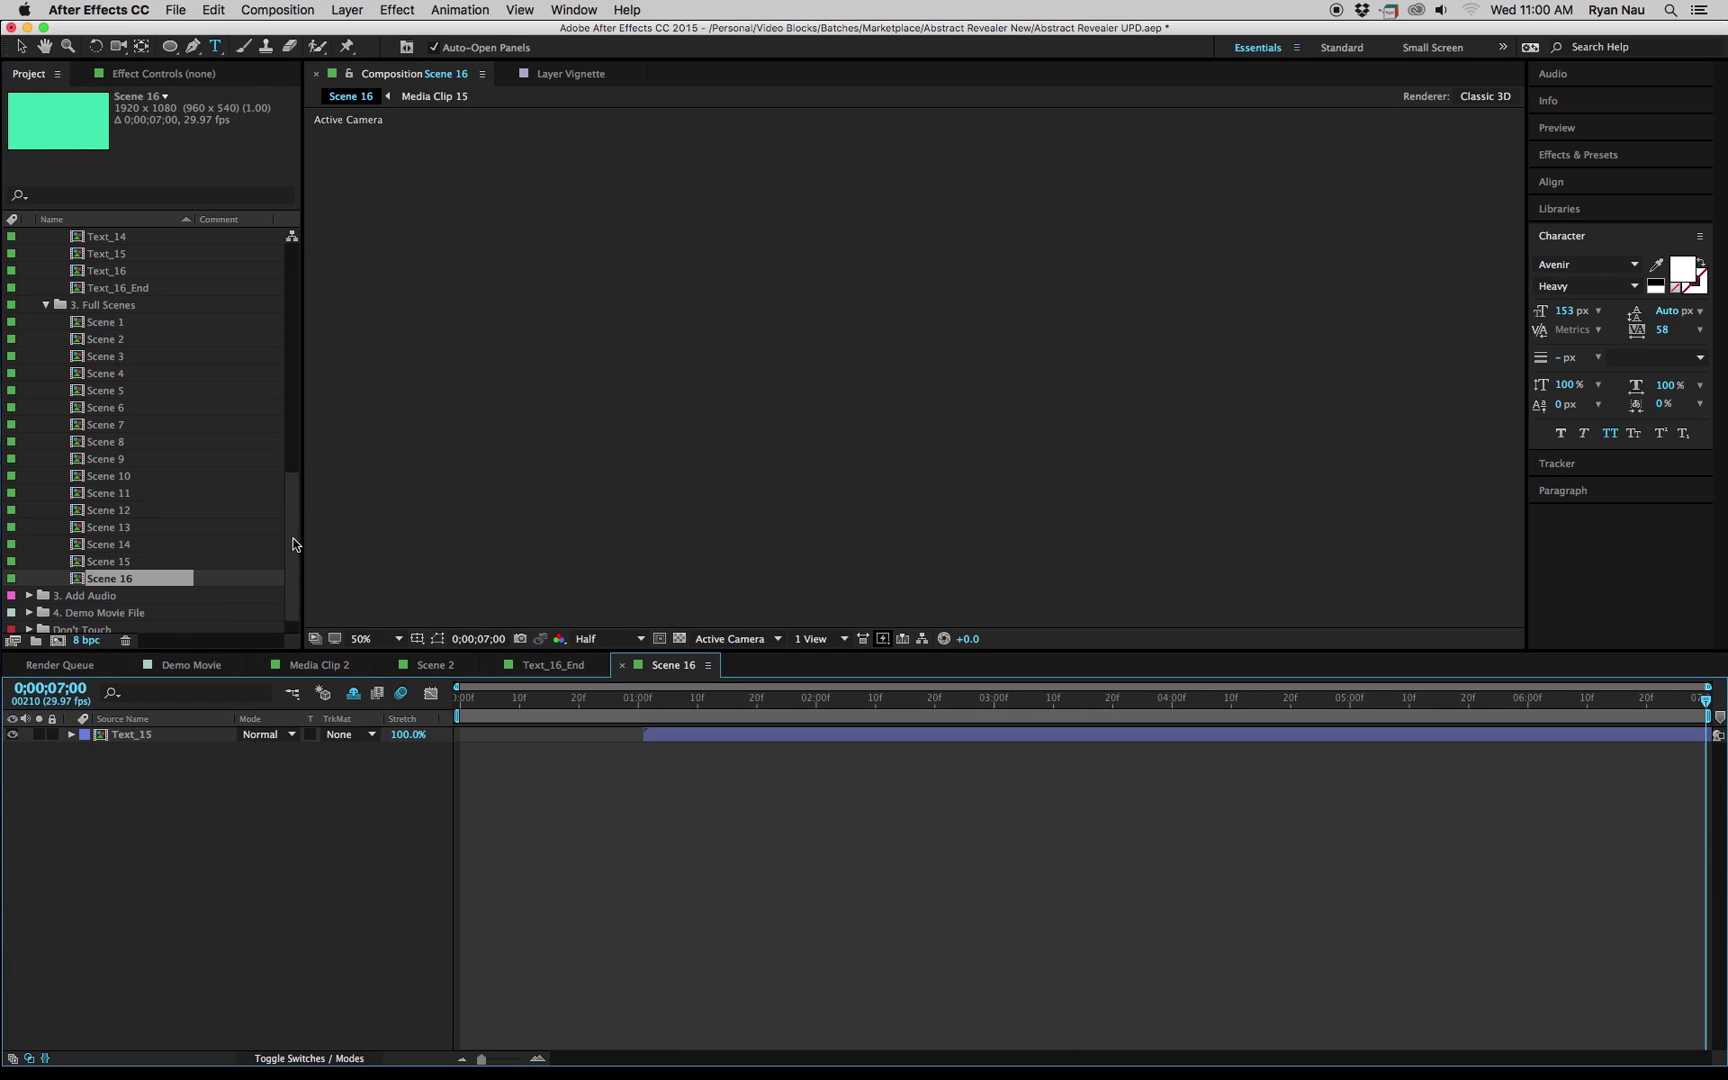
{"action": "left_click", "coordinate": [353, 694]}
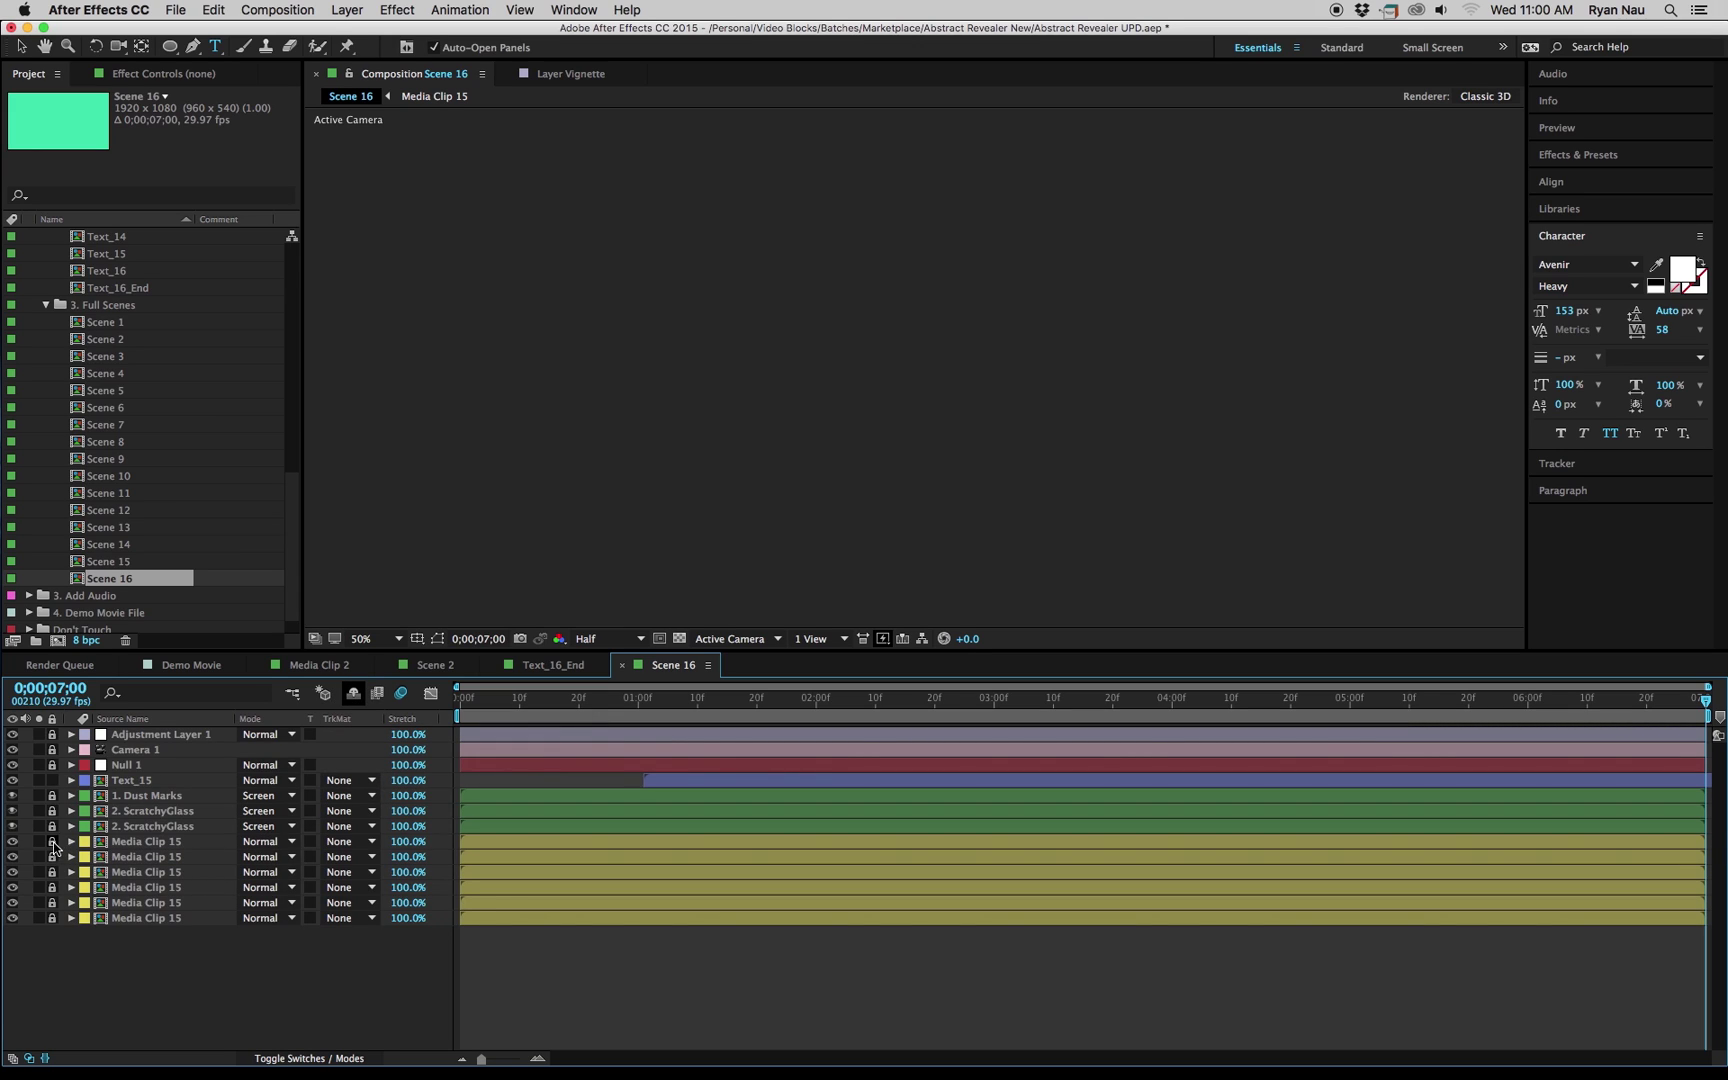
Unlock all six Media Clip 15 layers in Scene 16, replace them with Media Clip 16, then relock and hide them.
{"action": "left_click_drag", "start_coordinate": [52, 841], "coordinate": [52, 918]}
{"action": "left_click", "coordinate": [146, 843]}
{"action": "left_click", "coordinate": [170, 920], "text": "shift"}
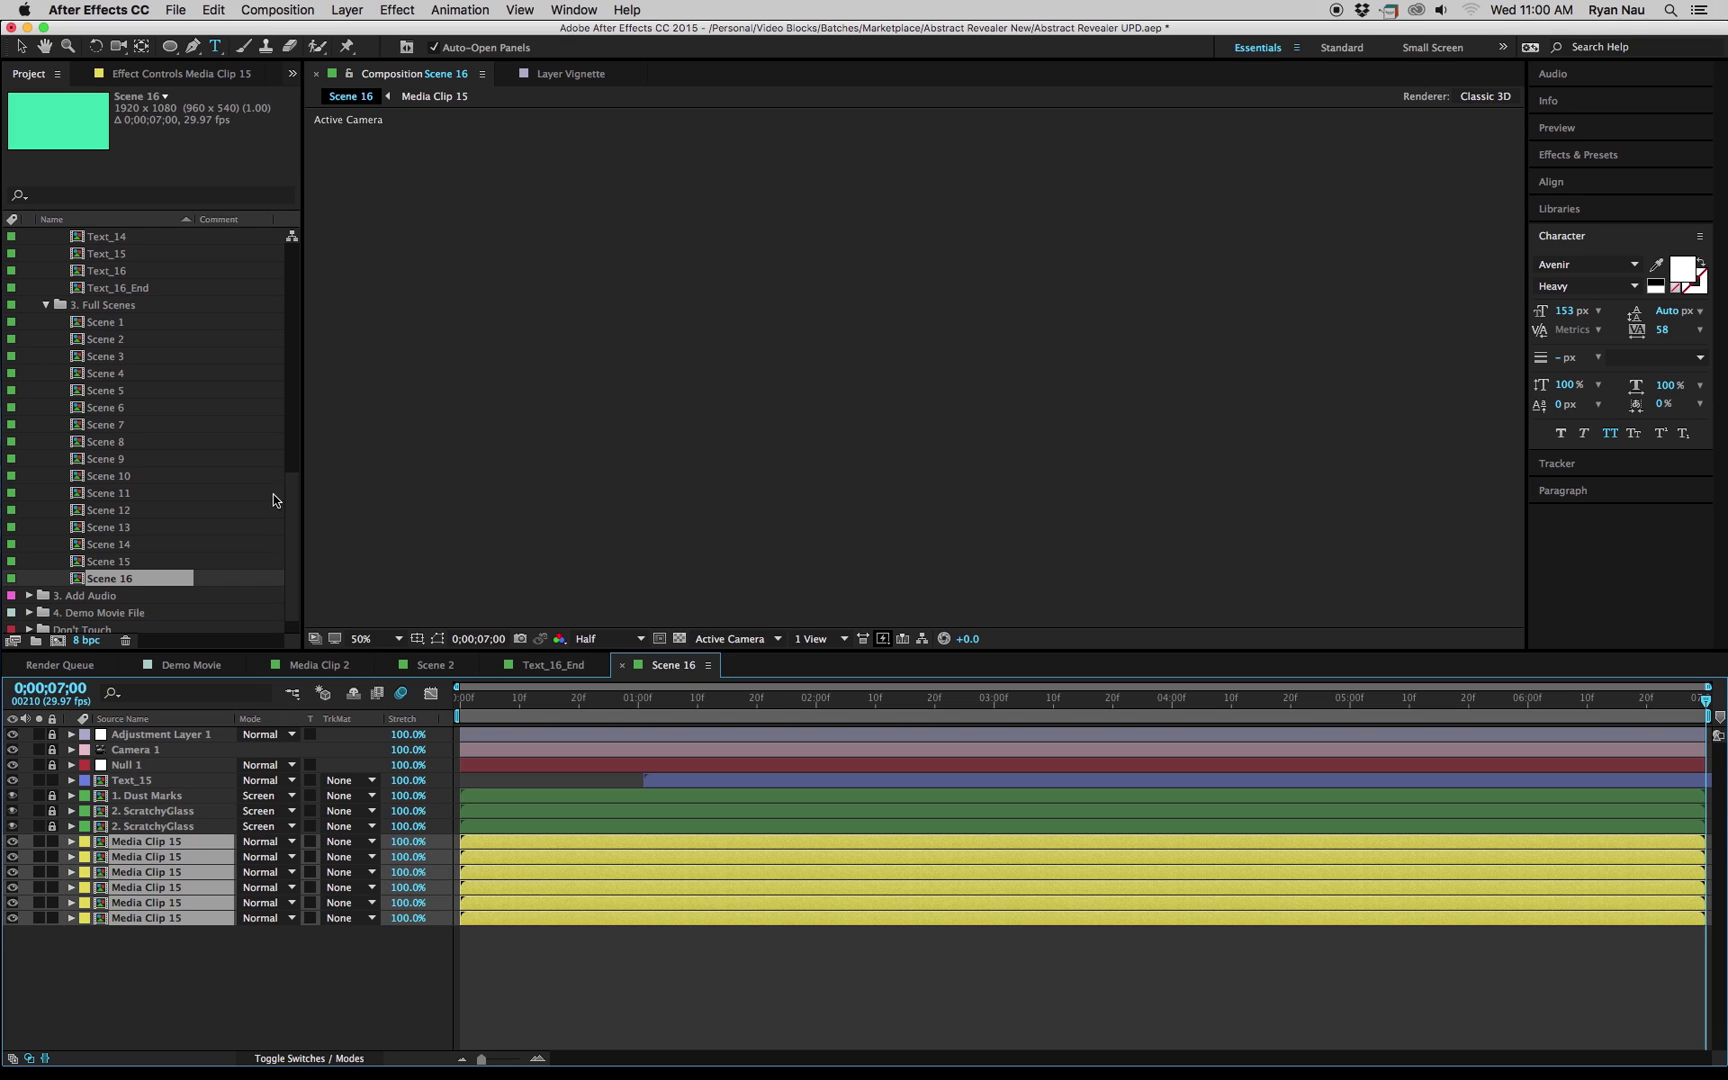
{"action": "left_click_drag", "start_coordinate": [292, 487], "coordinate": [289, 338]}
{"action": "left_click_drag", "start_coordinate": [150, 356], "coordinate": [183, 841]}
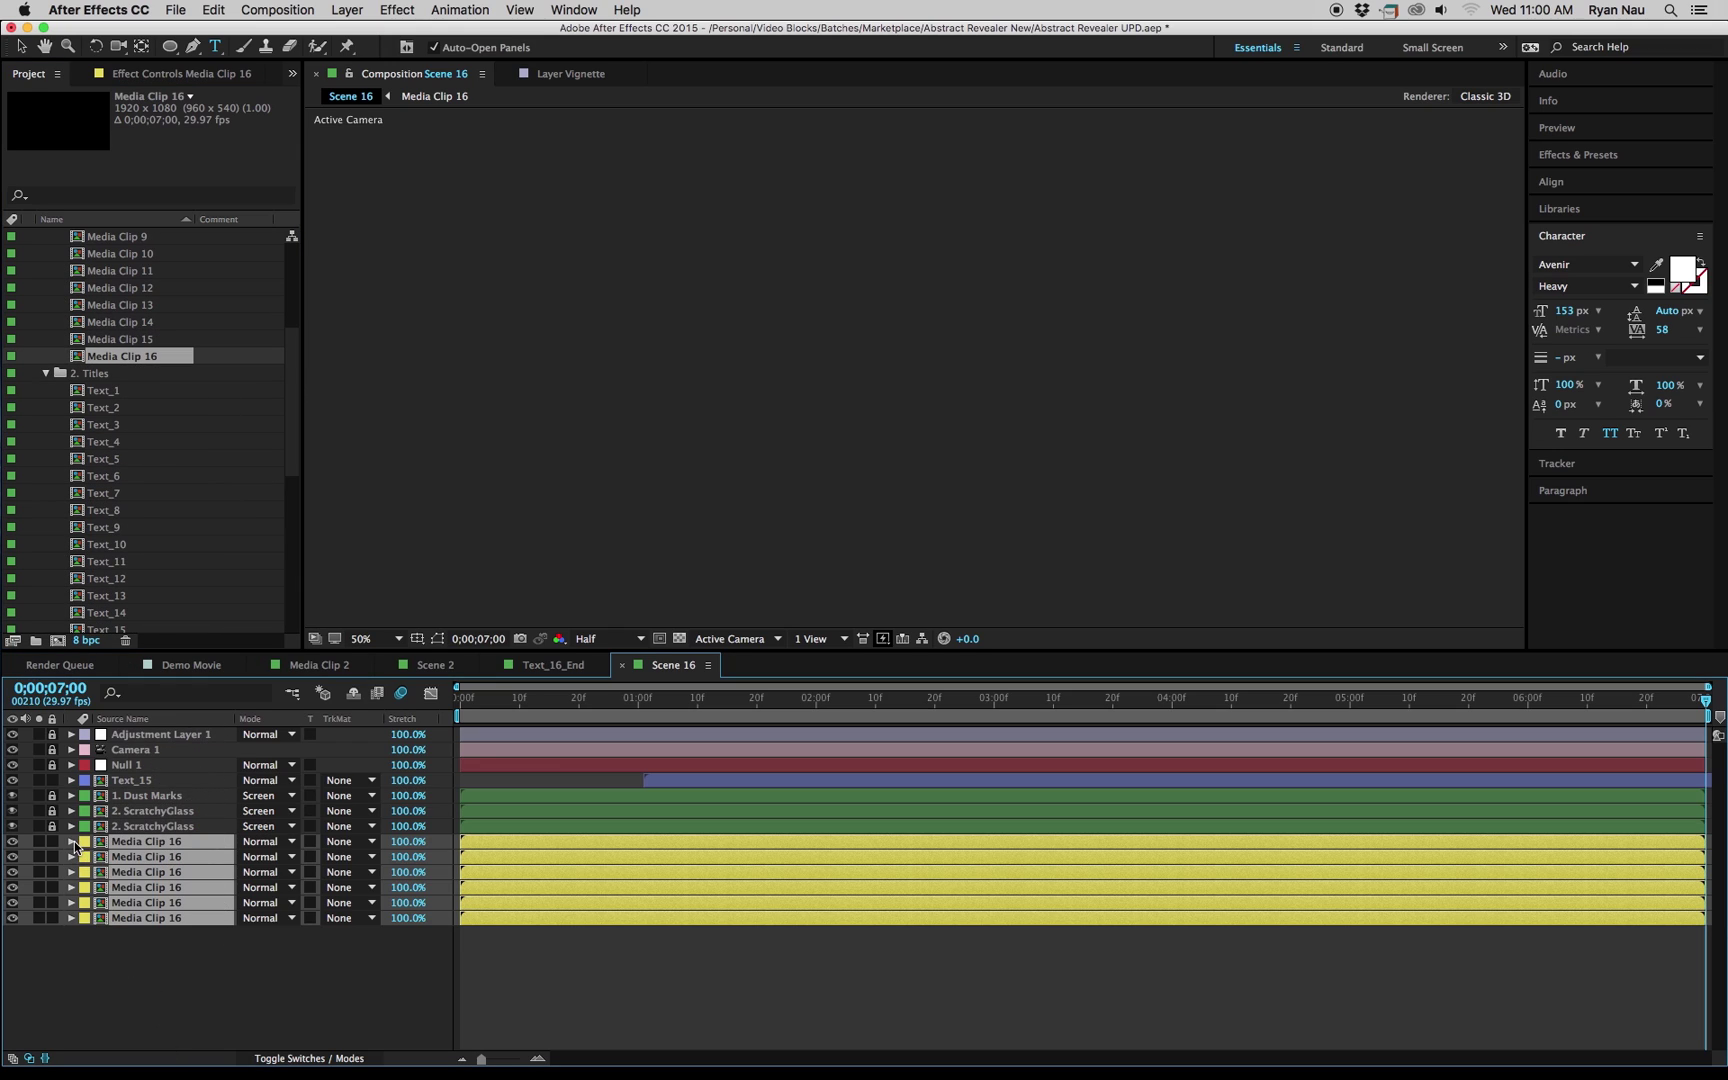
{"action": "left_click_drag", "start_coordinate": [52, 841], "coordinate": [60, 924]}
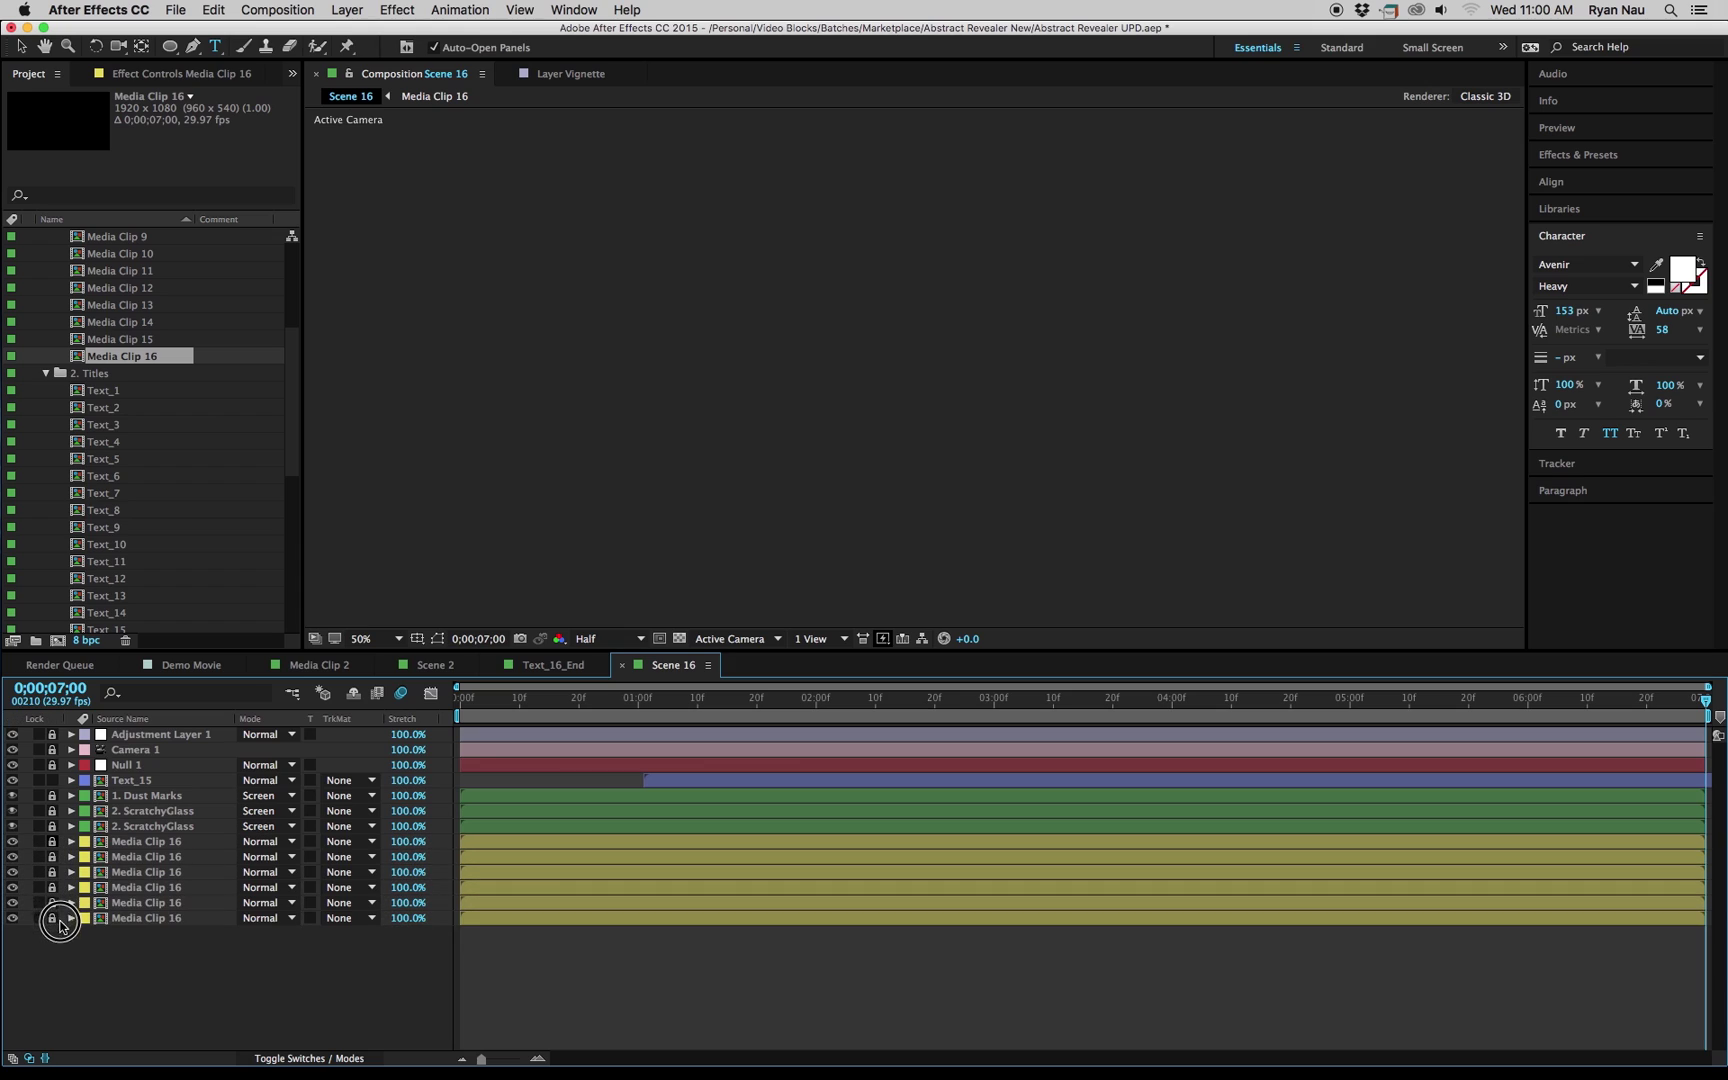
{"action": "left_click", "coordinate": [353, 693]}
Replace the Text_15 layer in Scene 16 with the Text_16 composition and preview the scene at 0;00;02;26.
{"action": "left_click", "coordinate": [153, 734]}
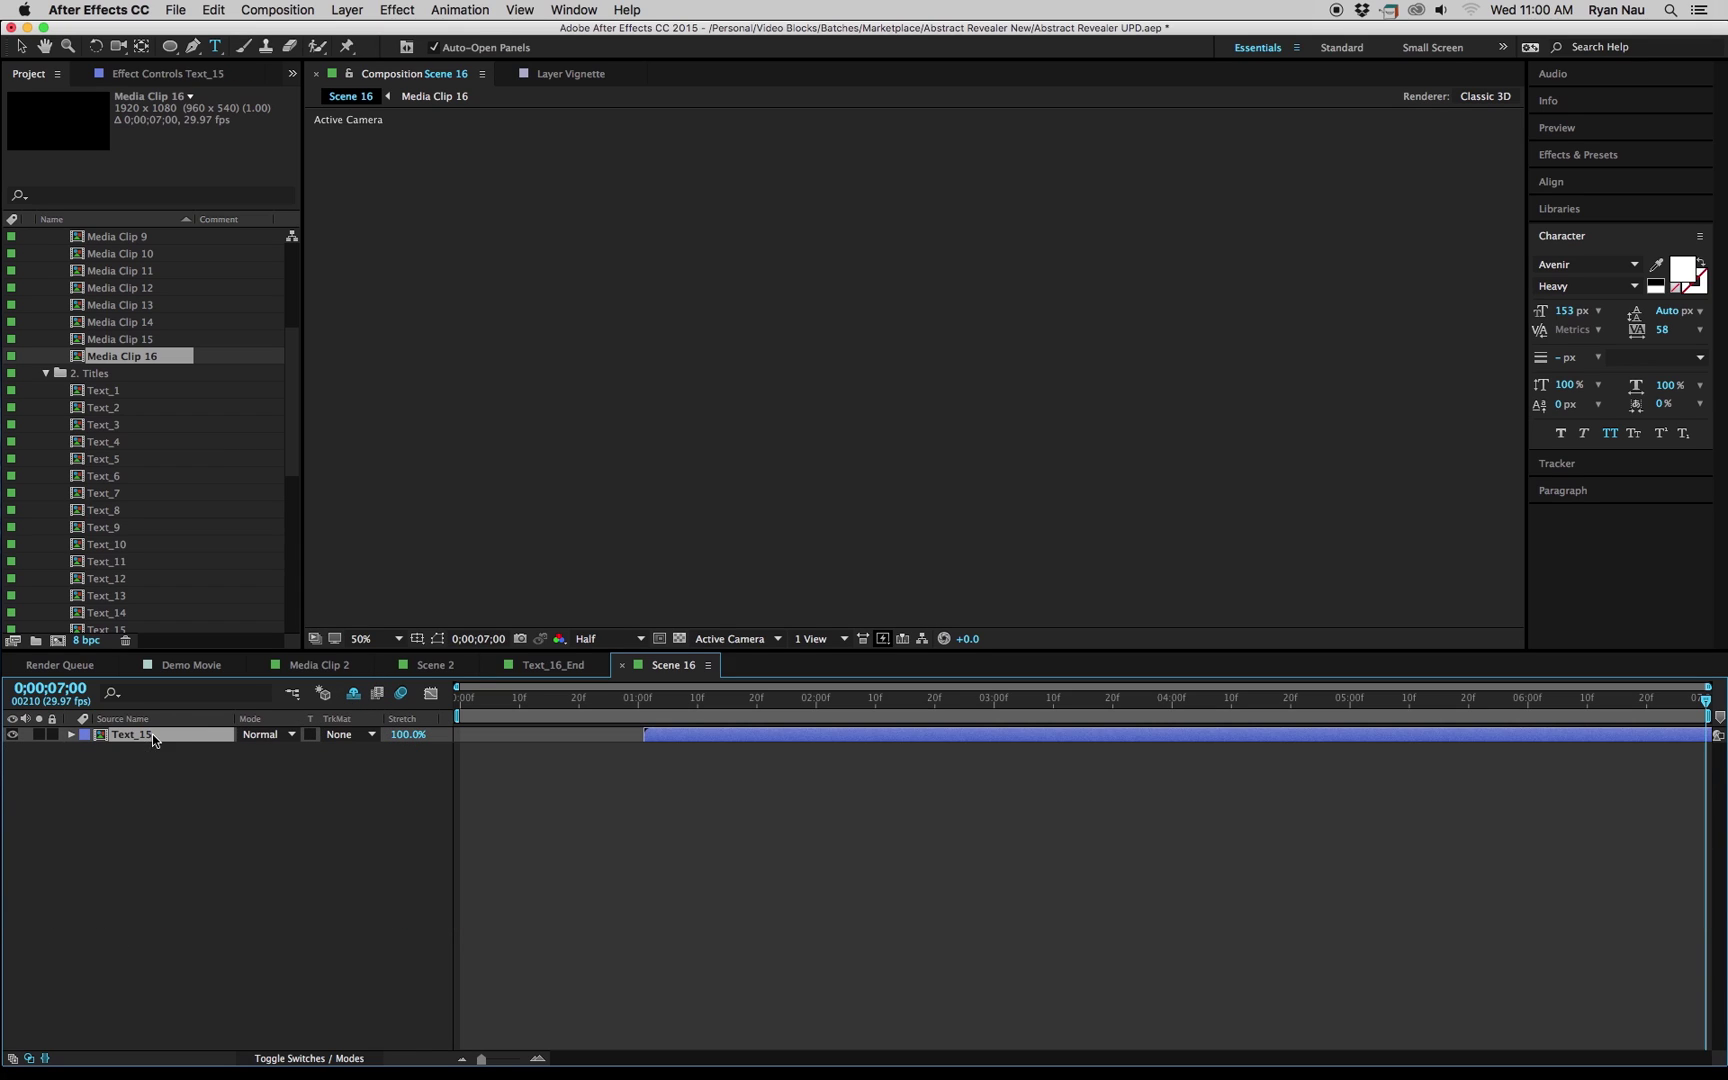
{"action": "scroll", "coordinate": [207, 512], "scroll_direction": "down", "scroll_amount": 5}
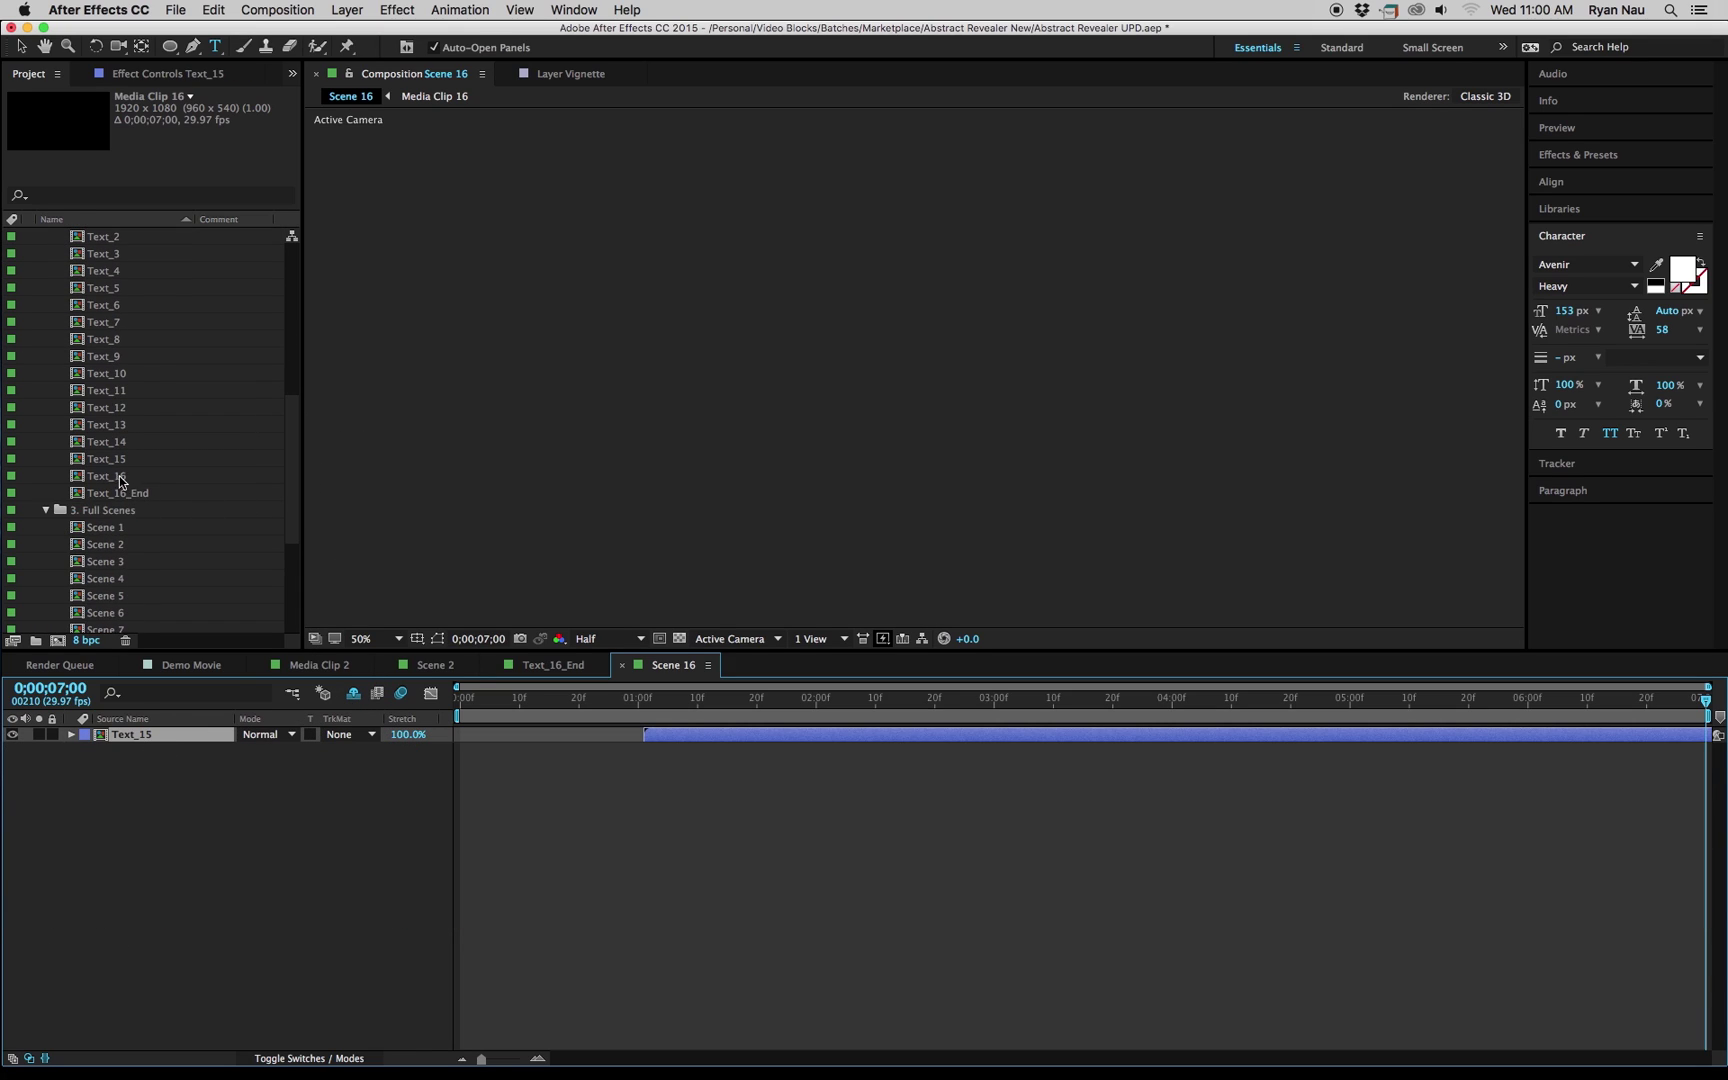
{"action": "left_click_drag", "start_coordinate": [119, 480], "coordinate": [145, 742]}
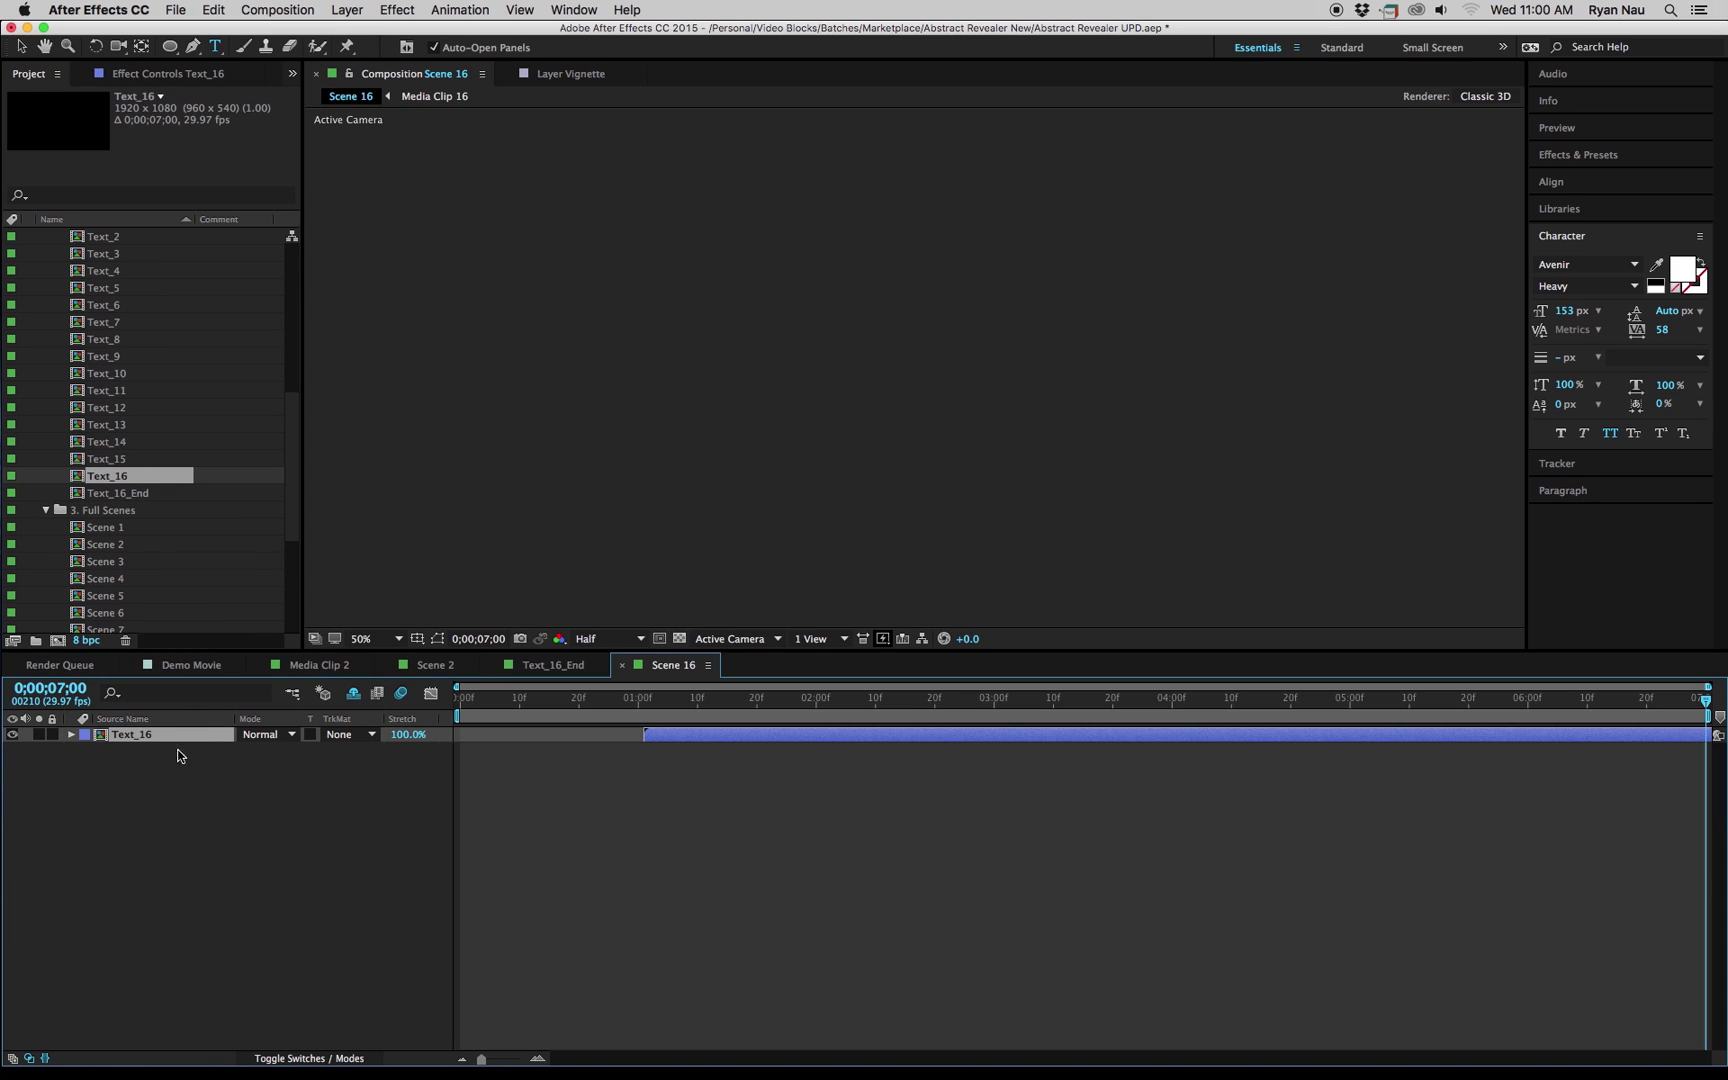
{"action": "left_click_drag", "start_coordinate": [493, 706], "coordinate": [970, 706]}
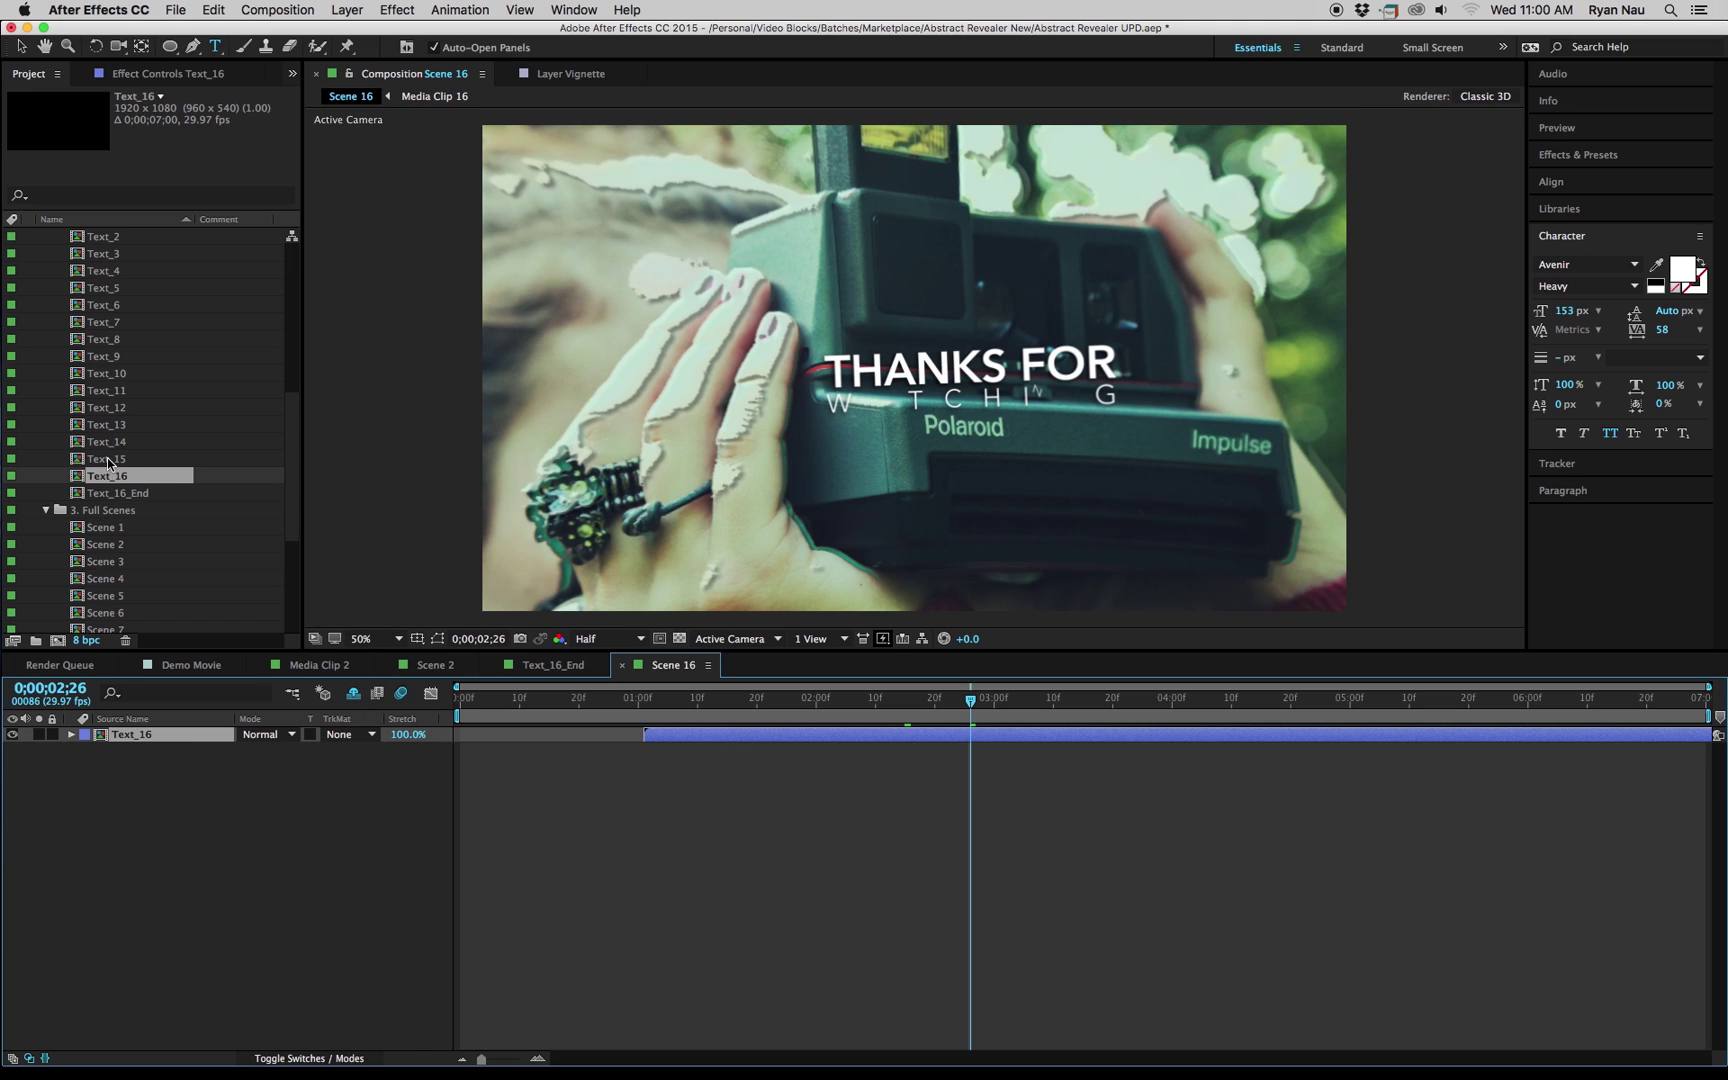
Open the Text_16 composition and change the "thanks for" text to "update".
{"action": "double_click", "coordinate": [148, 735]}
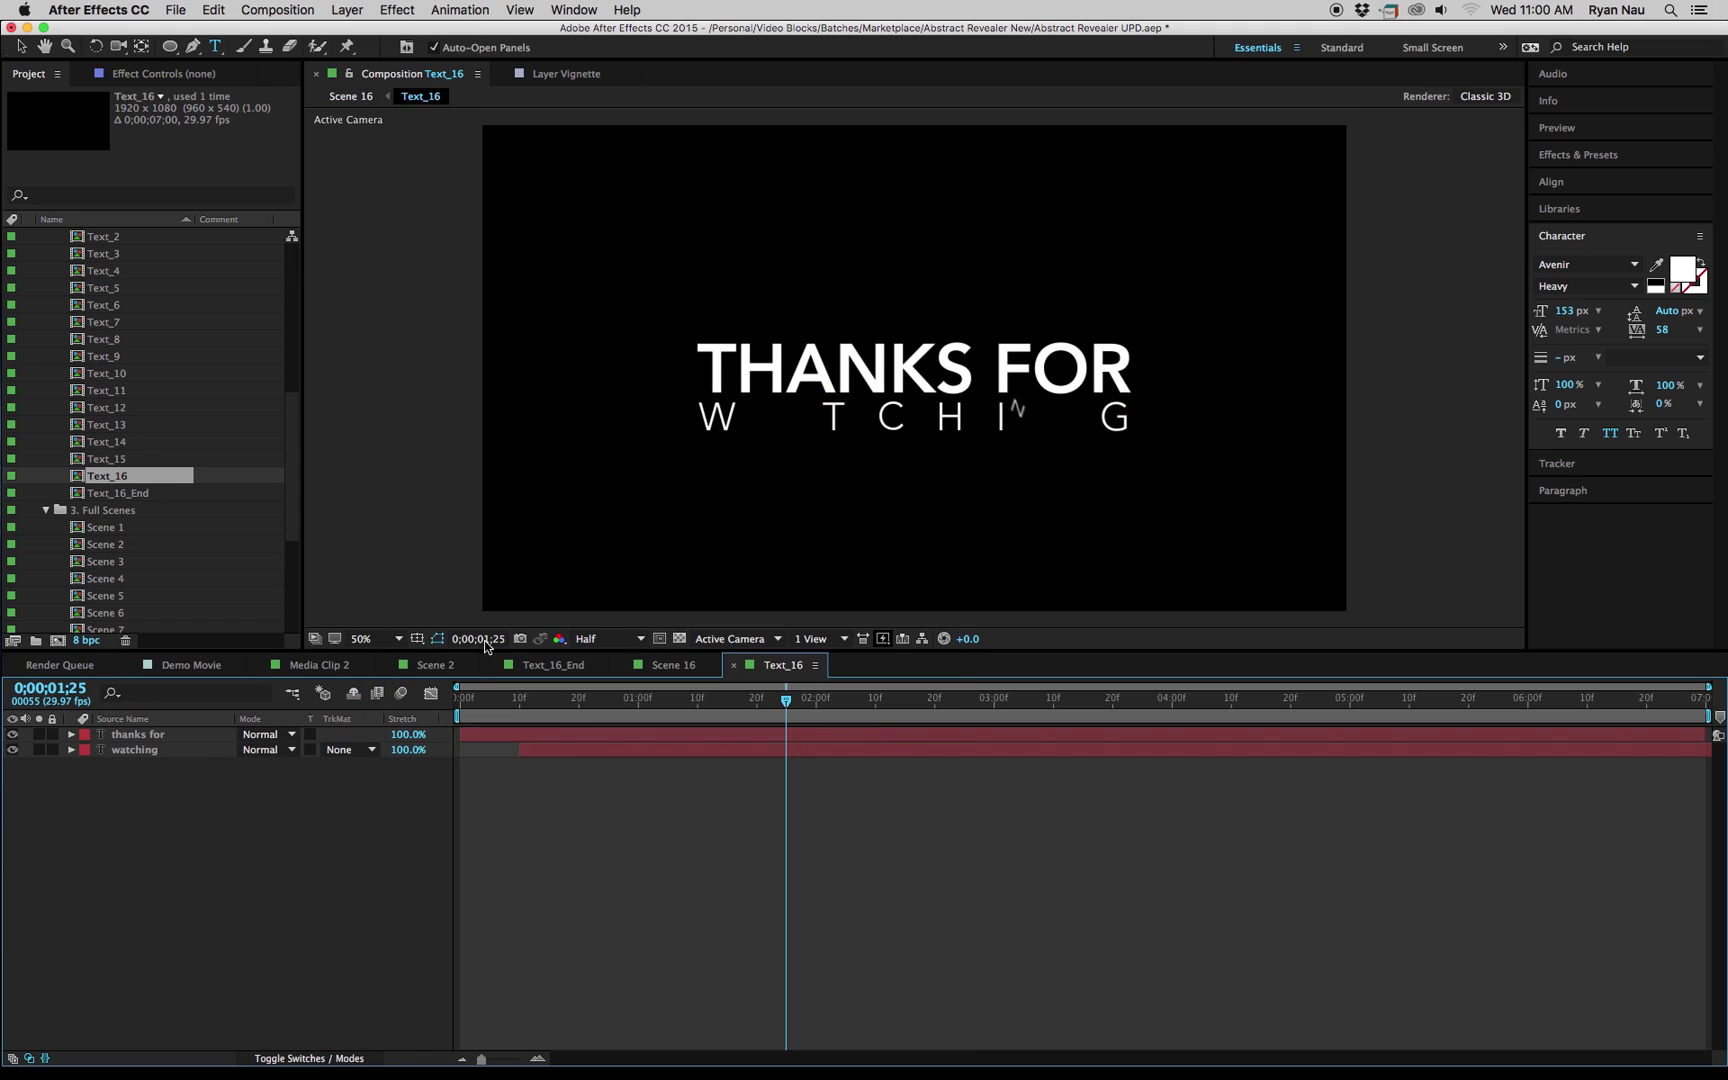
{"action": "left_click", "coordinate": [157, 735]}
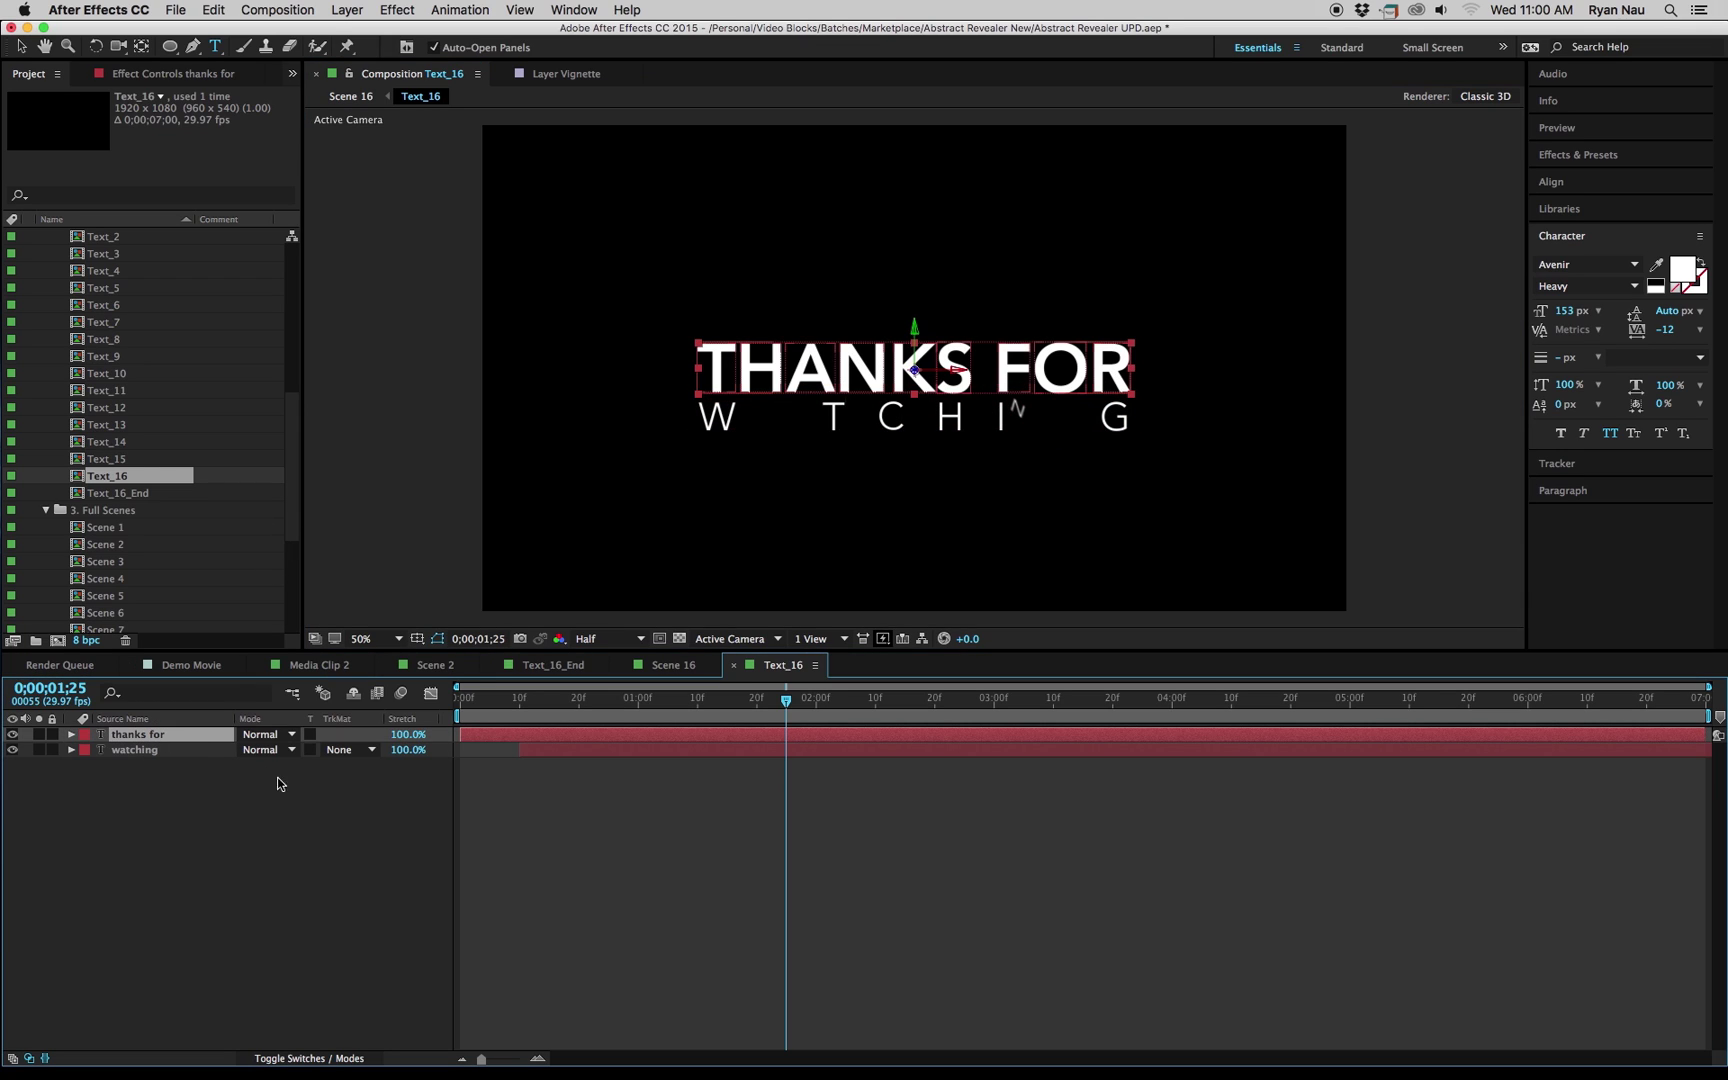
{"action": "double_click", "coordinate": [141, 737]}
{"action": "key", "text": "Escape"}
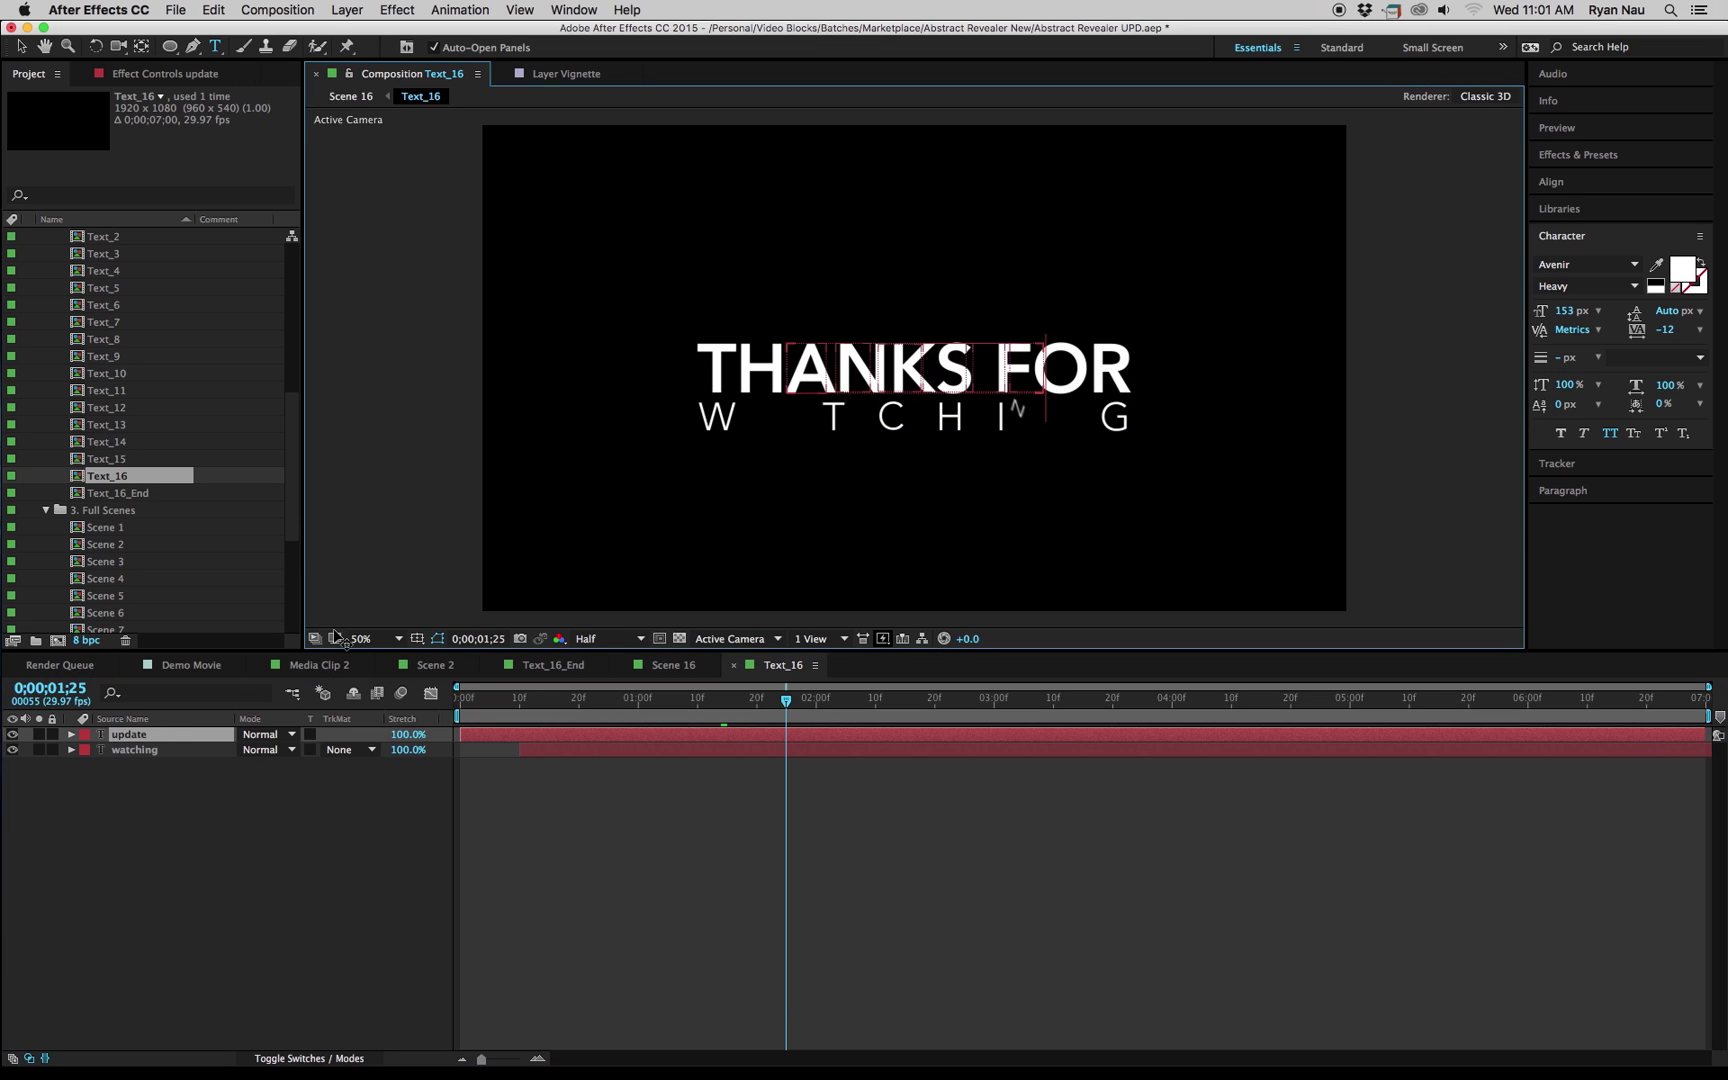
Change the "watching" text in Text_16 to "titles" and preview the finished title at 0;00;03;01.
{"action": "left_click", "coordinate": [160, 749]}
{"action": "key", "text": "Return"}
{"action": "type", "text": "titles"}
{"action": "key", "text": "Return"}
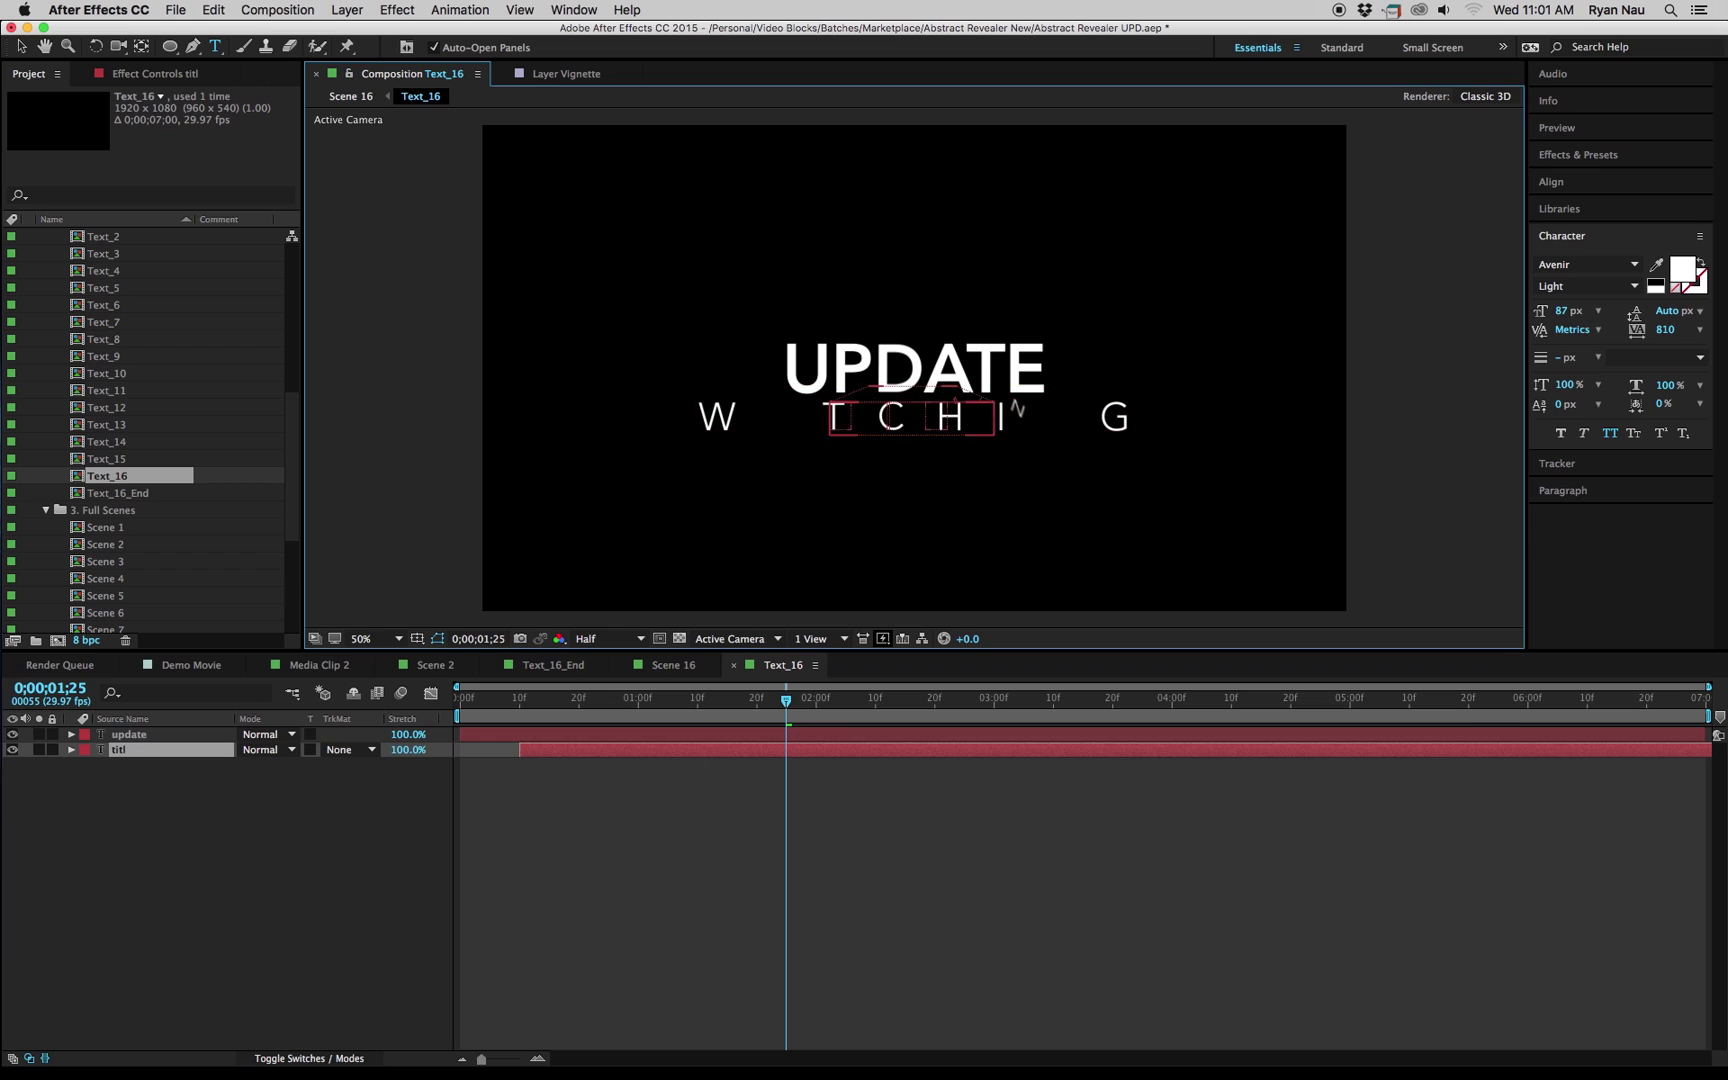
{"action": "left_click", "coordinate": [263, 828]}
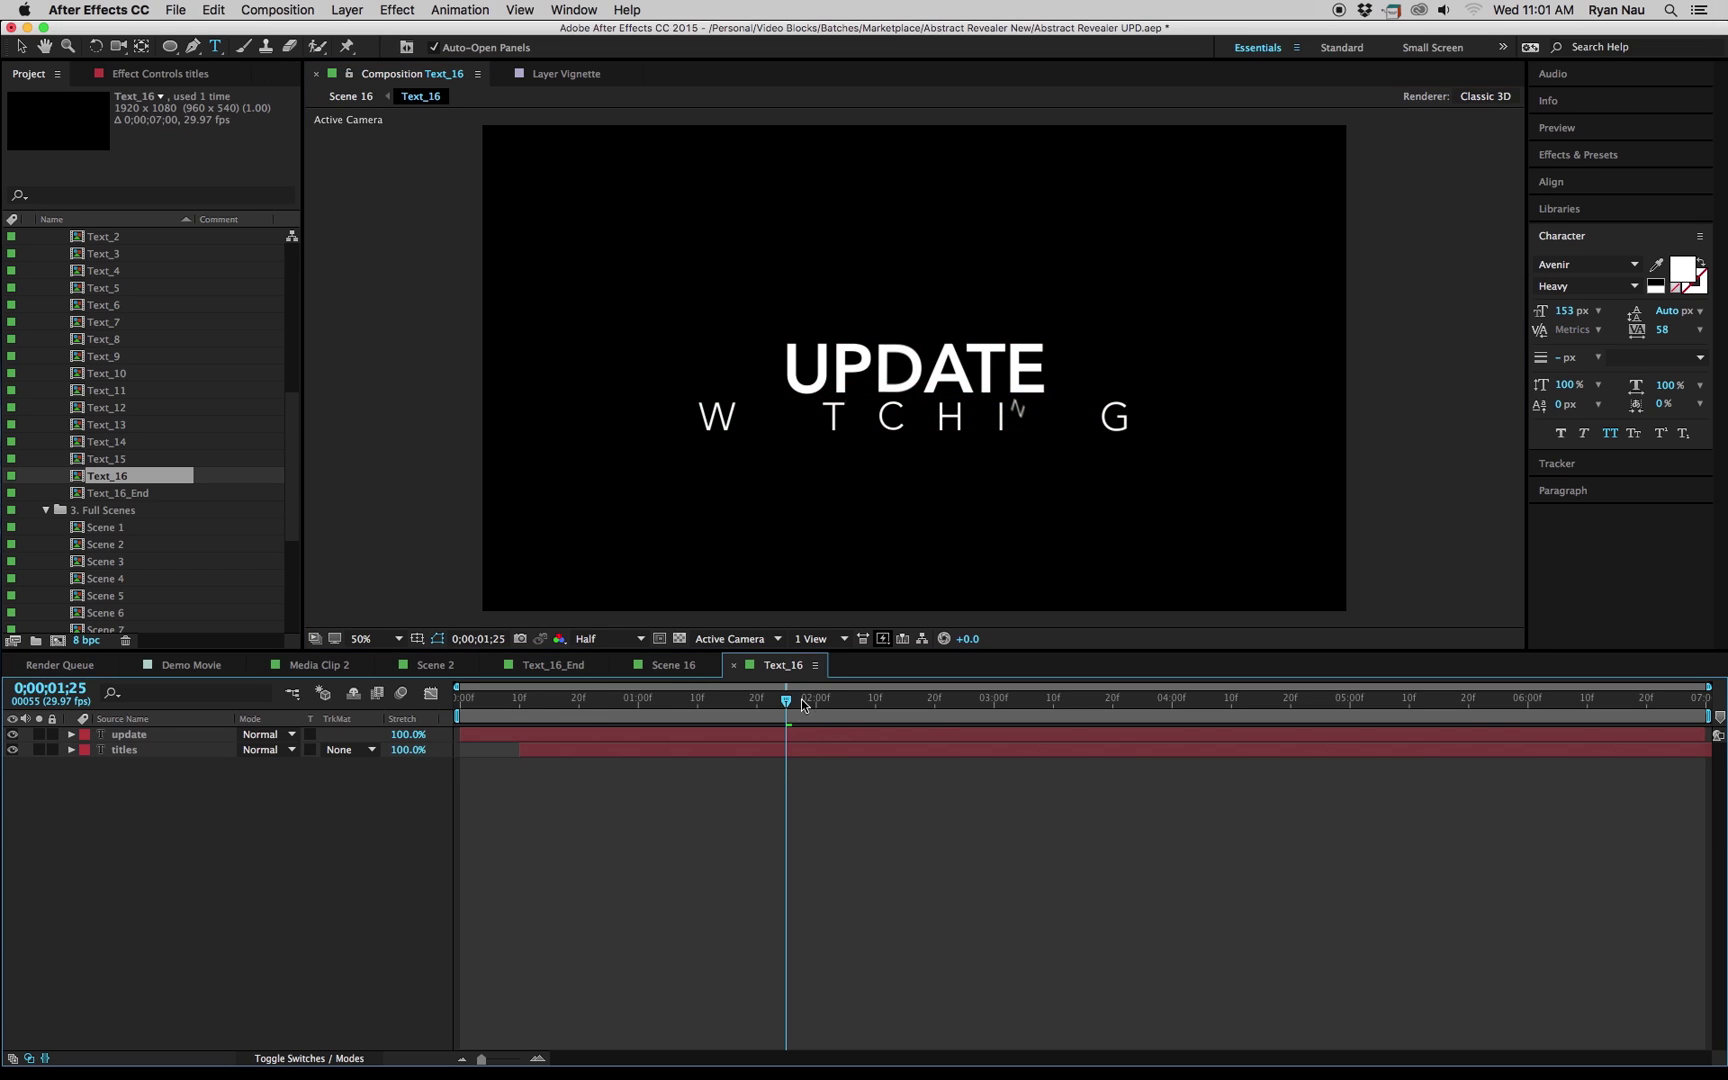
{"action": "left_click_drag", "start_coordinate": [786, 700], "coordinate": [985, 727]}
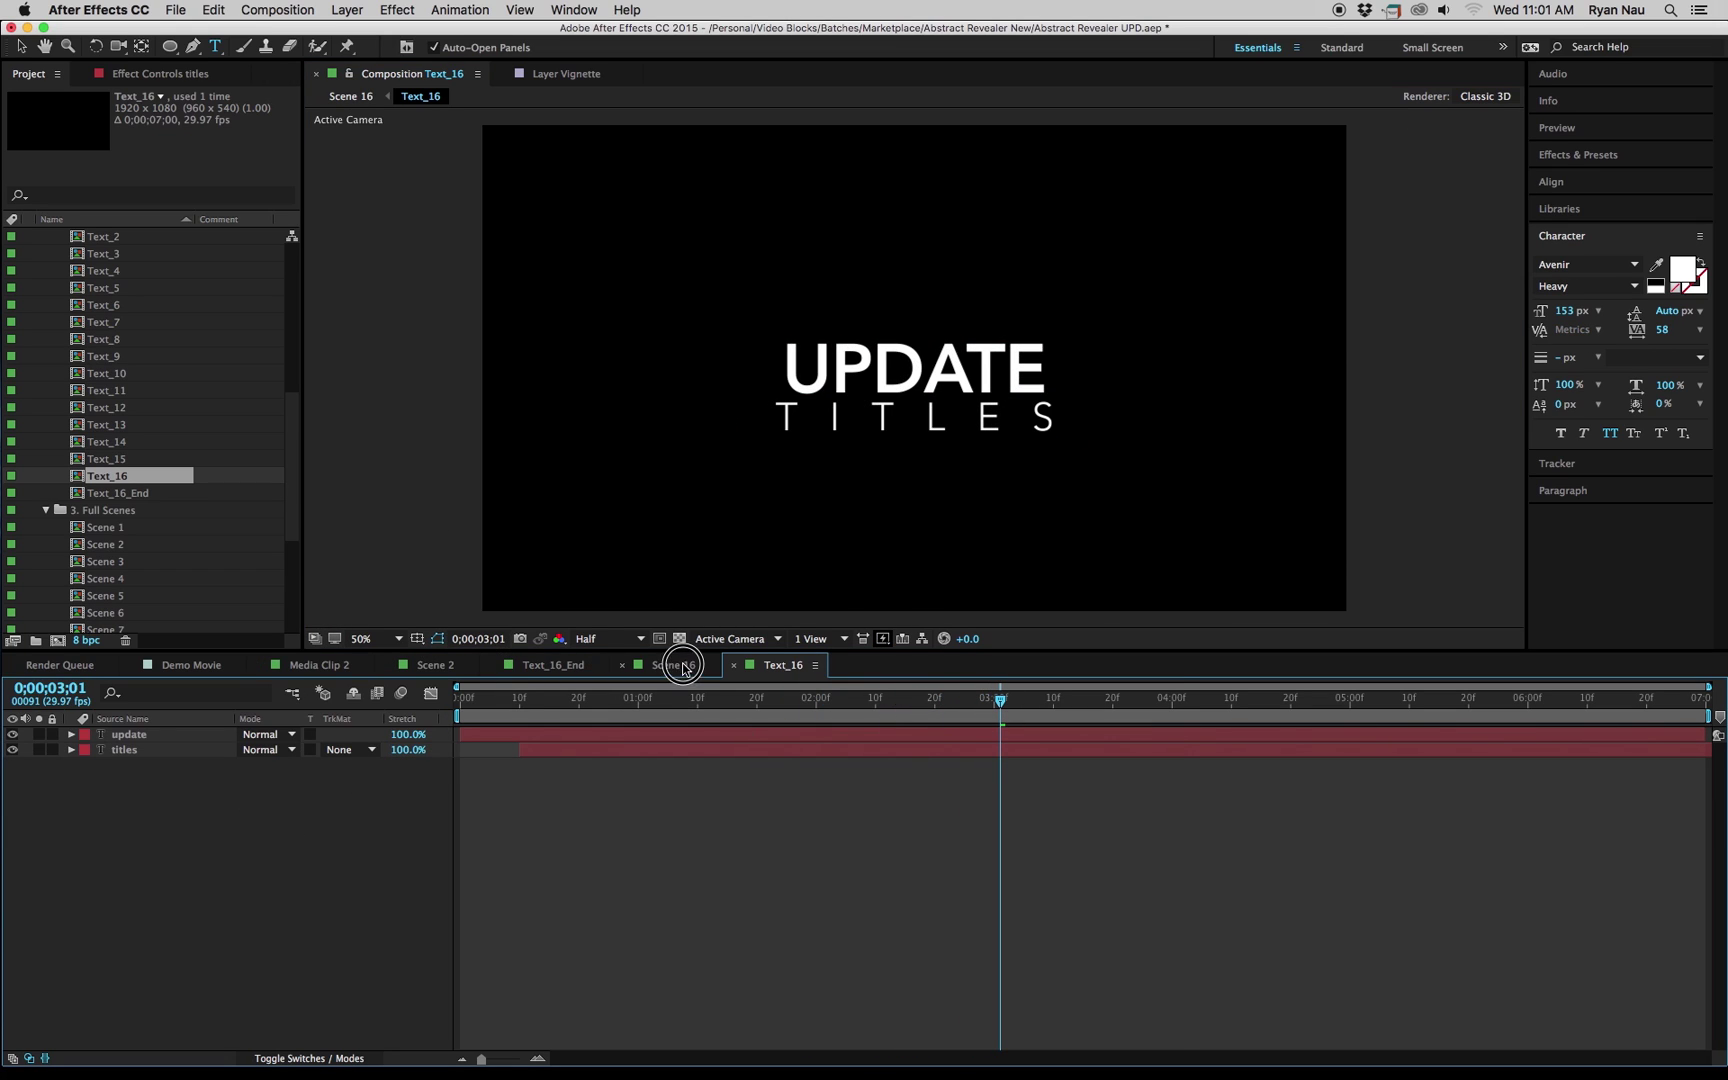
Check Scene 16, then in Demo Movie duplicate the Scene 15 layer and place Text_16_End between the two copies.
{"action": "left_click", "coordinate": [683, 666]}
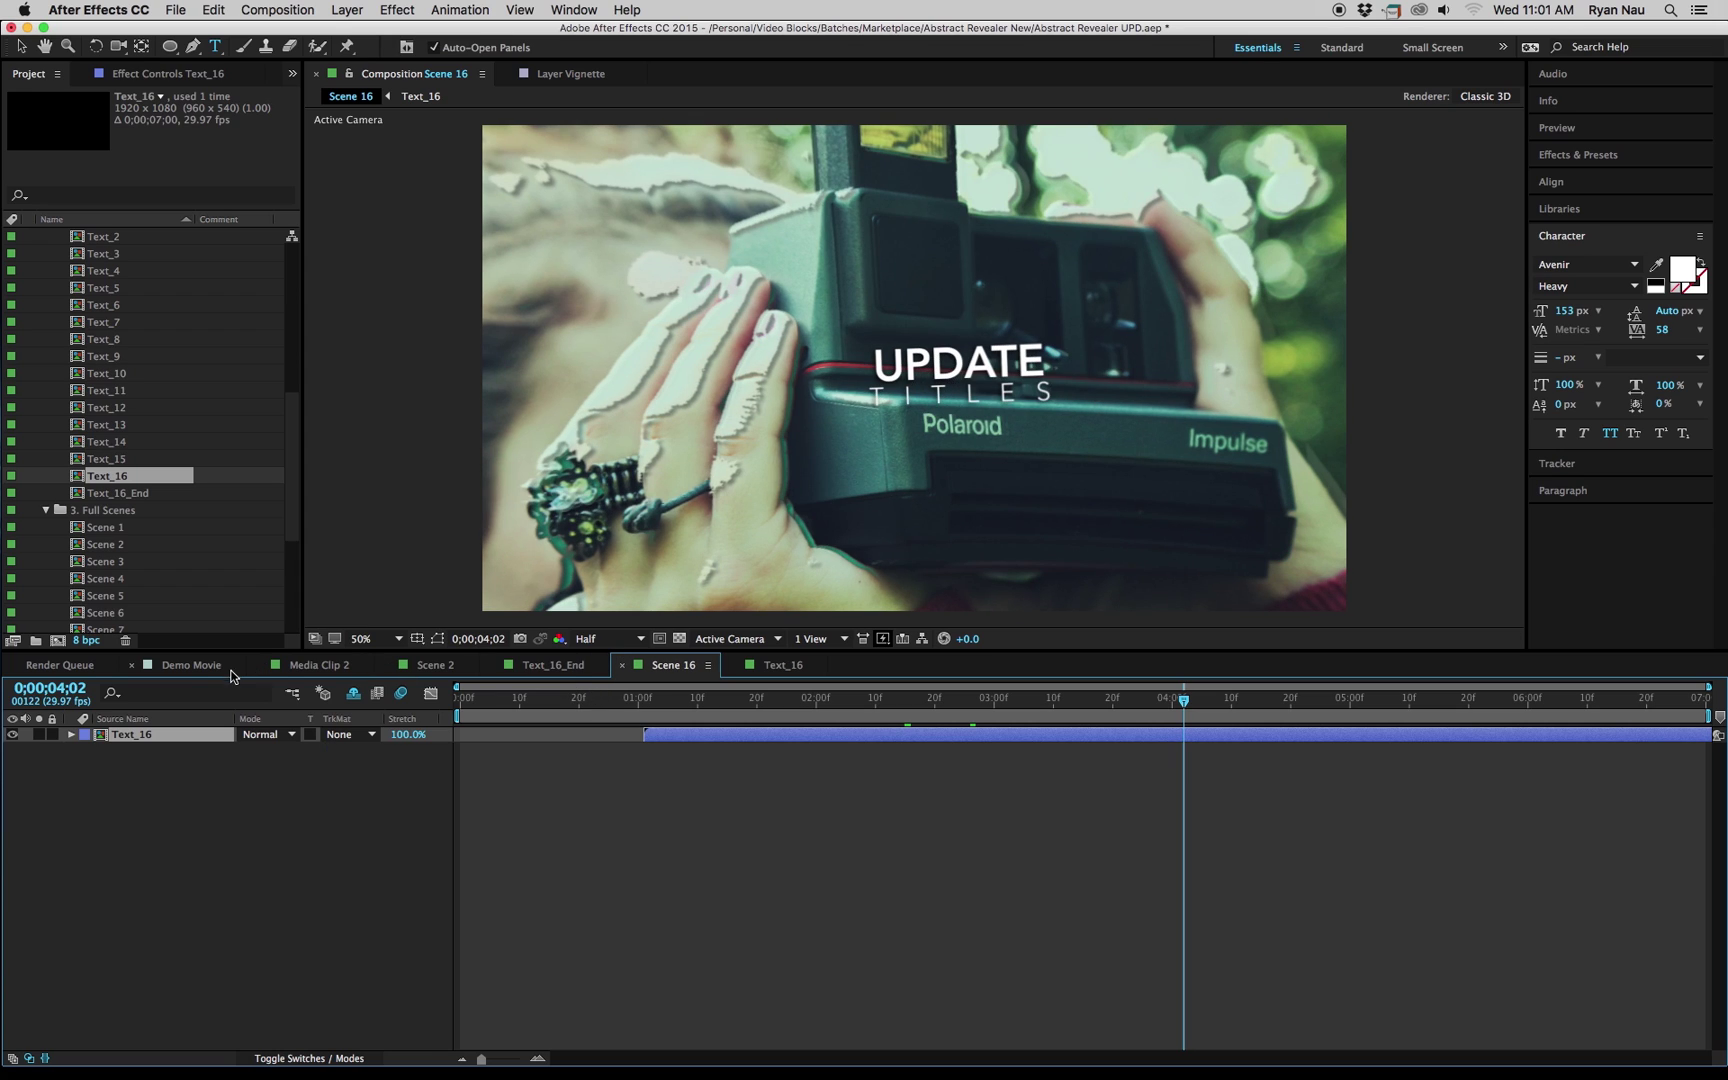
{"action": "left_click", "coordinate": [191, 665]}
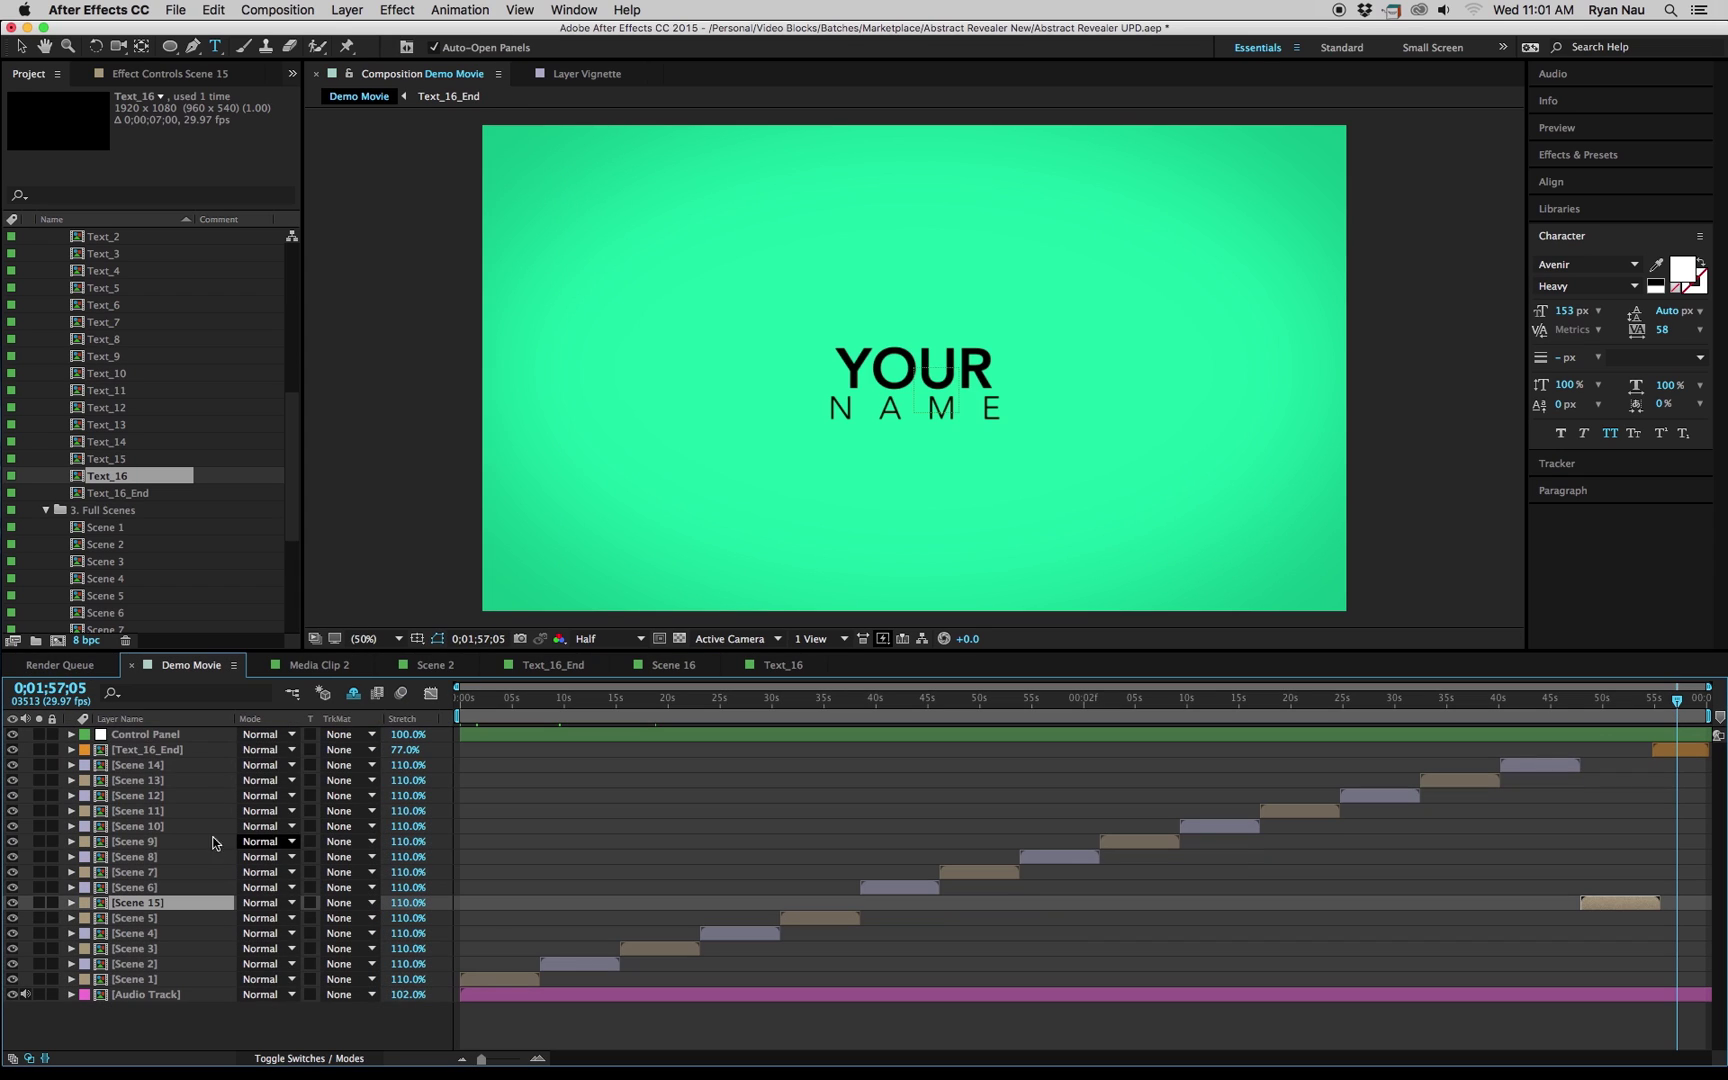
{"action": "left_click_drag", "start_coordinate": [176, 781], "coordinate": [156, 748]}
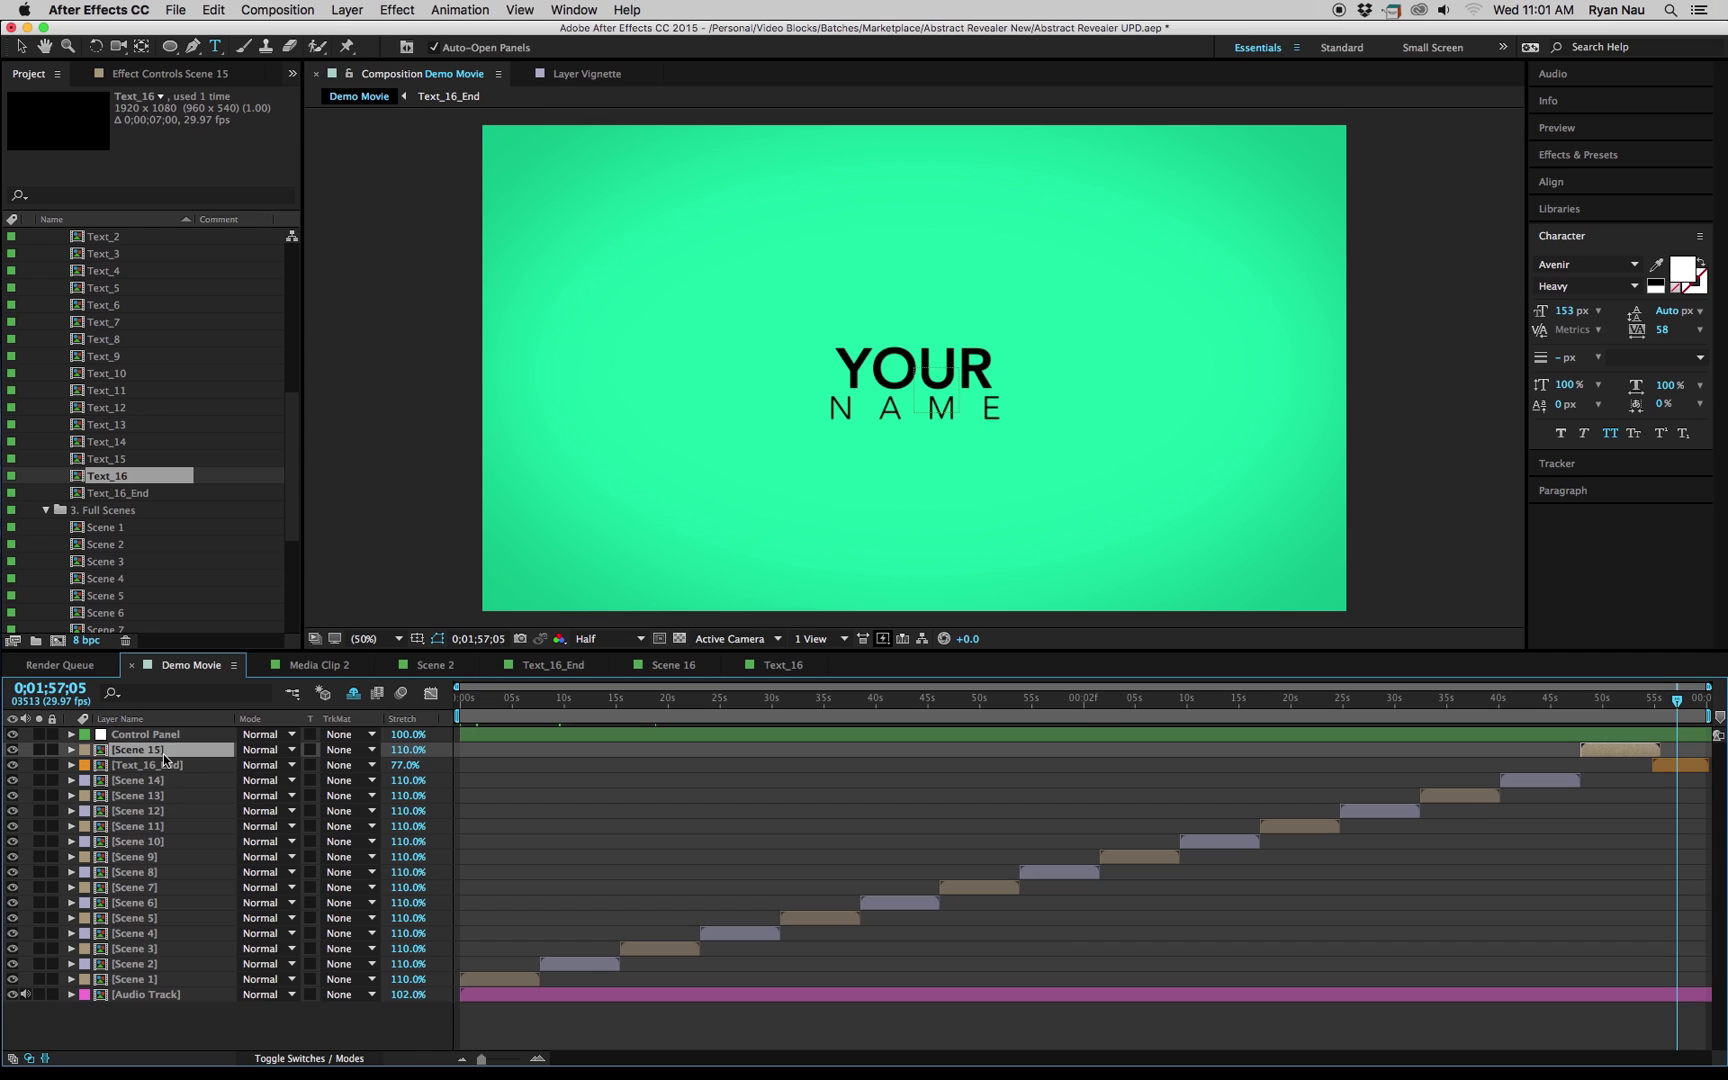
{"action": "key", "text": "super+d"}
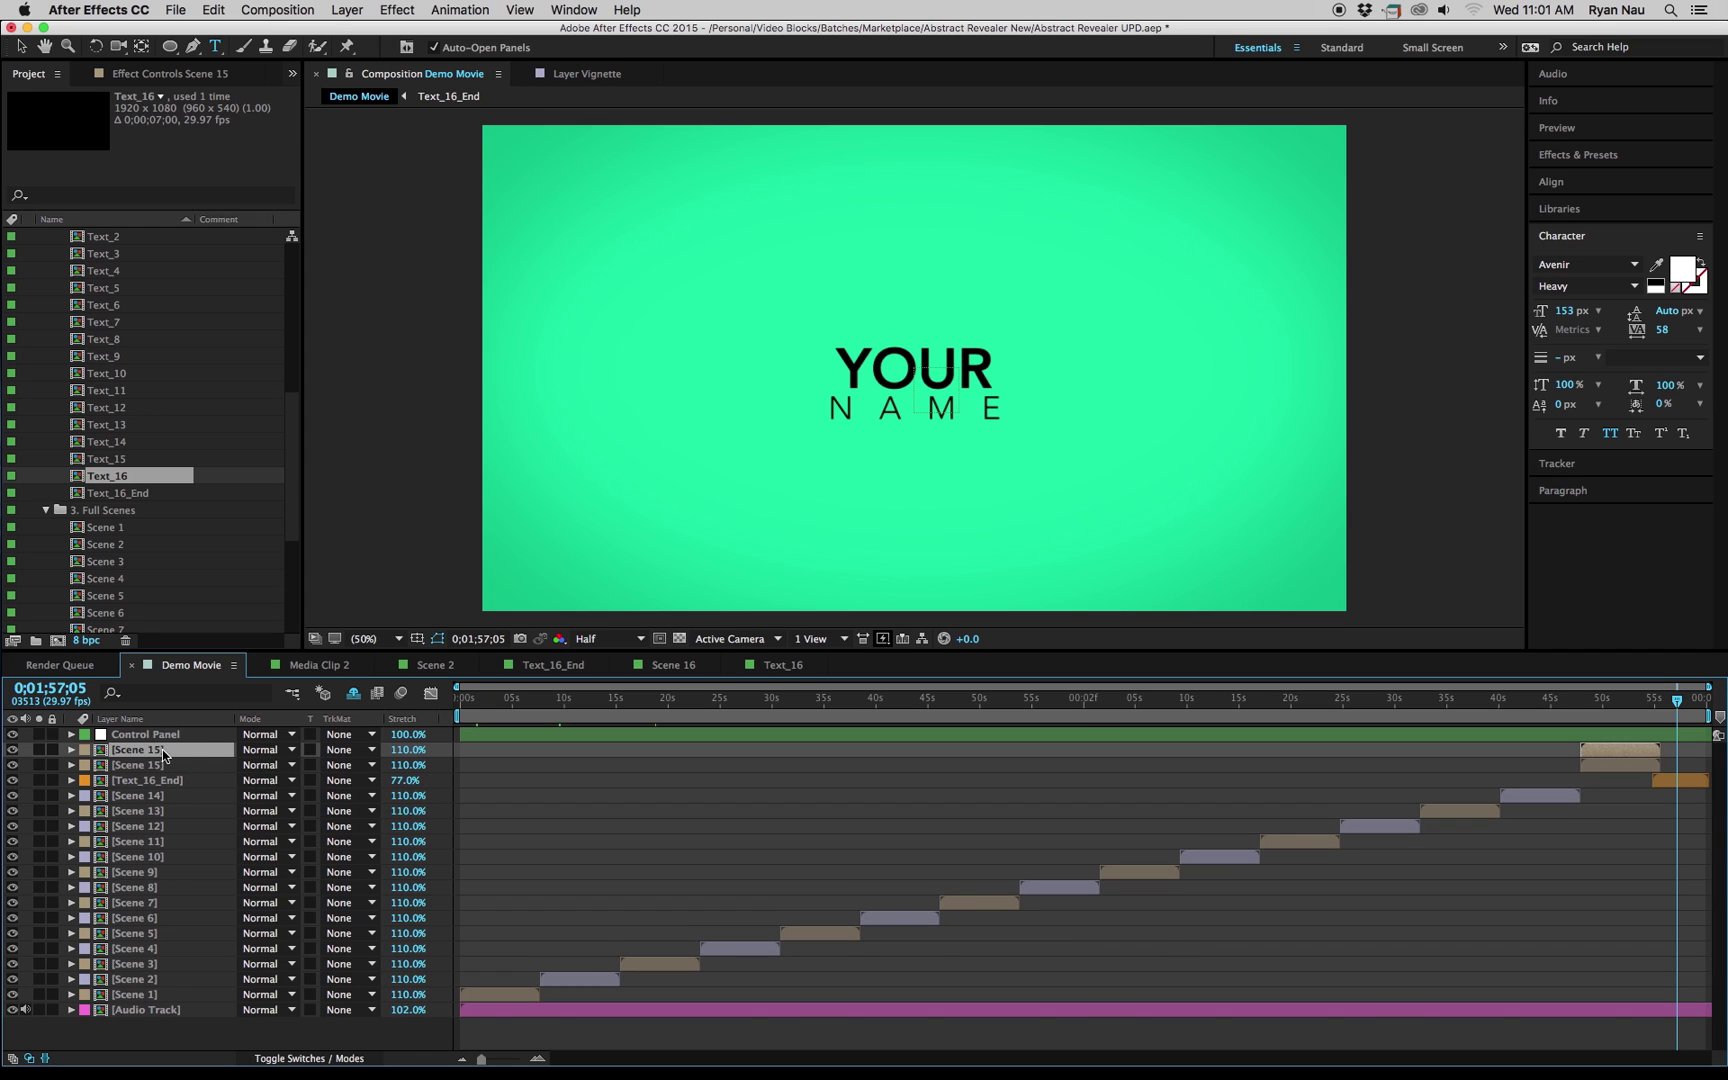
{"action": "left_click_drag", "start_coordinate": [153, 783], "coordinate": [156, 758]}
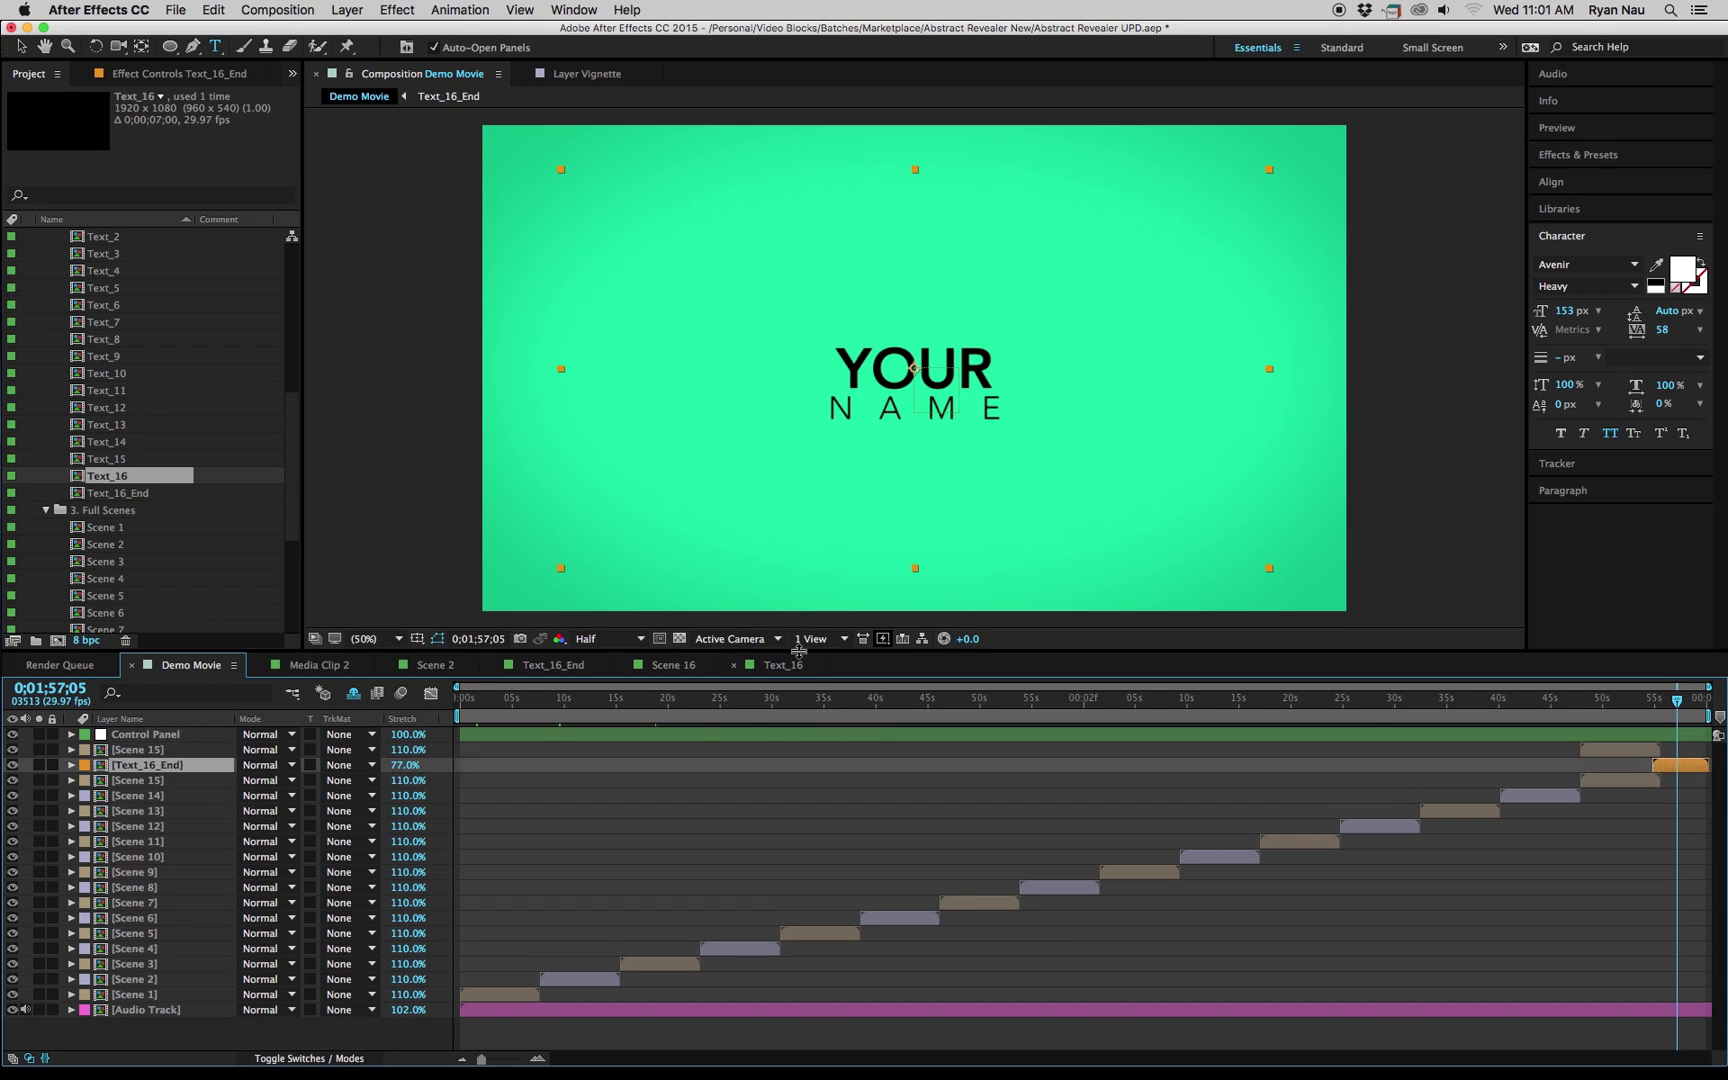
Extend the Demo Movie composition's duration to about 2 minutes 20 seconds.
{"action": "right_click", "coordinate": [145, 1026]}
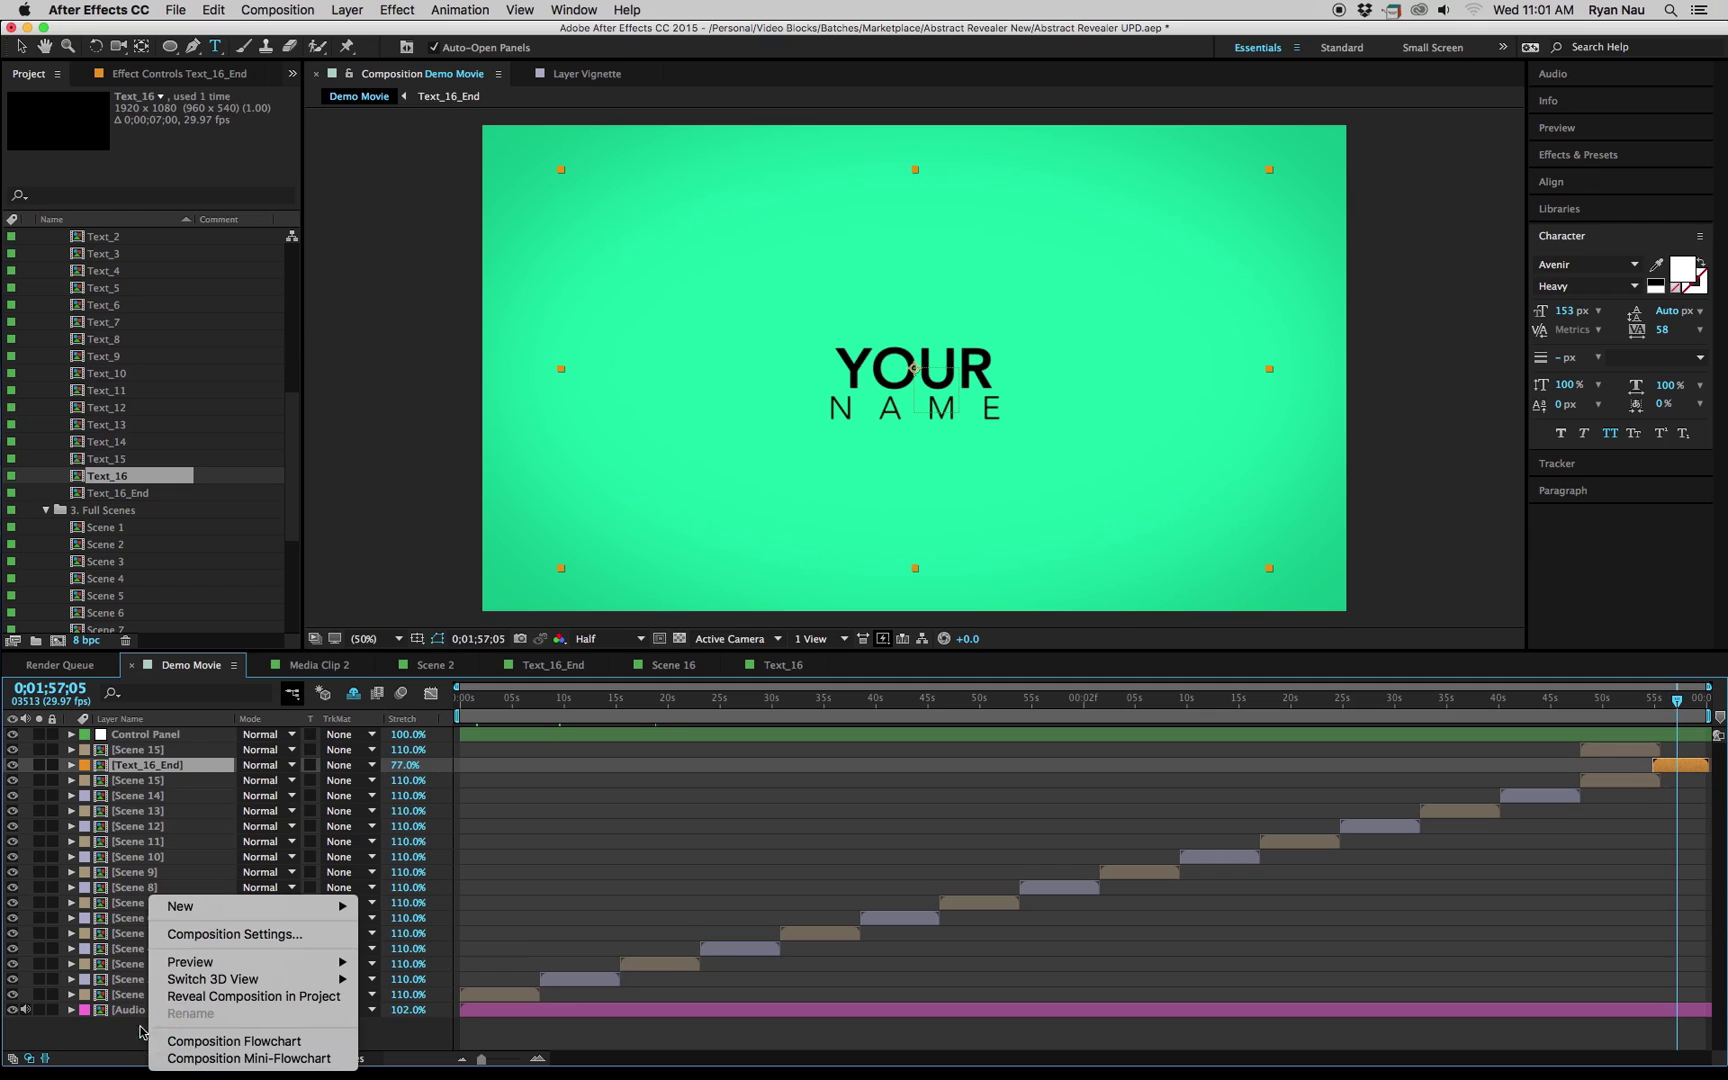
{"action": "left_click", "coordinate": [242, 944]}
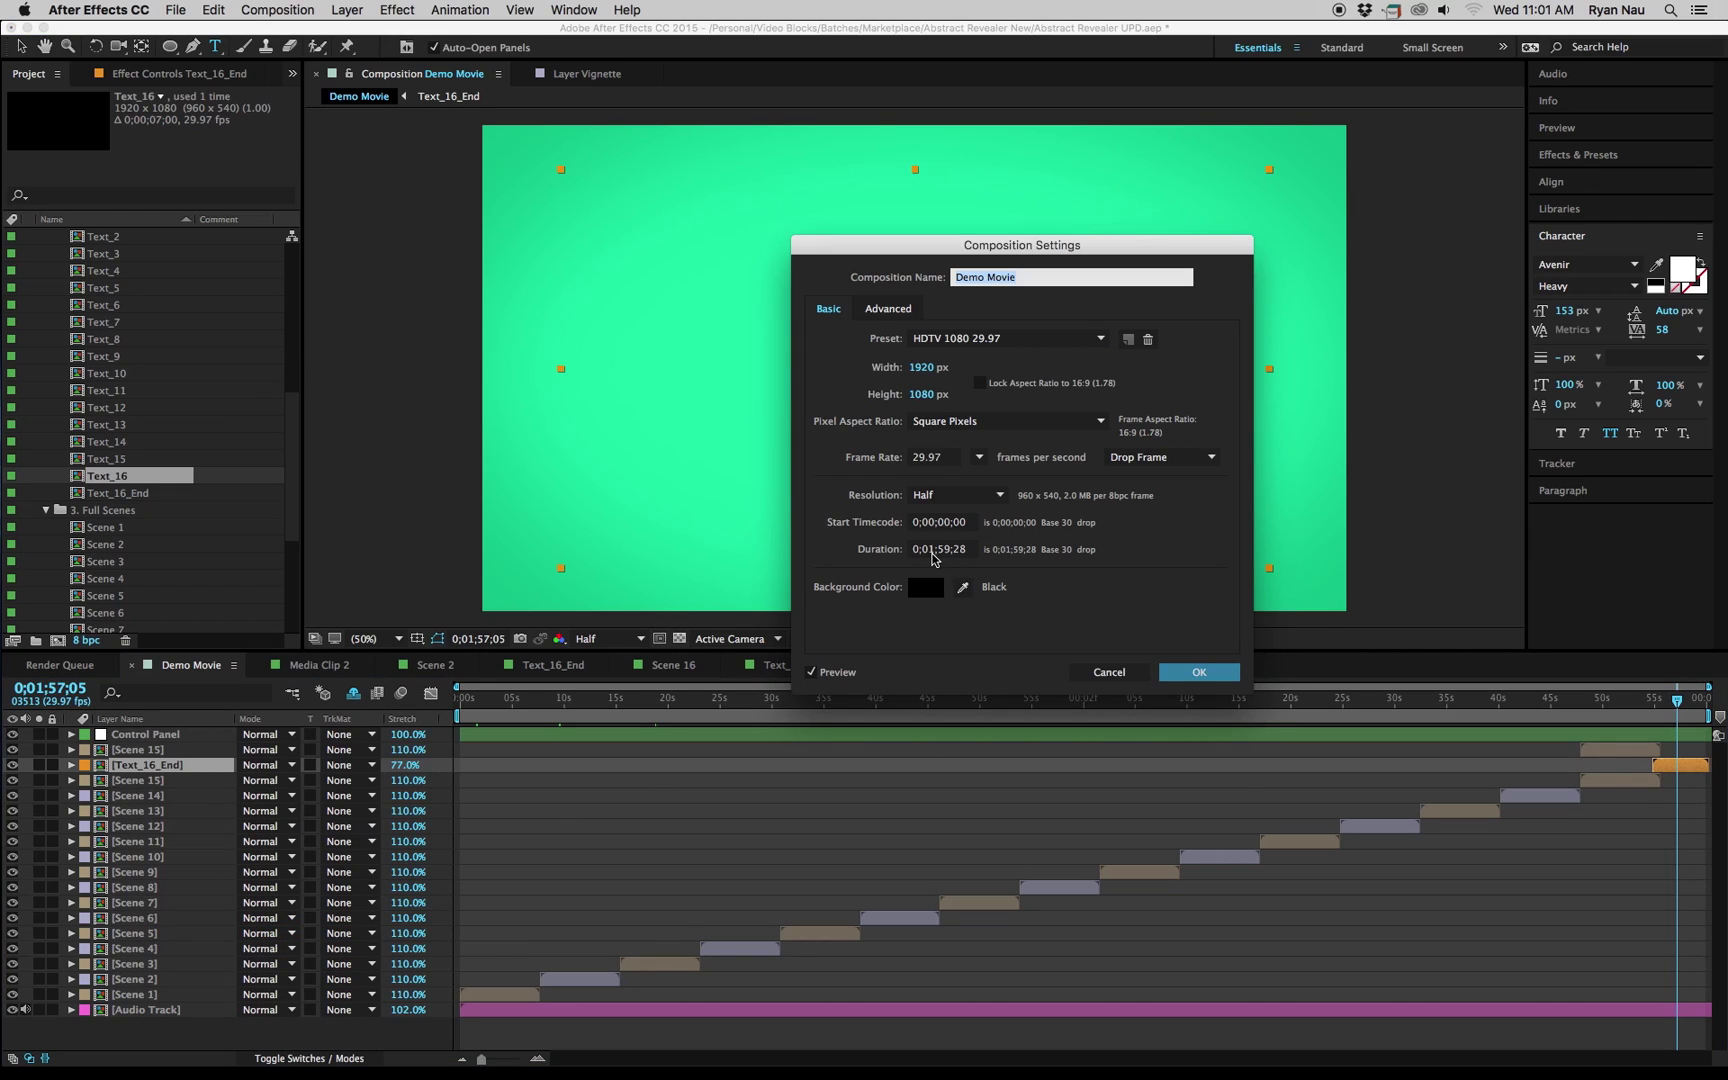
{"action": "left_click", "coordinate": [935, 550]}
{"action": "key", "text": "BackSpace"}
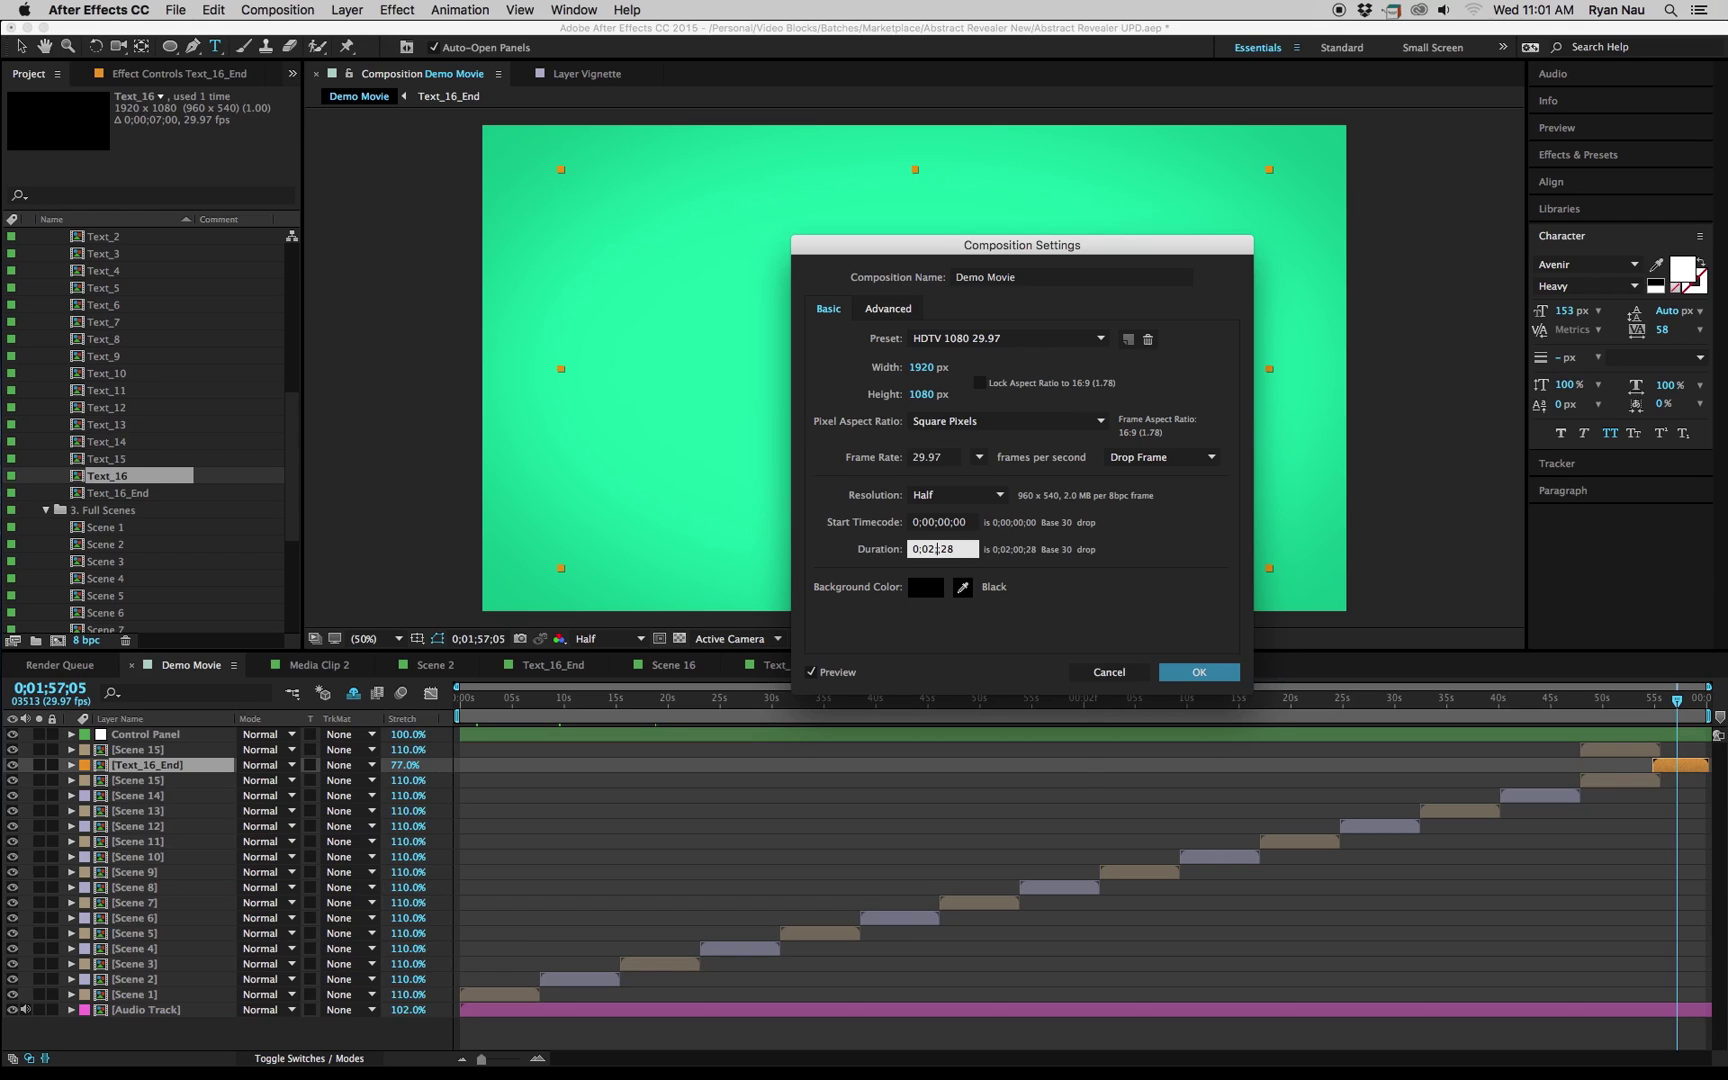
{"action": "key", "text": "Return"}
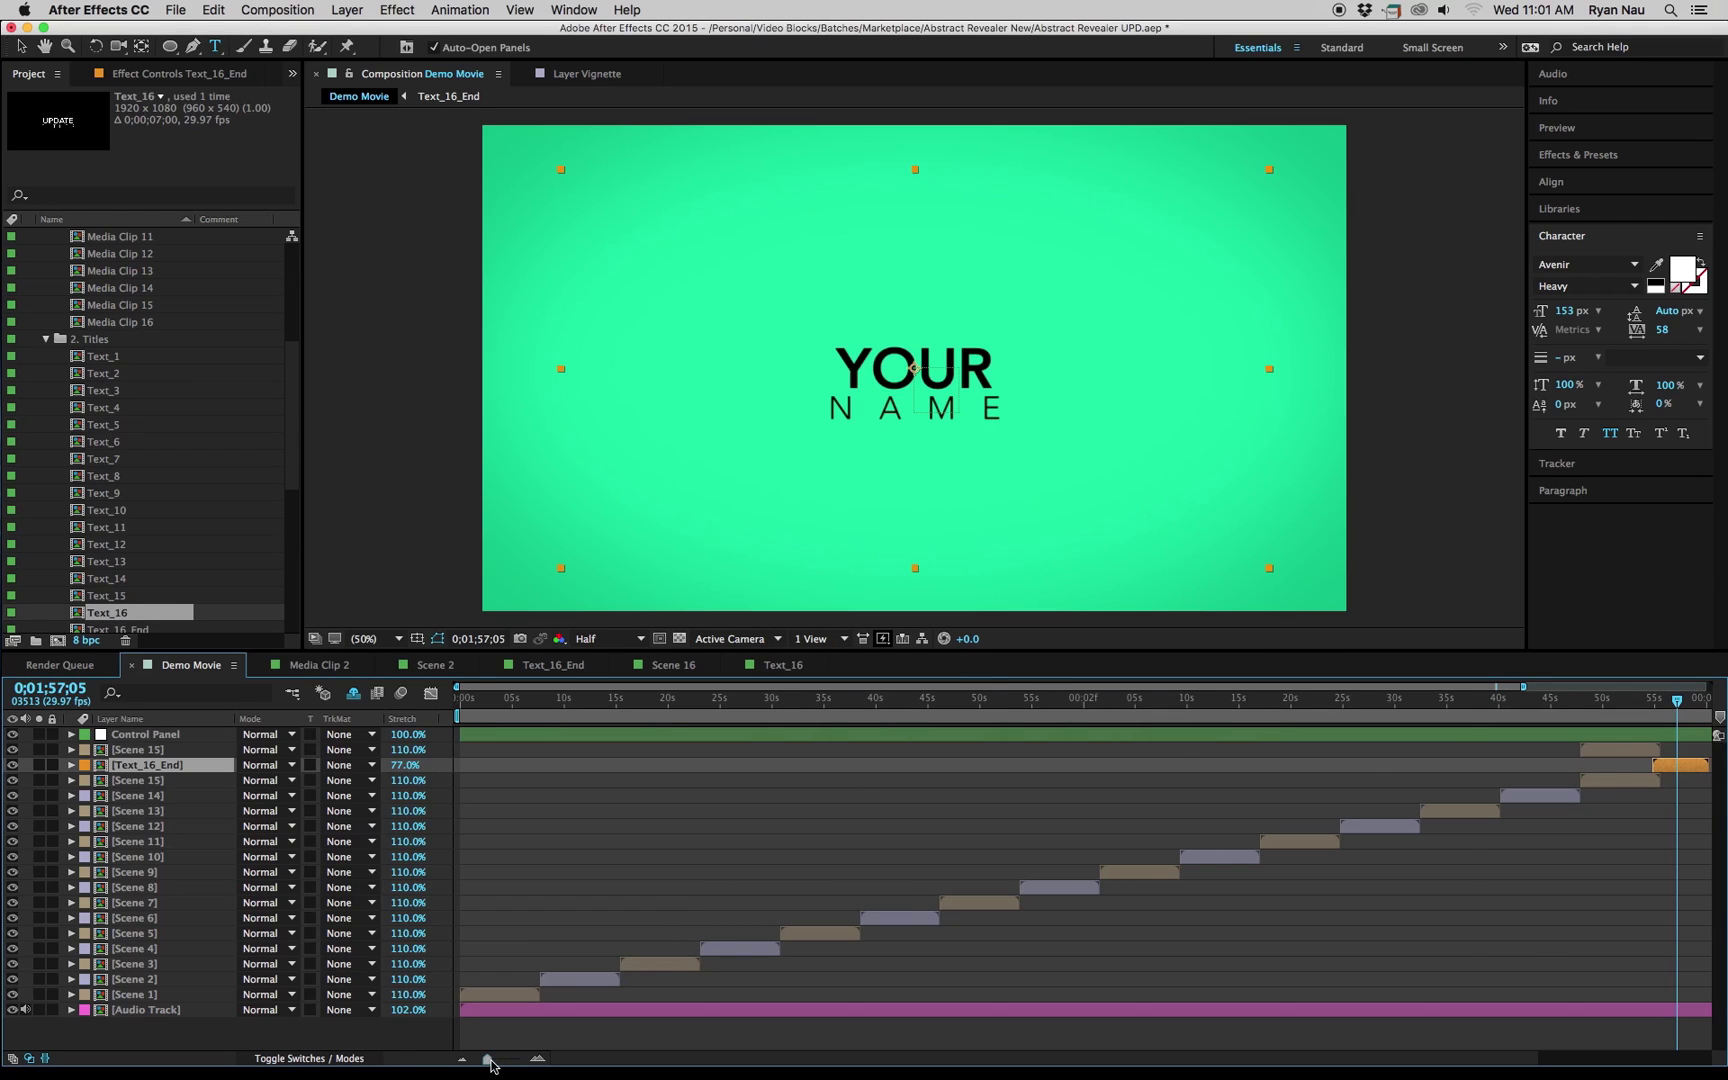
{"action": "left_click_drag", "start_coordinate": [491, 1066], "coordinate": [466, 1066]}
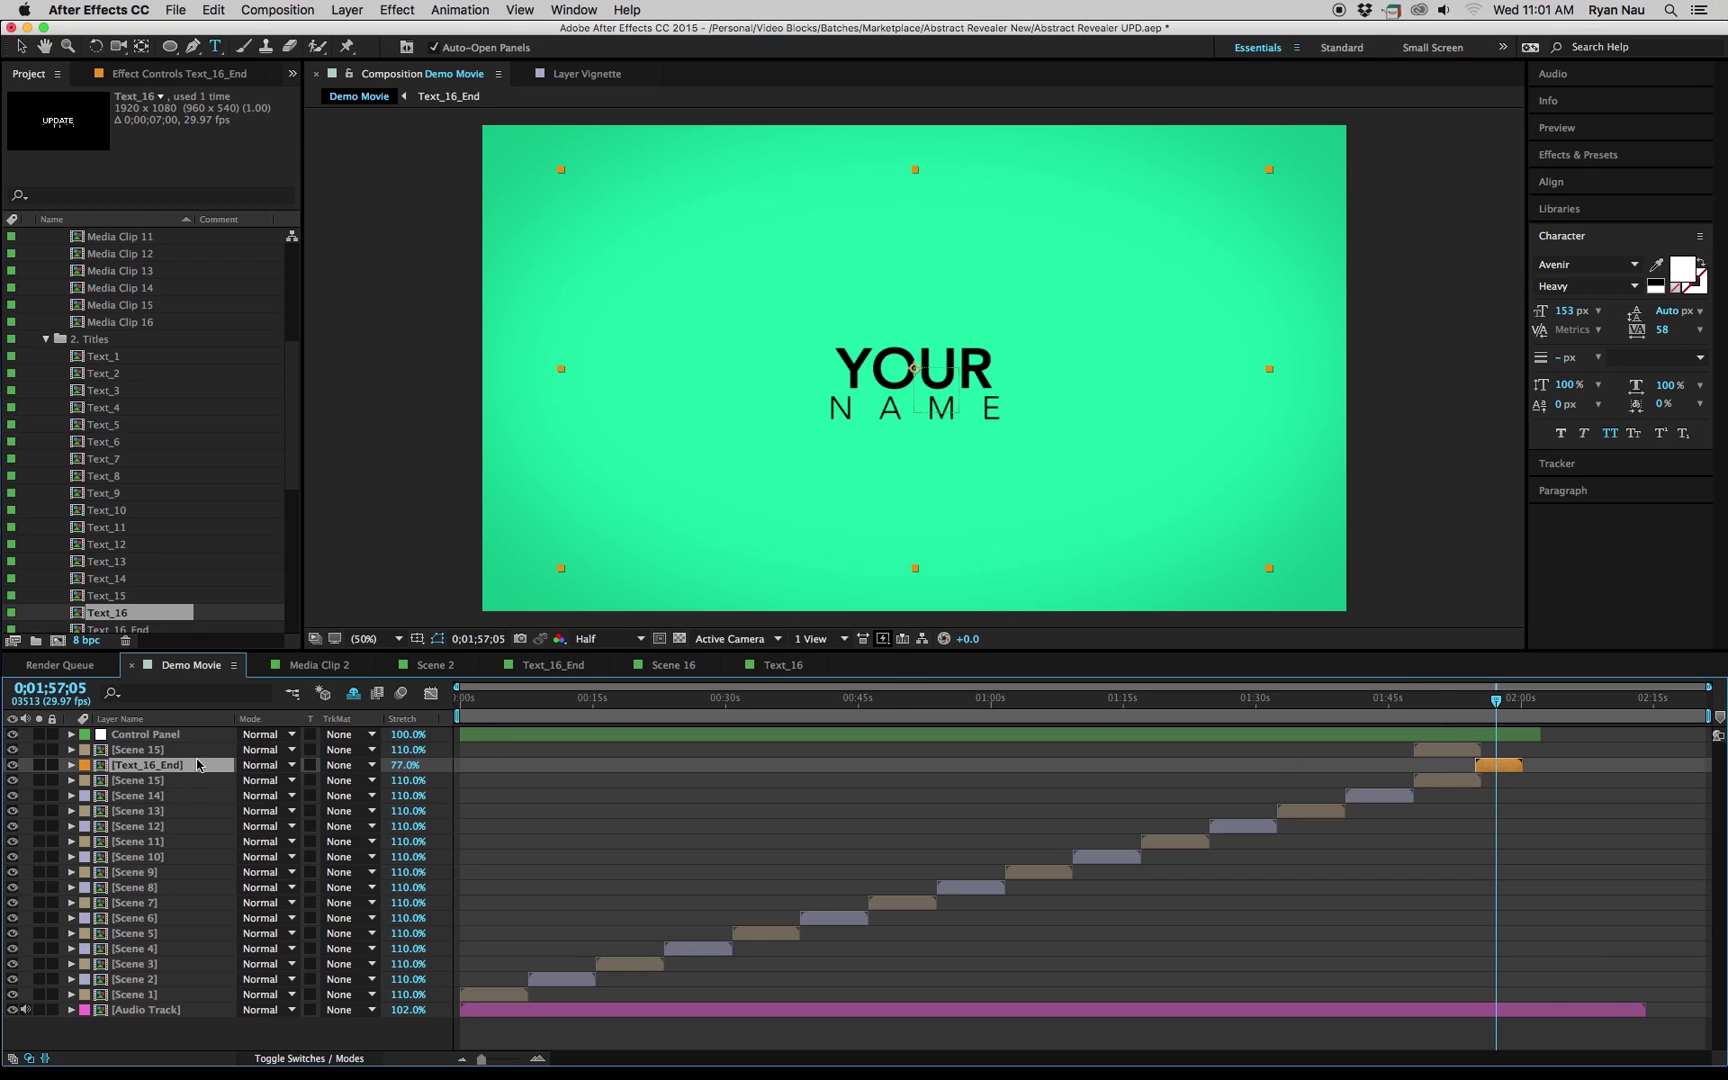
Shift the upper Scene 15 copy and Text_16_End later in time and extend the Control Panel layer to about 2:17.
{"action": "left_click", "coordinate": [146, 750]}
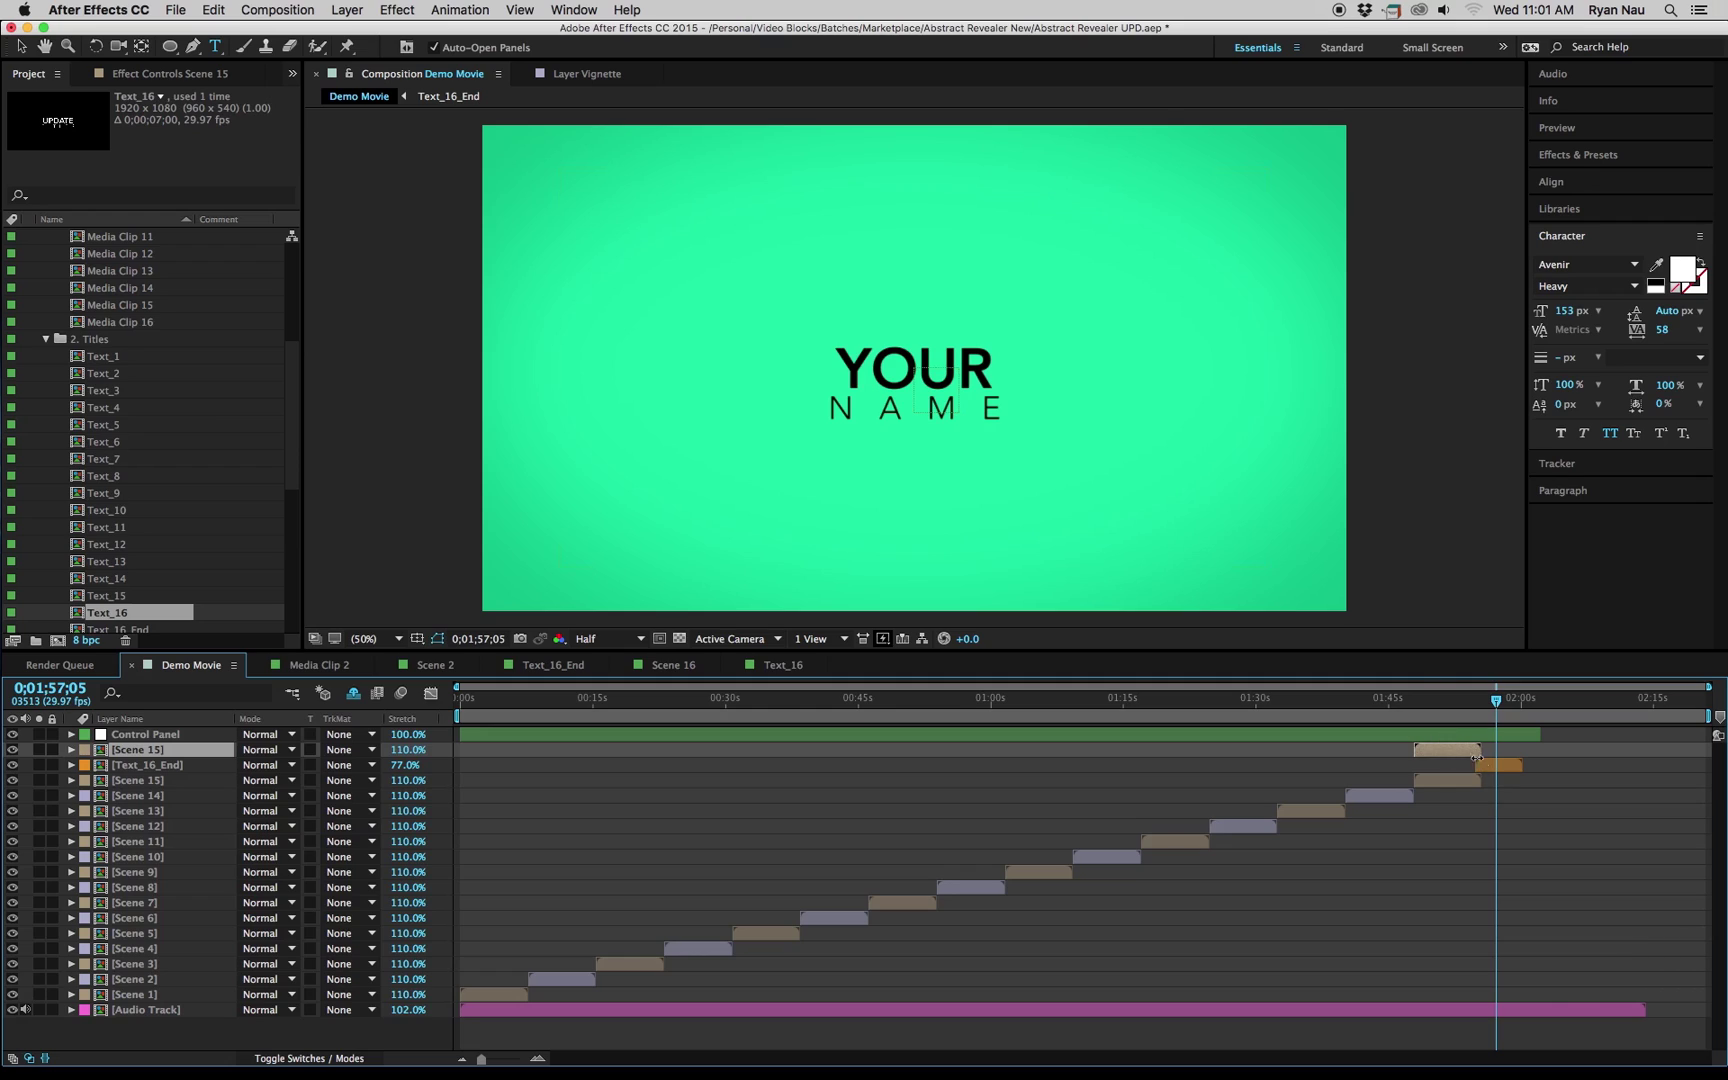
{"action": "left_click", "coordinate": [166, 766], "text": "shift"}
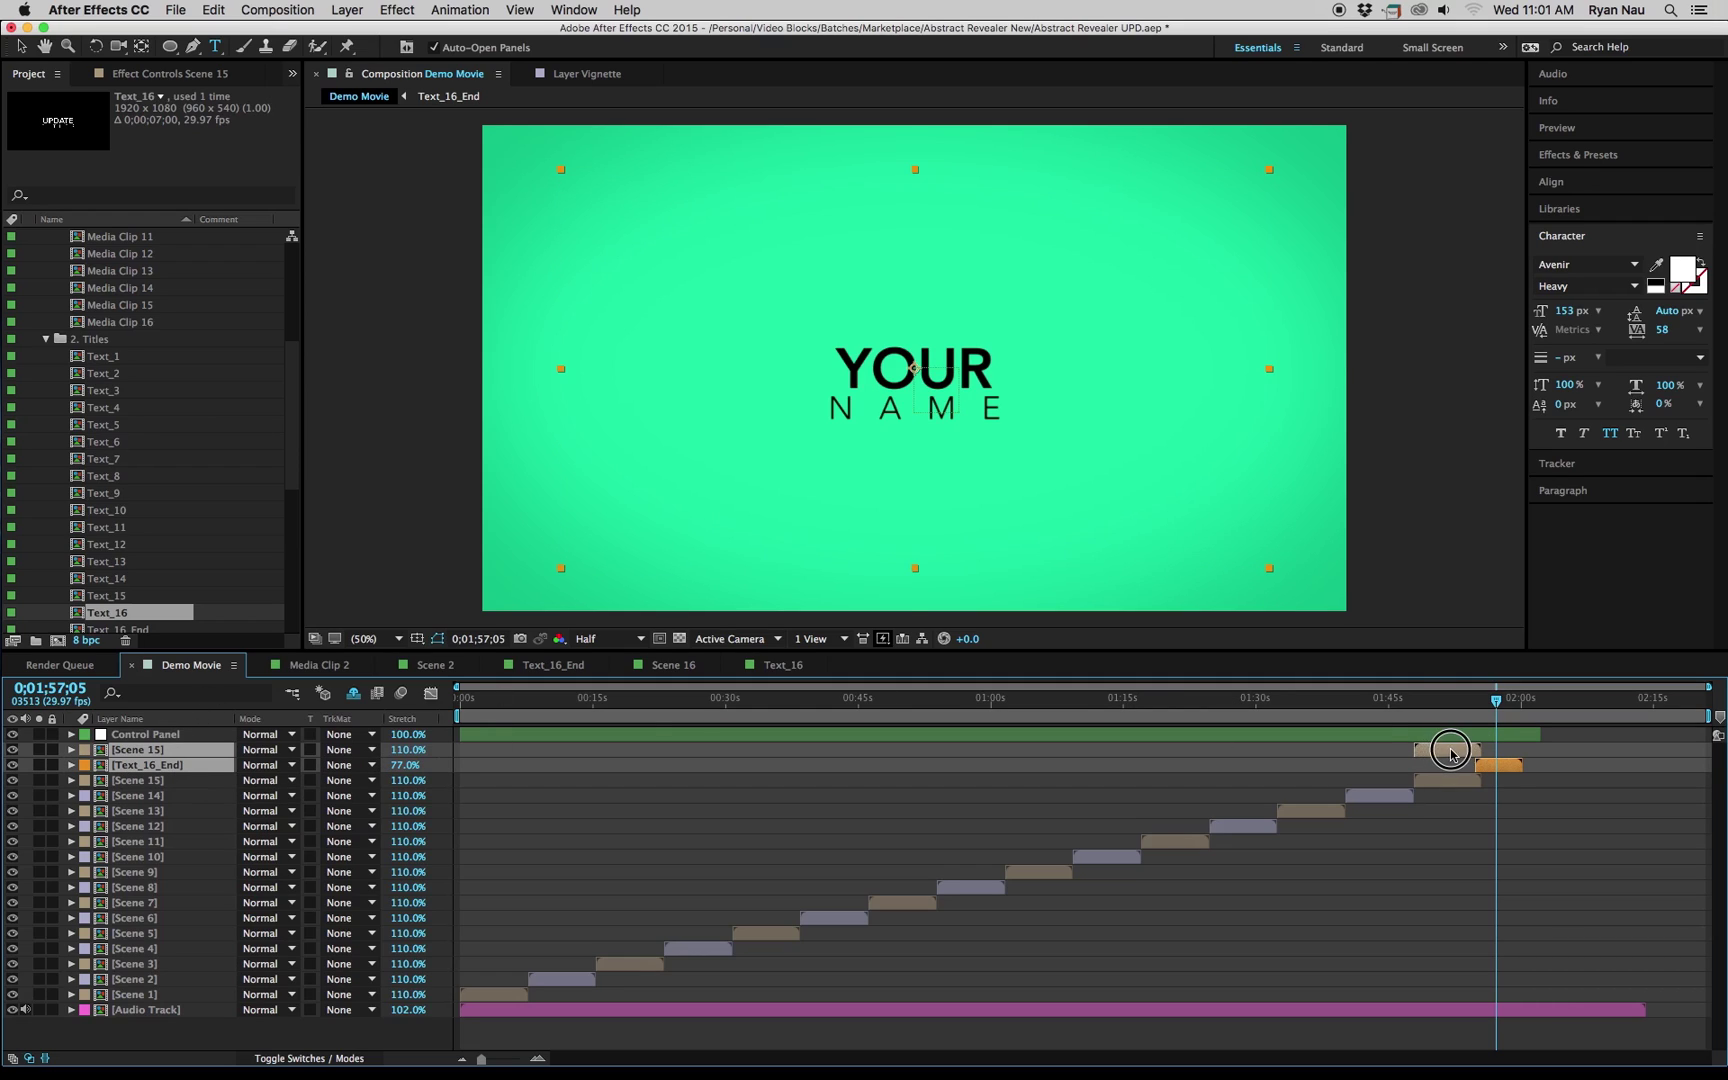
{"action": "left_click_drag", "start_coordinate": [1450, 750], "coordinate": [1672, 738]}
{"action": "left_click", "coordinate": [1566, 738]}
Start the upper Scene 15 copy at 0;01;55;16 and slide Text_16_End earlier to overlap that copy's end.
{"action": "left_click", "coordinate": [1515, 755]}
{"action": "left_click_drag", "start_coordinate": [1515, 755], "coordinate": [1483, 706]}
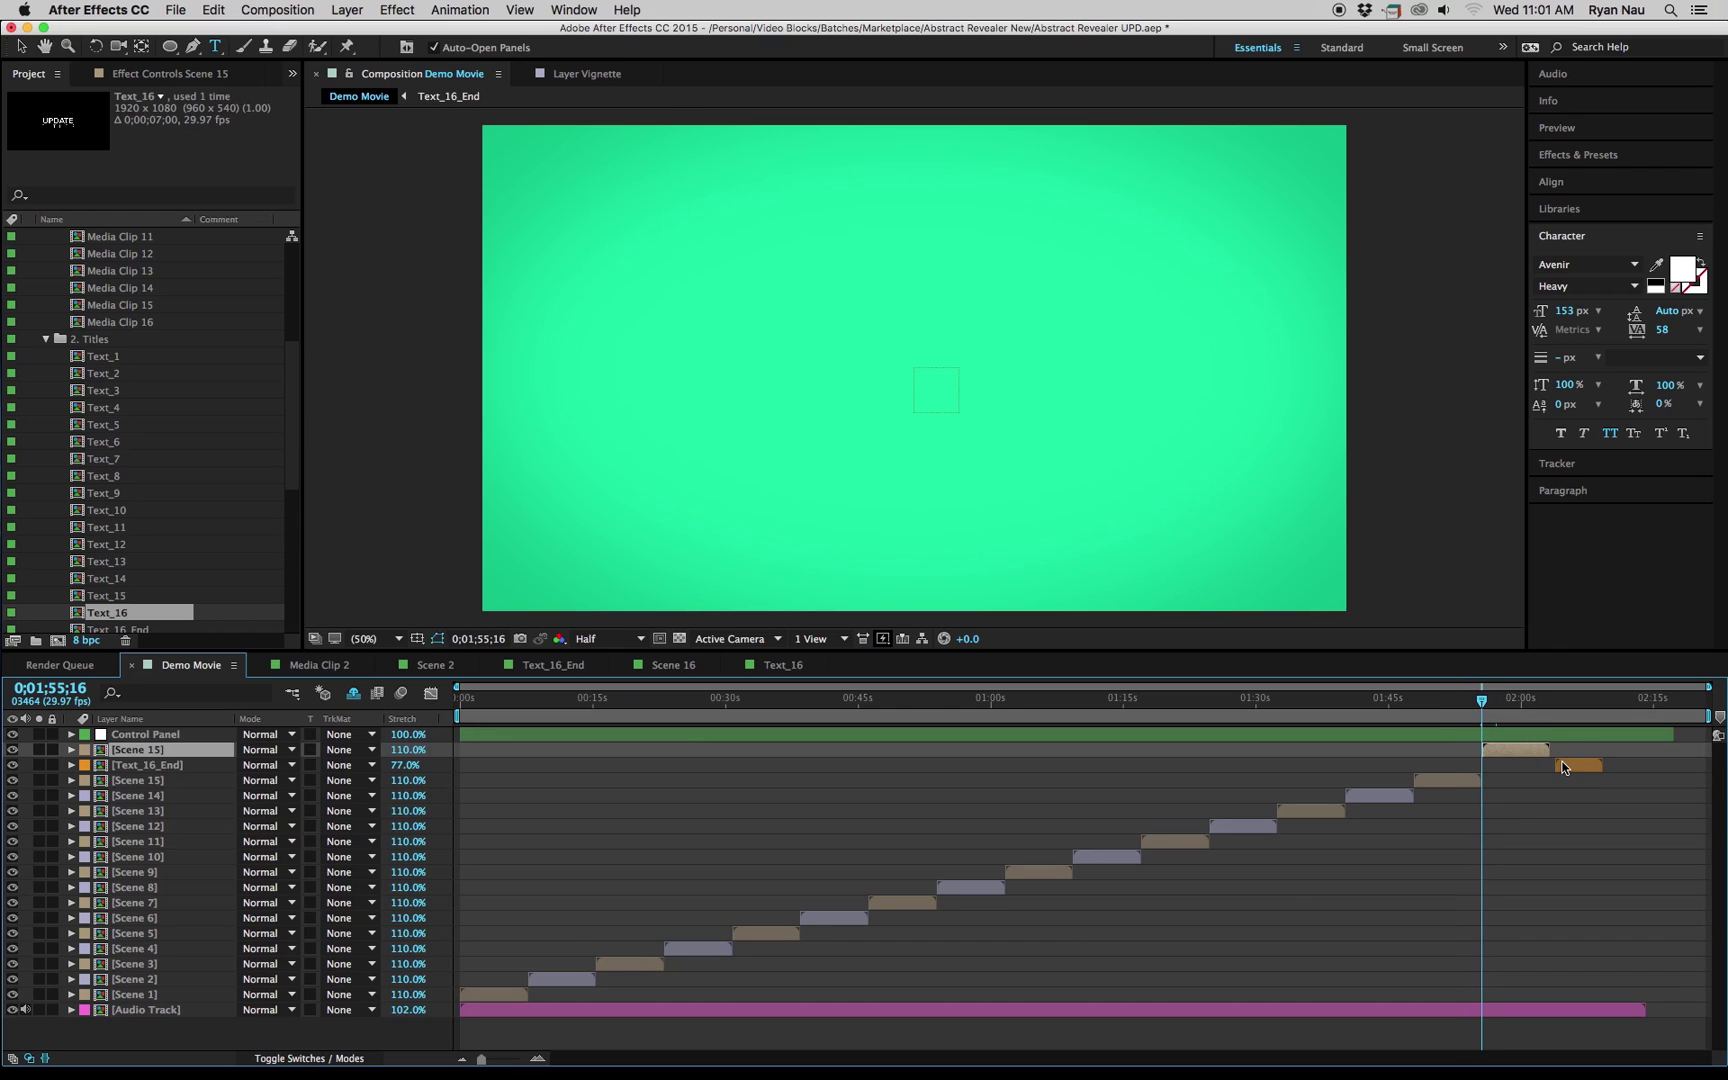
{"action": "left_click_drag", "start_coordinate": [1565, 768], "coordinate": [1546, 768]}
Replace the upper Scene 15 layer in Demo Movie with the Scene 16 composition and preview it up to 0;02;00;21.
{"action": "left_click_drag", "start_coordinate": [1482, 704], "coordinate": [1515, 714]}
{"action": "left_click", "coordinate": [1515, 749]}
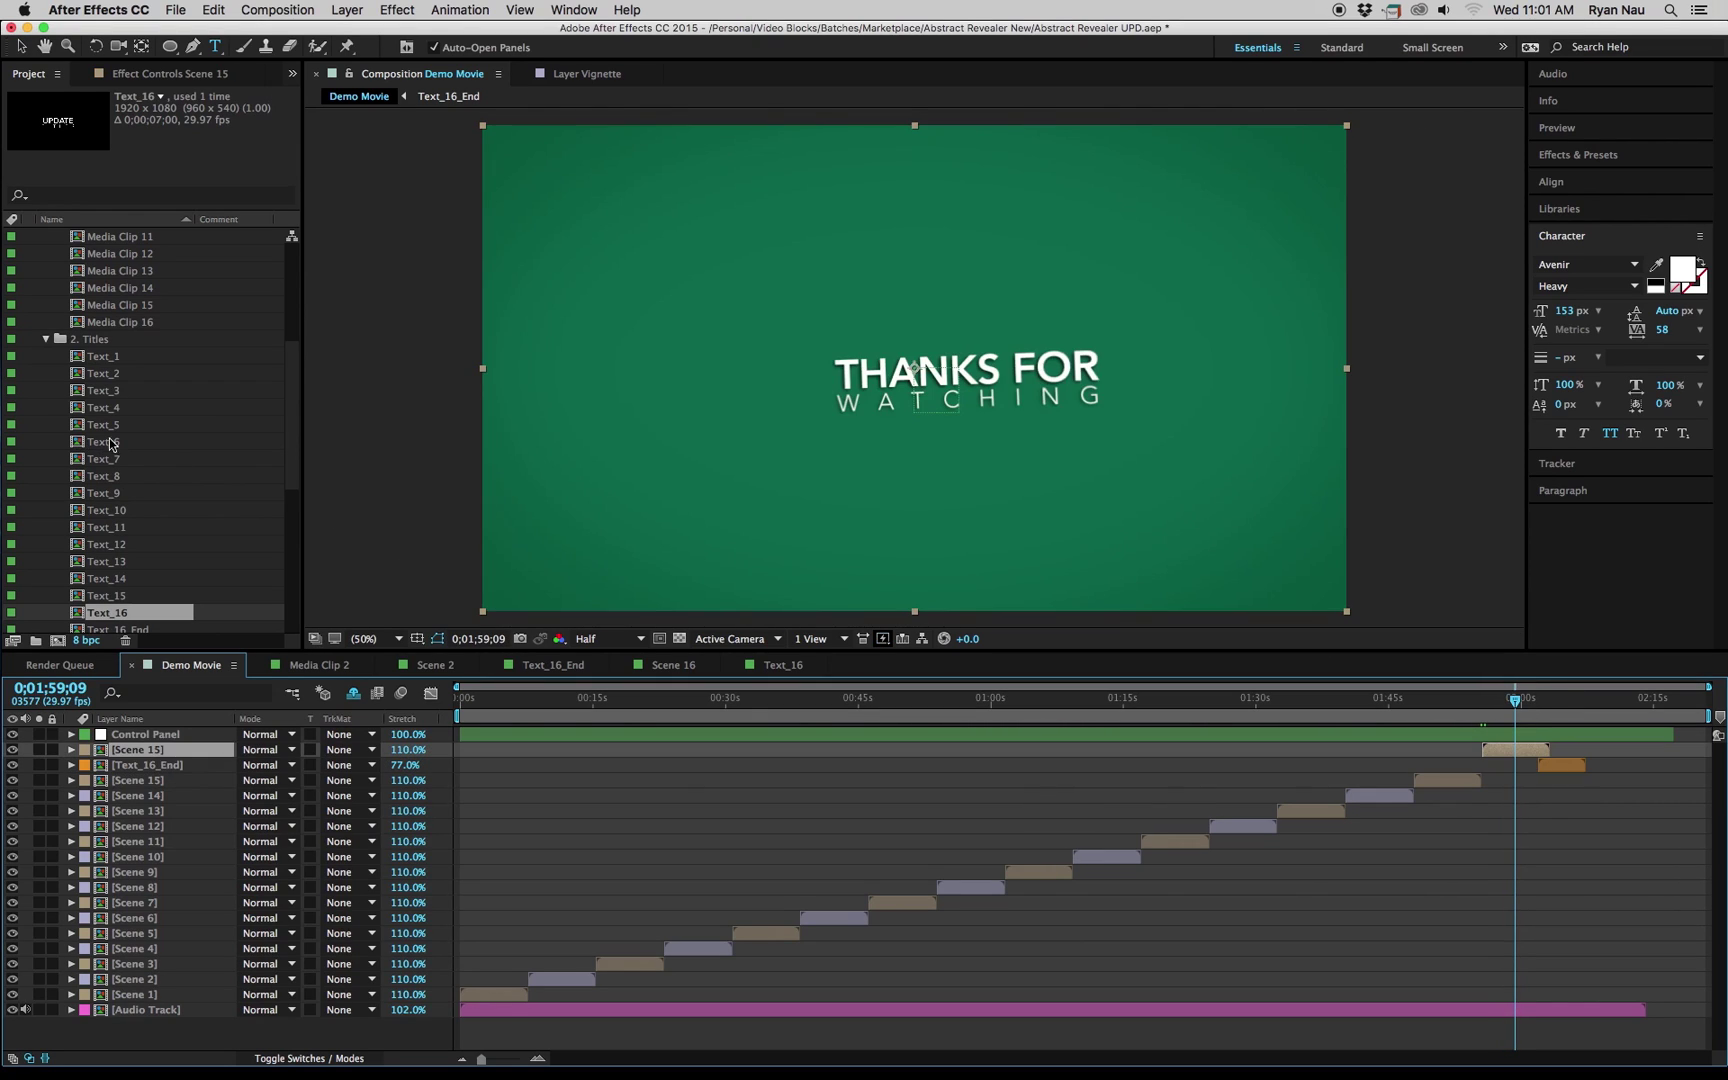
{"action": "scroll", "coordinate": [283, 410], "scroll_direction": "up", "scroll_amount": 3}
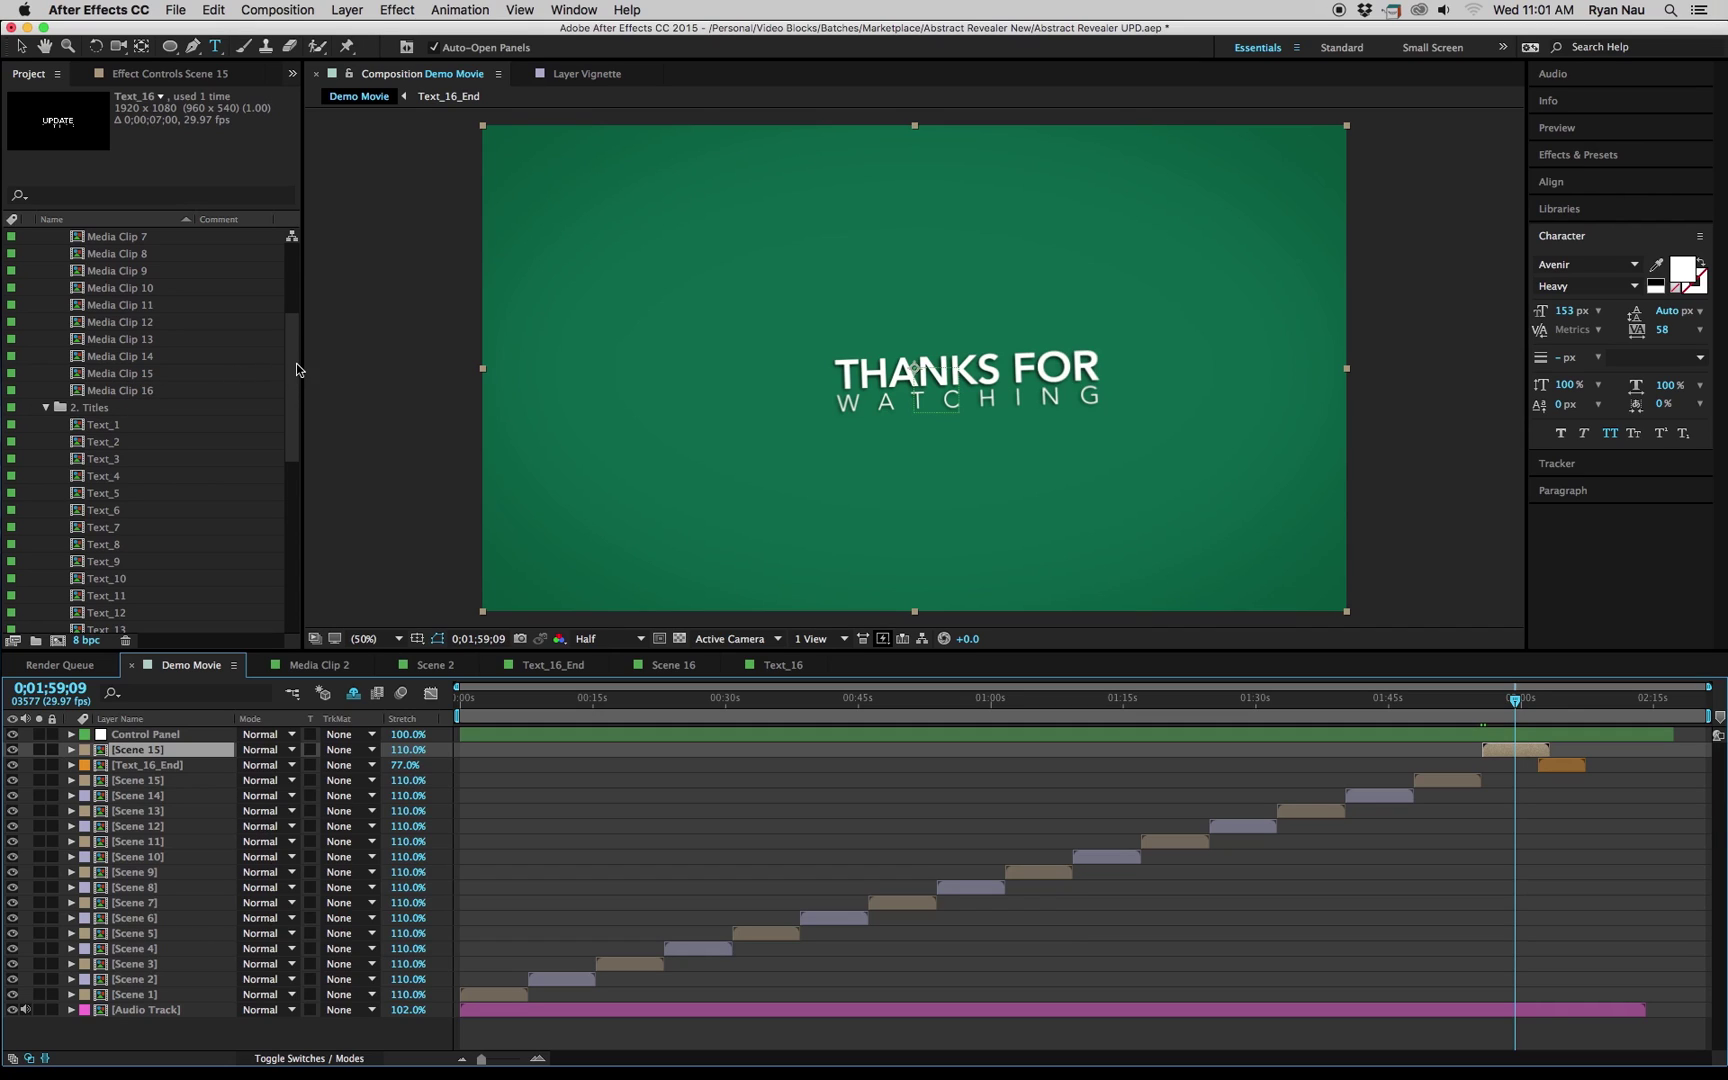
{"action": "scroll", "coordinate": [293, 390], "scroll_direction": "down", "scroll_amount": 10}
{"action": "left_click_drag", "start_coordinate": [130, 561], "coordinate": [152, 738]}
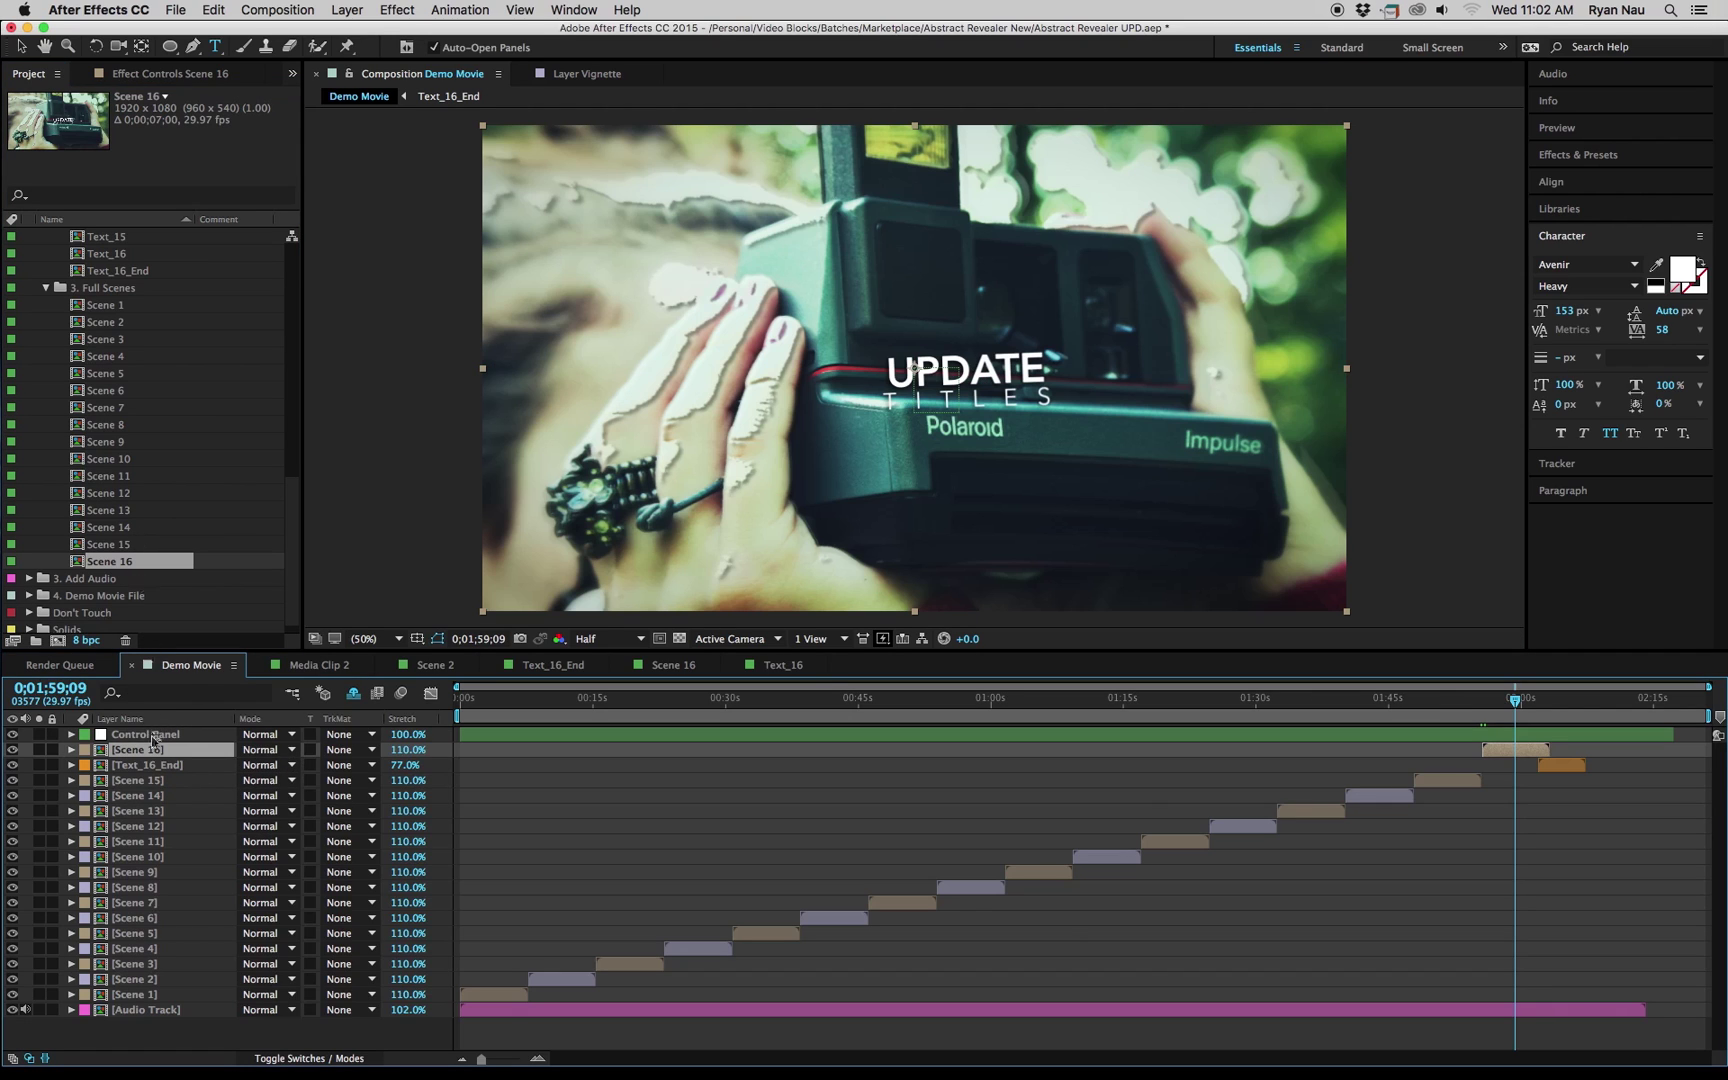
{"action": "left_click_drag", "start_coordinate": [1484, 710], "coordinate": [1527, 704]}
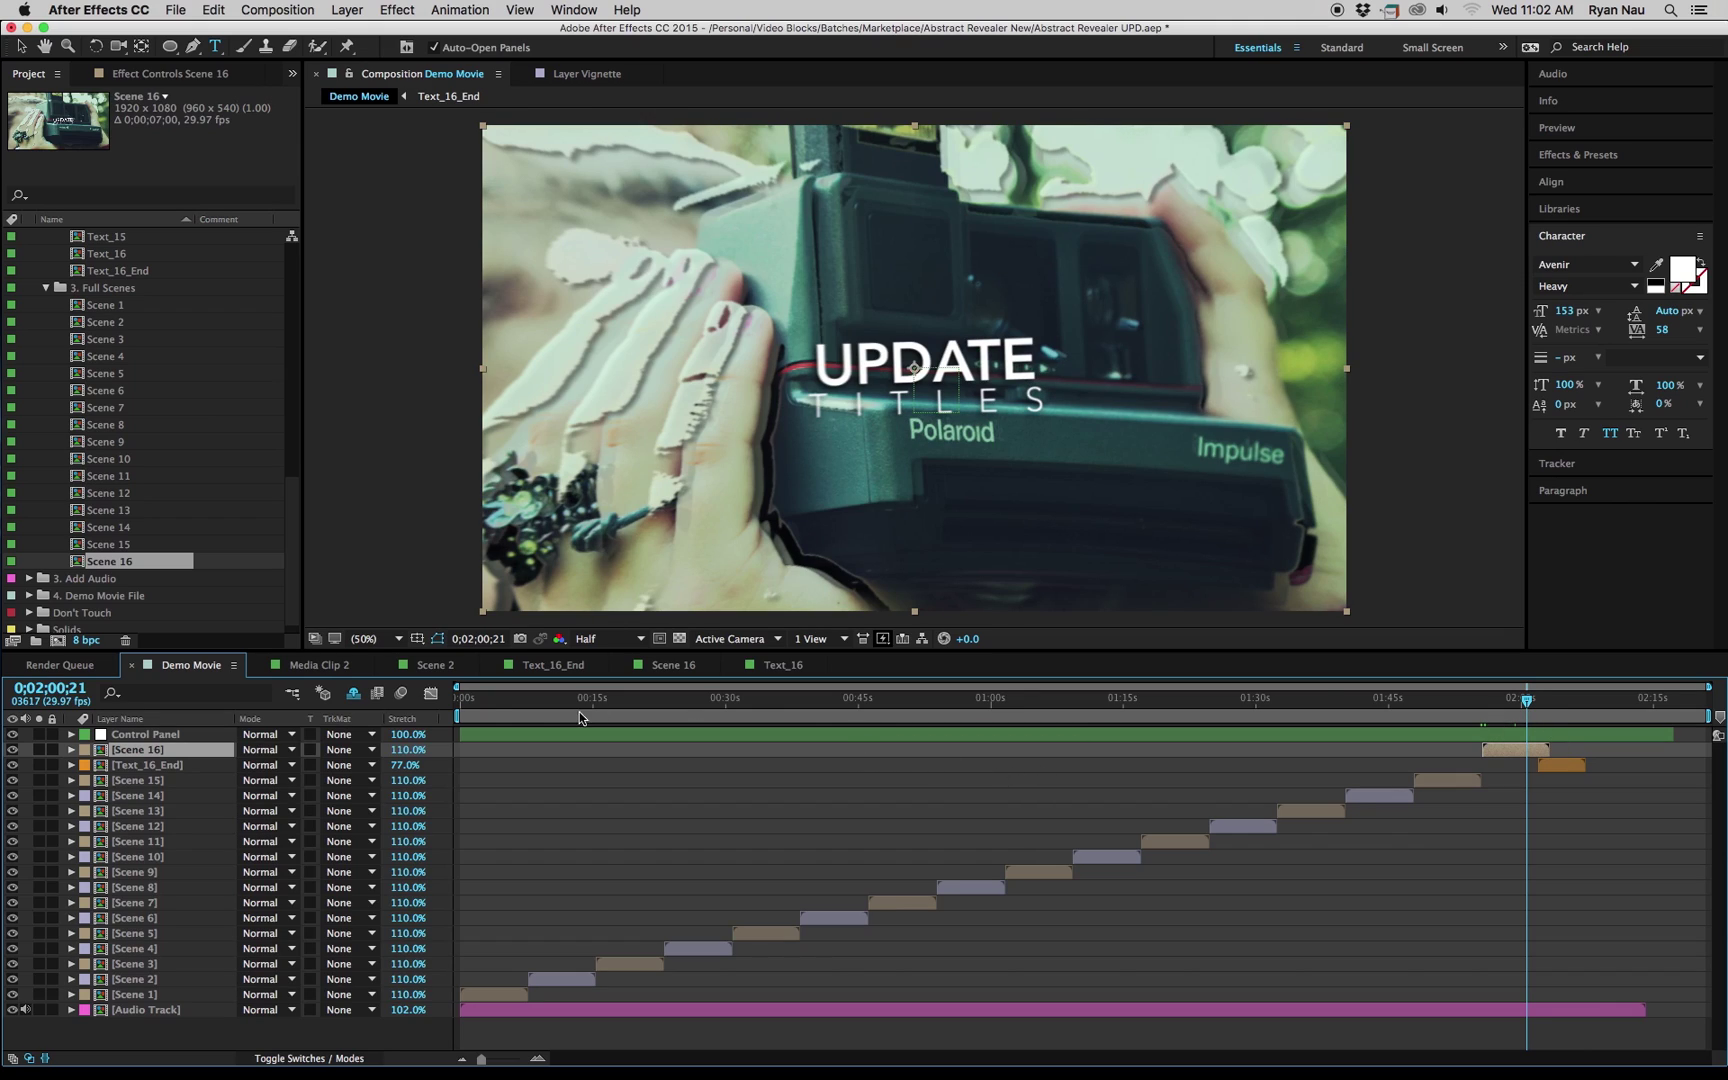